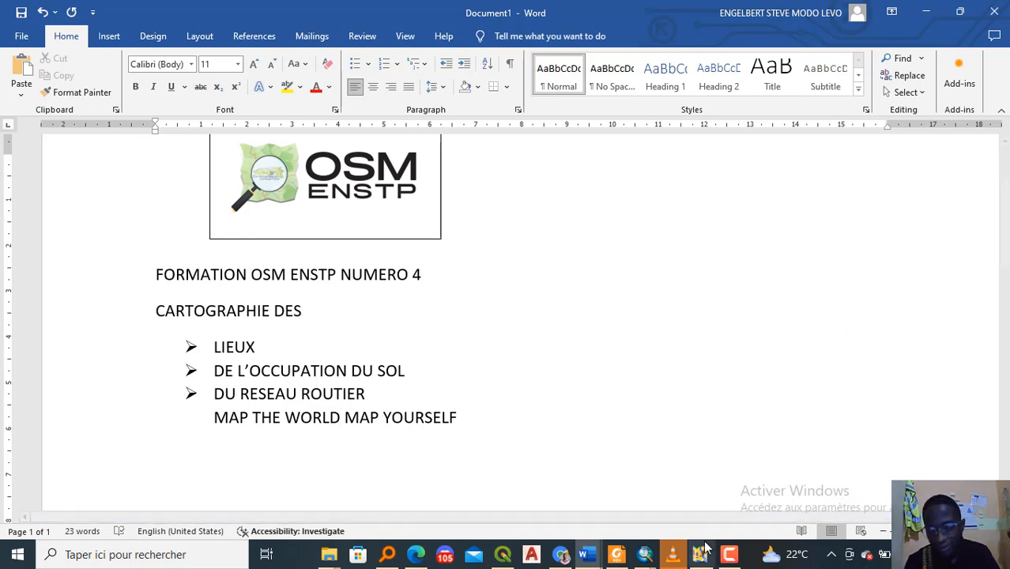
Step: Switch to the mapping guide PDF in Foxit and read the section "Cartographier les lieux" on page 6
mouse_move(700, 549)
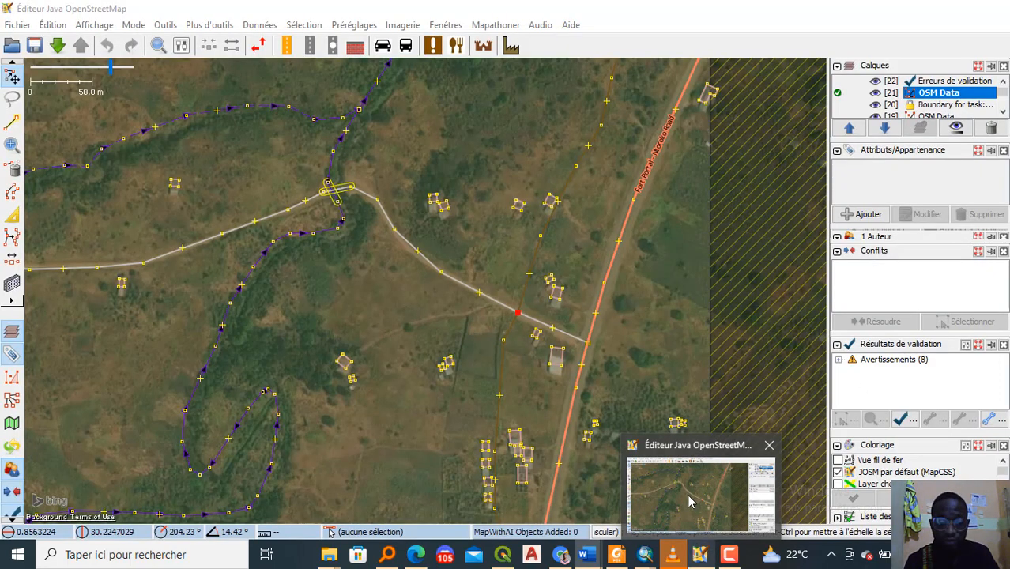
click(689, 517)
scroll(531, 315, down, 2)
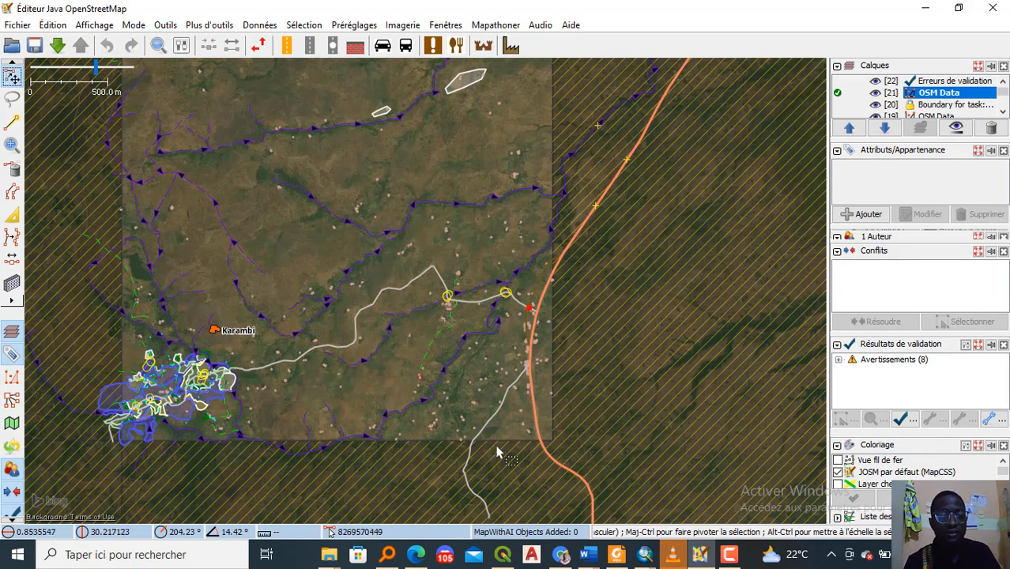
click(619, 559)
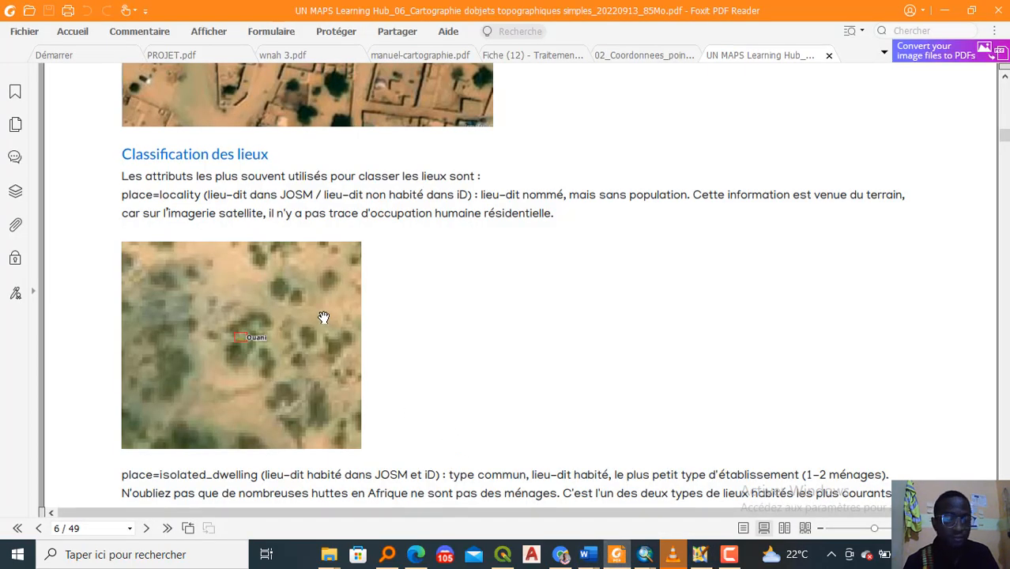
scroll(323, 317, up, 10)
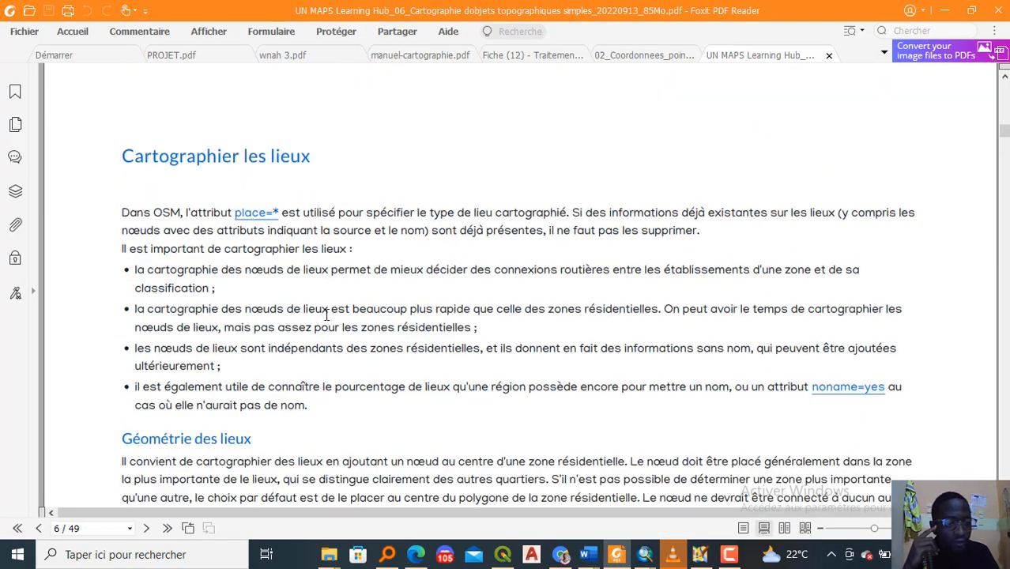
scroll(327, 315, down, 1)
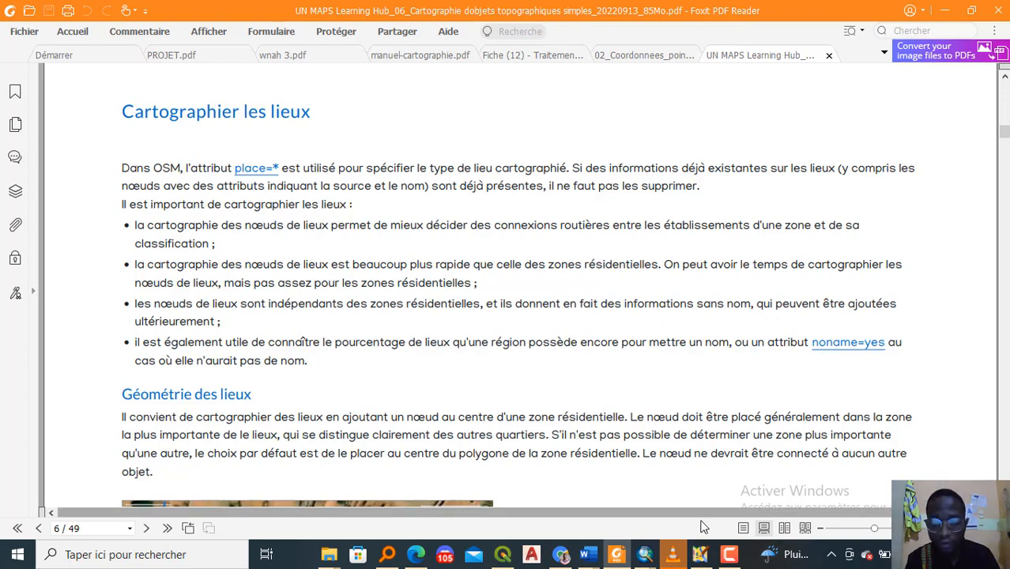
Step: Switch to JOSM and open the place search for downloading map data
click(700, 555)
scroll(553, 355, down, 3)
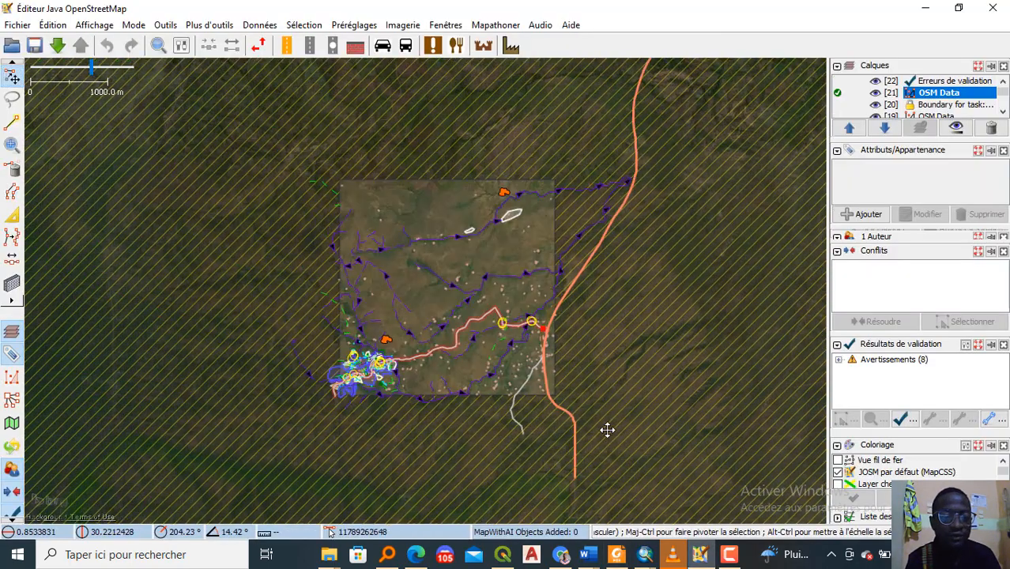
drag(40, 60, 152, 182)
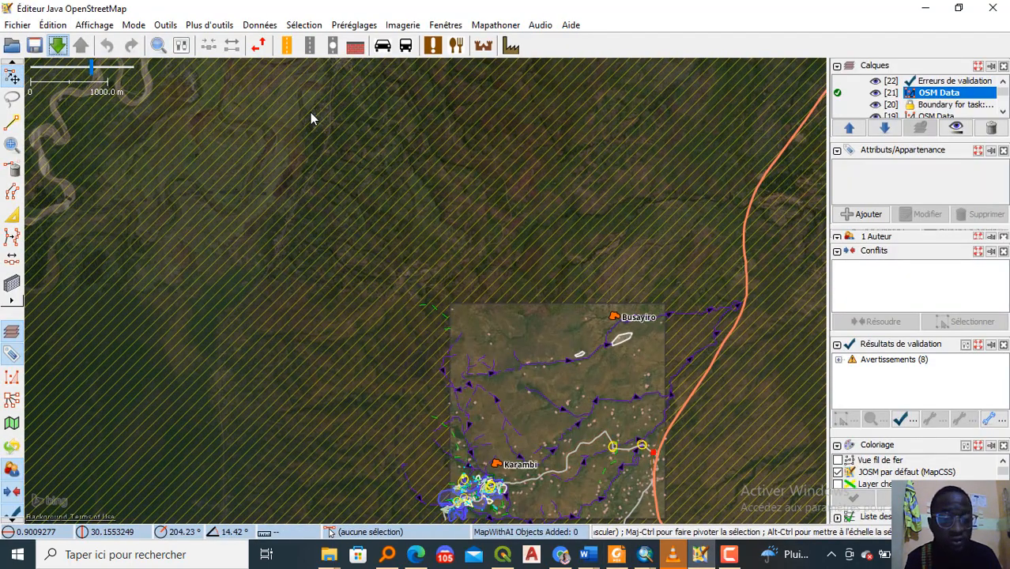
key(ctrl+shift+Down)
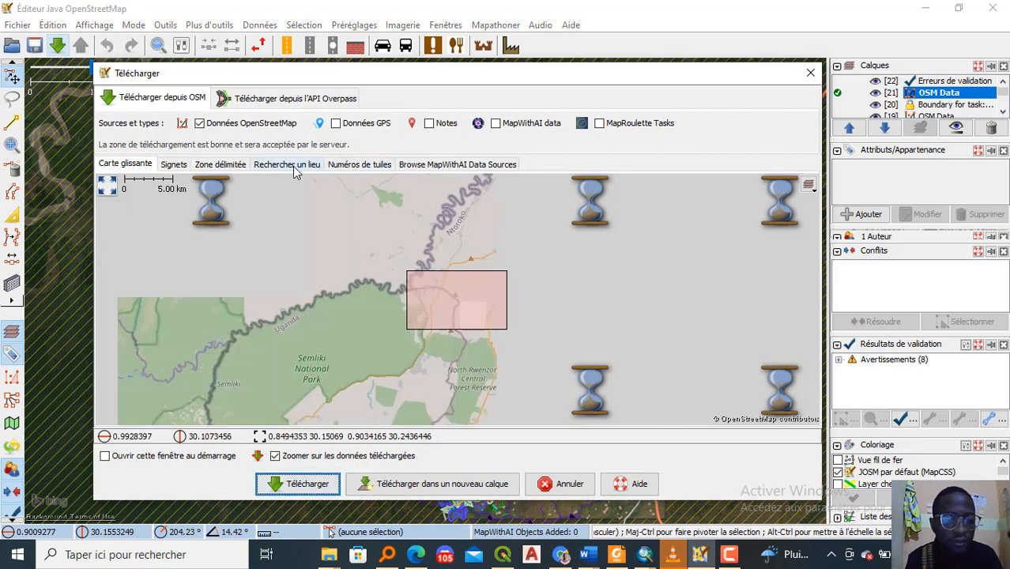
click(287, 164)
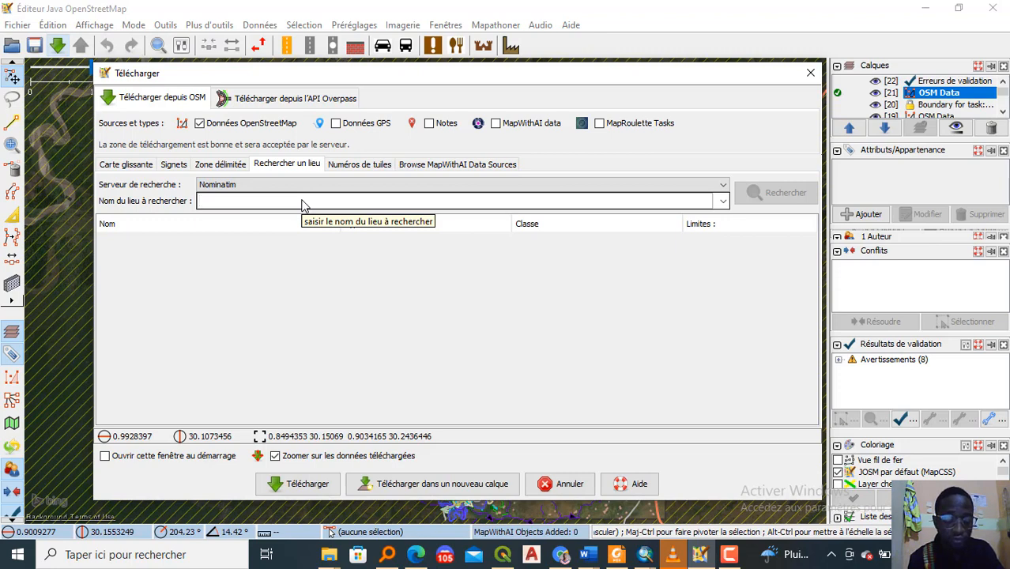
Step: Search for the place NGAOUNDERE with the Nominatim server
text(P)
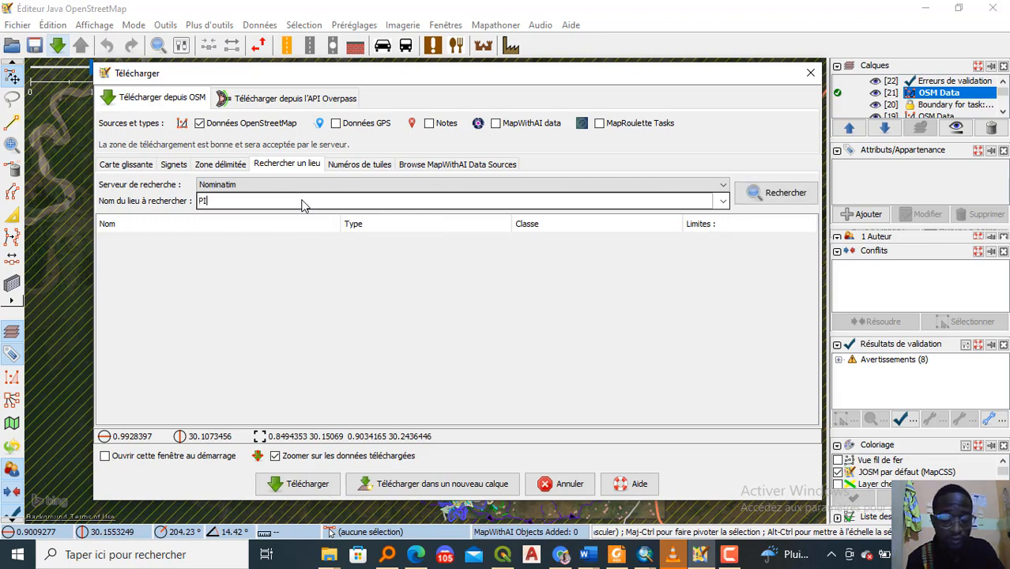
key(BackSpace)
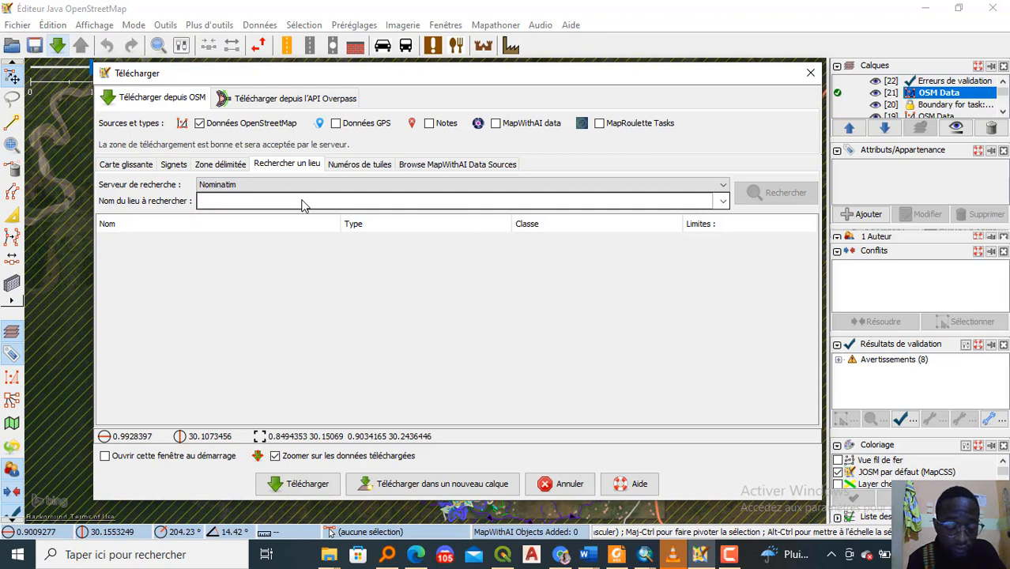
text(NGAOUDRE )
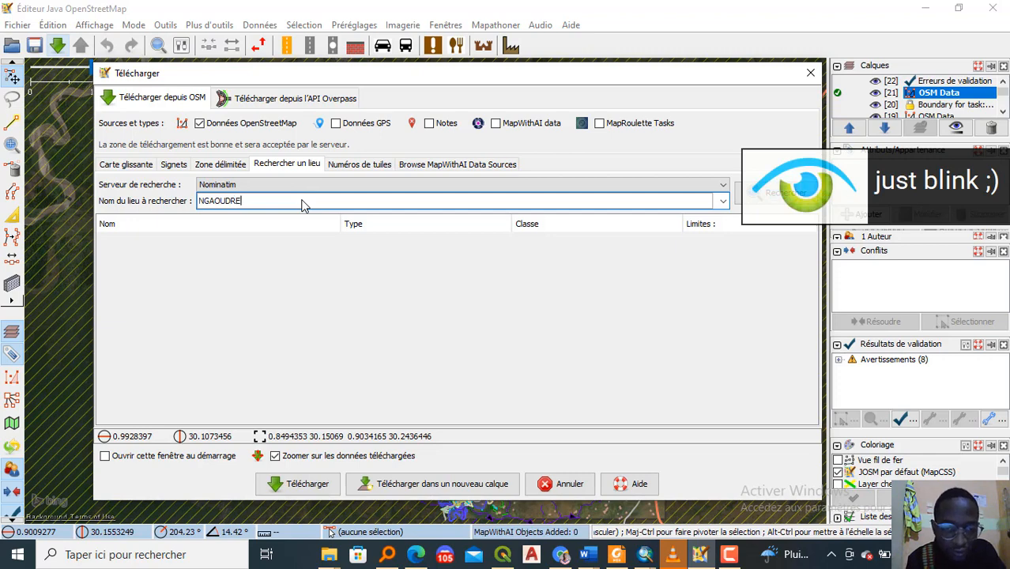
key(BackSpace)
key(BackSpace)
key(BackSpace)
key(BackSpace)
text(ND)
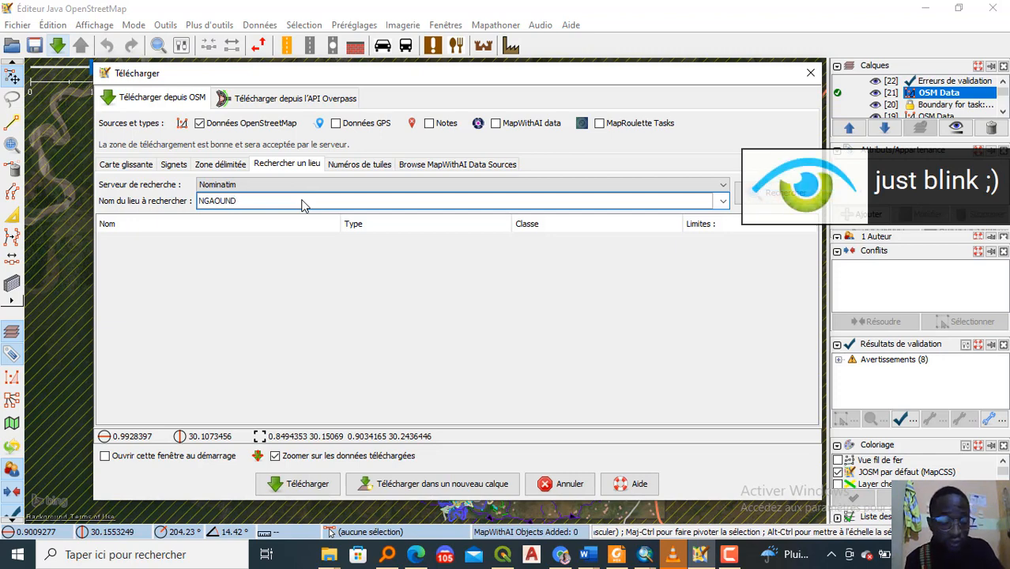
text(RERE)
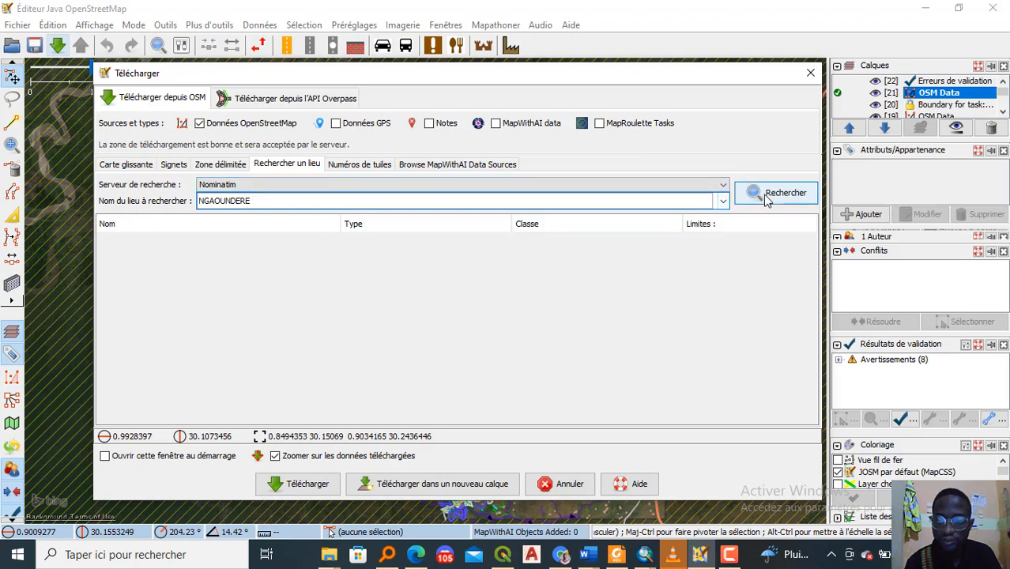
key(Return)
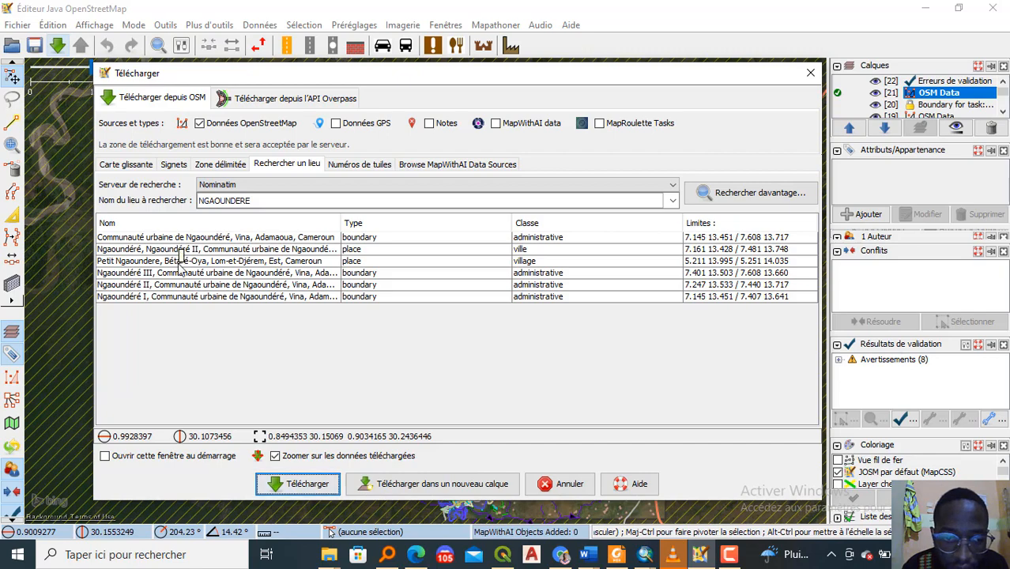
Step: Select the village result Petit Ngaoundere in Est, Cameroun, and inspect its download area on the slippy map
click(180, 261)
click(130, 166)
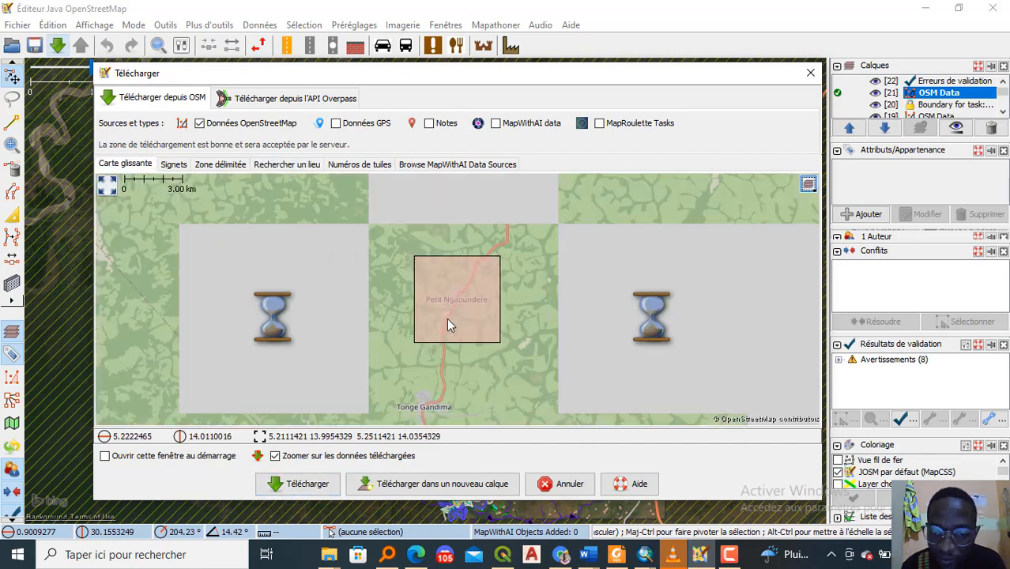
scroll(446, 318, up, 1)
scroll(449, 300, down, 1)
scroll(451, 305, down, 1)
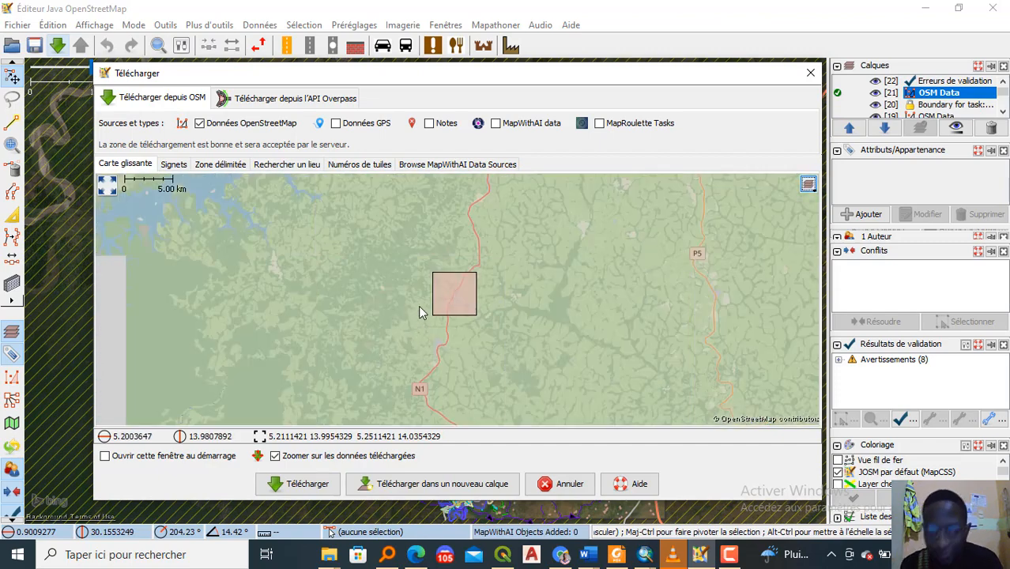
scroll(444, 306, up, 2)
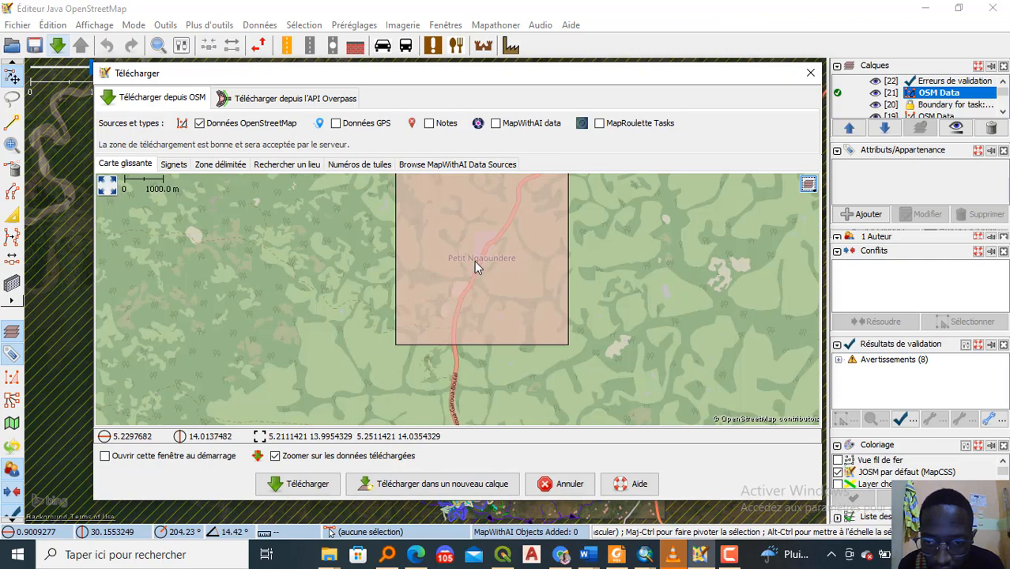
scroll(475, 259, up, 1)
scroll(475, 258, down, 1)
scroll(475, 259, down, 3)
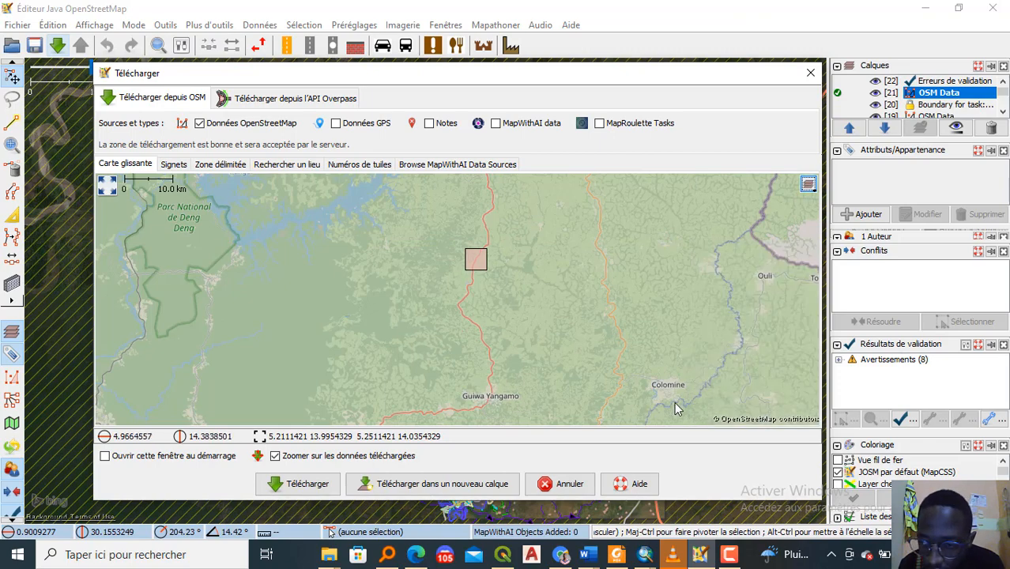
Step: Try to download OSM data for an area around Bertoua, outlined from about 4.512, 13.609 to 4.624, 13.748
drag(664, 362, 558, 249)
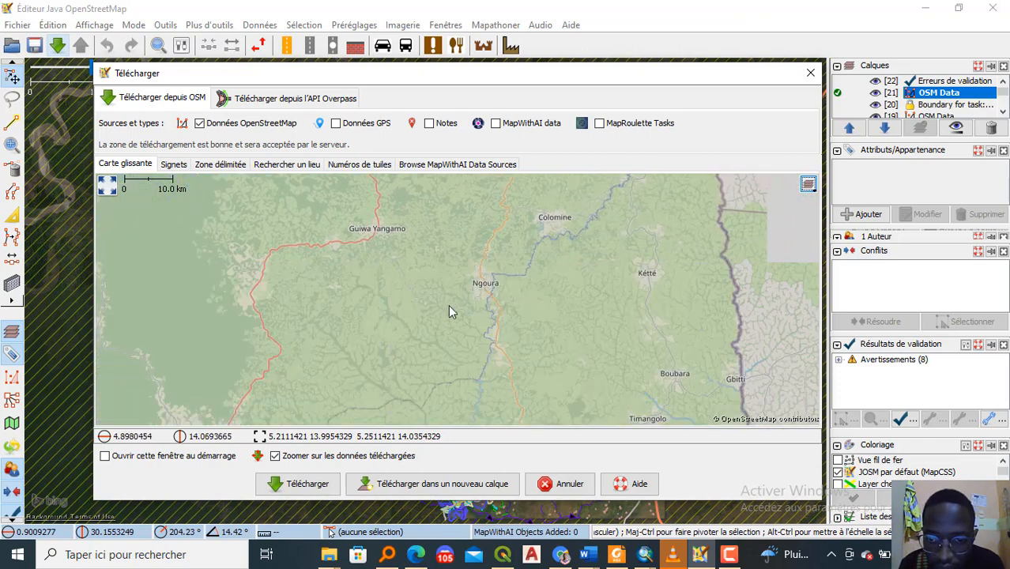
scroll(497, 286, up, 2)
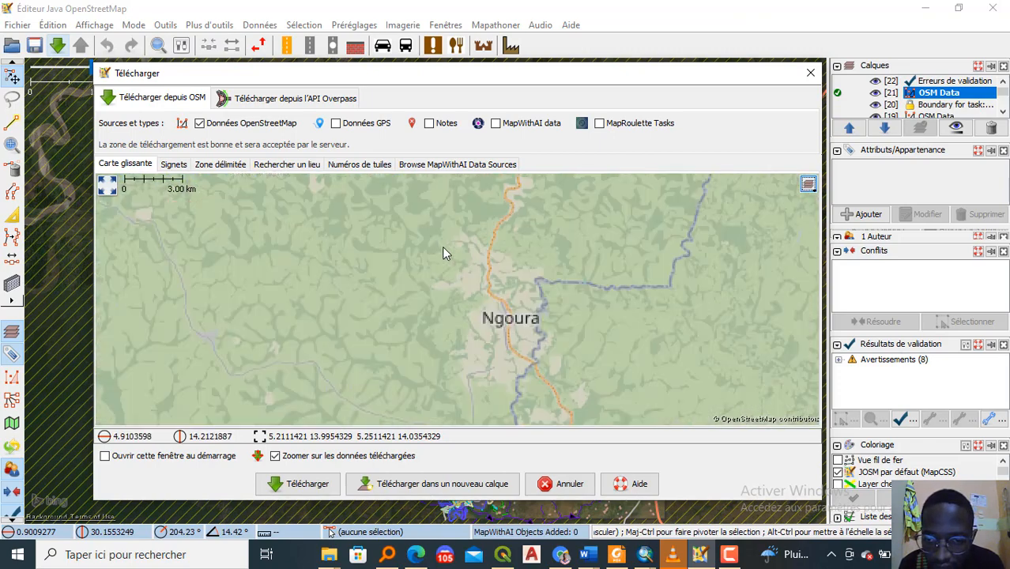
scroll(447, 272, down, 4)
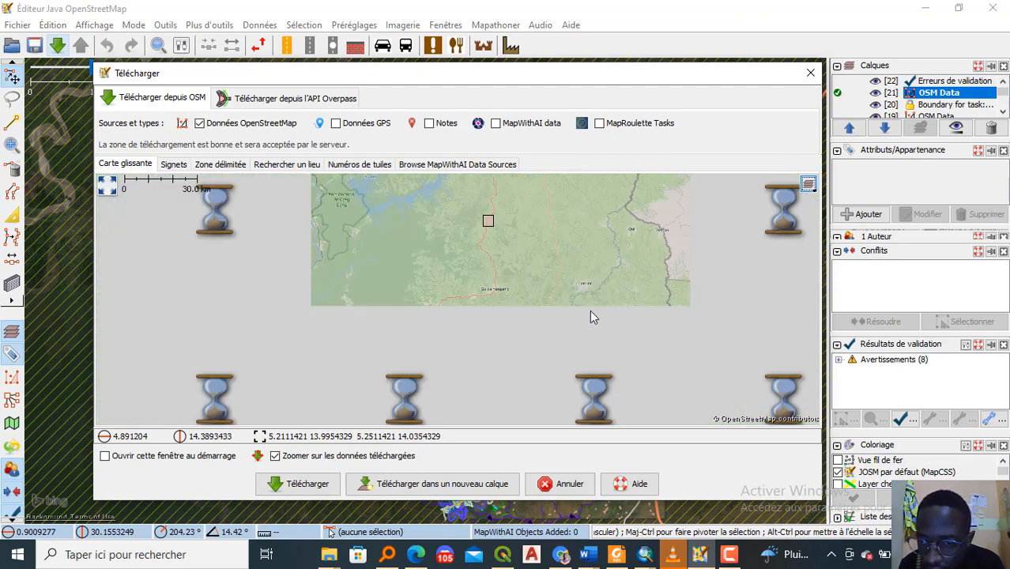
drag(352, 398, 515, 313)
scroll(490, 389, up, 3)
scroll(500, 303, up, 1)
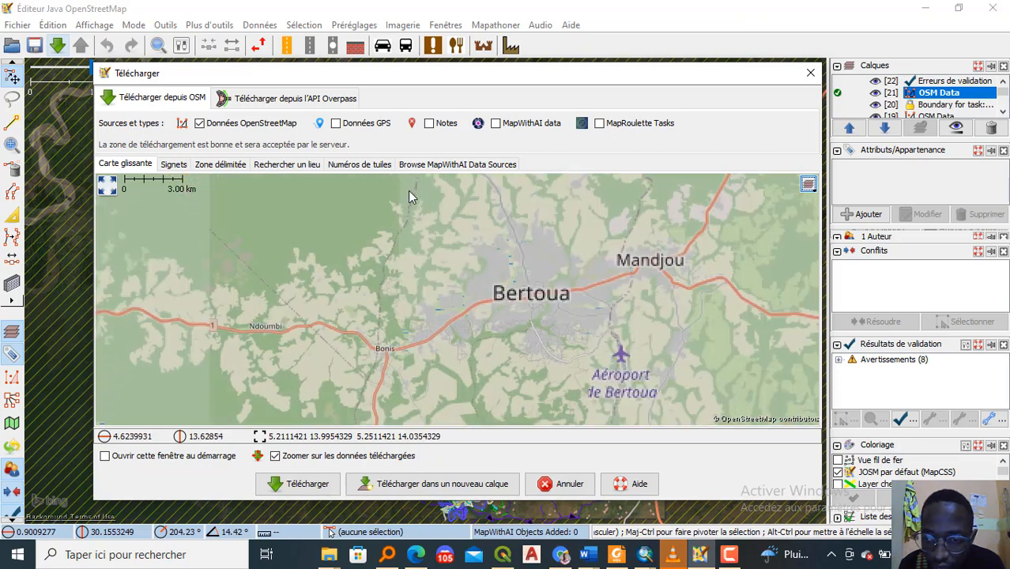
drag(369, 191, 668, 430)
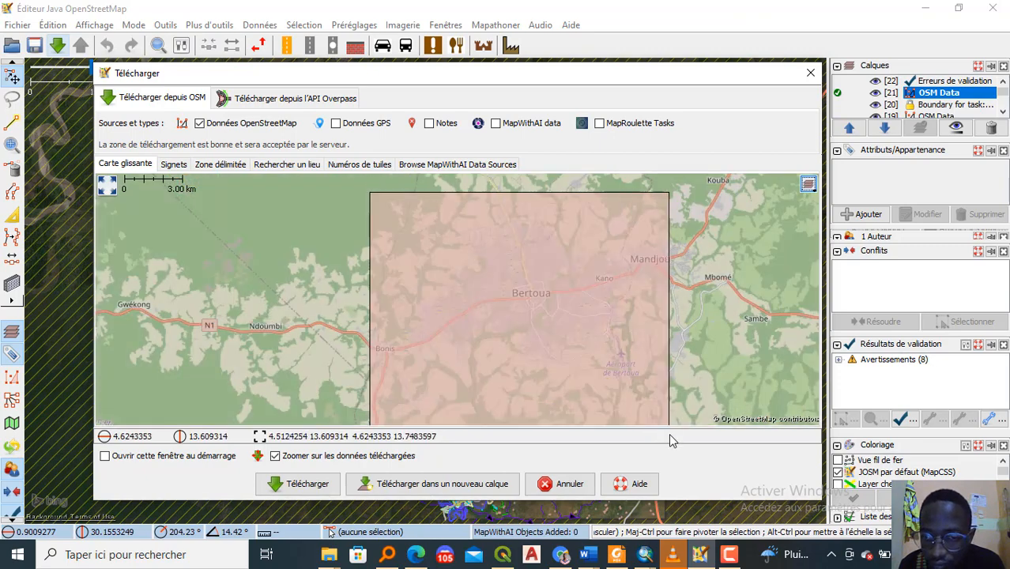
click(316, 488)
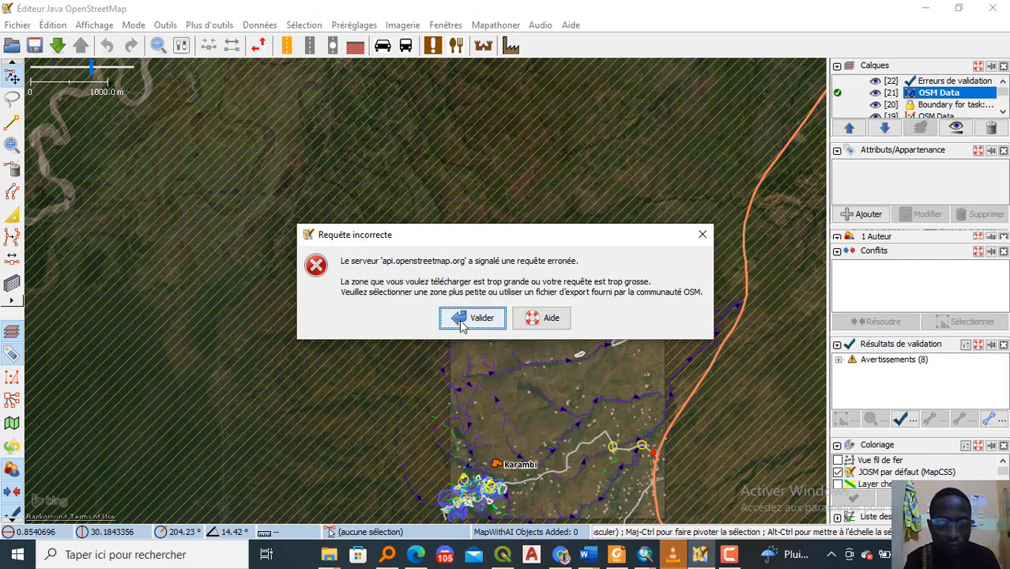
click(471, 321)
Step: Reopen the data download and search Nominatim for the place "bertoua E"
click(57, 45)
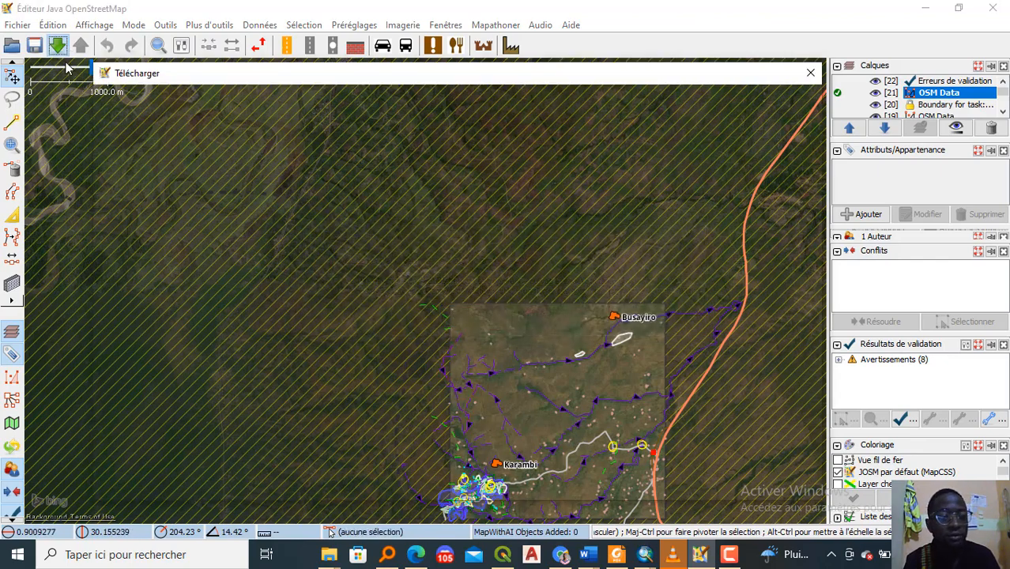
scroll(470, 325, up, 2)
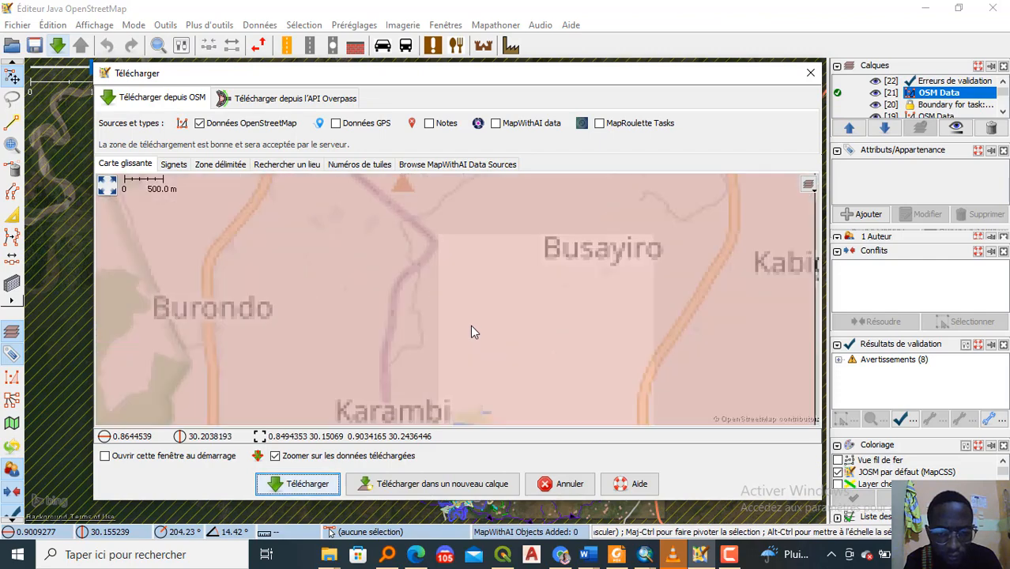
scroll(470, 324, down, 2)
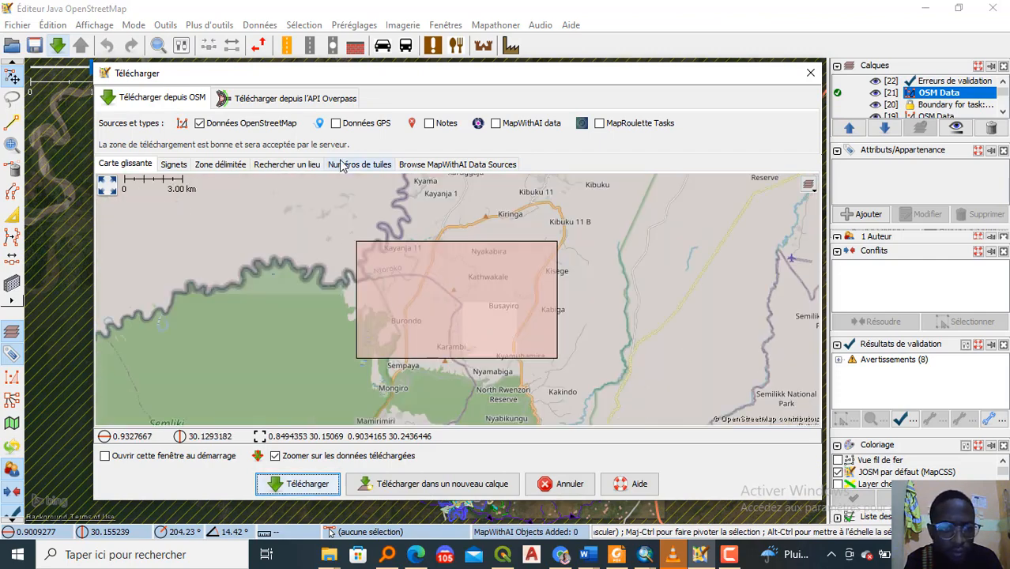
click(308, 167)
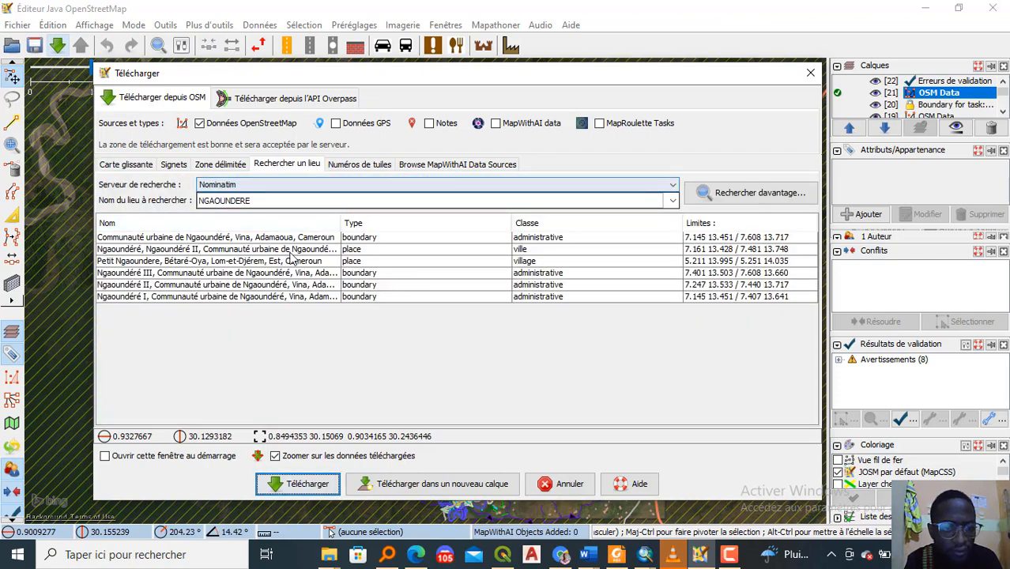
double_click(244, 202)
text(bere)
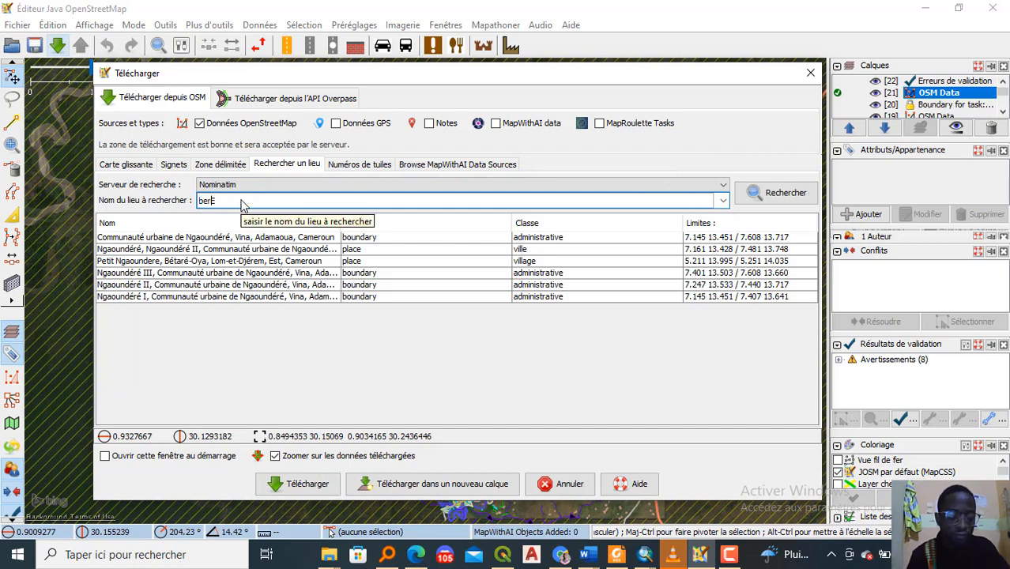
text(oua E)
key(Return)
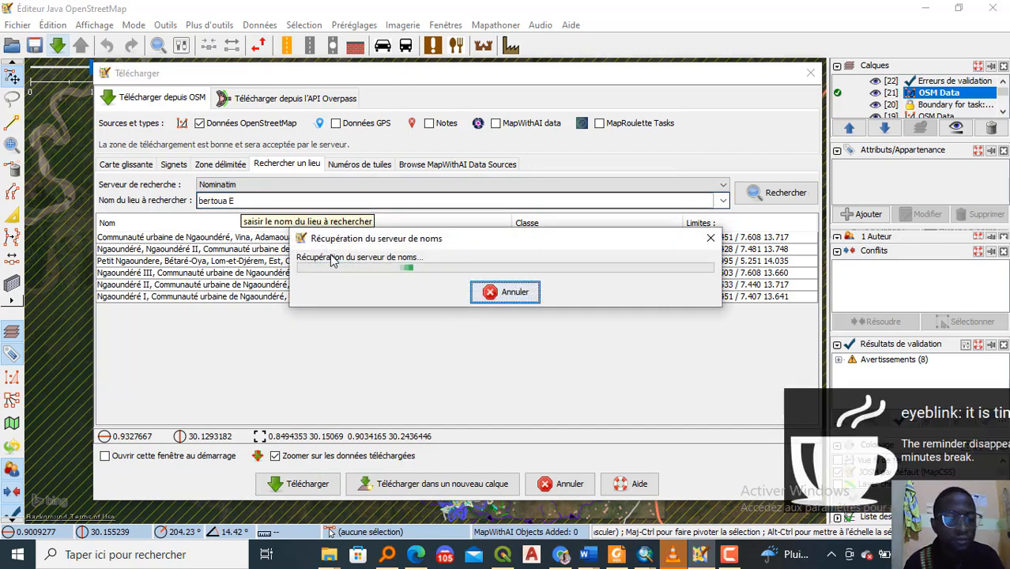
Step: Select the Communauté urbaine de Bertoua result and outline a smaller download area over the town, about 4.554, 13.656 to 4.604, 13.697
click(227, 240)
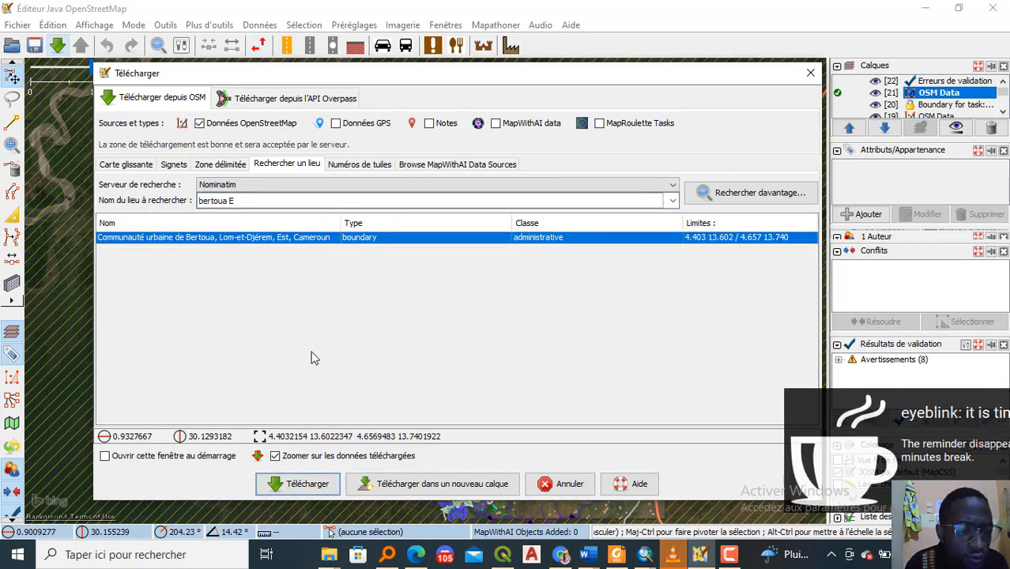
click(130, 166)
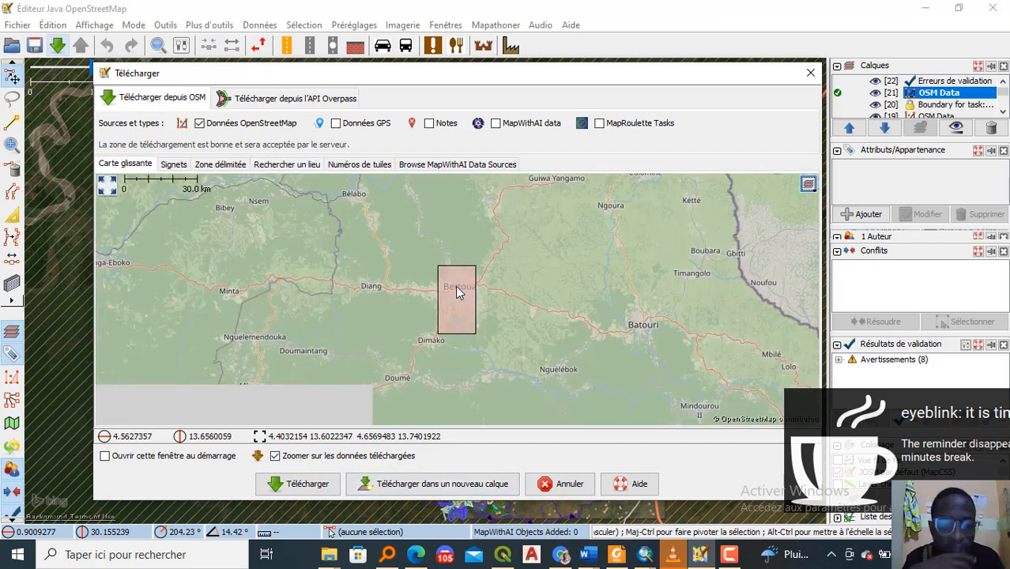
scroll(456, 285, up, 2)
scroll(438, 289, up, 1)
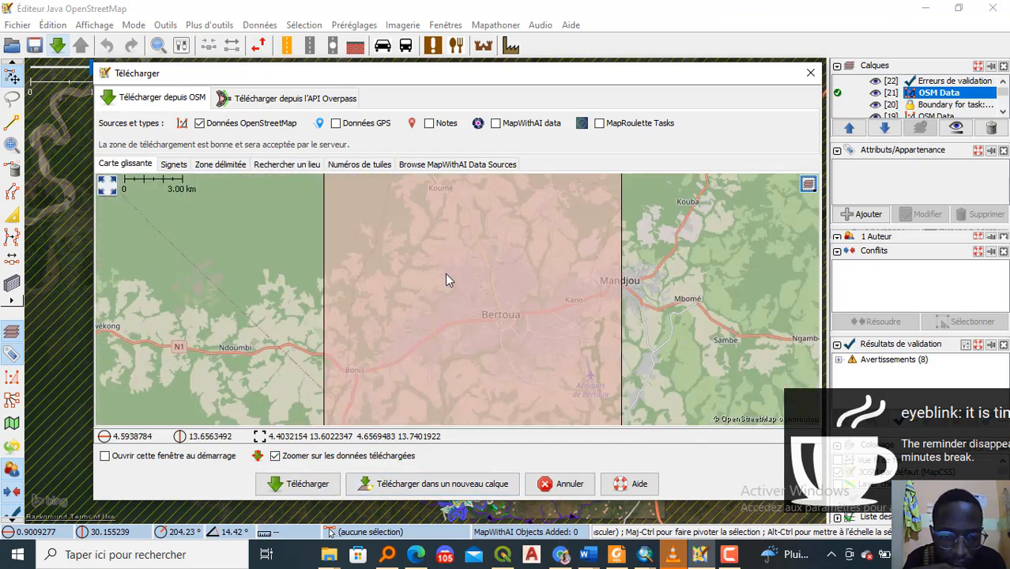
drag(442, 256, 530, 363)
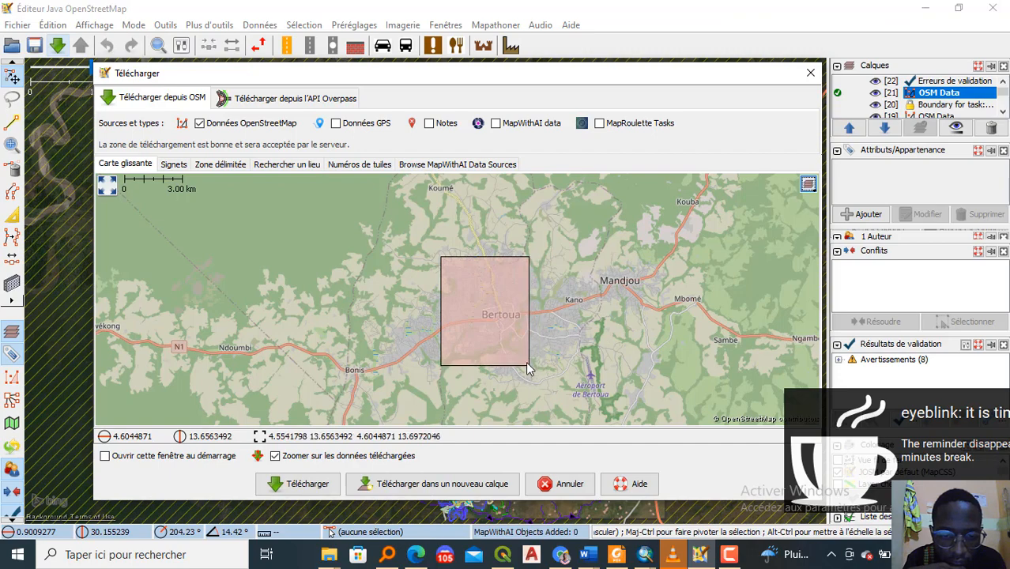
Step: Download the OSM data for the outlined Bertoua area and inspect the mapped roads and buildings around the stadium and Kpokolota
click(326, 478)
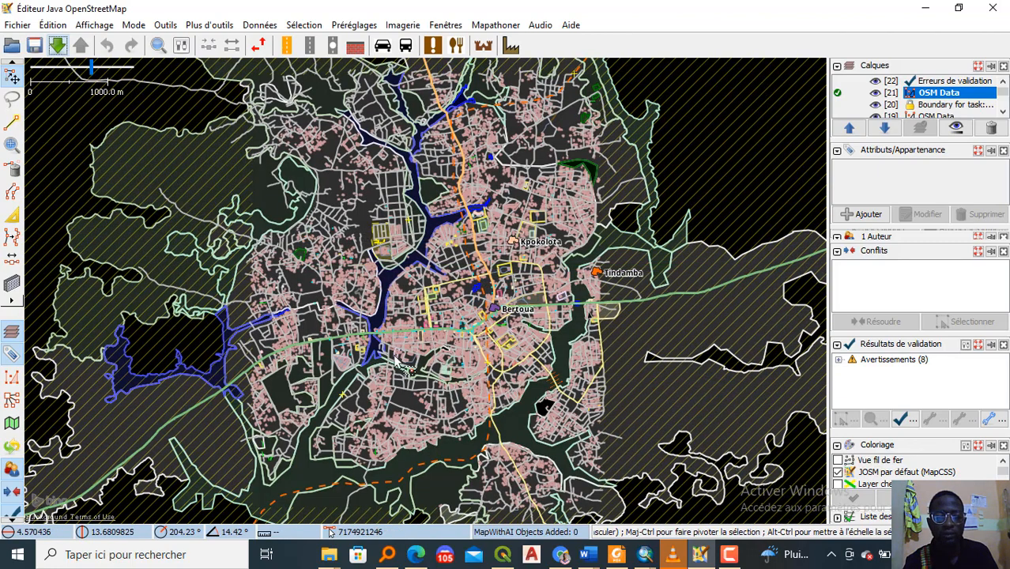
scroll(424, 261, up, 3)
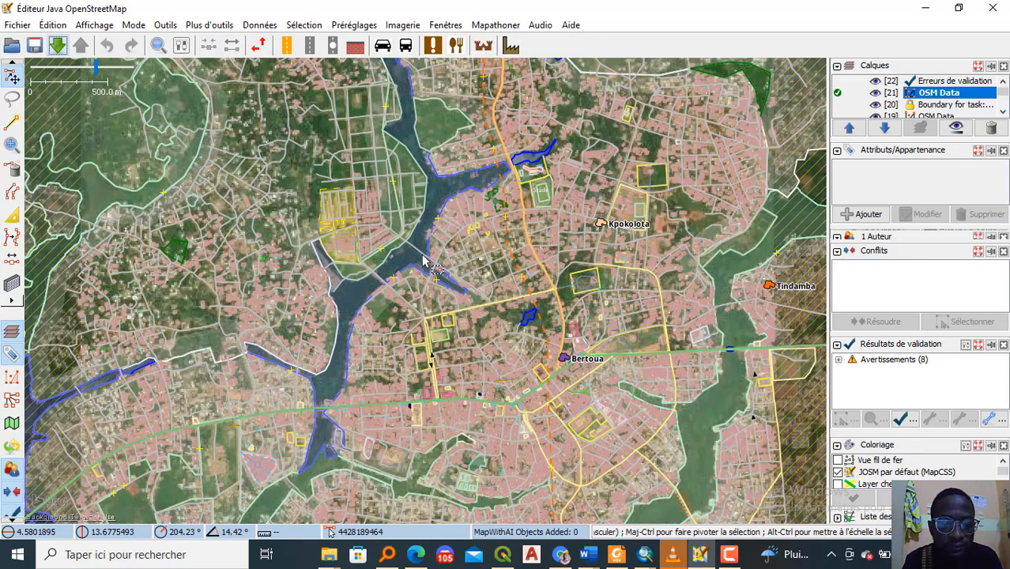
scroll(605, 277, up, 3)
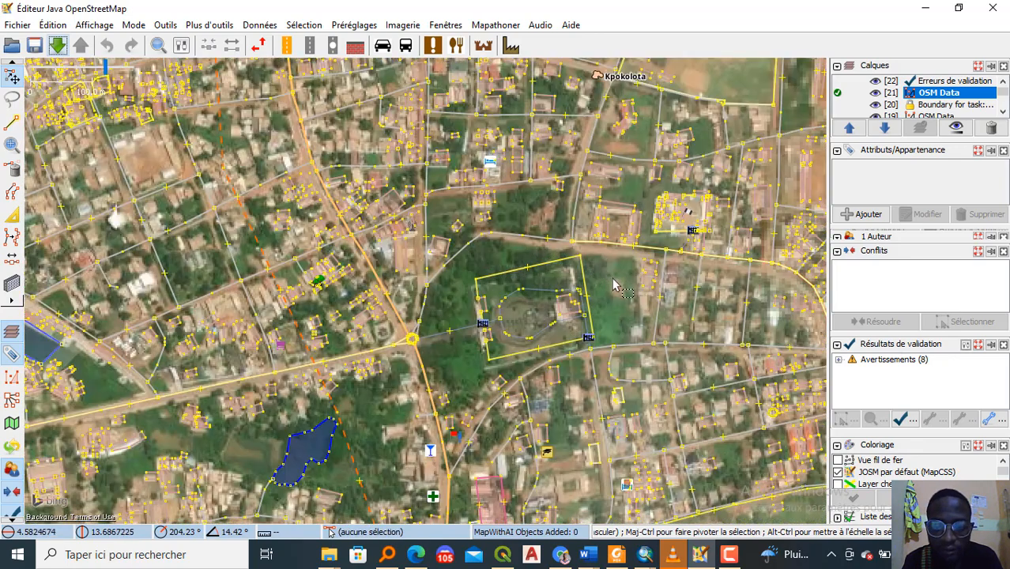
scroll(276, 256, up, 2)
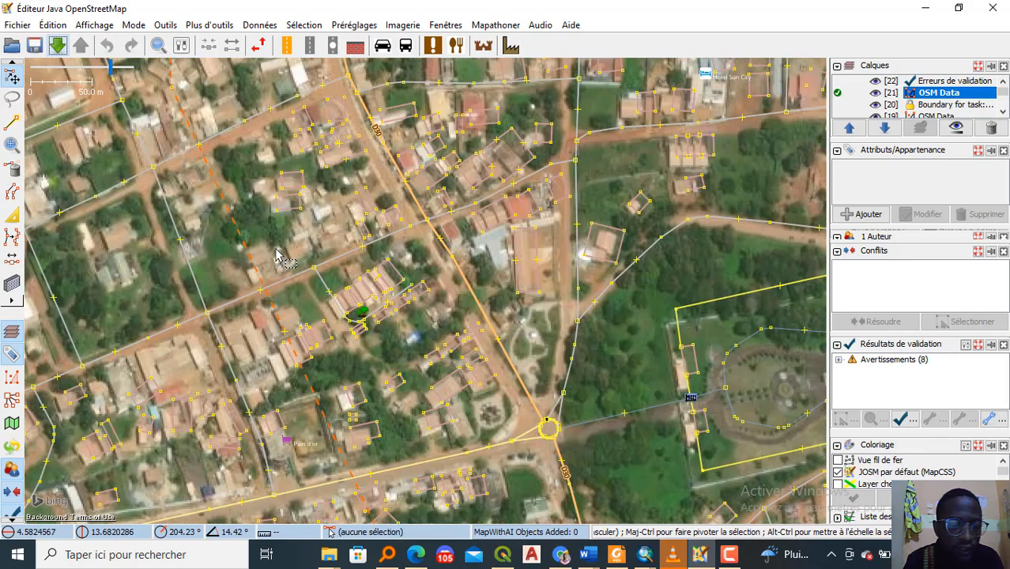
scroll(278, 257, up, 1)
scroll(442, 260, down, 3)
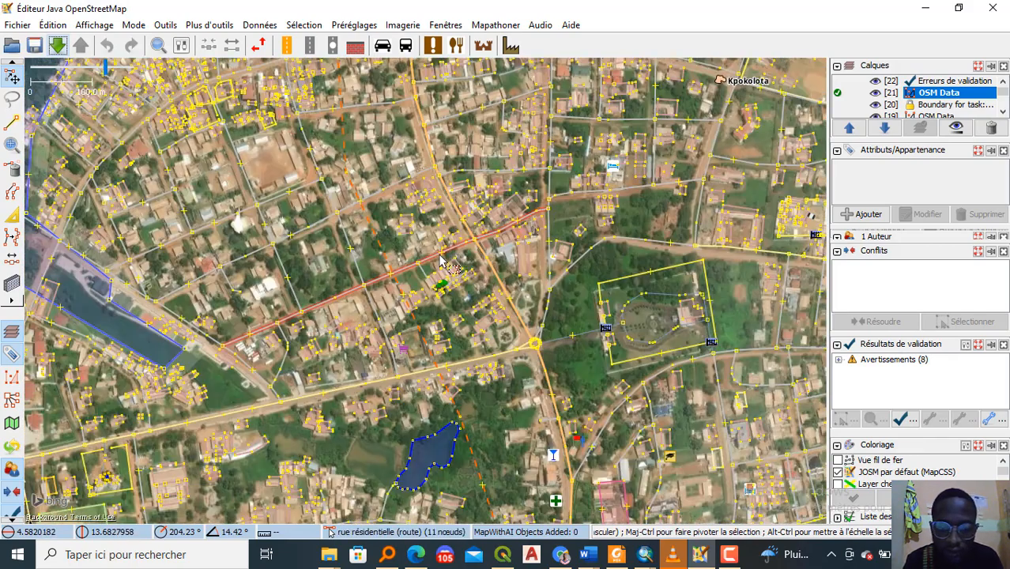
scroll(483, 405, down, 2)
scroll(398, 347, down, 2)
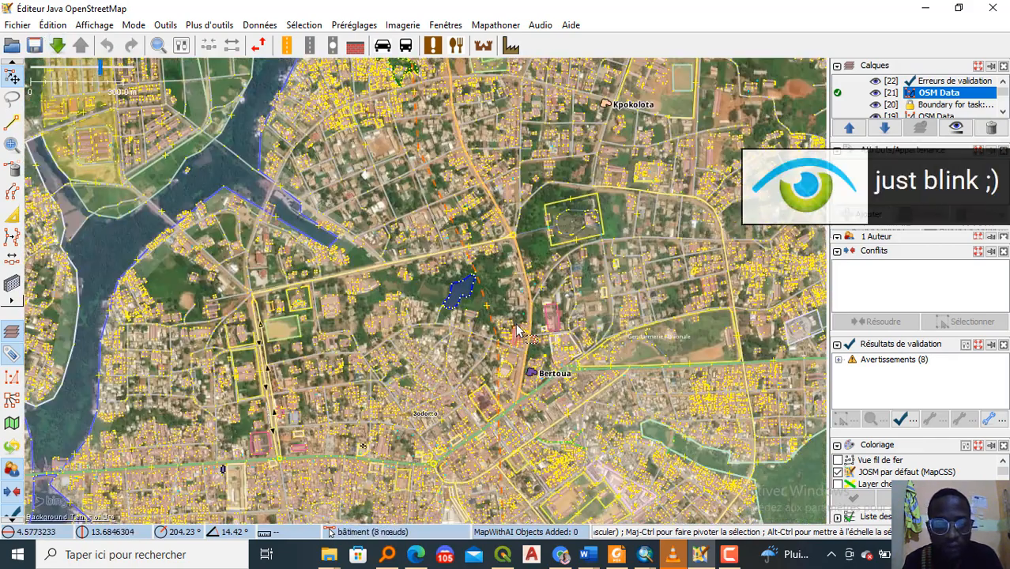
Step: Examine the mapped land use, waterways and road network across Bertoua and its southeastern outskirts
drag(397, 348, 521, 315)
scroll(521, 315, down, 2)
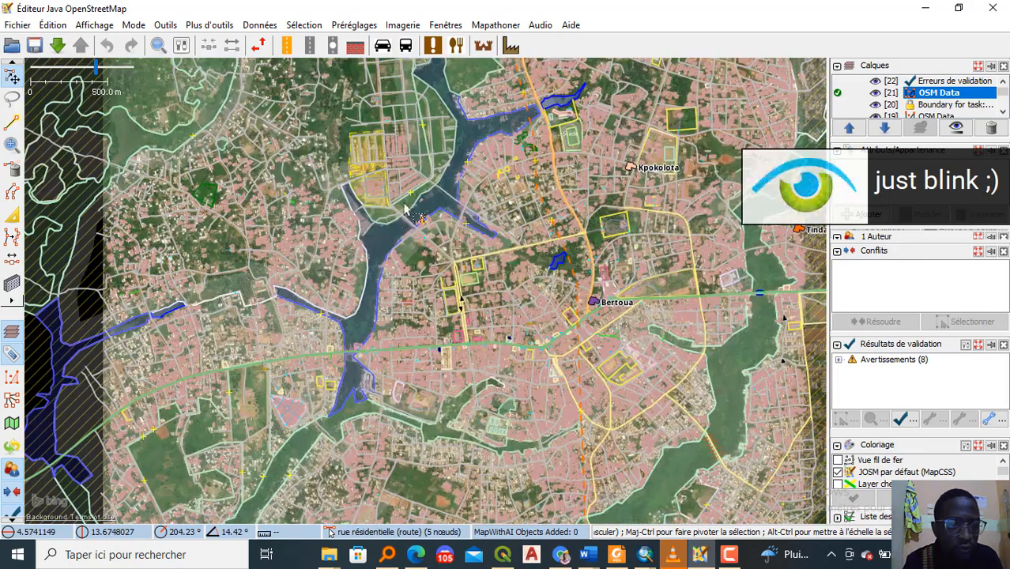
drag(454, 223, 255, 126)
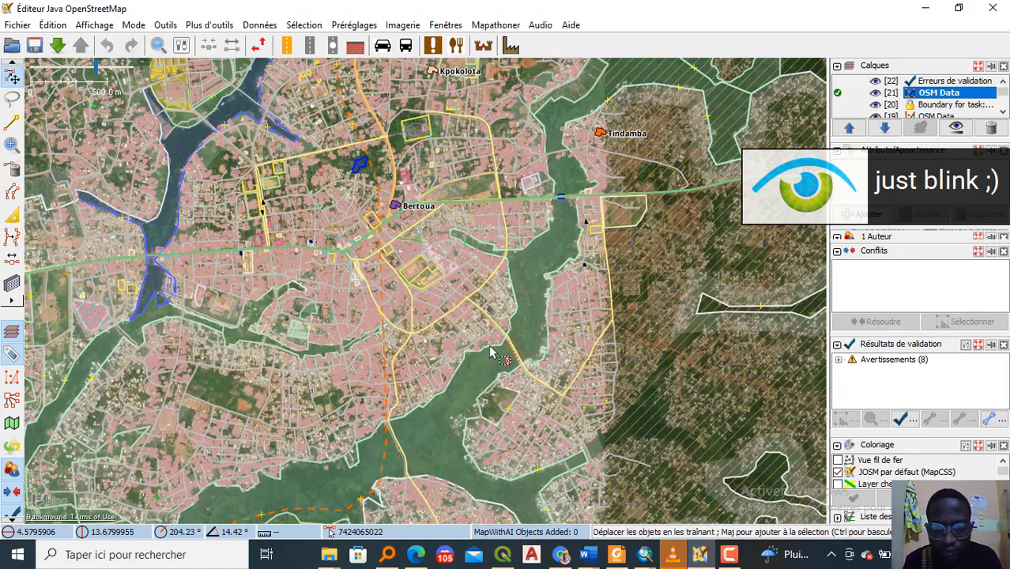
scroll(518, 419, up, 4)
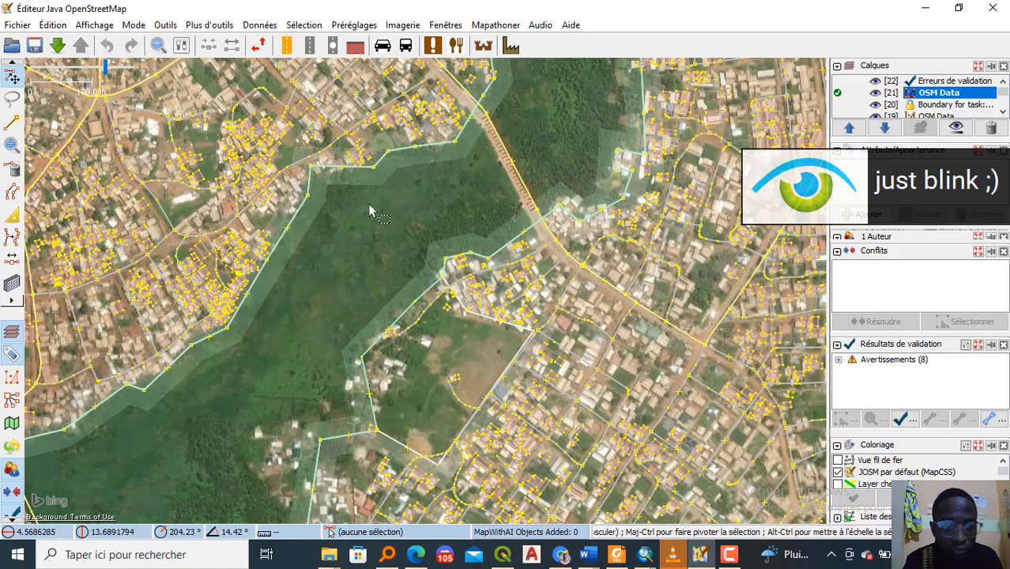
scroll(374, 230, down, 3)
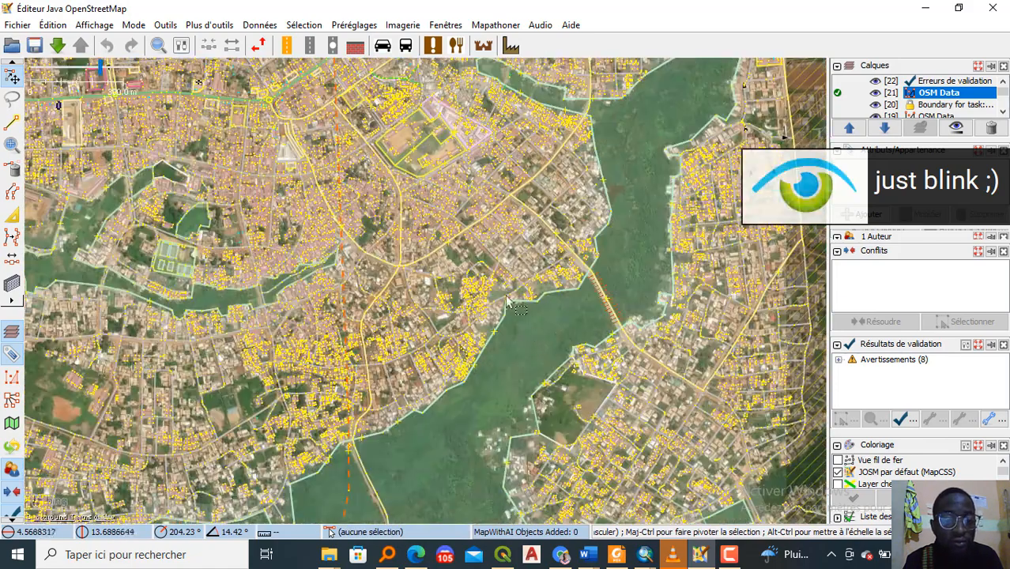
scroll(512, 257, up, 6)
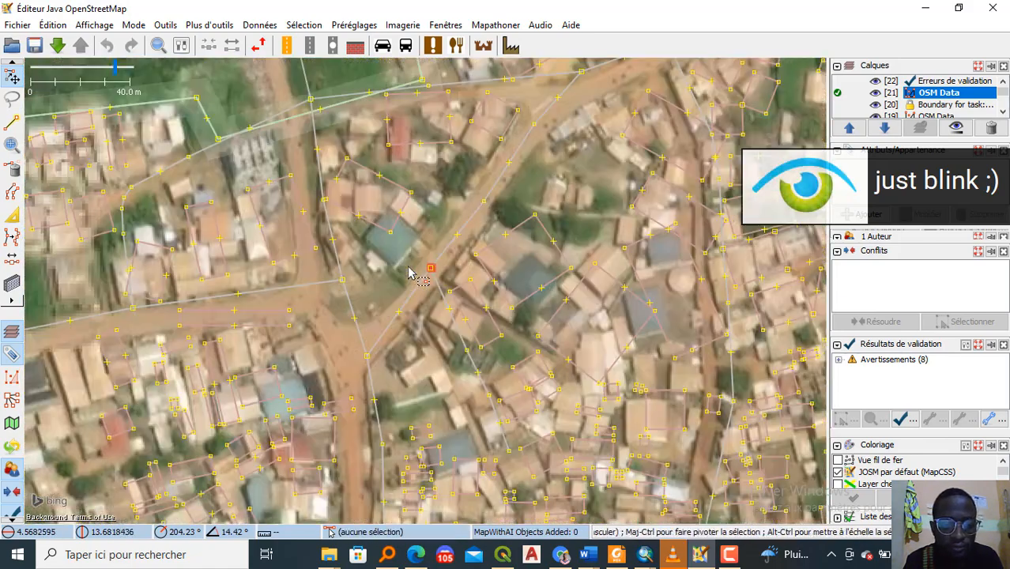
Step: Reopen the data download and browse its slippy map from Bertoua toward Batouri and Nguélébok for a smaller settlement
click(57, 45)
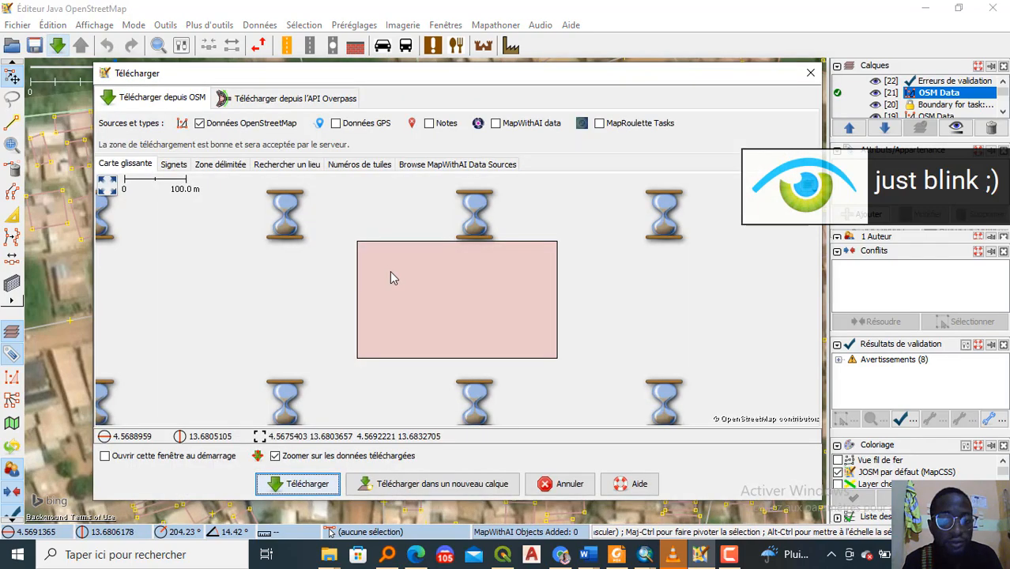
scroll(490, 360, down, 5)
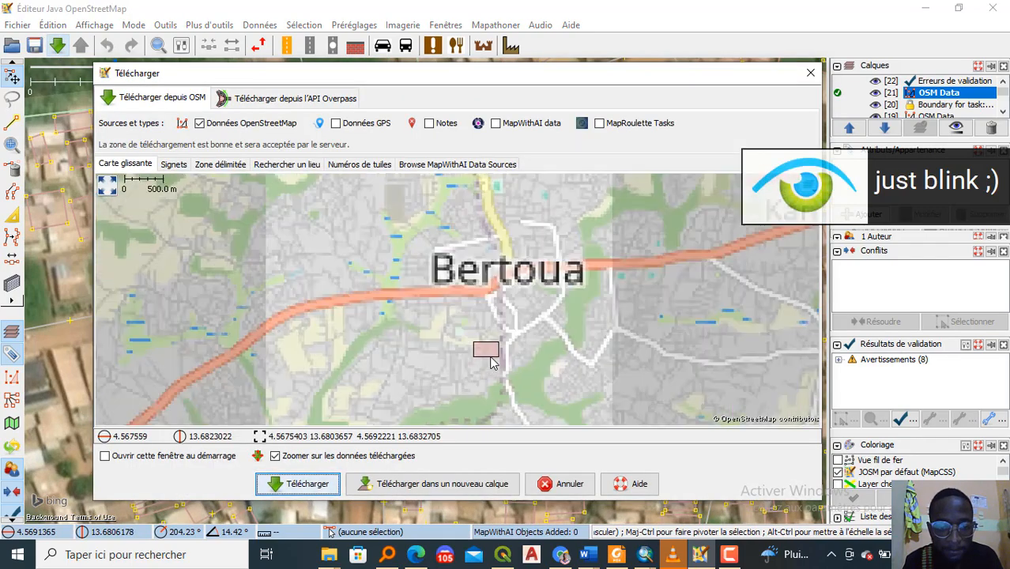
drag(692, 337, 598, 267)
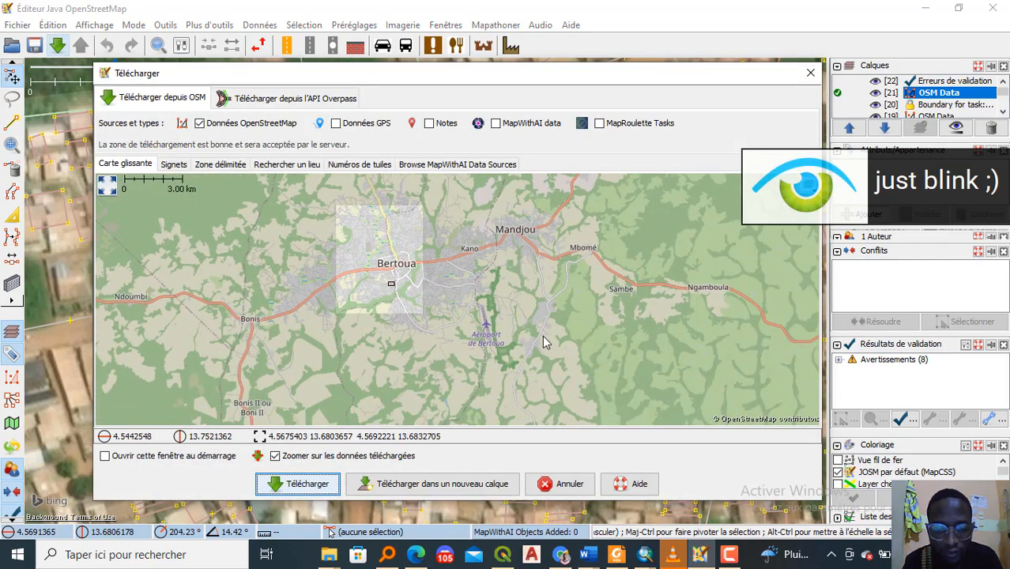
scroll(542, 335, up, 2)
scroll(542, 338, down, 1)
drag(590, 316, 380, 190)
scroll(393, 309, down, 1)
scroll(425, 317, down, 1)
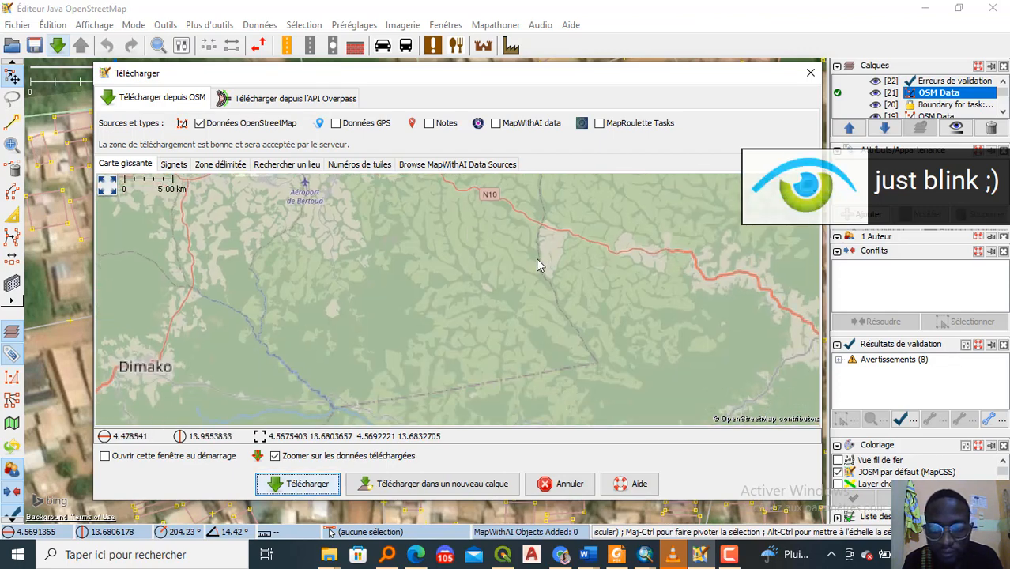
drag(536, 266, 388, 225)
scroll(419, 275, down, 1)
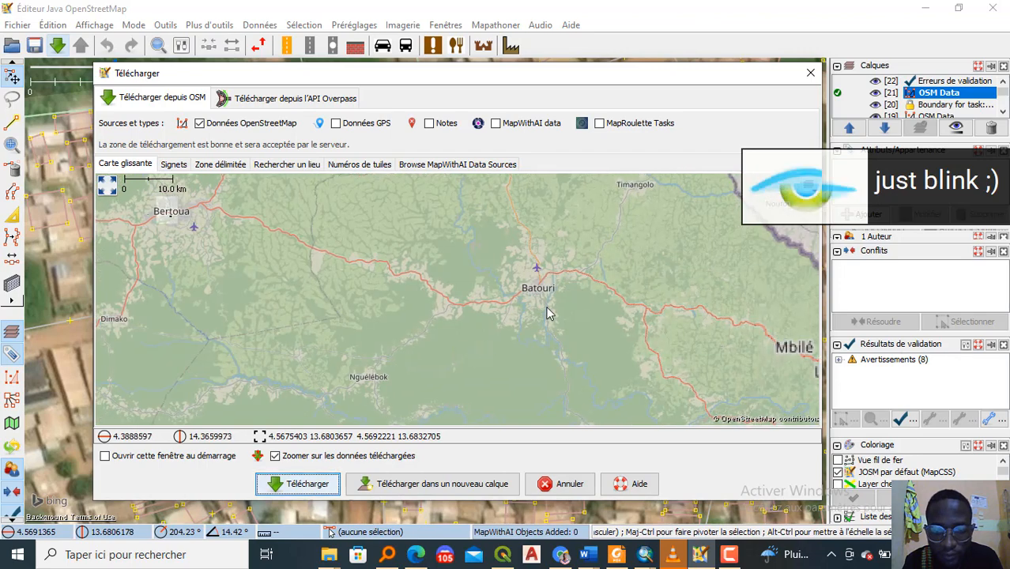
scroll(551, 315, up, 1)
scroll(481, 295, down, 1)
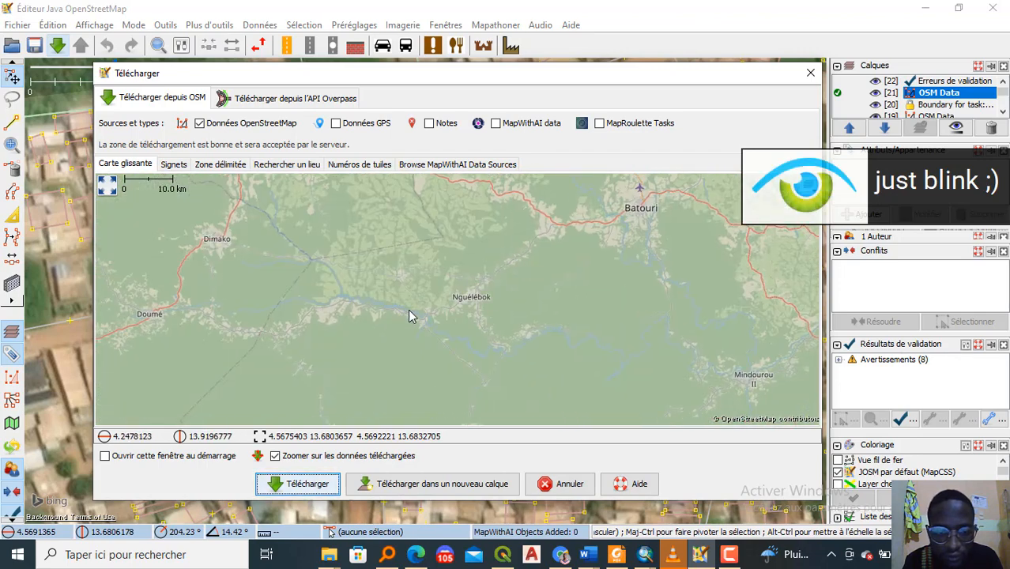
Step: Outline a download area around Kamba-Miéri, about 4.238, 13.964 to 4.248, 13.980, and download its OSM data
scroll(409, 316, up, 2)
scroll(326, 309, up, 2)
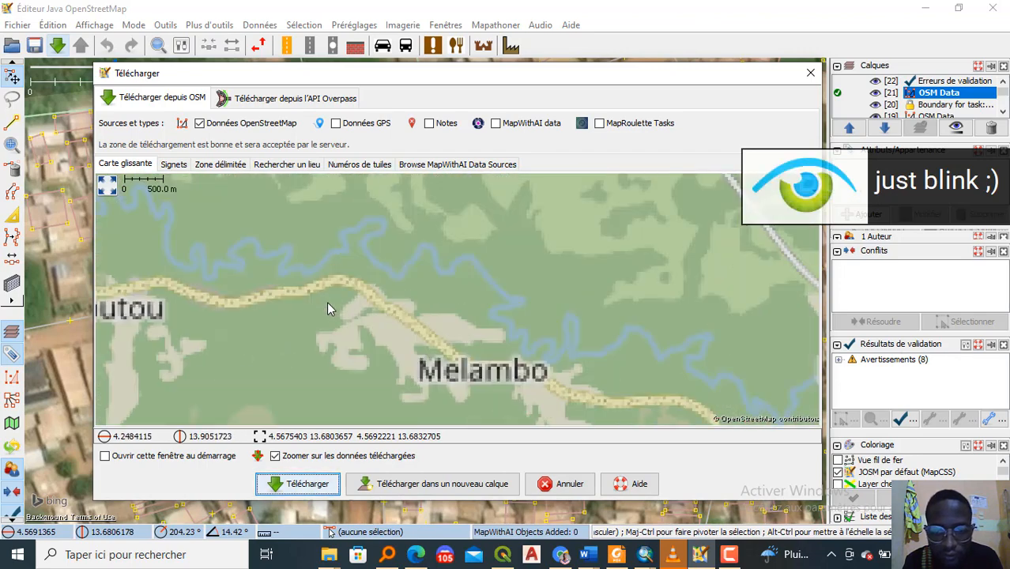
scroll(326, 309, down, 1)
drag(605, 300, 514, 260)
scroll(513, 260, up, 2)
scroll(484, 248, down, 1)
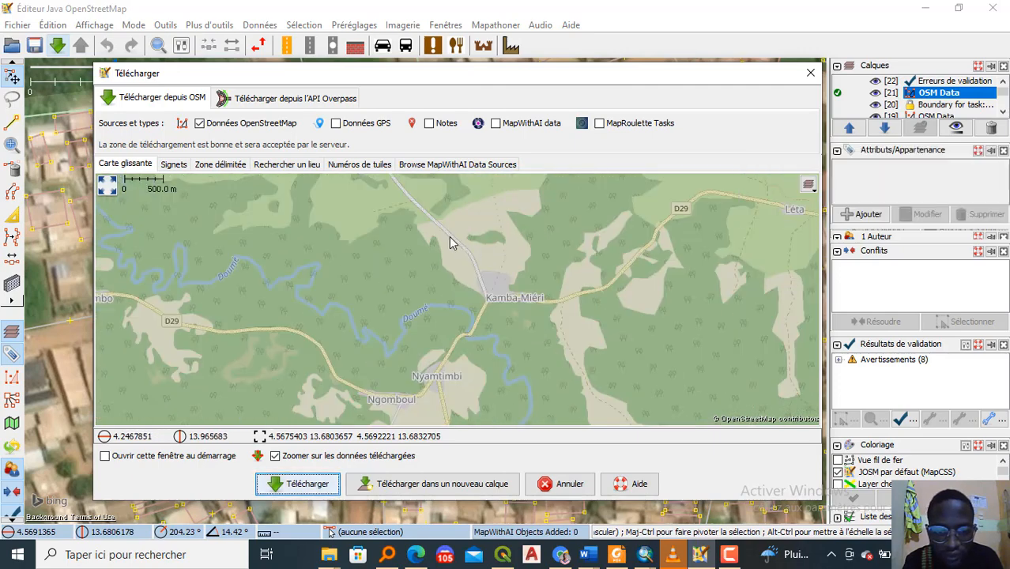
drag(444, 233, 584, 324)
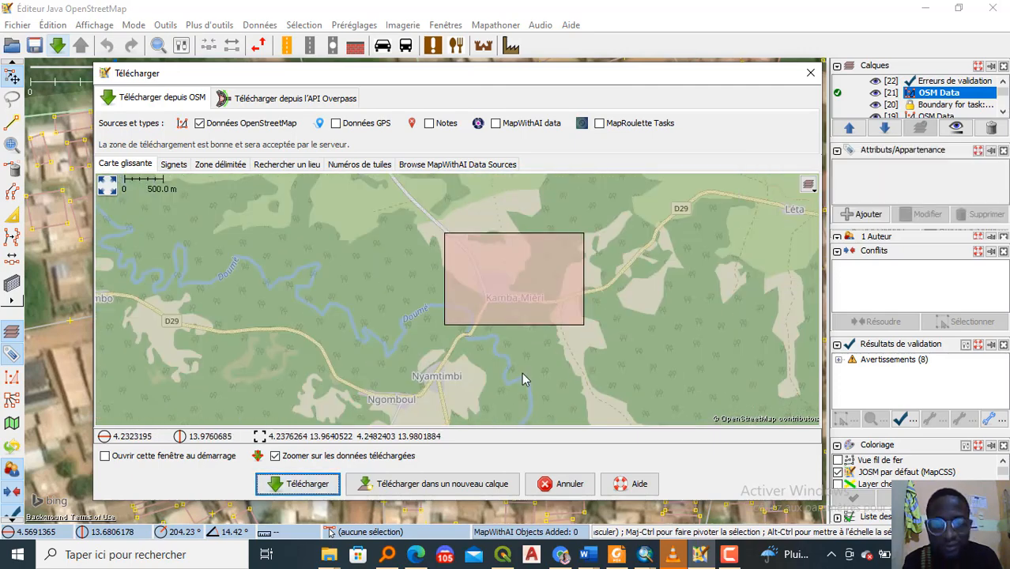
click(304, 484)
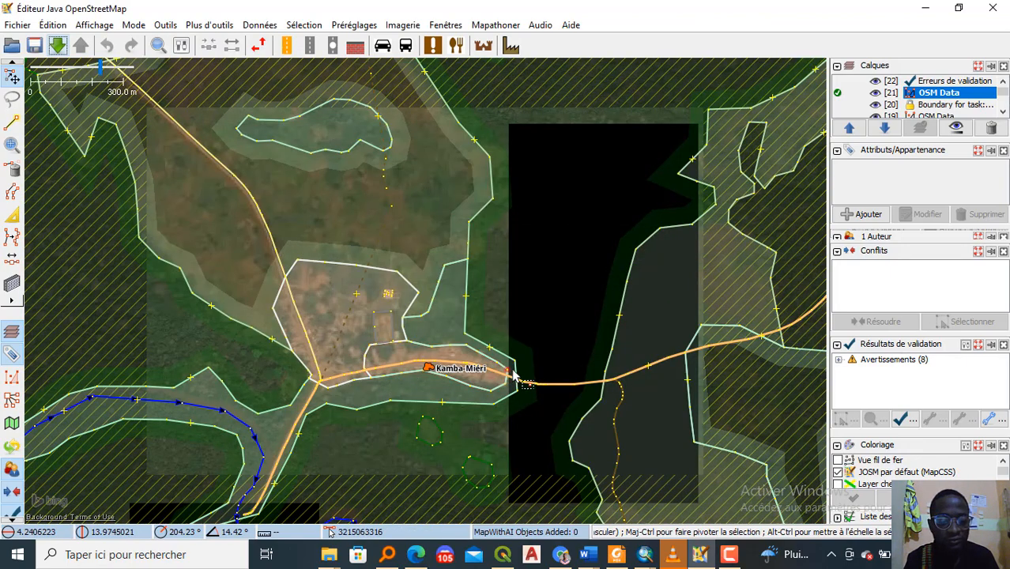
Step: Examine the residential land-use outlines and the D29 road through Kamba-Miéri against the satellite imagery
scroll(448, 385, up, 4)
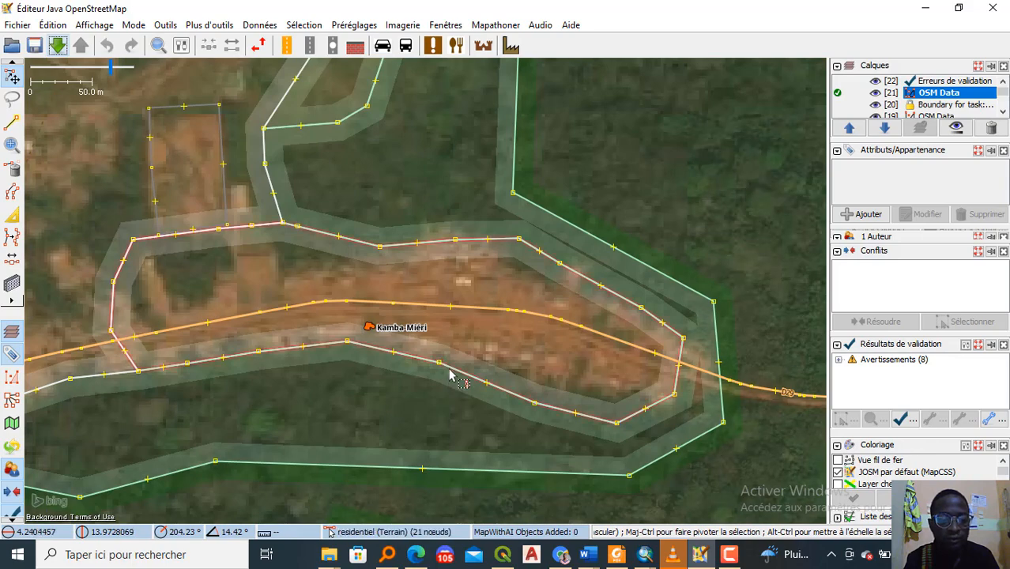
scroll(449, 385, up, 2)
scroll(449, 376, down, 2)
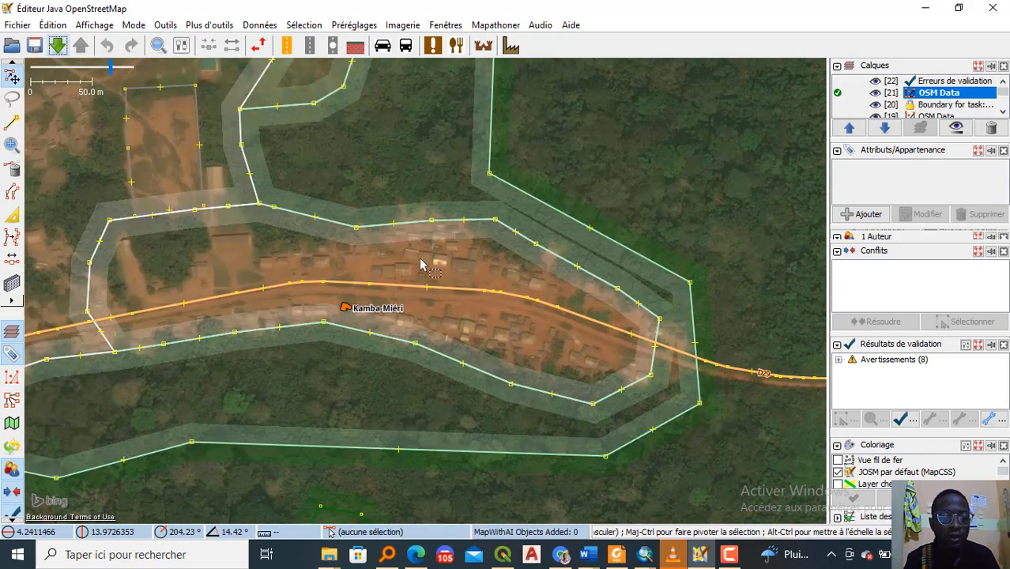
scroll(401, 334, down, 2)
drag(457, 224, 525, 328)
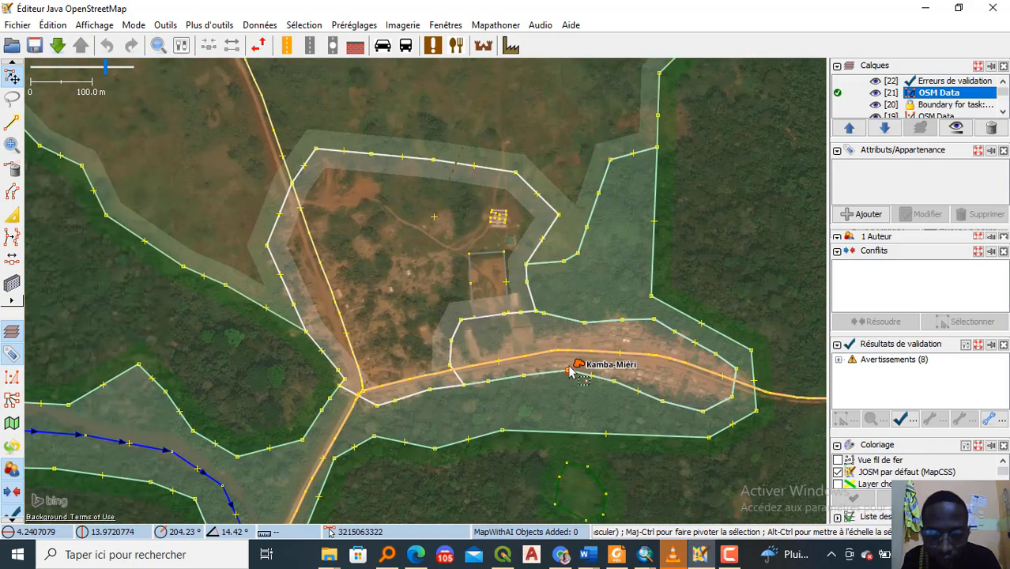
Step: Select the Kamba-Miéri place node and inspect its name and place tags
click(579, 365)
click(589, 375)
scroll(605, 383, up, 2)
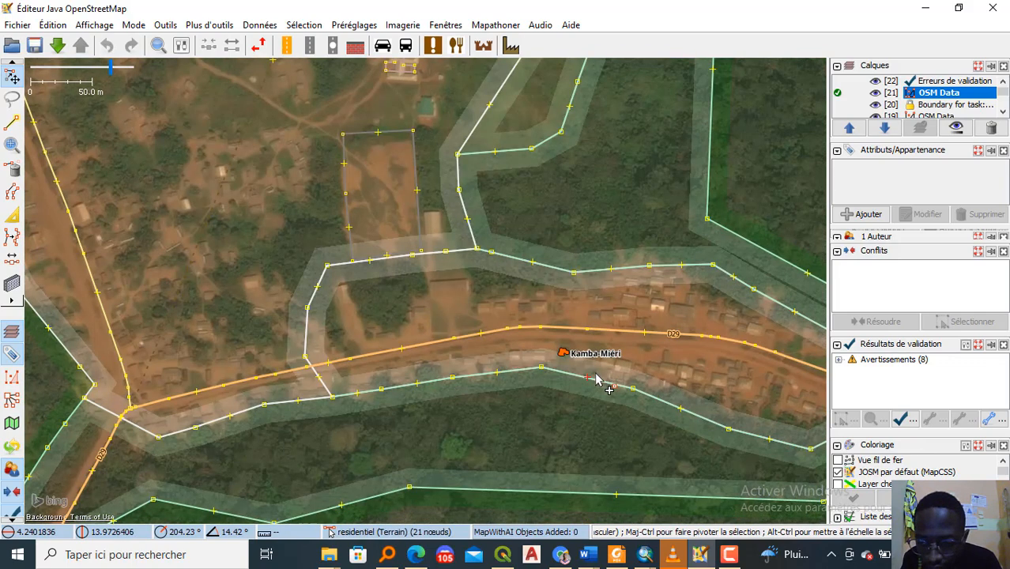
click(609, 373)
scroll(609, 373, up, 1)
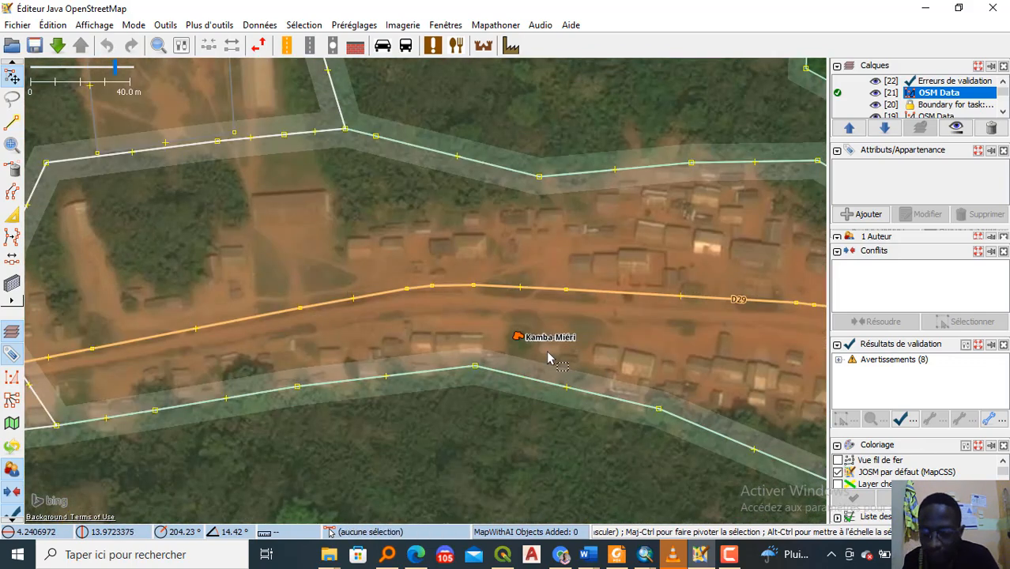
click(520, 340)
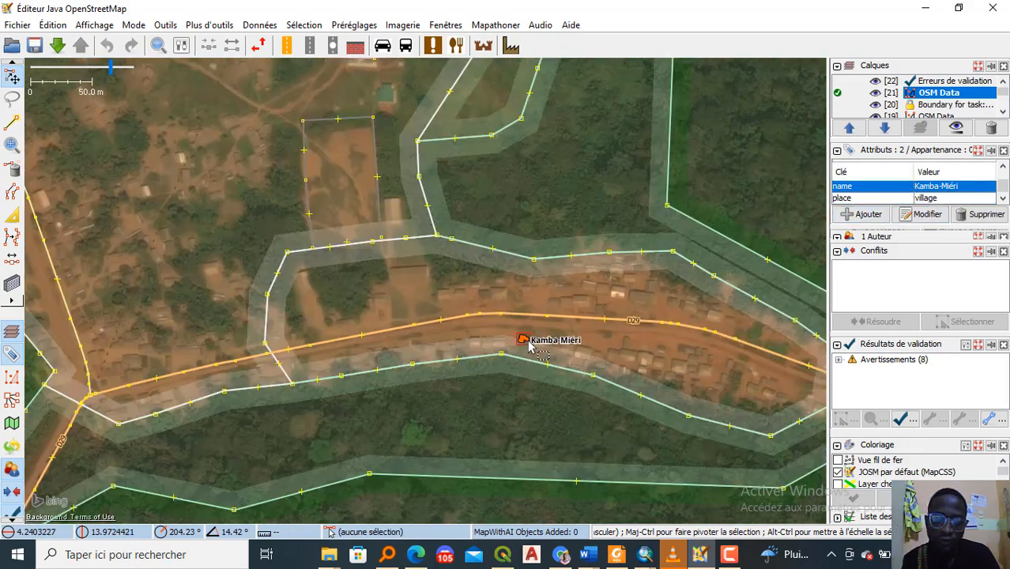
Step: Inspect the residential outlines, enclosed plot and road junction west of the Kamba-Miéri place node, leaving nothing selected
scroll(520, 339, down, 2)
drag(523, 273, 658, 284)
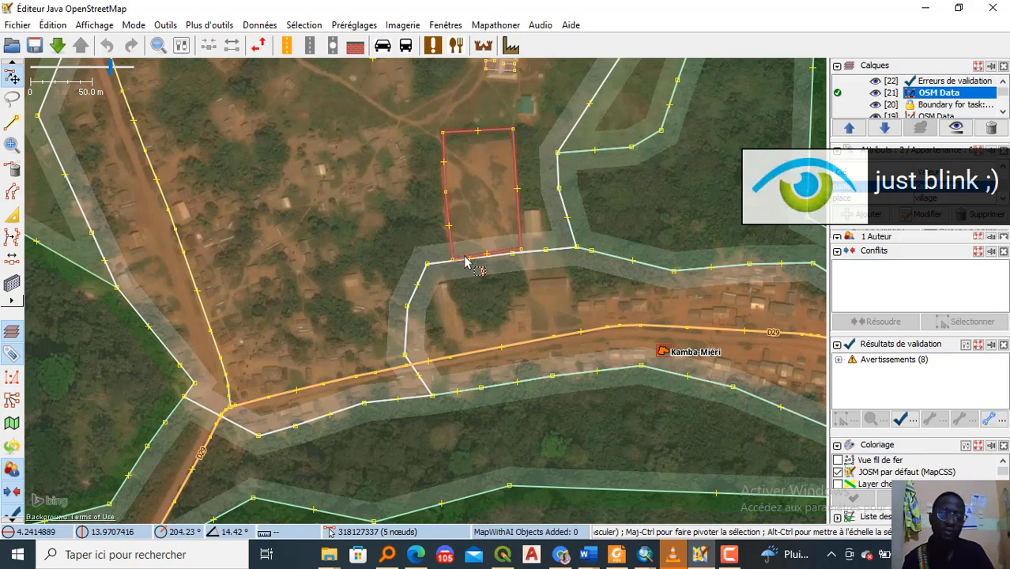
key(Escape)
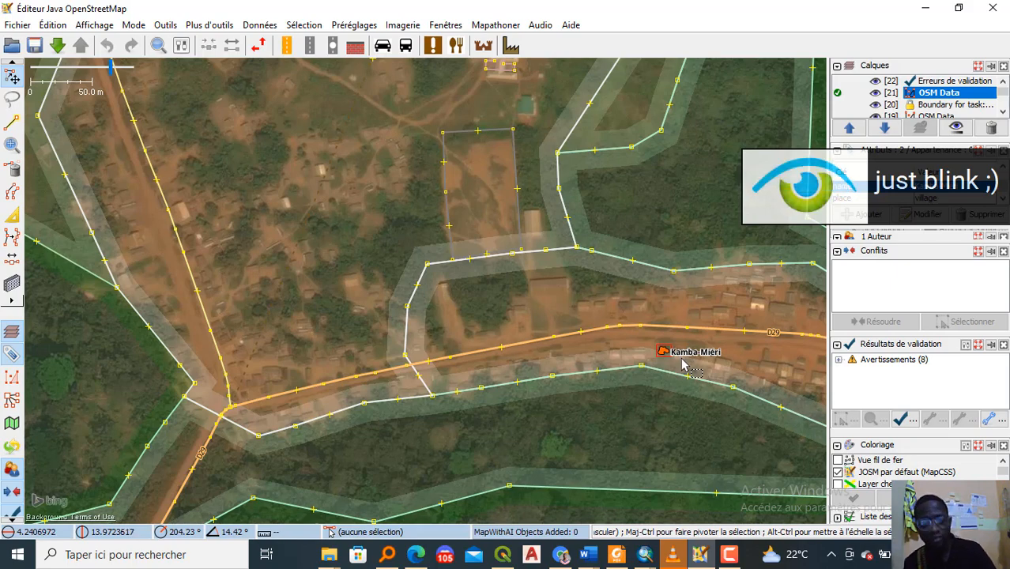
scroll(617, 300, down, 2)
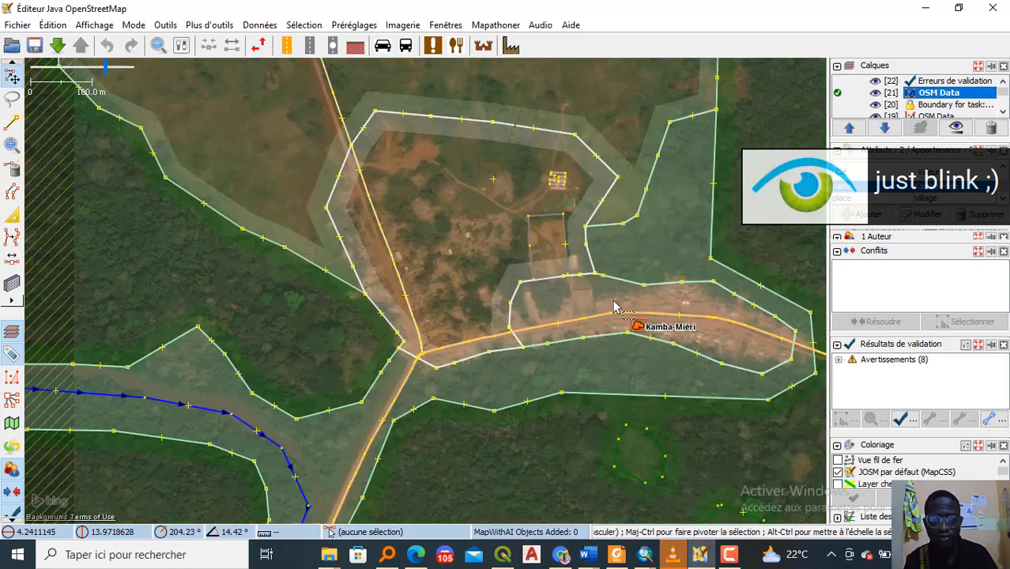
drag(430, 221, 435, 246)
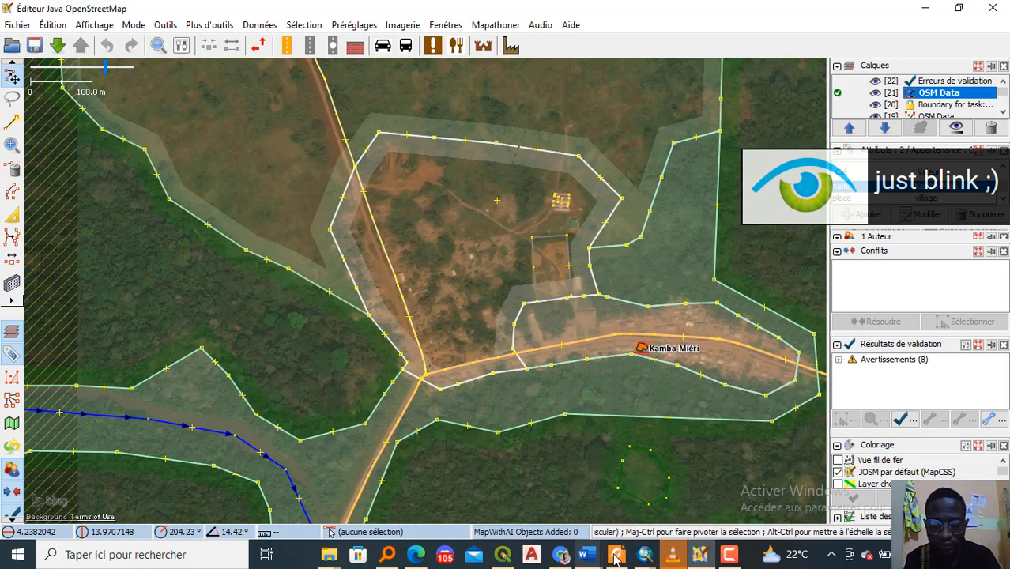
Step: Switch to the UN Maps Learning Hub PDF in Foxit PDF Reader and read the "Classification des lieux" section through place=hamlet
click(616, 554)
scroll(386, 306, down, 10)
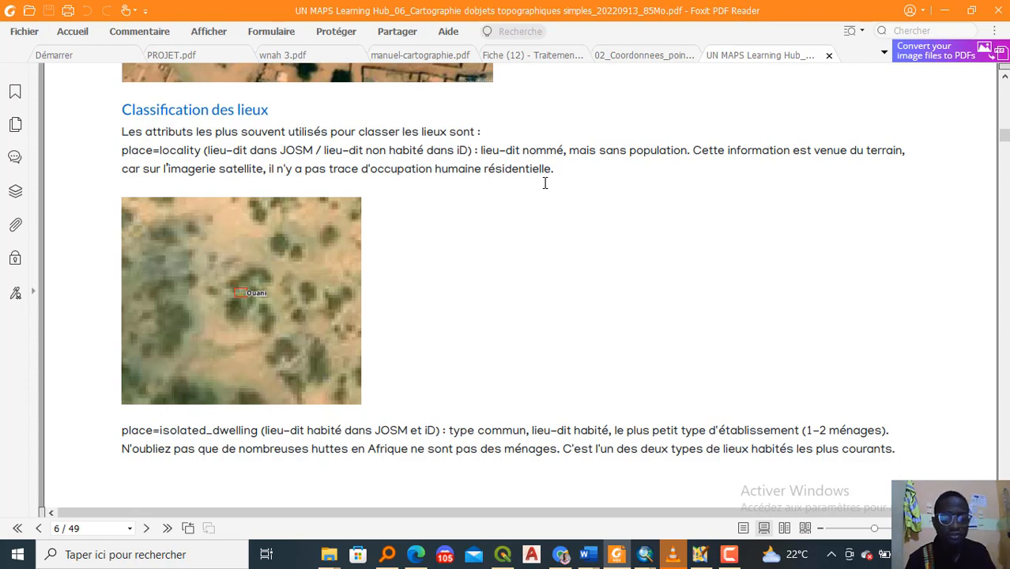
scroll(505, 254, down, 5)
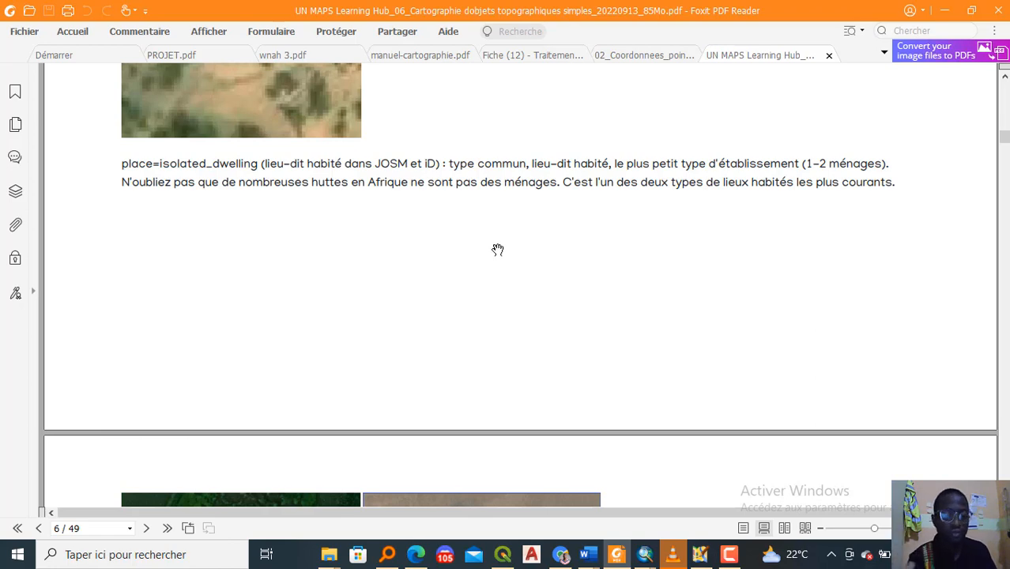
scroll(501, 252, down, 3)
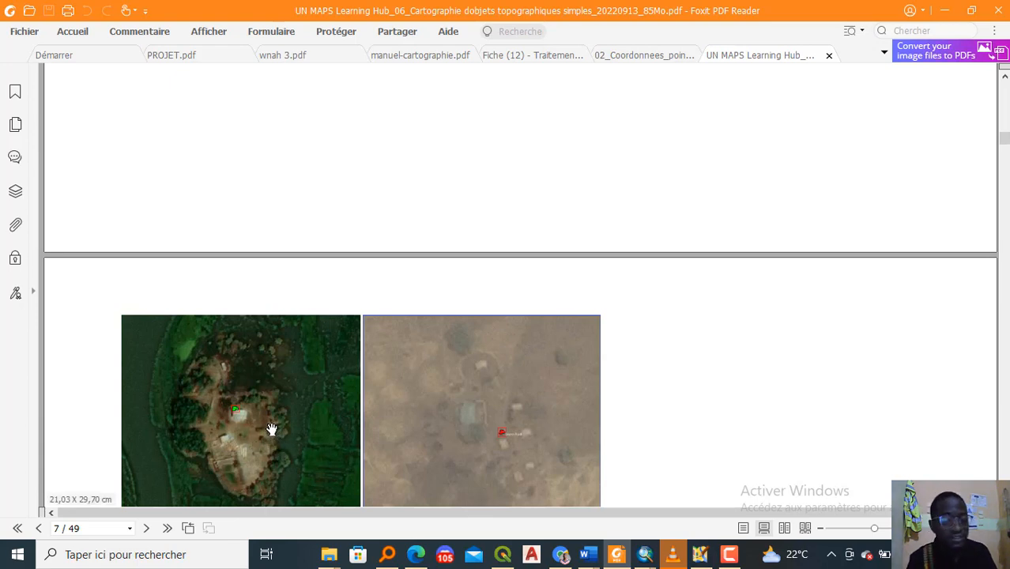
scroll(285, 395, down, 2)
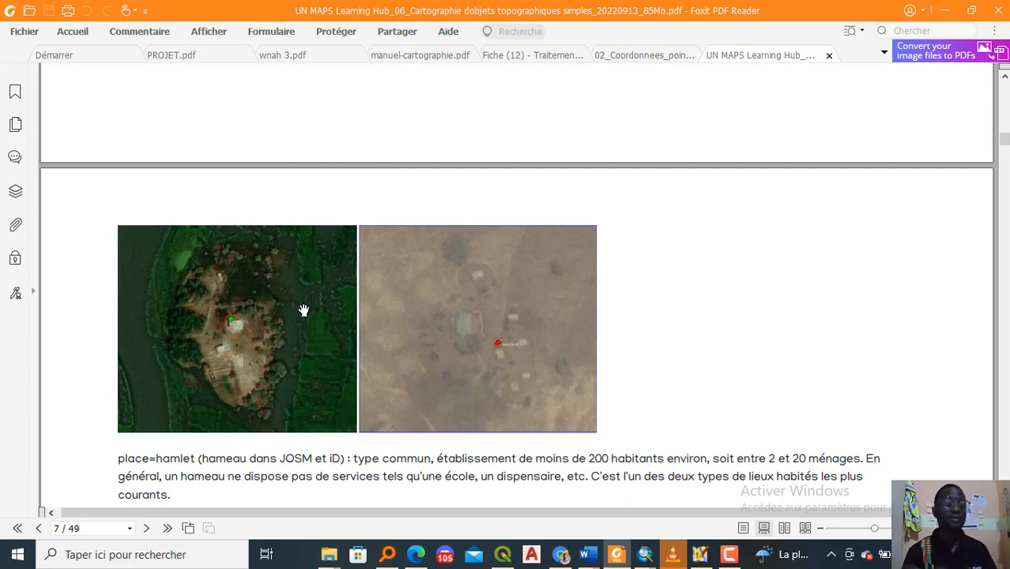
Step: Read the place=hamlet, place=village and place=town definitions with their example images in the classification guide
scroll(303, 309, down, 5)
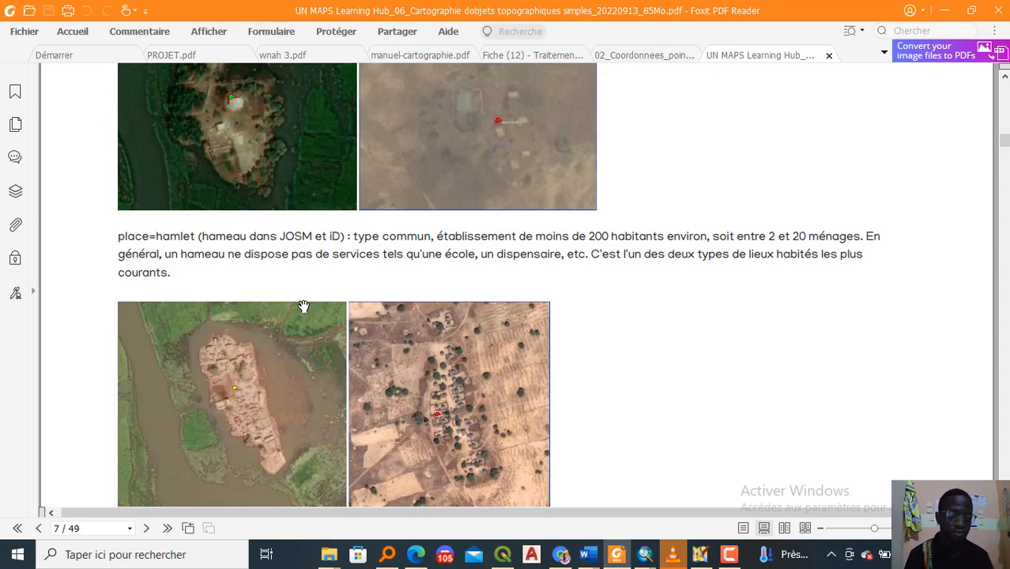
scroll(305, 376, down, 5)
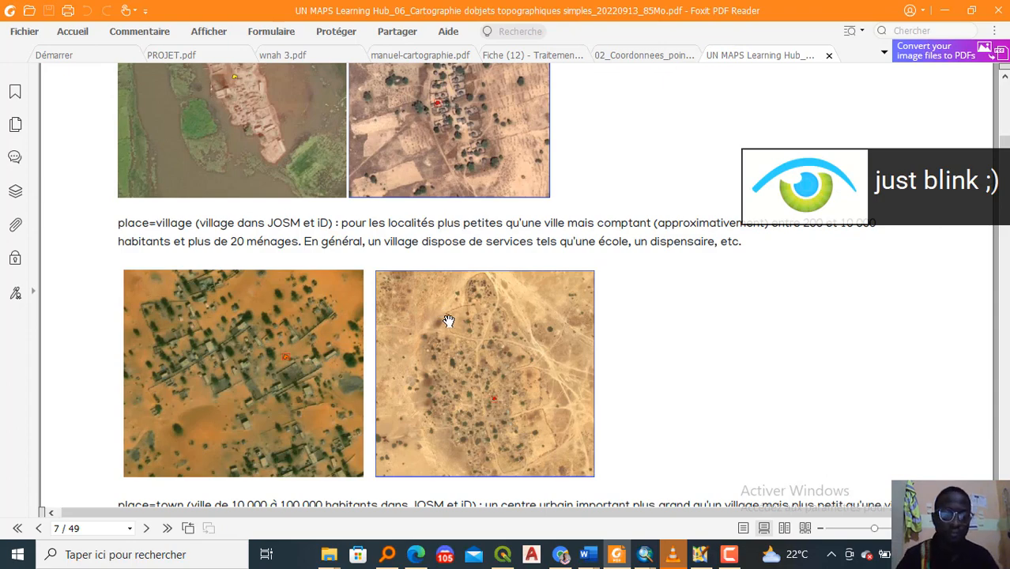
scroll(443, 316, down, 5)
scroll(448, 321, down, 1)
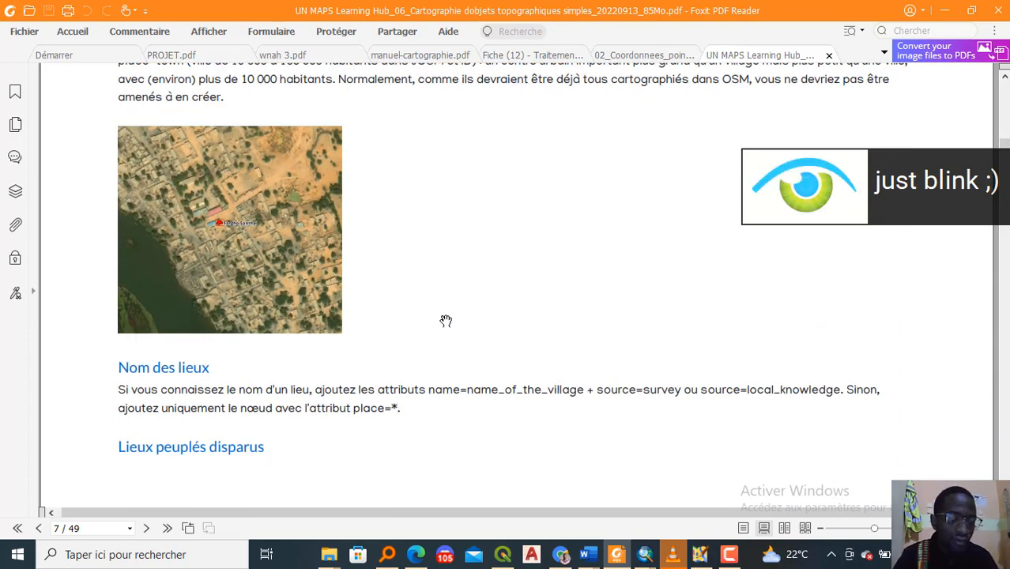
scroll(446, 321, up, 5)
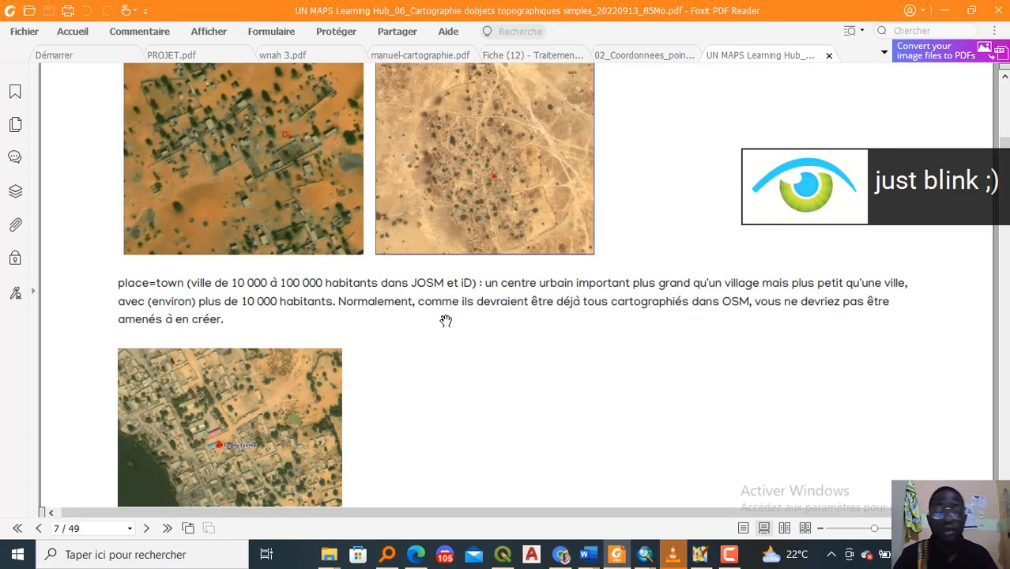
Step: Switch to JOSM and select the residential land-use outline west of the Kamba-Miéri place node
click(698, 555)
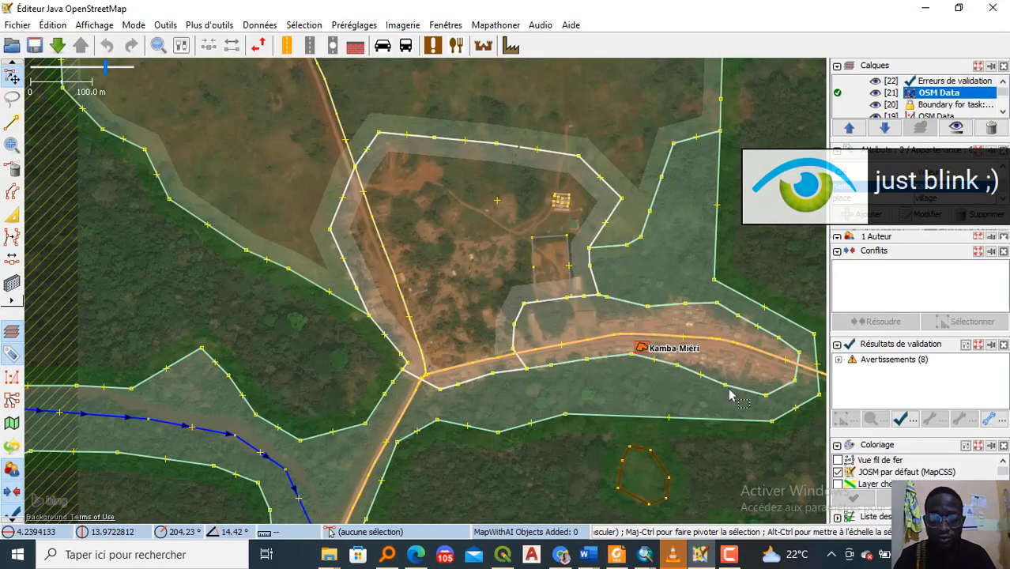
click(534, 315)
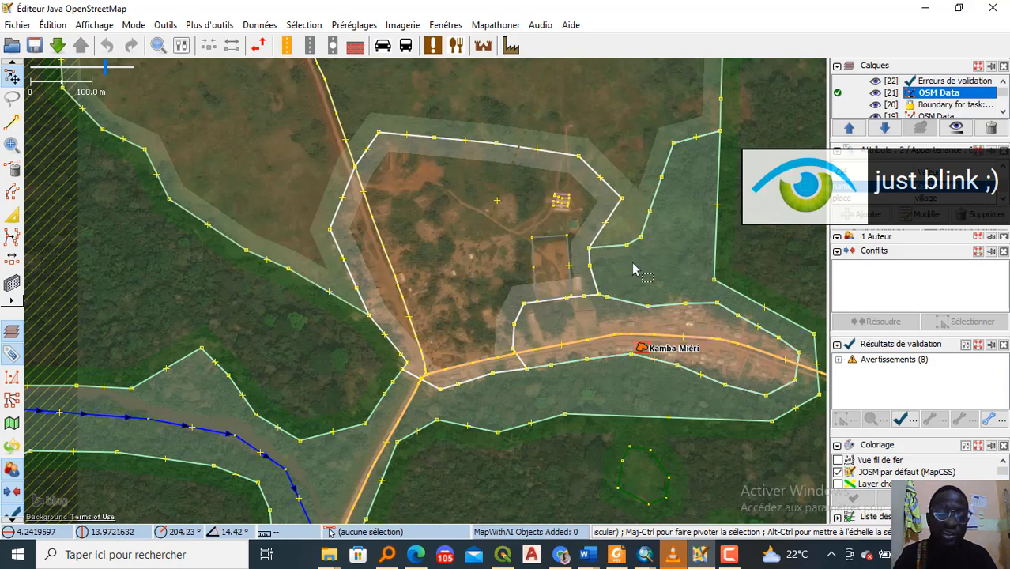
scroll(487, 284, up, 2)
scroll(485, 287, down, 2)
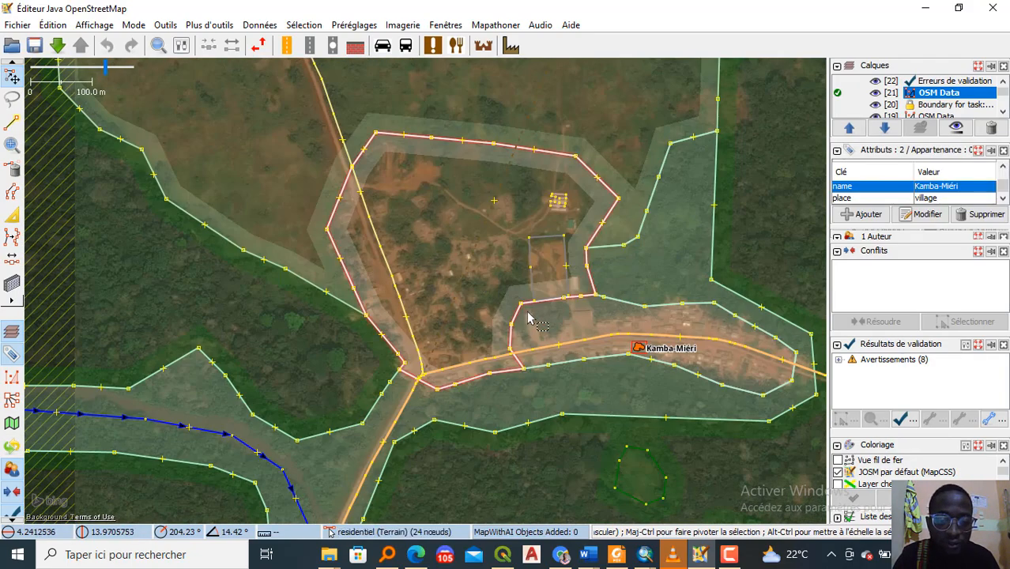
Step: Examine the houses and paths inside the residential area west of Kamba-Miéri up close, leaving nothing selected
scroll(523, 316, up, 2)
scroll(447, 287, down, 2)
scroll(400, 289, up, 4)
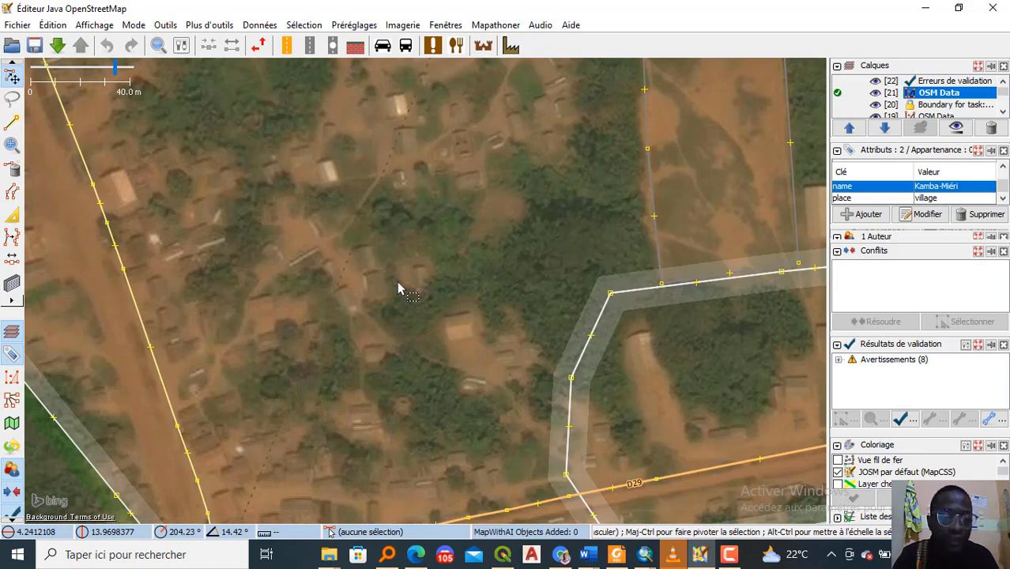
scroll(399, 286, down, 2)
click(404, 208)
scroll(405, 208, up, 2)
key(Escape)
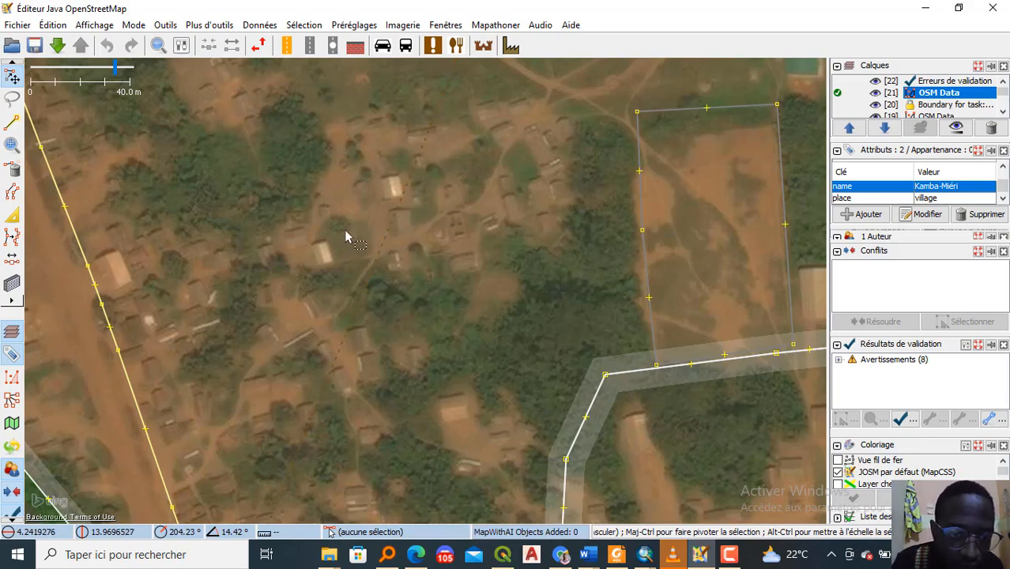
scroll(389, 250, up, 2)
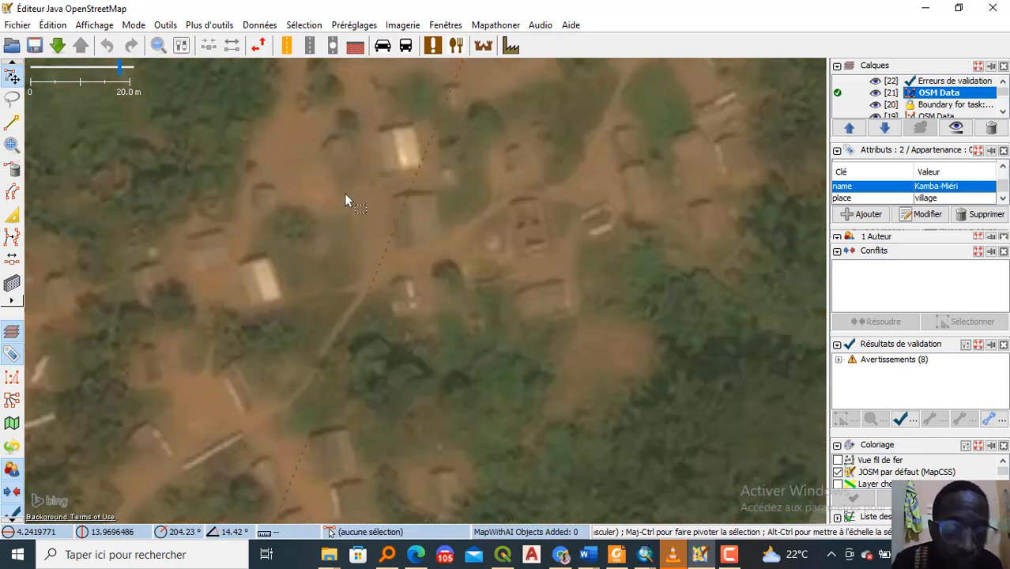
scroll(419, 242, down, 2)
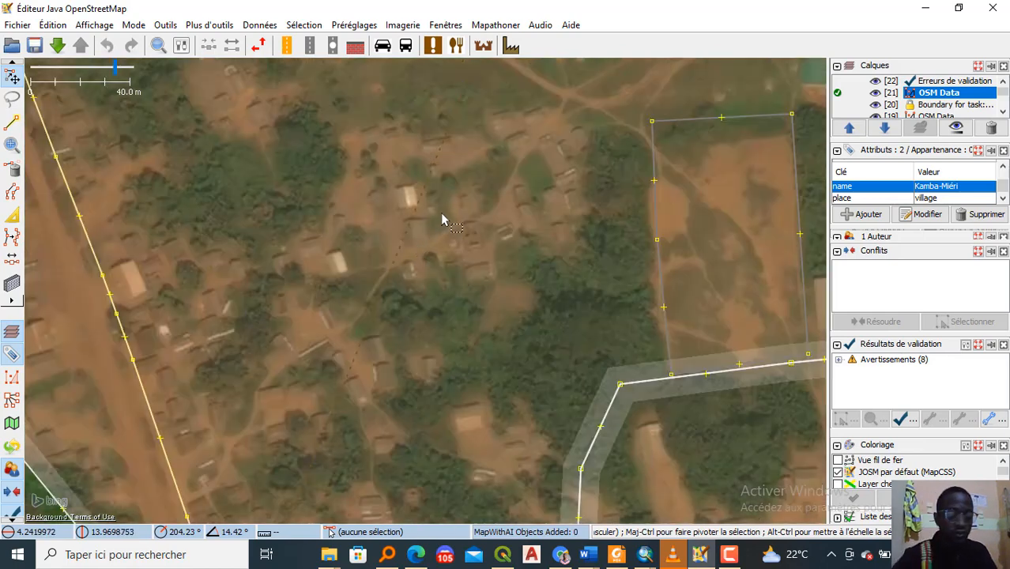
Step: Place a node among the houses west of the enclosed plot and apply the Hameau place preset with its optional fields empty
key(a)
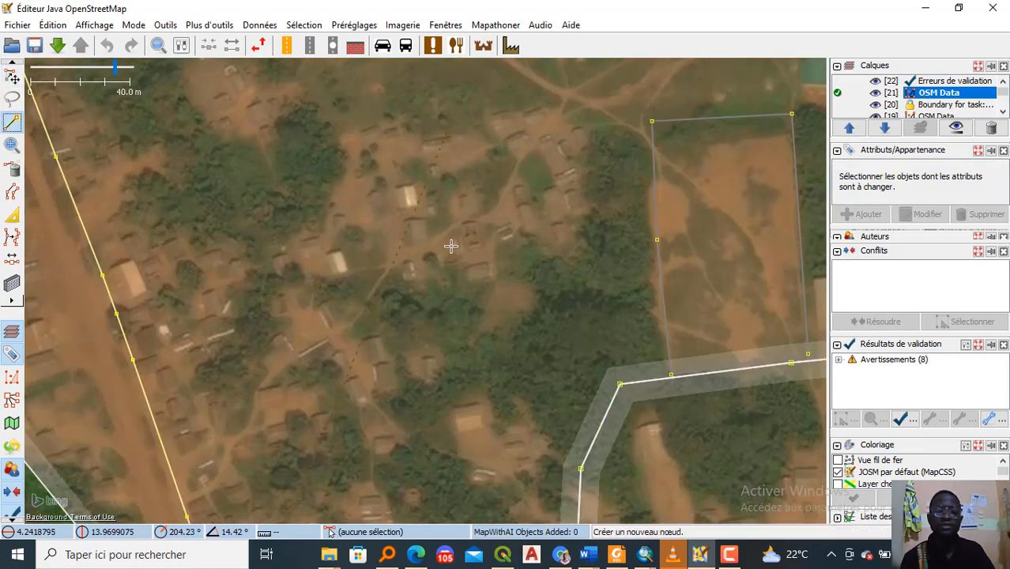
click(447, 245)
key(Escape)
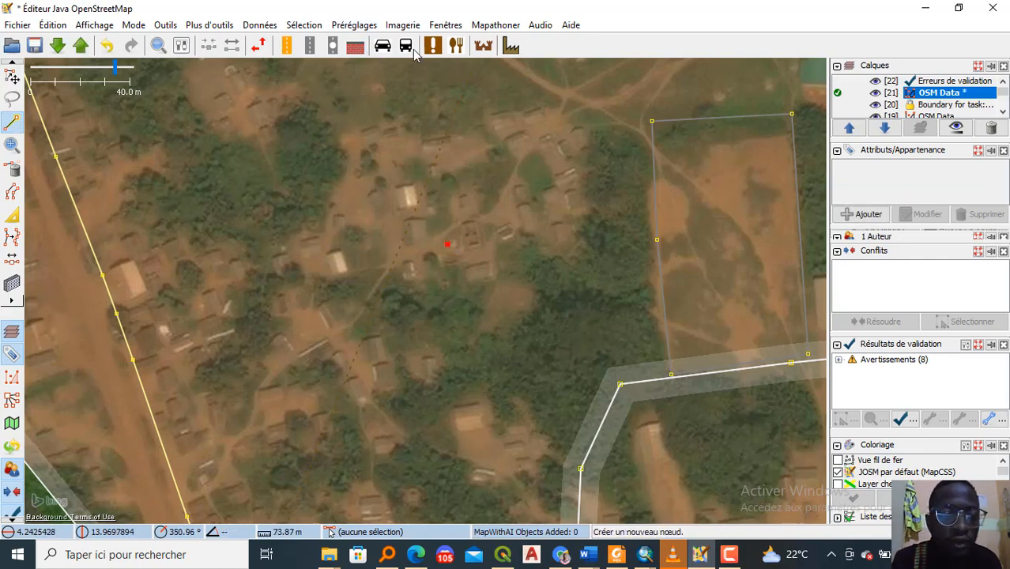
click(354, 25)
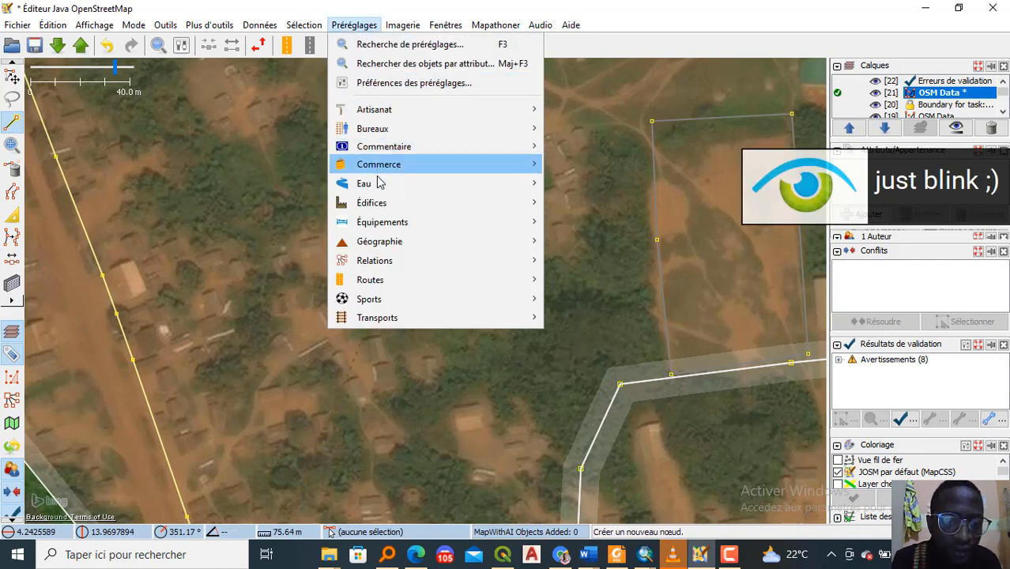
mouse_move(381, 226)
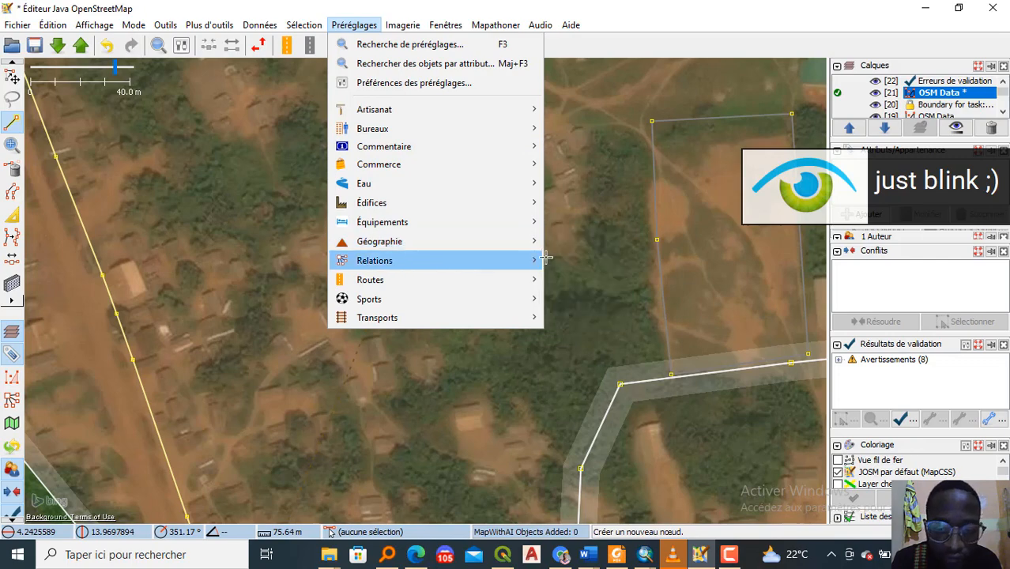
mouse_move(514, 247)
mouse_move(614, 278)
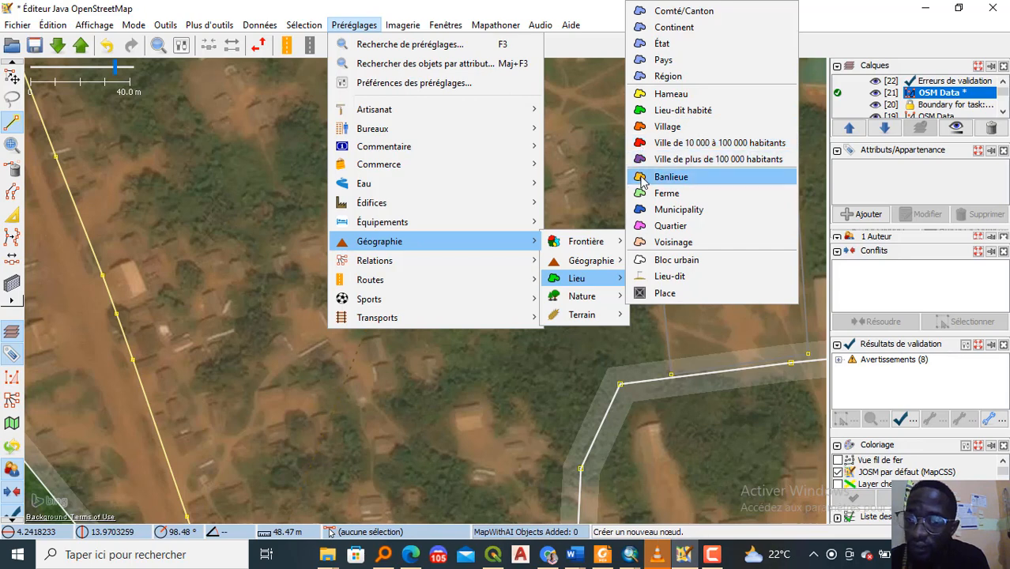
click(645, 95)
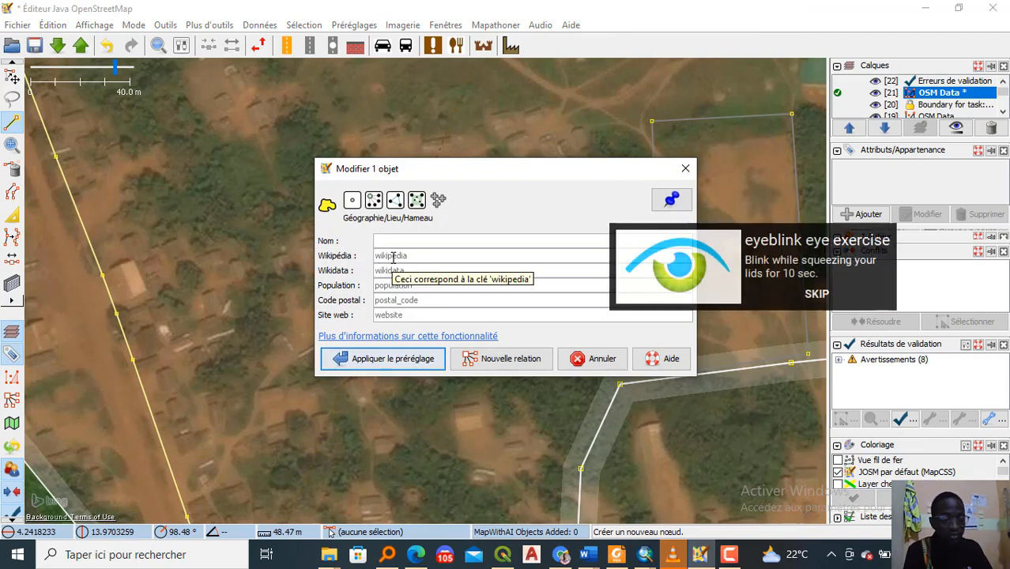
click(348, 365)
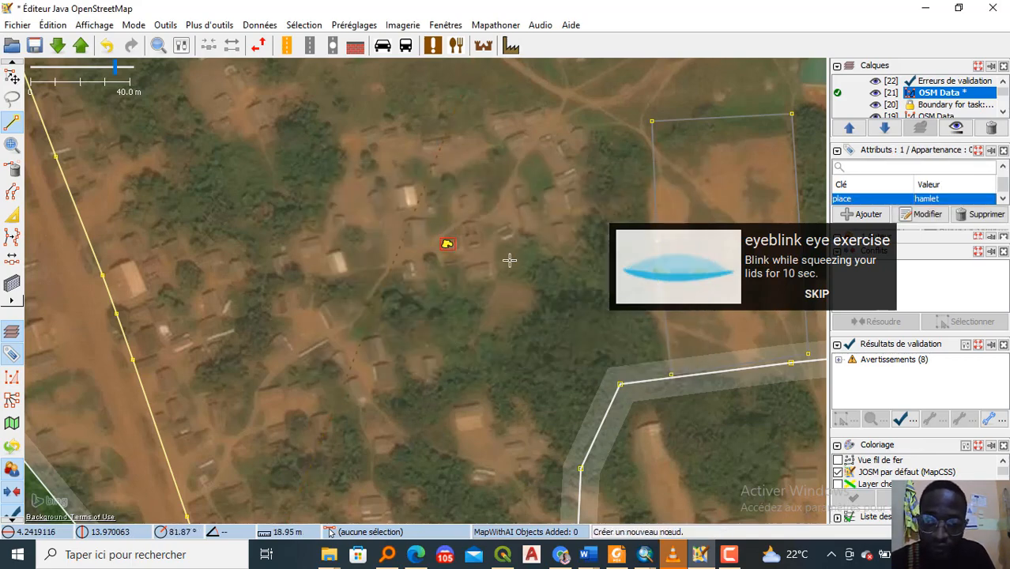
Step: Add a name tag with the value "ton" to the new hamlet node
click(829, 298)
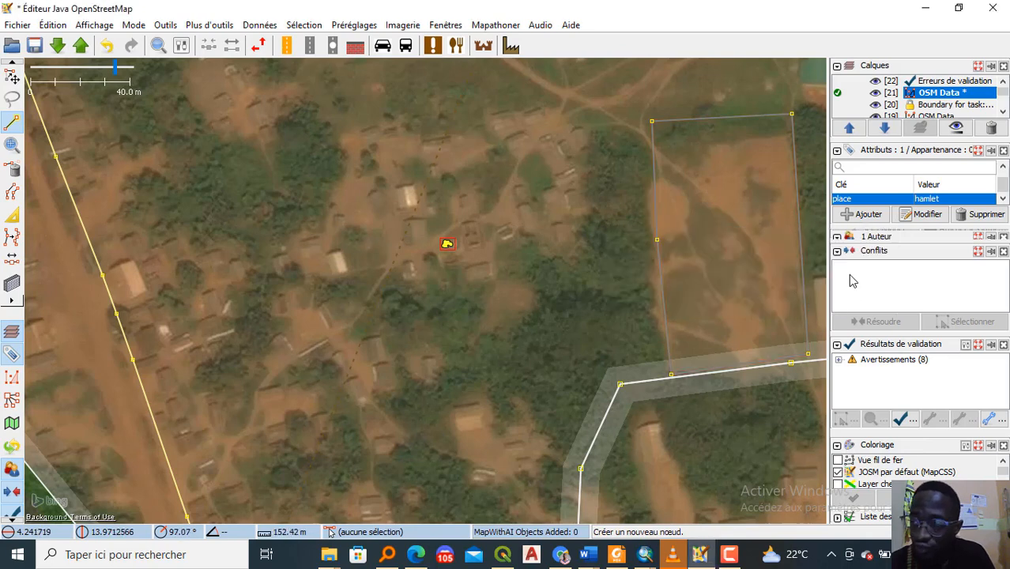
click(925, 215)
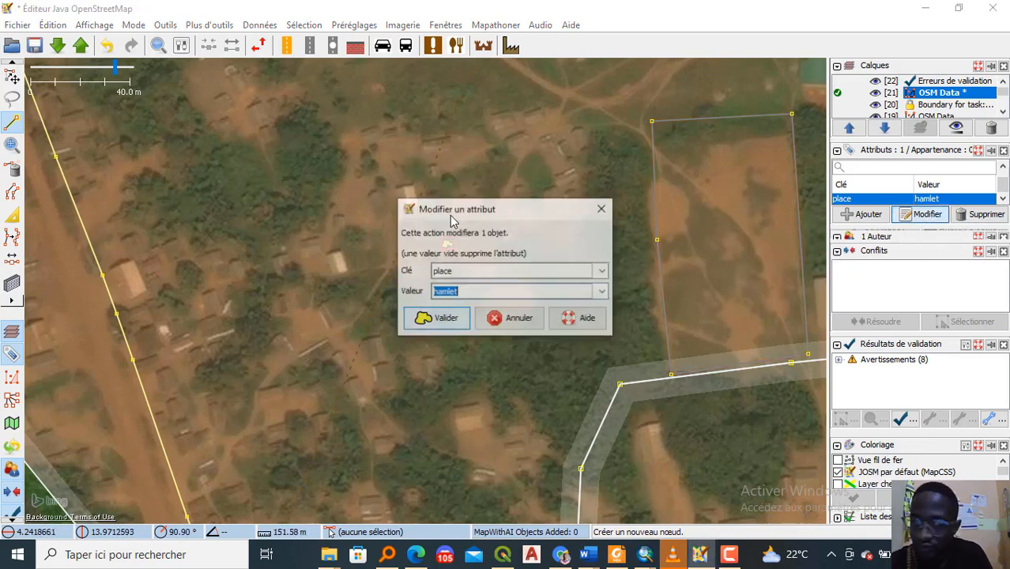
click(862, 214)
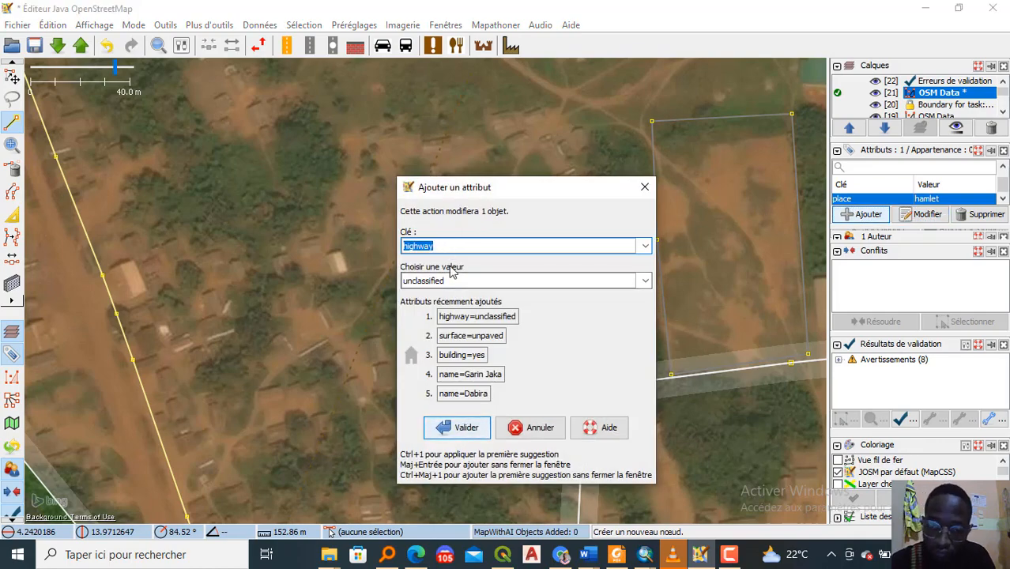
text(name)
key(Tab)
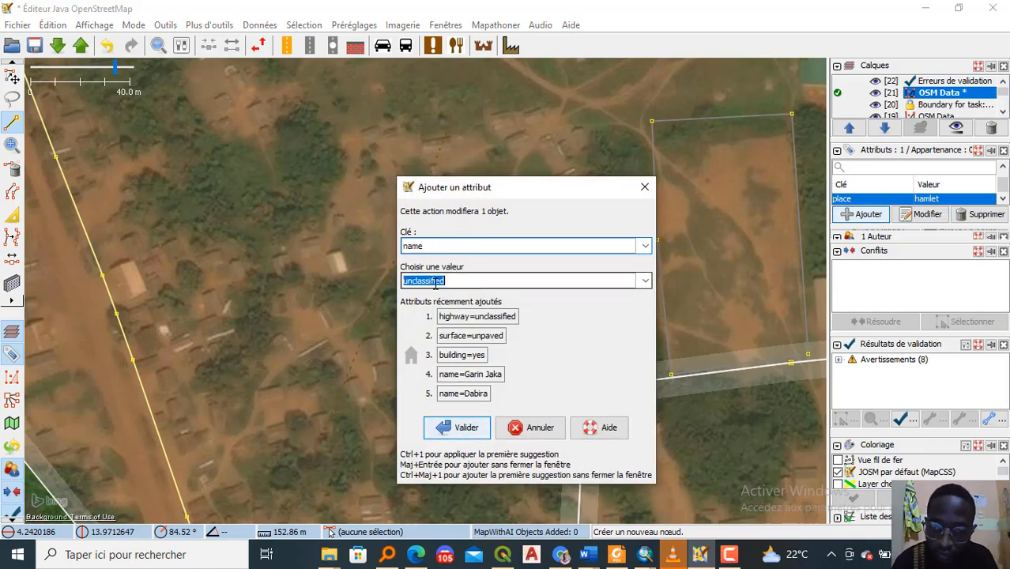
click(563, 280)
key(BackSpace)
key(BackSpace)
key(BackSpace)
key(BackSpace)
key(BackSpace)
key(BackSpace)
key(BackSpace)
key(BackSpace)
key(BackSpace)
key(BackSpace)
key(BackSpace)
key(BackSpace)
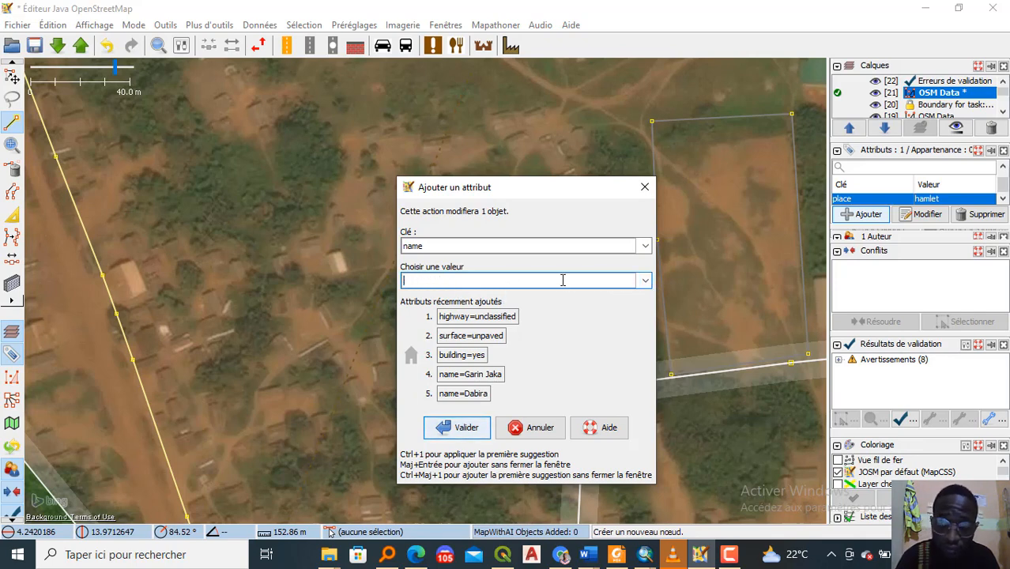
text(ton)
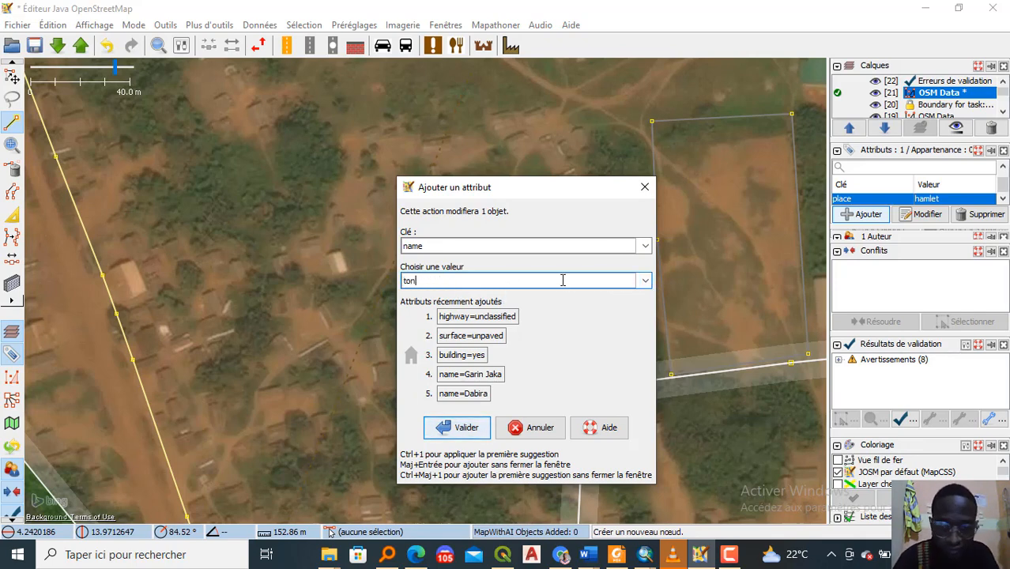
click(461, 427)
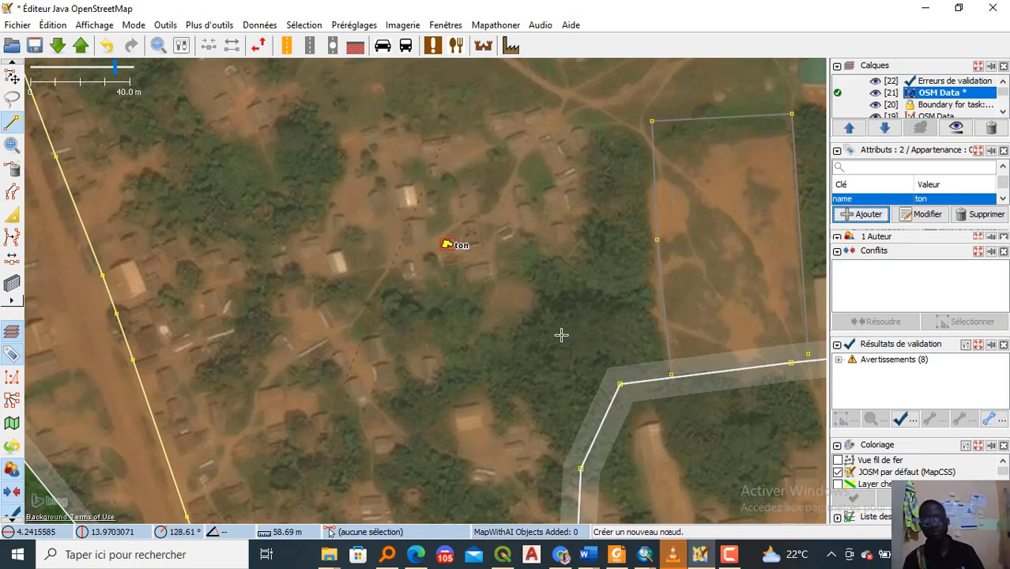
Step: Select the "ton" hamlet node and undo its tags and creation
key(s)
click(449, 247)
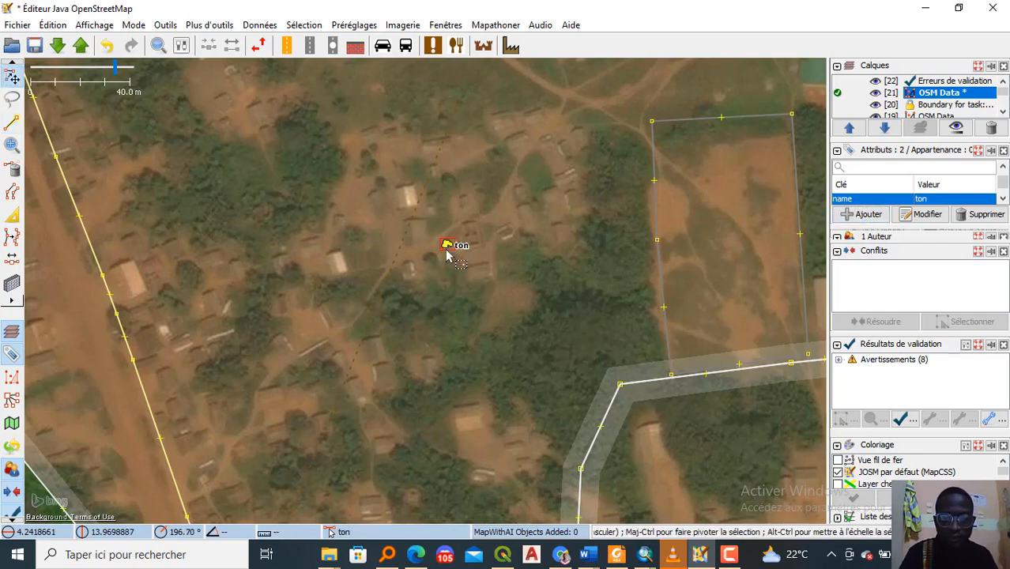
key(ctrl+z)
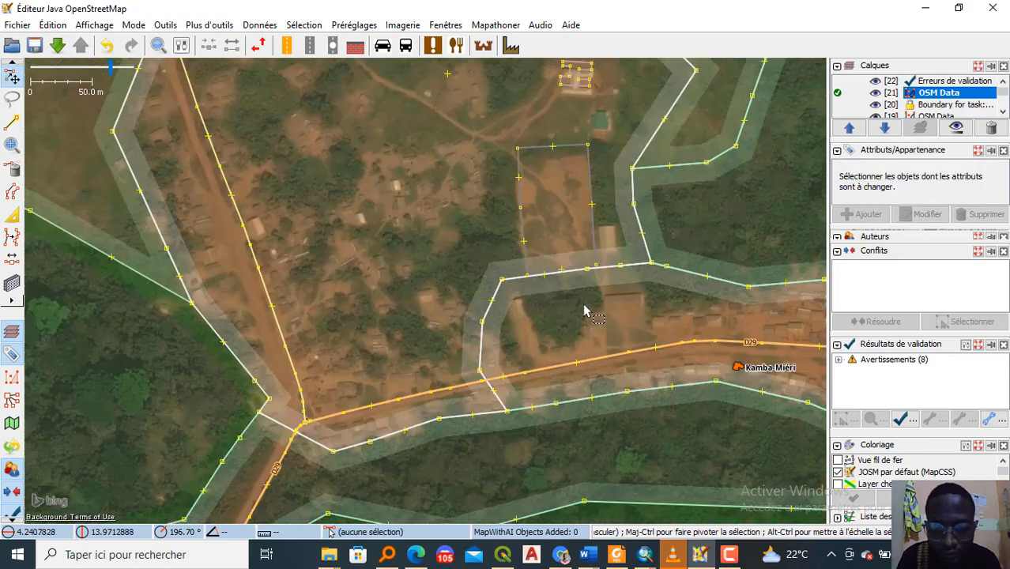
Step: Survey the residential outlines along the D29 through Kamba-Miéri and the area around the road junction to its west
drag(585, 310, 395, 101)
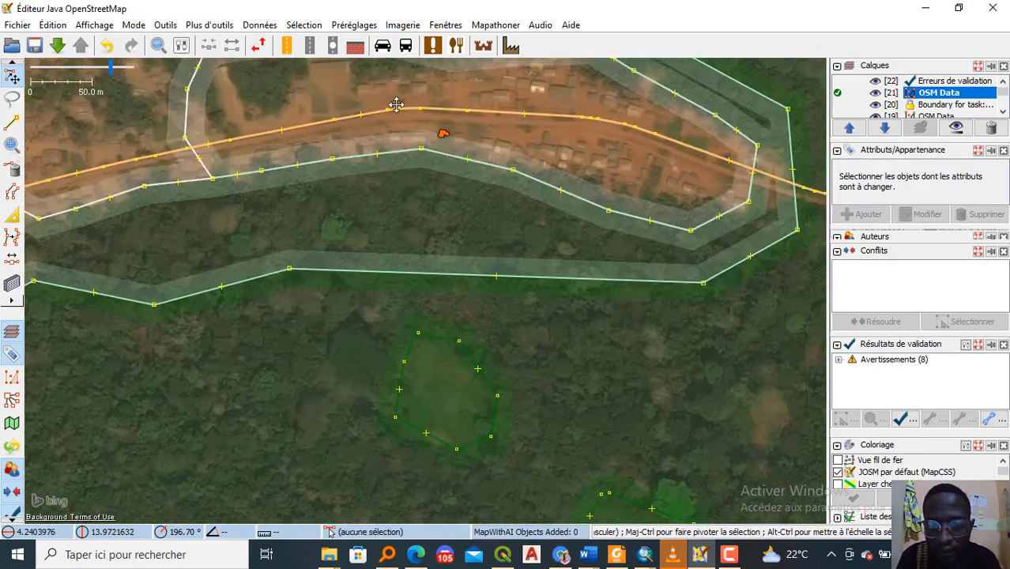
drag(442, 170, 587, 298)
click(595, 306)
click(318, 253)
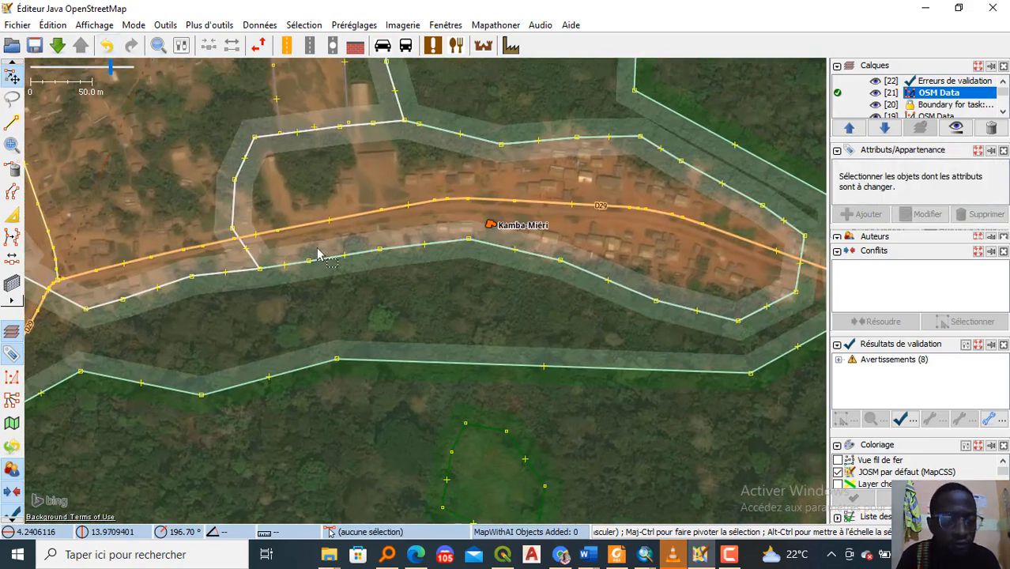
drag(318, 253, 600, 401)
scroll(408, 316, down, 2)
drag(408, 246, 566, 372)
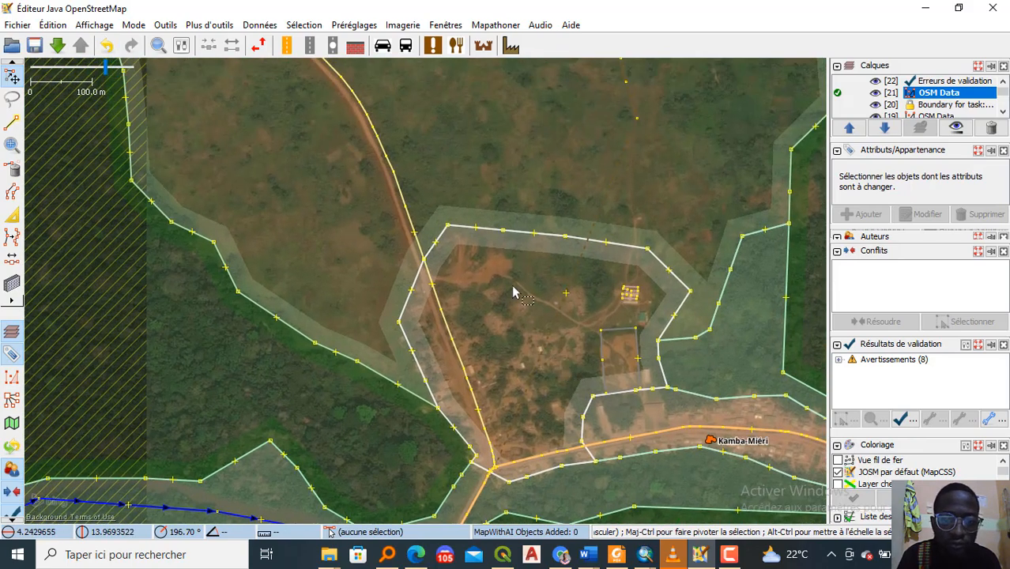
Step: Download the OpenStreetMap data for a rectangle covering Nyamtimbi and Ngomboul, southwest of Kamba-Miéri, into the current layer
click(57, 46)
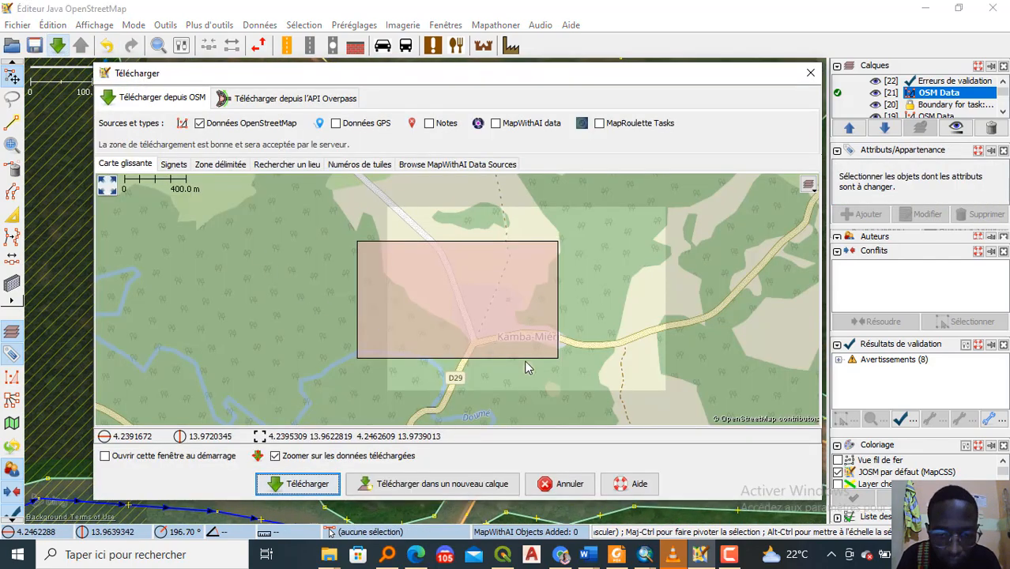
drag(526, 363, 520, 324)
scroll(518, 317, down, 1)
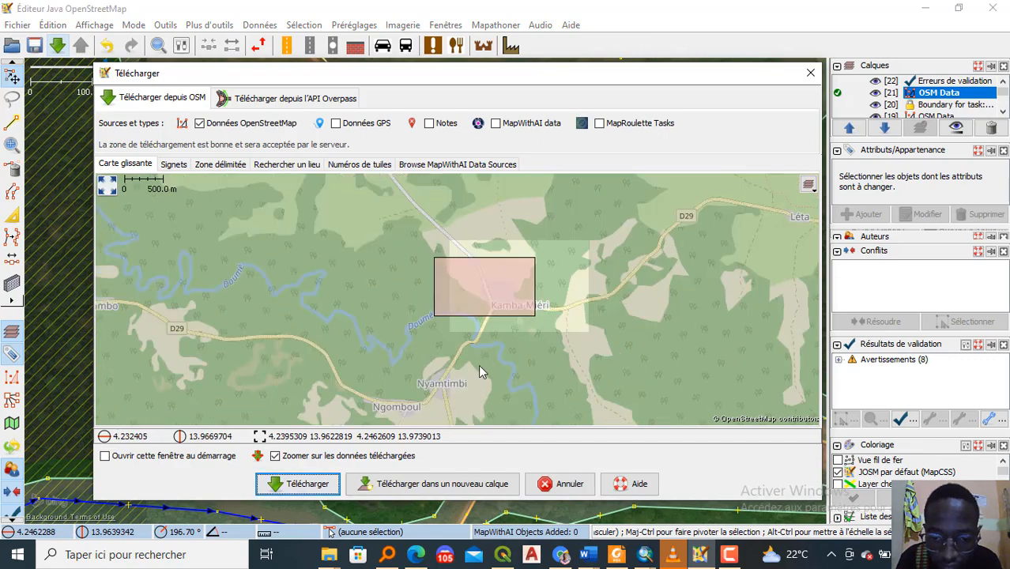
drag(470, 407, 506, 298)
drag(401, 256, 516, 351)
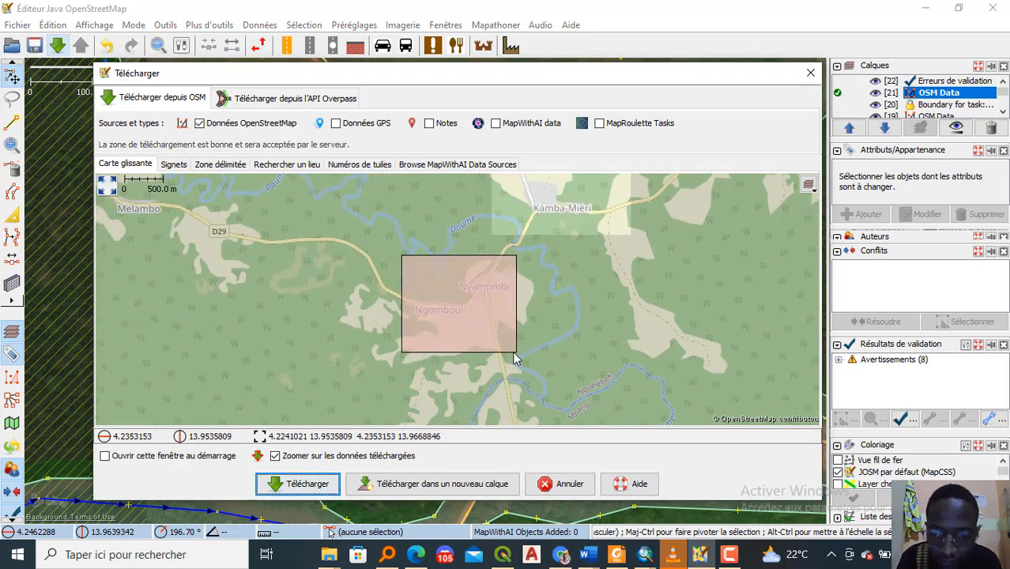
click(319, 484)
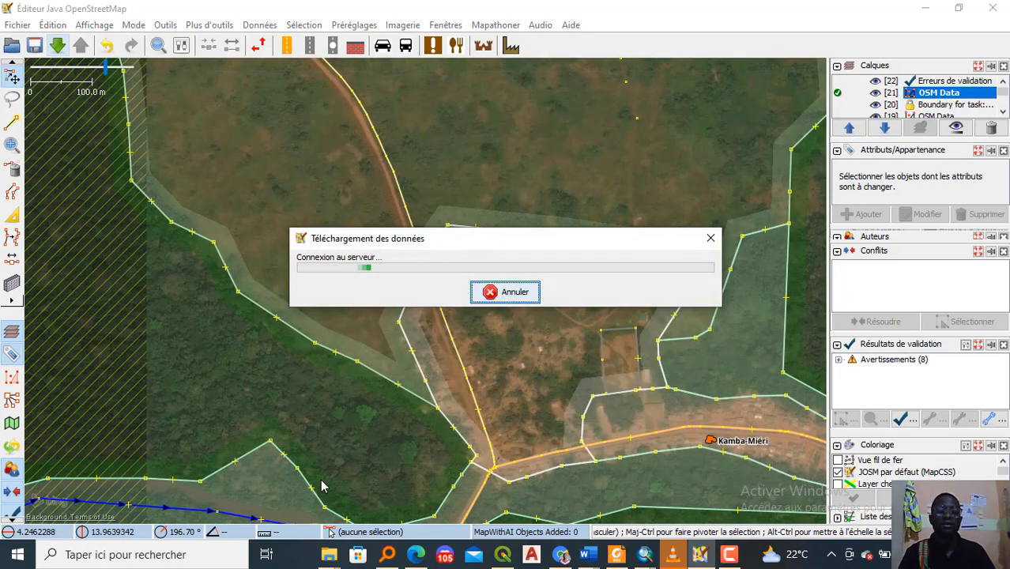
click(328, 343)
click(365, 355)
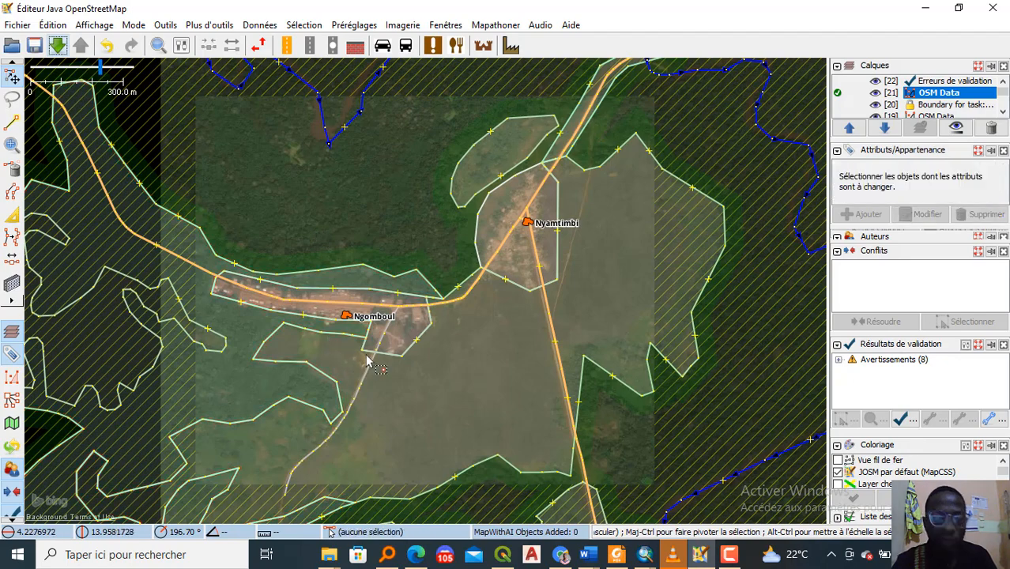
Step: Inspect the land-use tag of the outline enclosing Nyamtimbi
click(514, 285)
scroll(506, 277, up, 3)
click(498, 271)
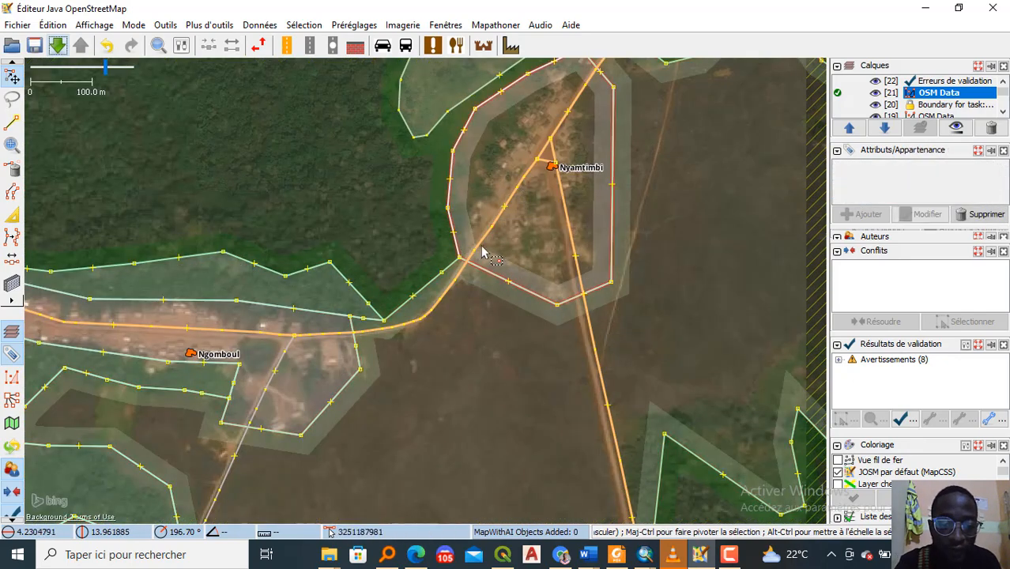
click(564, 184)
click(513, 208)
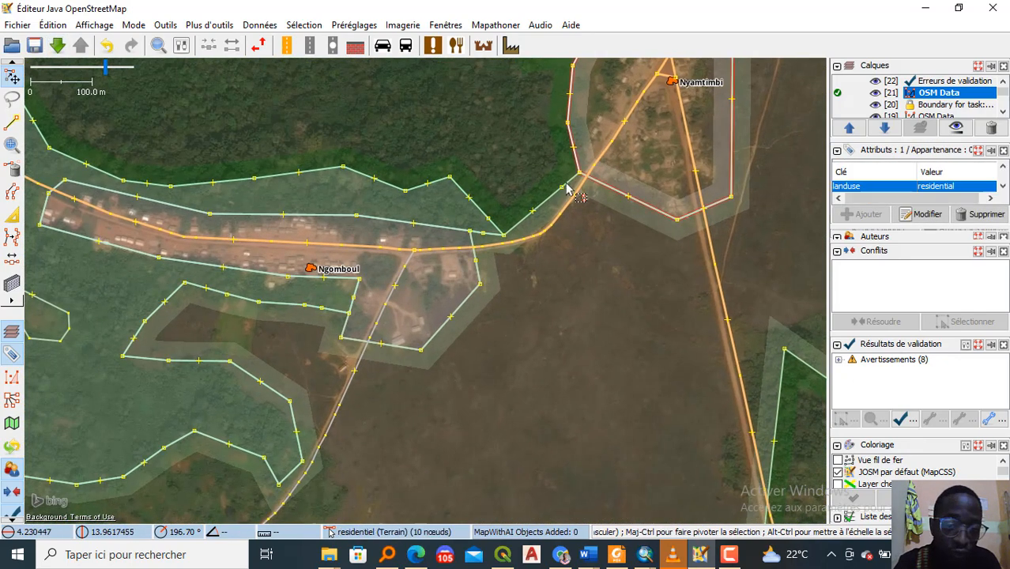
Step: Inspect the land-use tag of the large open area between Ngomboul and Nyamtimbi
click(507, 233)
scroll(506, 237, up, 2)
scroll(505, 237, down, 2)
click(491, 293)
click(638, 199)
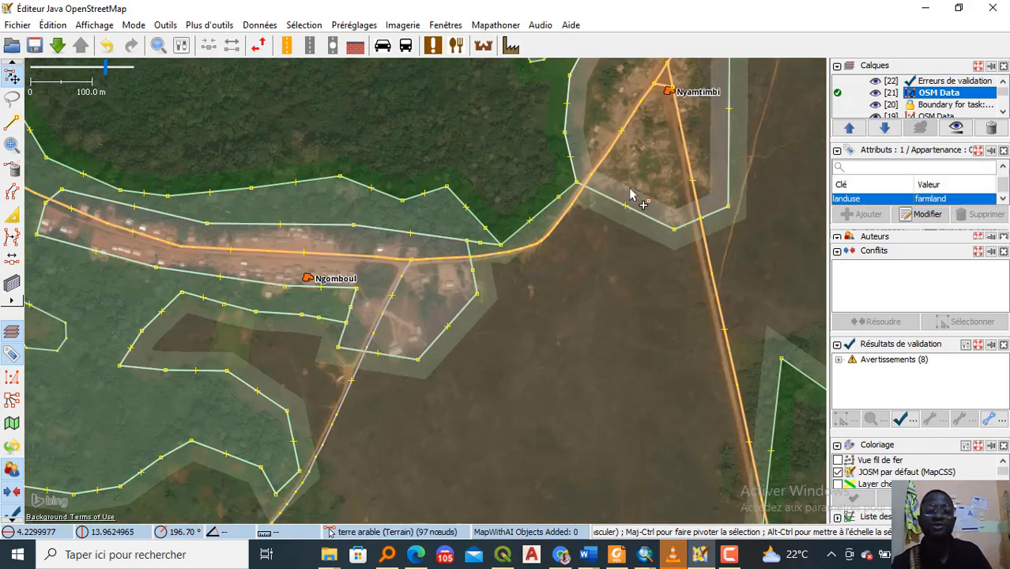
Step: Inspect the name and place tags of the Nyamtimbi node, enlarging the tag list, and survey the surroundings of both villages
click(668, 91)
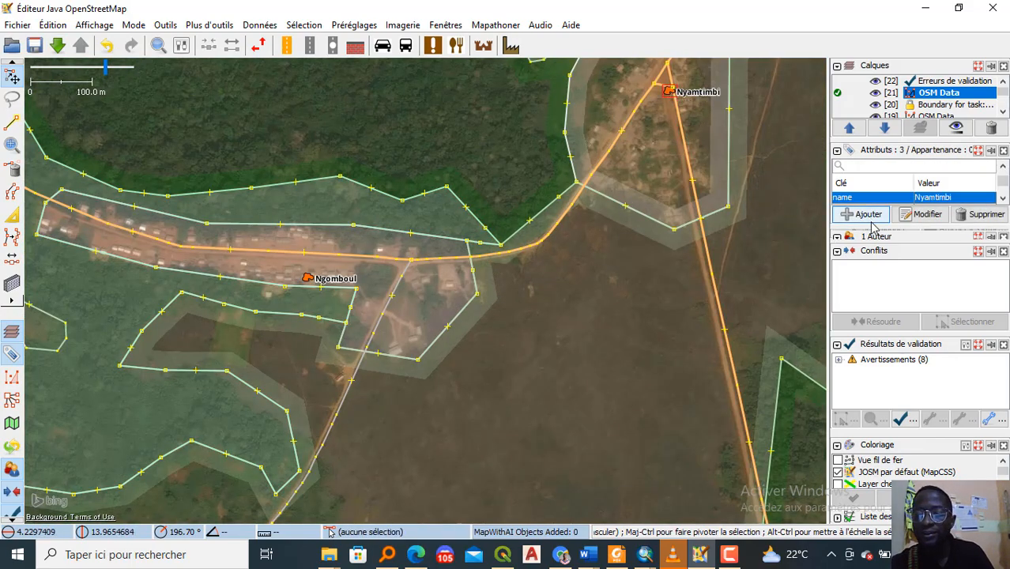
drag(891, 234, 888, 251)
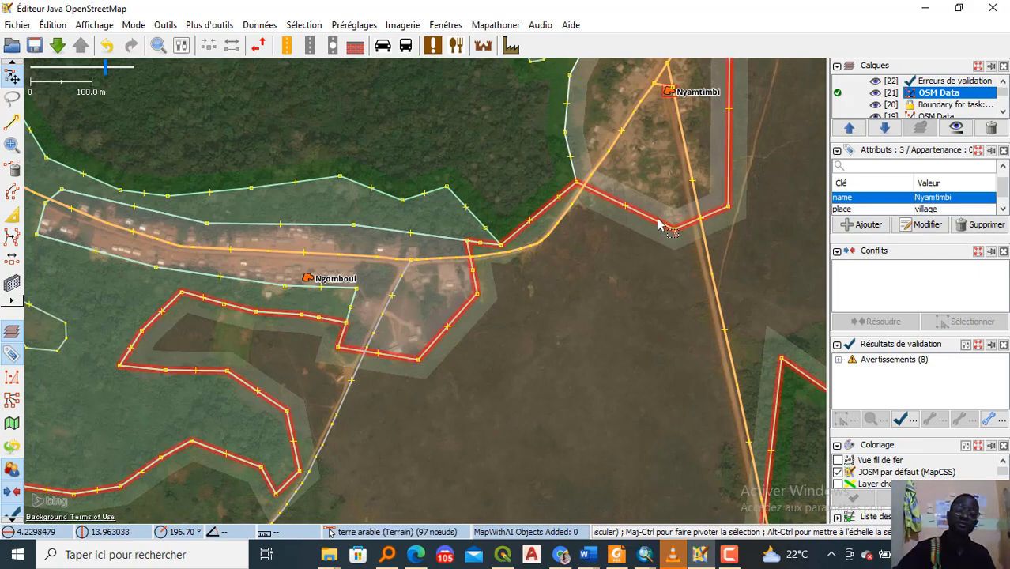
scroll(563, 199, up, 2)
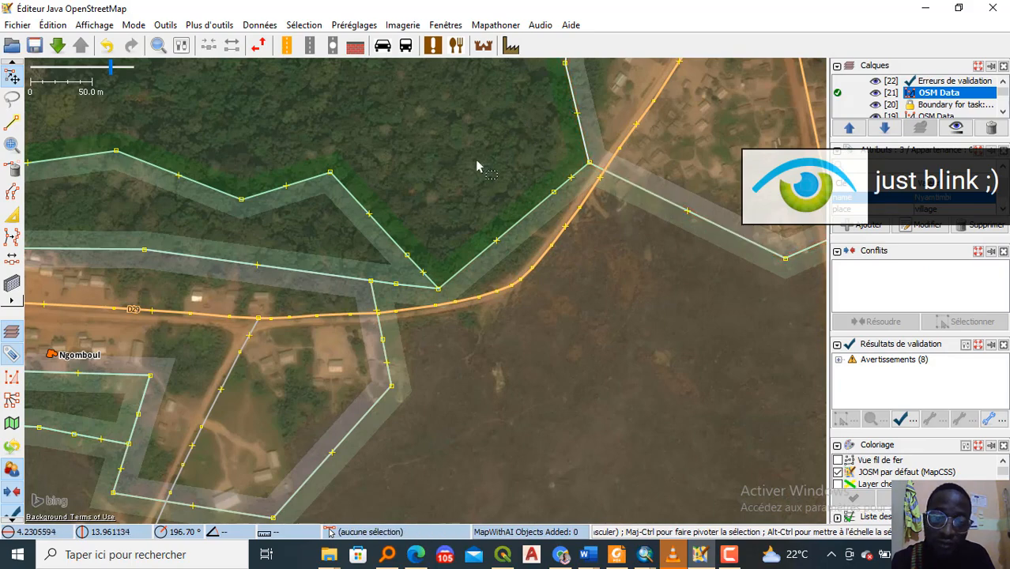
scroll(566, 291, down, 2)
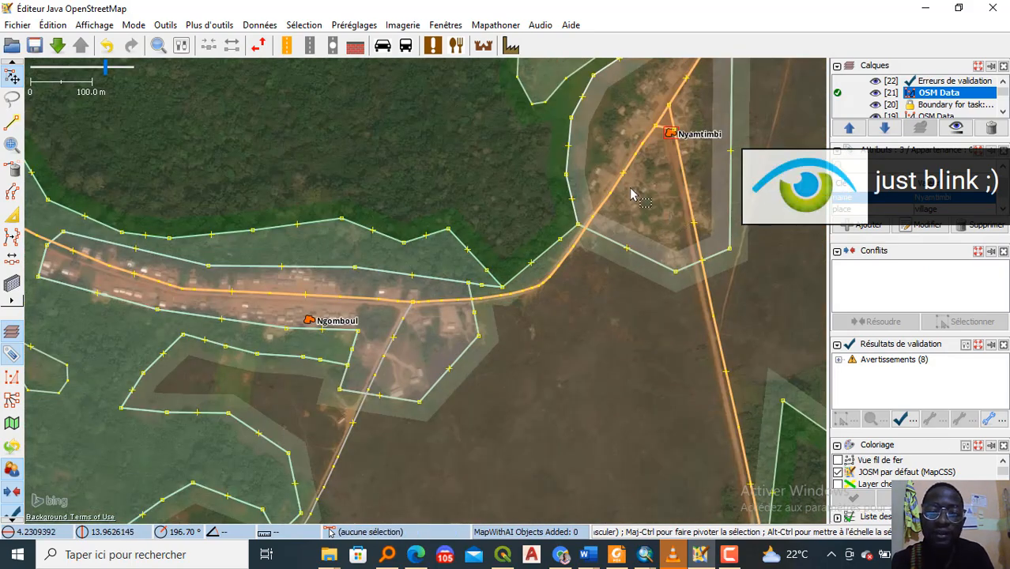
scroll(632, 144, down, 3)
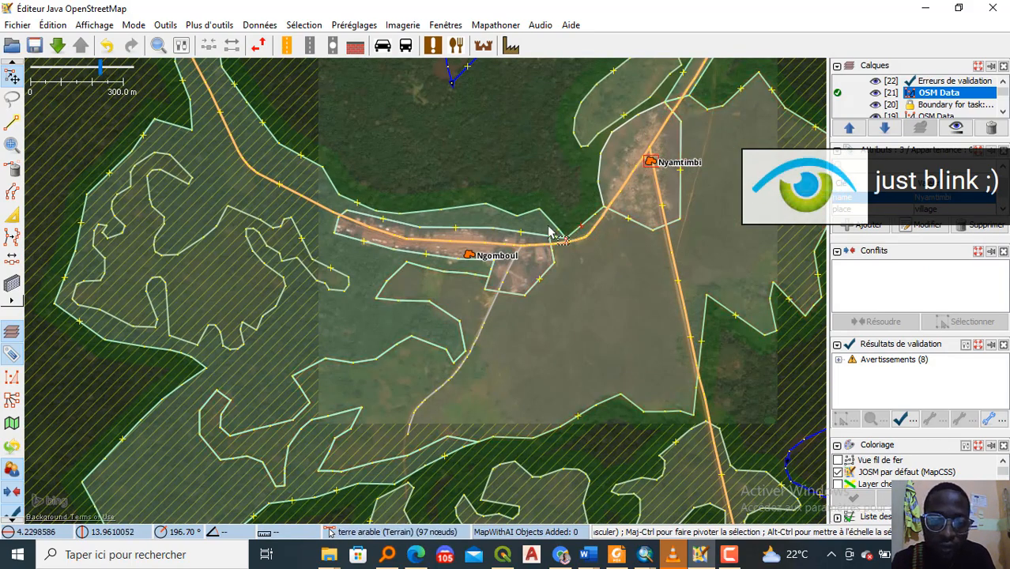
scroll(555, 235, up, 3)
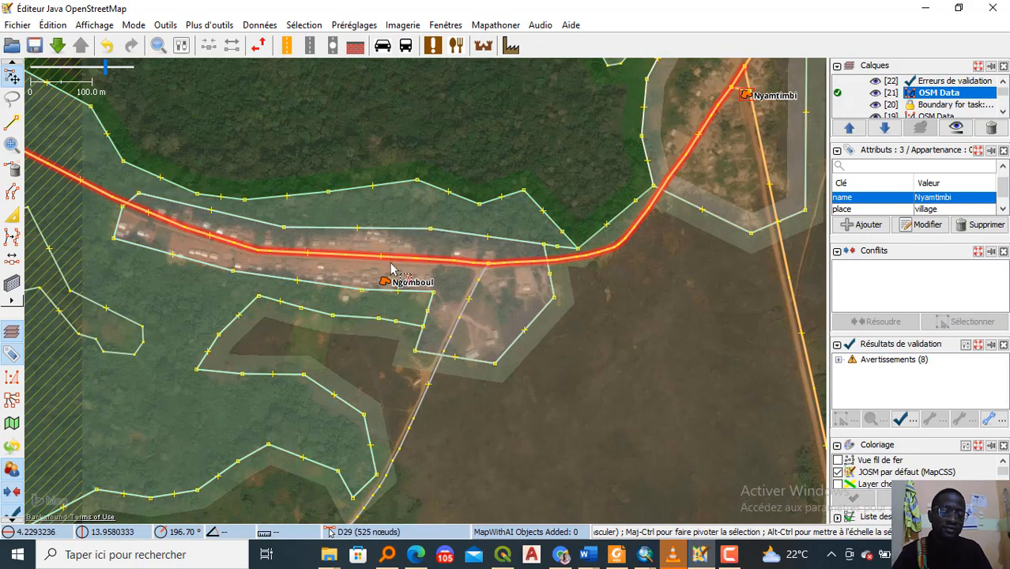
Step: Inspect the farmland boundary beside Ngomboul and the forest multipolygon bordering the village
click(535, 330)
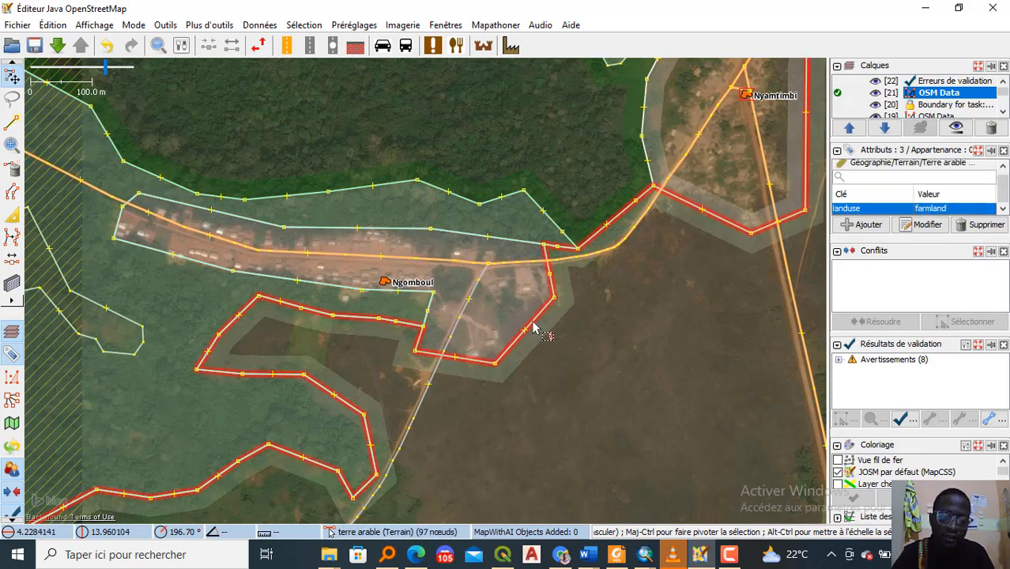
scroll(378, 267, up, 2)
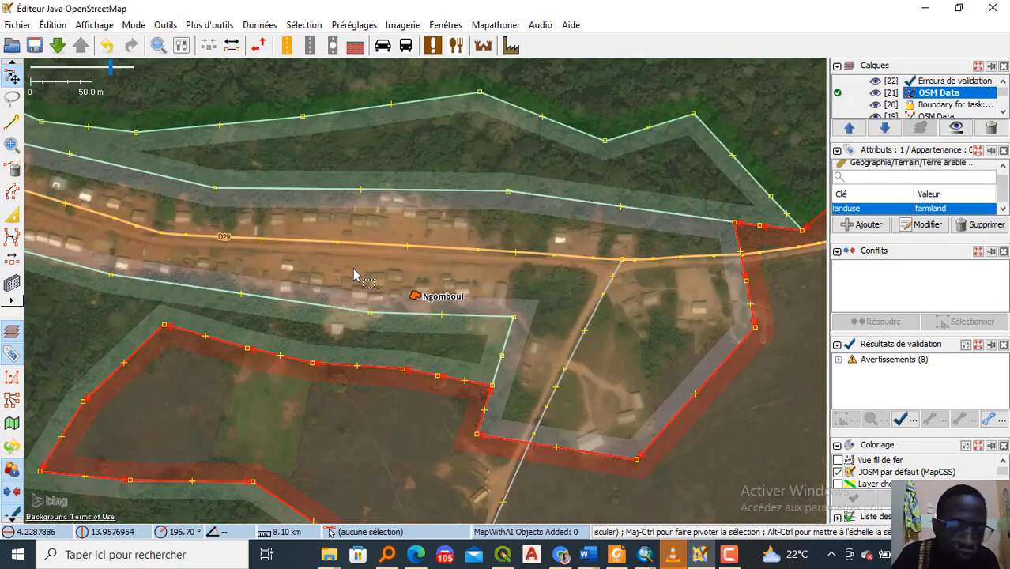
click(338, 308)
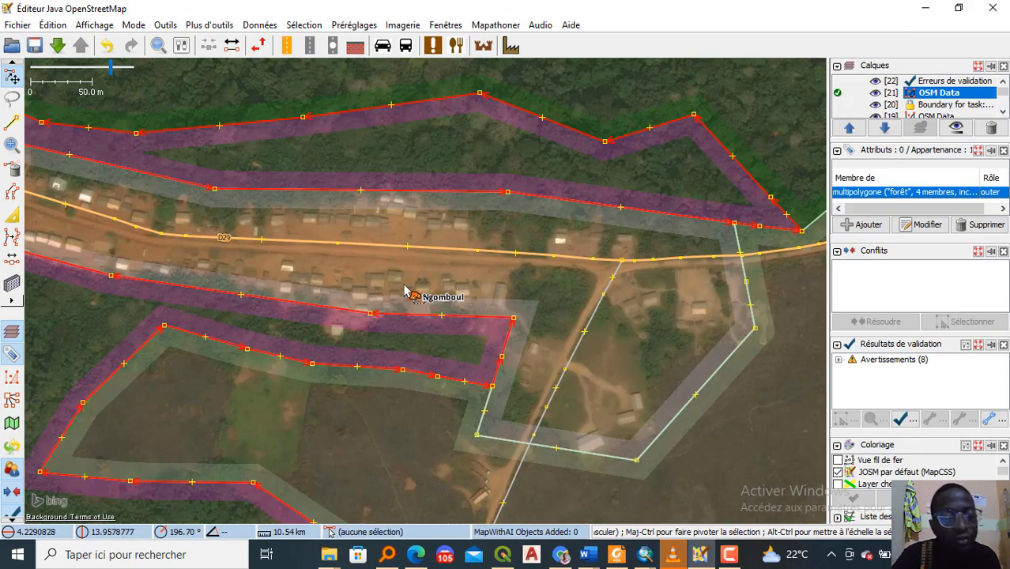
Step: Move the Ngomboul place node slightly northwest, among the buildings just south of the D29
scroll(408, 291, down, 2)
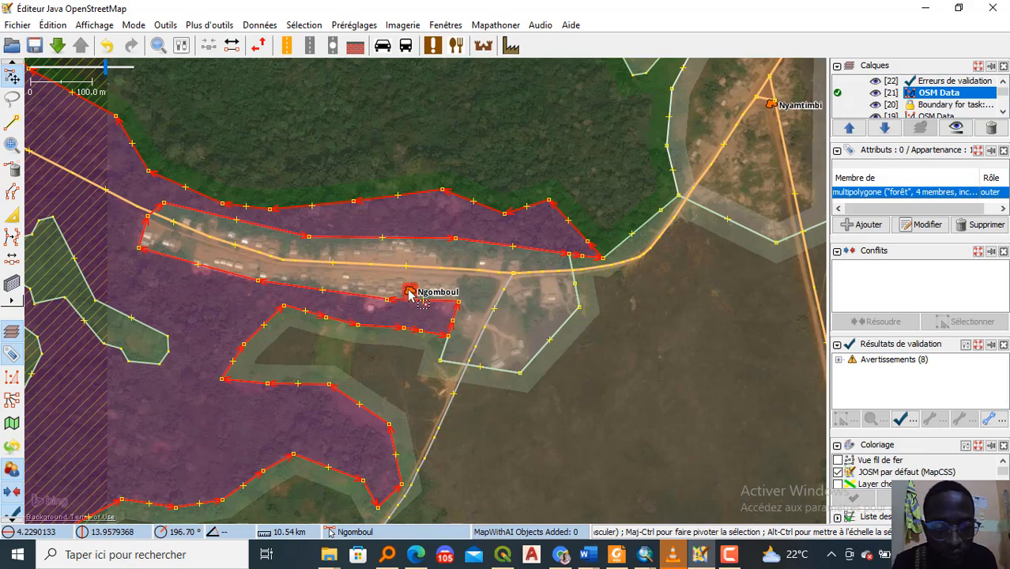
drag(409, 292, 371, 276)
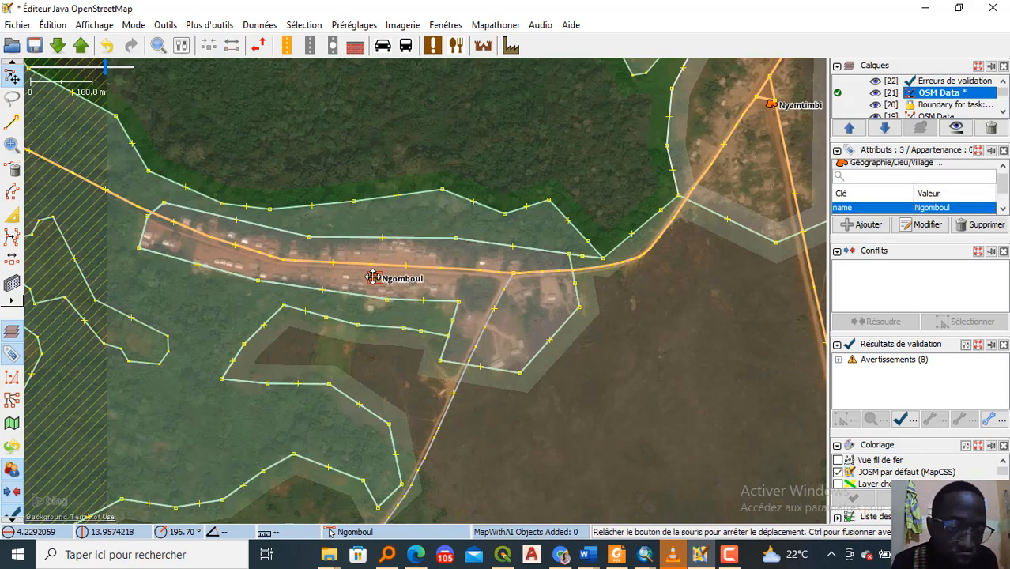
click(643, 293)
drag(642, 294, 357, 348)
Step: Move the Nyamtimbi place node slightly southwest, onto the open ground between the two roads just below the small road triangle
click(429, 189)
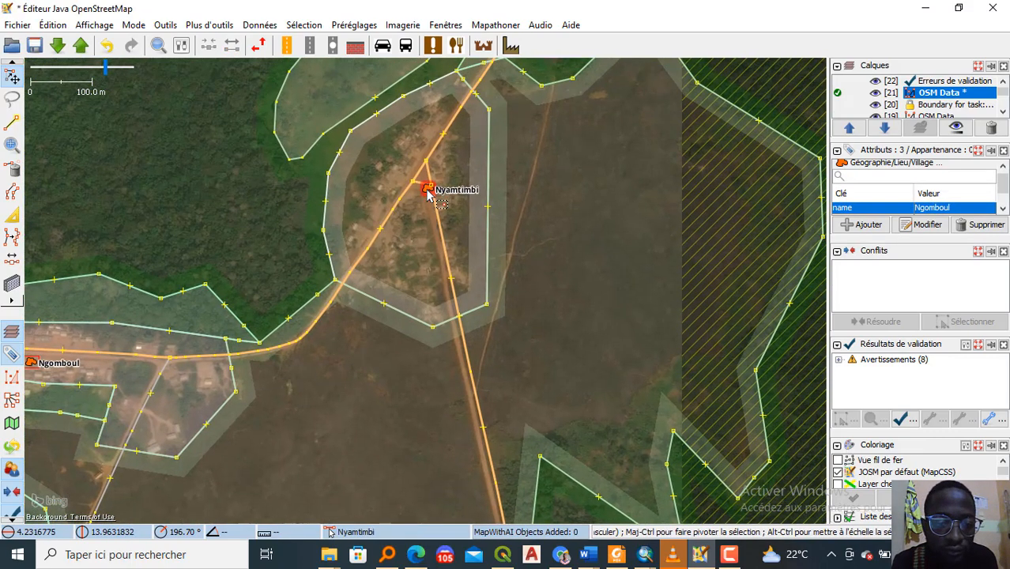
scroll(429, 190, up, 2)
drag(423, 195, 412, 200)
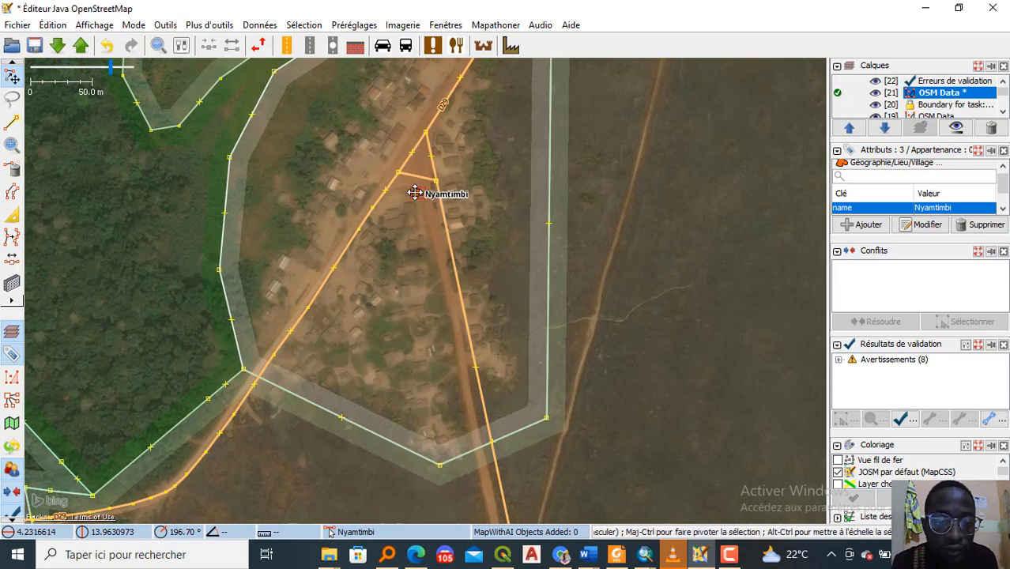
click(422, 199)
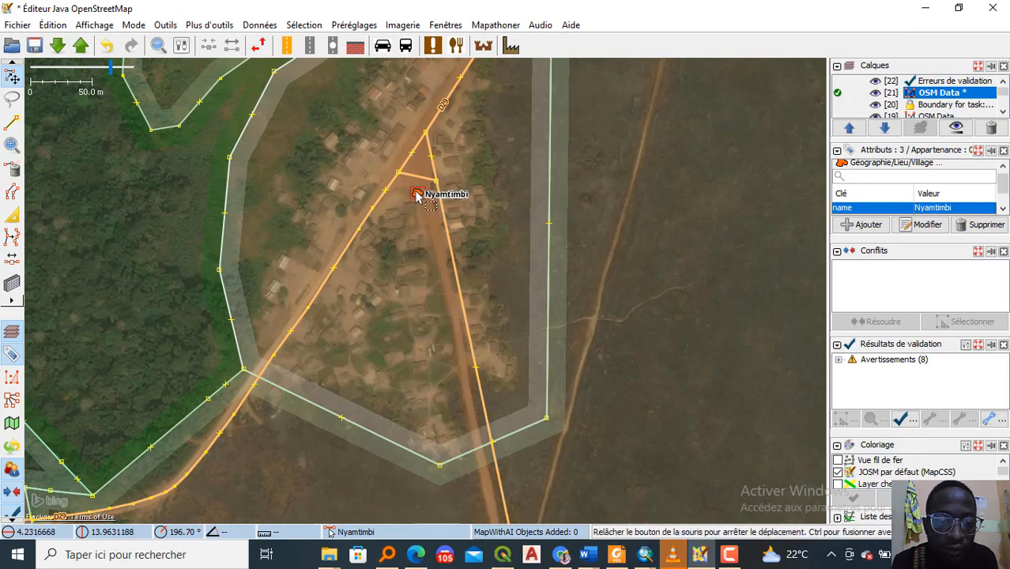
scroll(394, 186, up, 1)
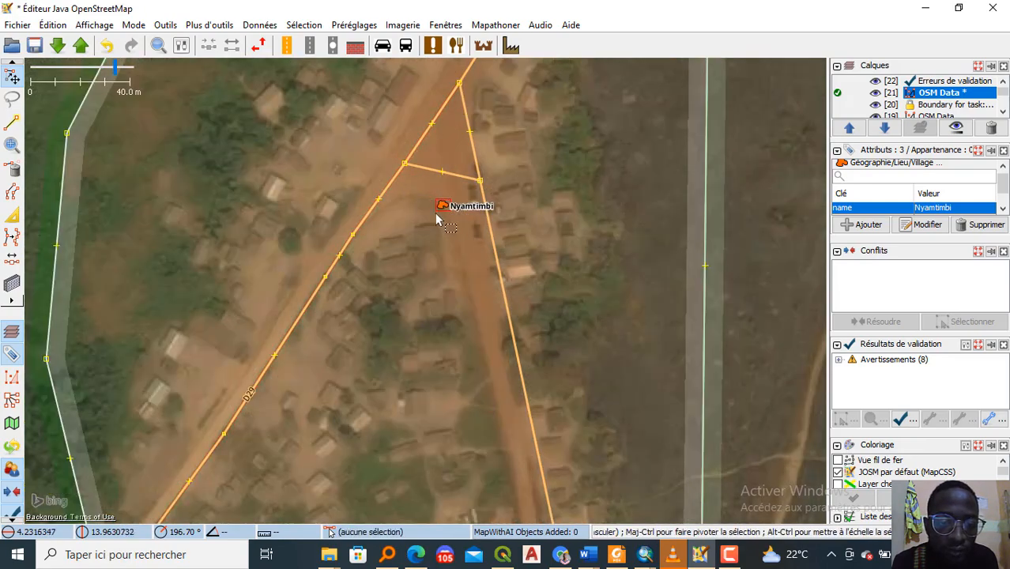
Step: Adjust the Bing imagery offset to align it with the secondary roads at Nyamtimbi and Ngomboul, and accept the new offset
click(492, 242)
click(258, 45)
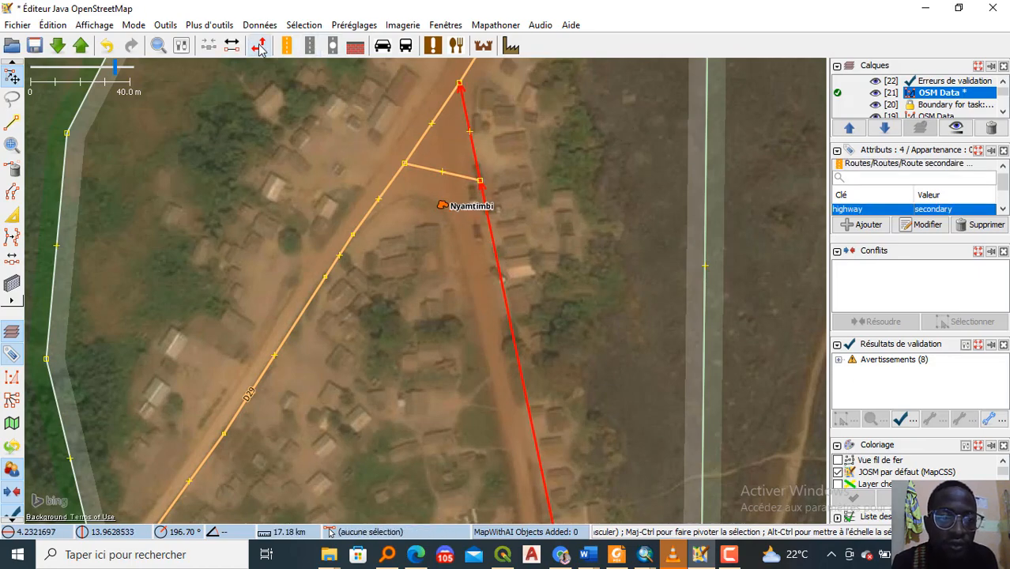
drag(317, 201, 300, 186)
scroll(324, 310, down, 1)
drag(377, 343, 477, 301)
scroll(474, 310, up, 2)
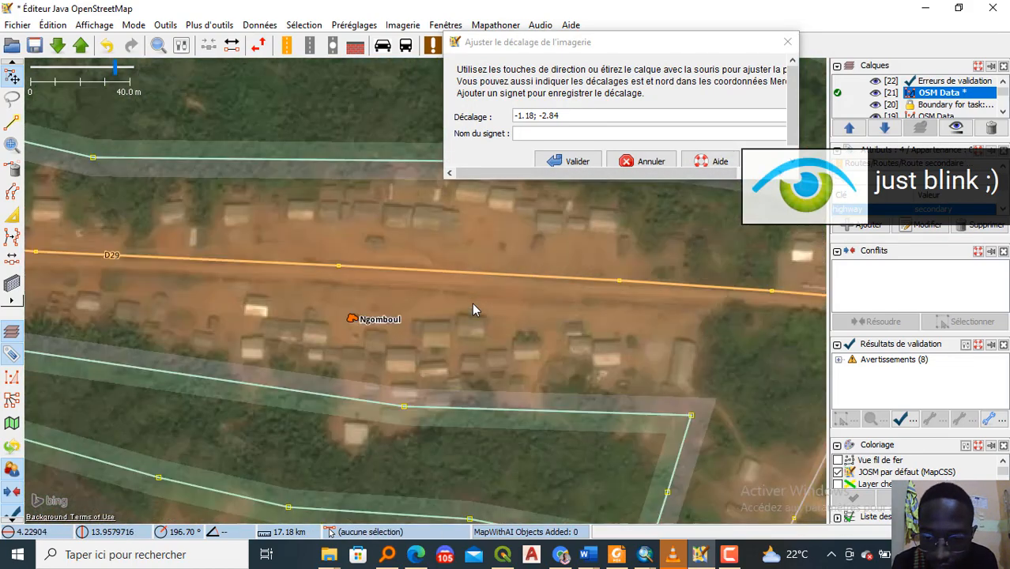
drag(581, 318, 490, 286)
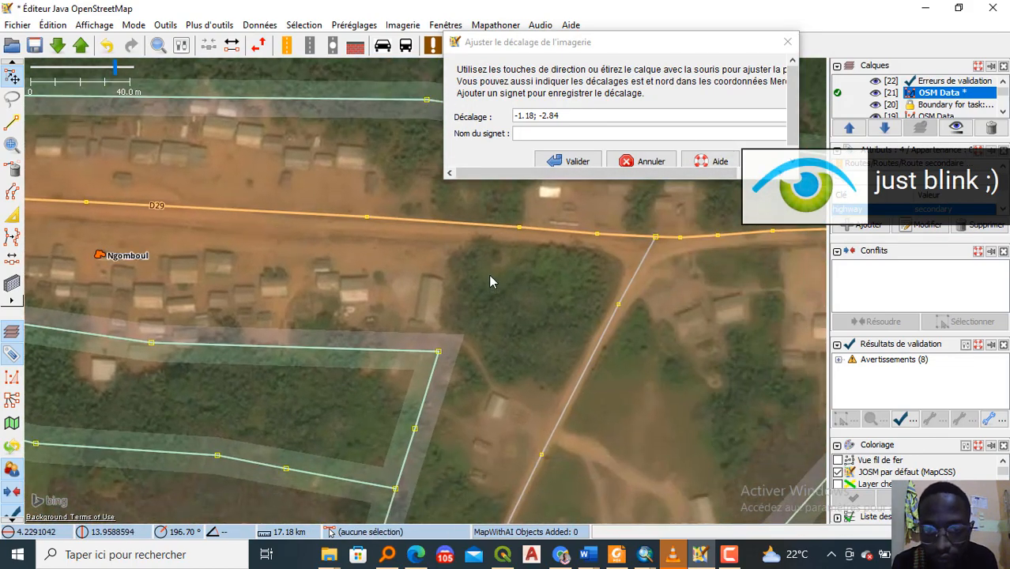
drag(463, 235, 468, 229)
click(562, 161)
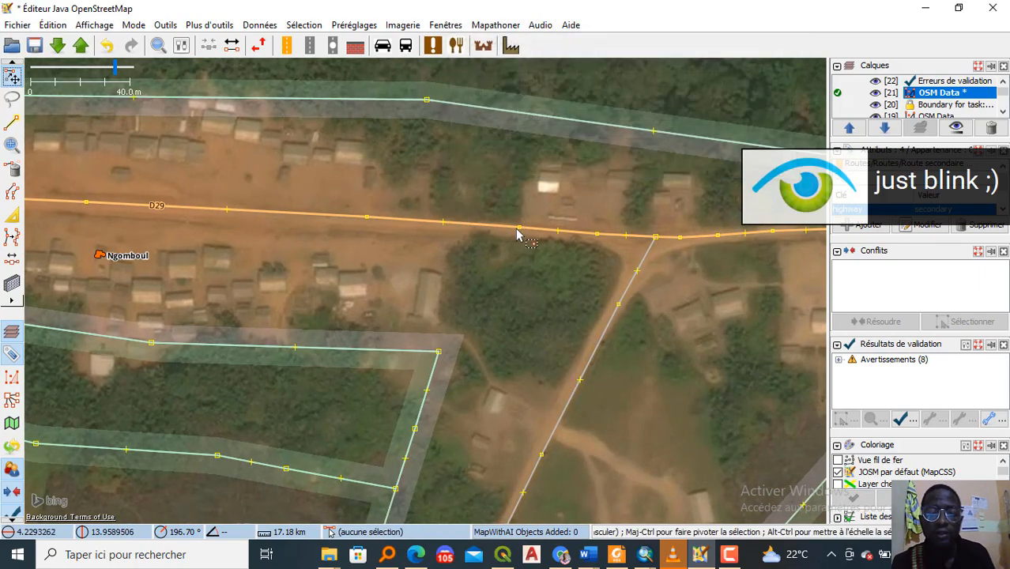
Step: Review the upload comment, source and modified objects for the two moved village nodes, and close the upload without sending it
scroll(517, 234, down, 4)
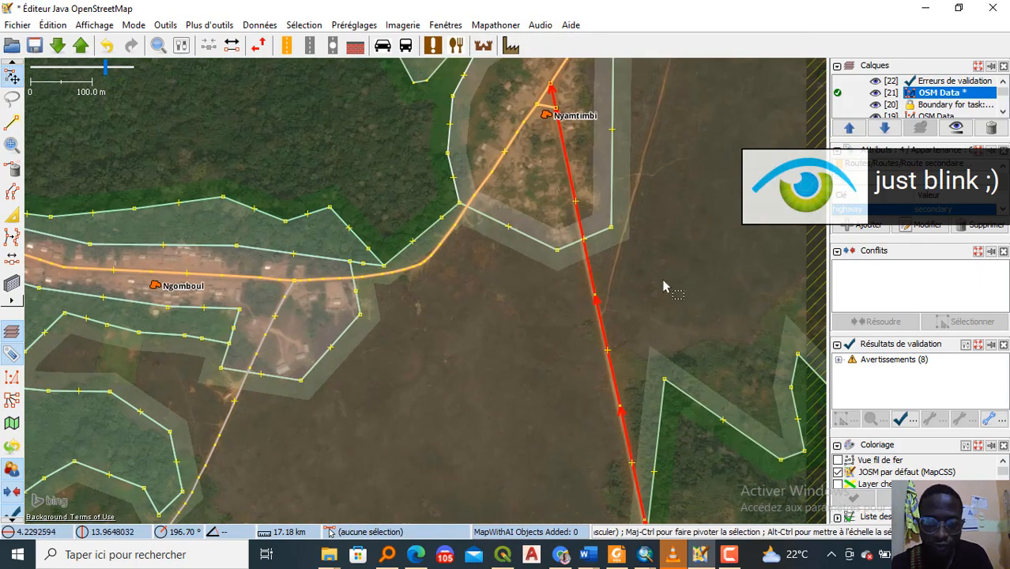
scroll(604, 288, up, 3)
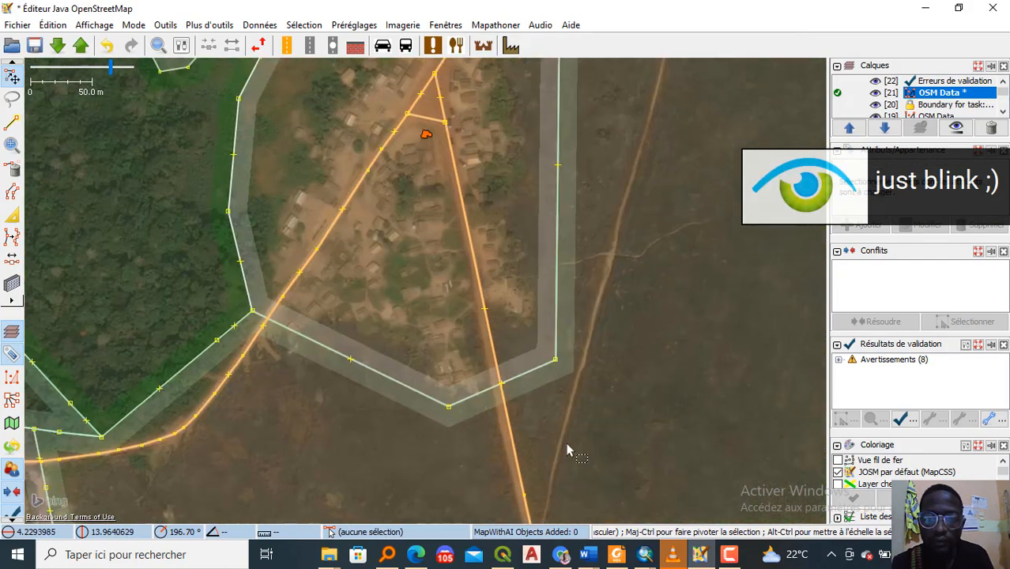
scroll(637, 228, down, 3)
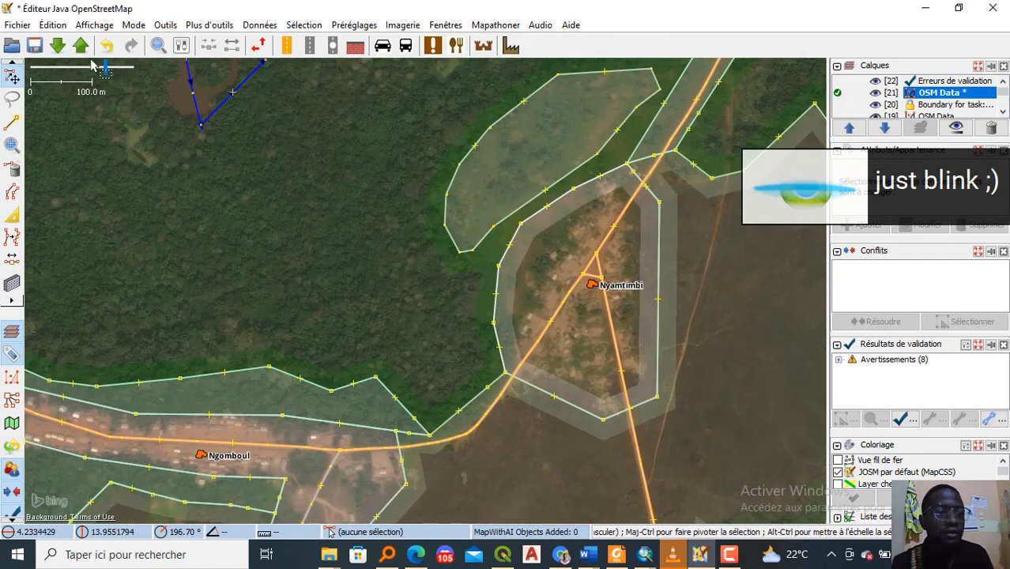
click(81, 45)
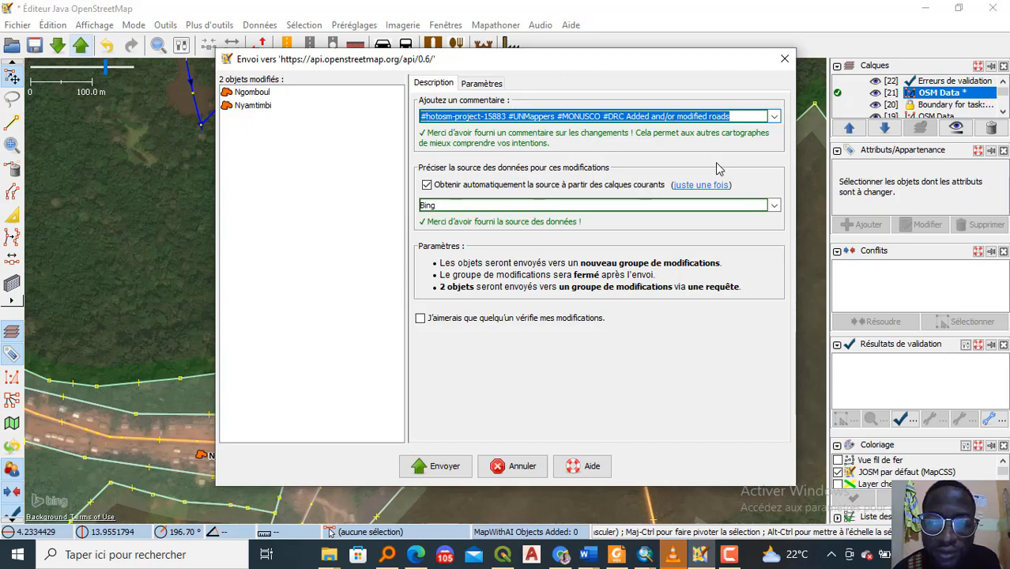
click(785, 61)
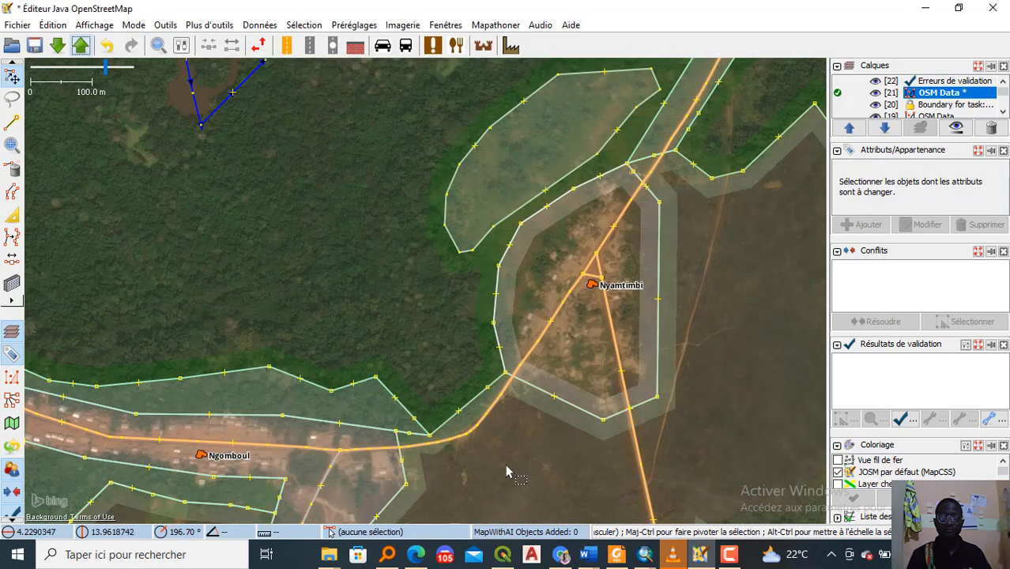
Step: Switch to Document1 in Word and read the outline of OSM ENSTP training number 4
scroll(537, 445, down, 2)
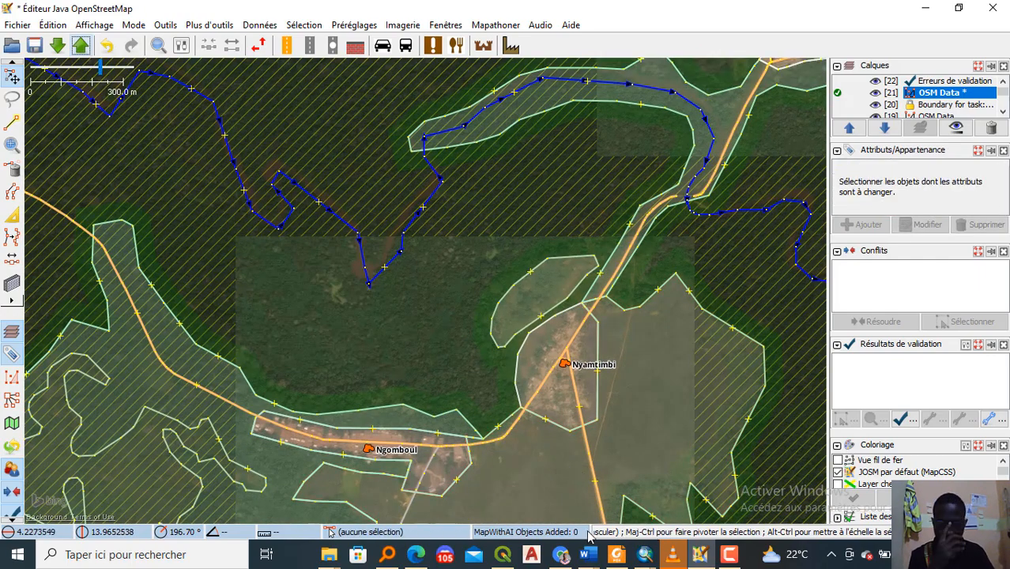
mouse_move(588, 558)
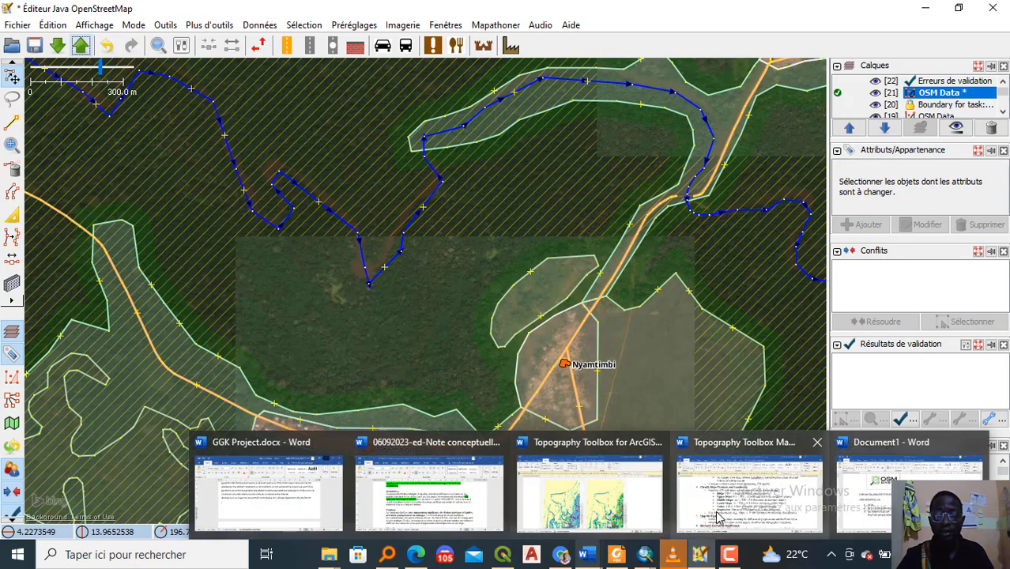
click(861, 515)
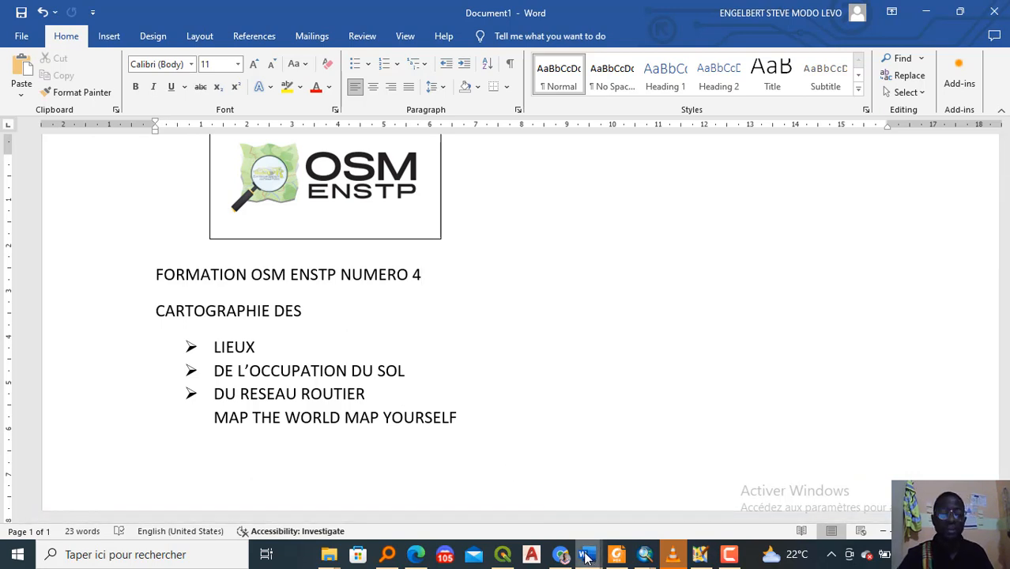
mouse_move(587, 558)
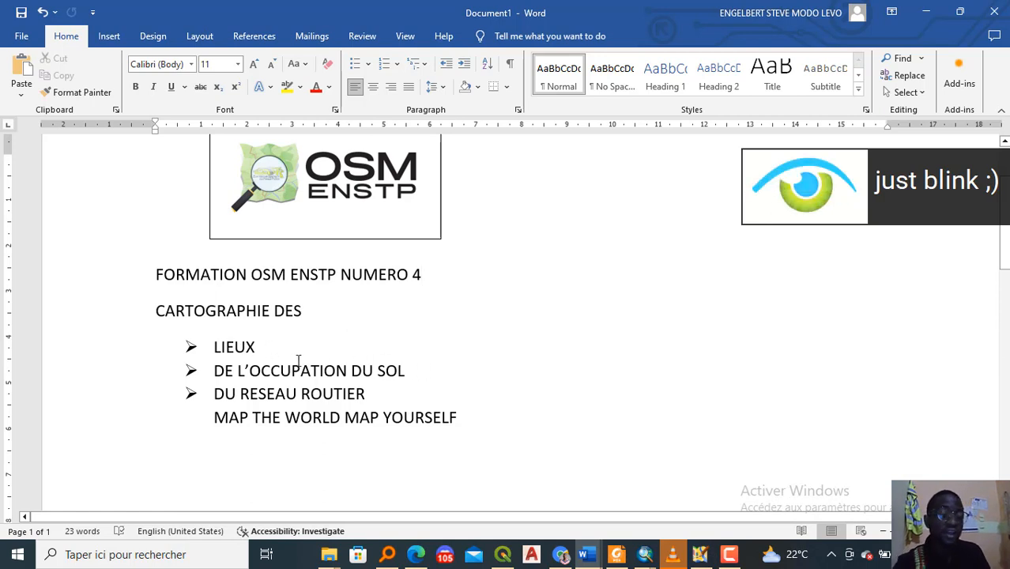
Step: Switch back to JOSM and examine the mapped roads and residential outline at Nyamtimbi
mouse_move(694, 557)
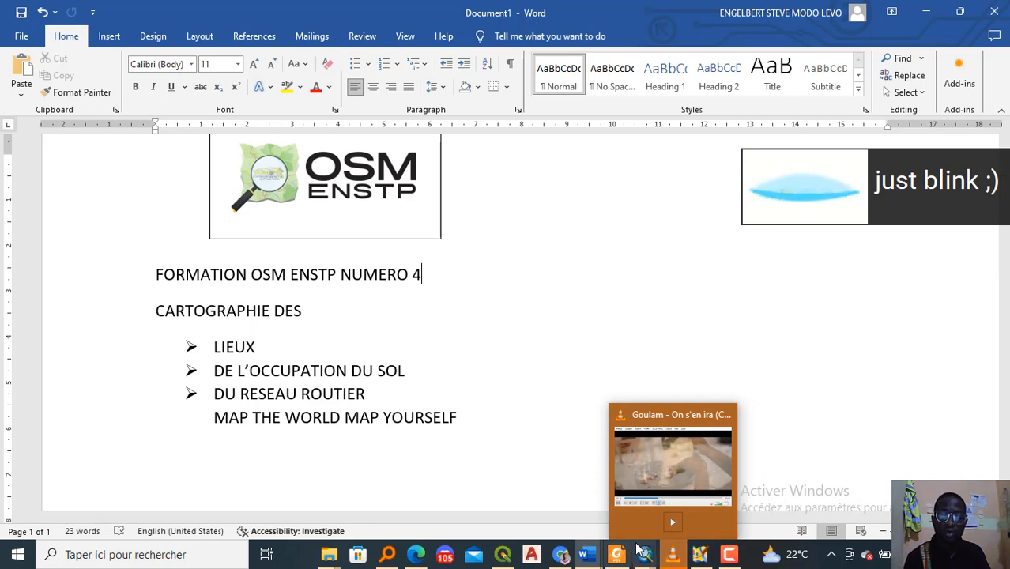
click(700, 554)
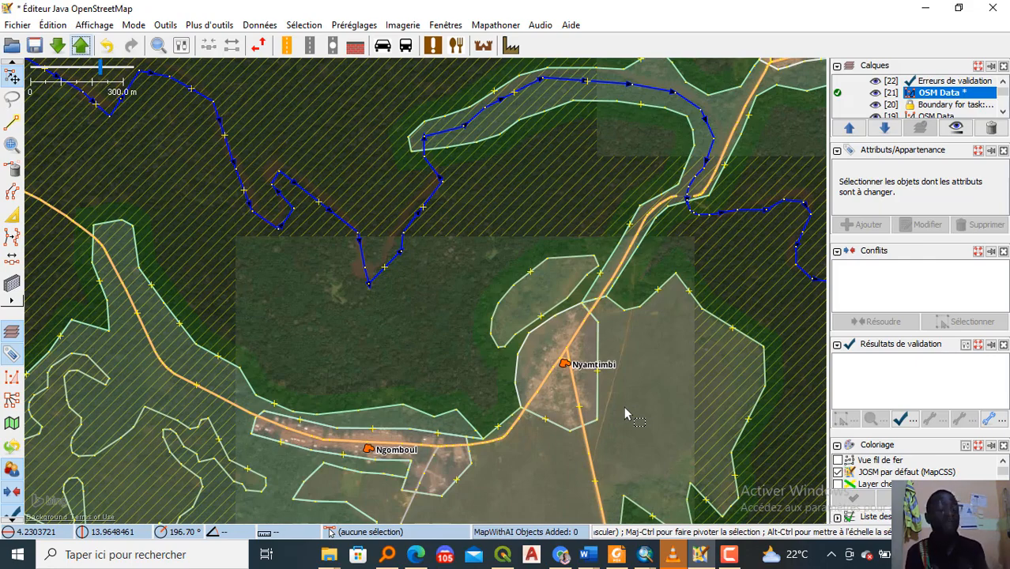
scroll(563, 388, up, 5)
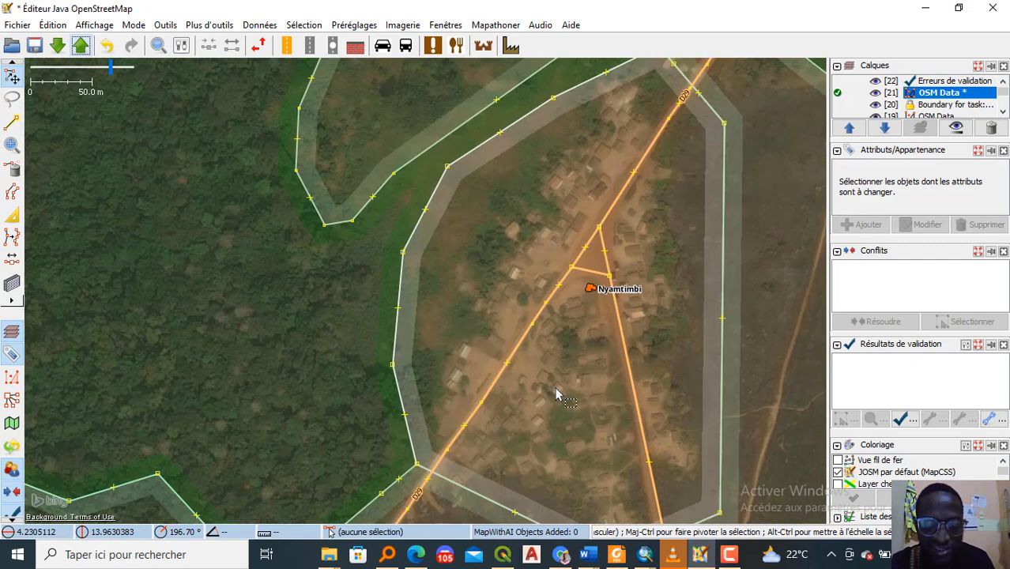
scroll(553, 207, down, 2)
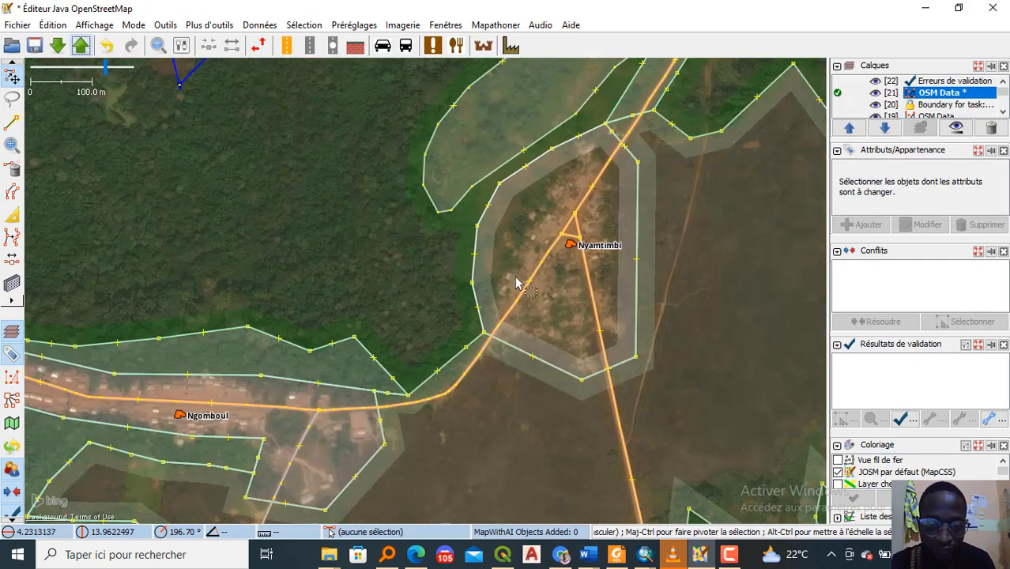
Step: Move the northeastern node of the farmland outline around Nyamtimbi inward, towards the village houses
scroll(611, 303, up, 2)
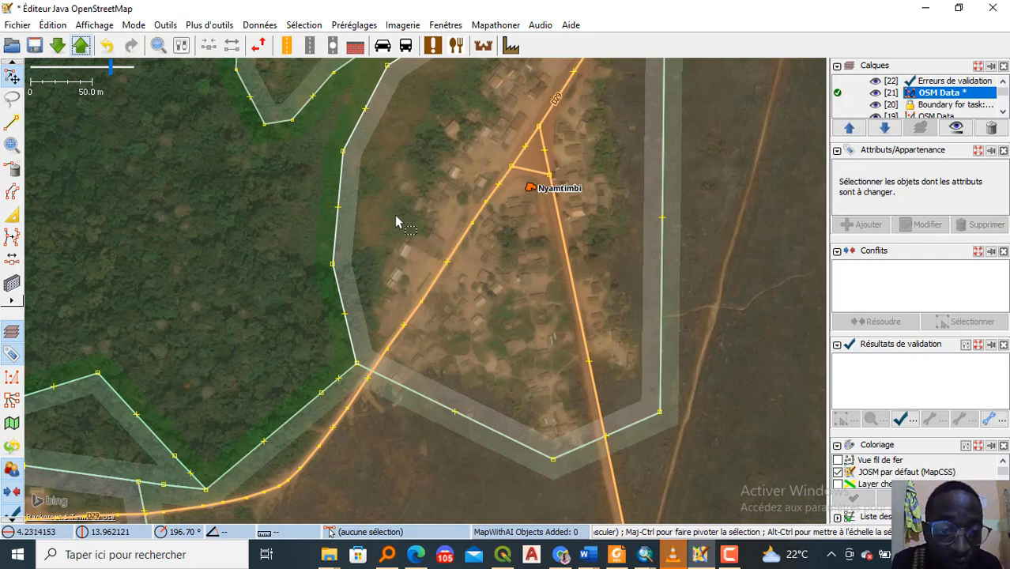
drag(452, 241, 478, 309)
click(607, 158)
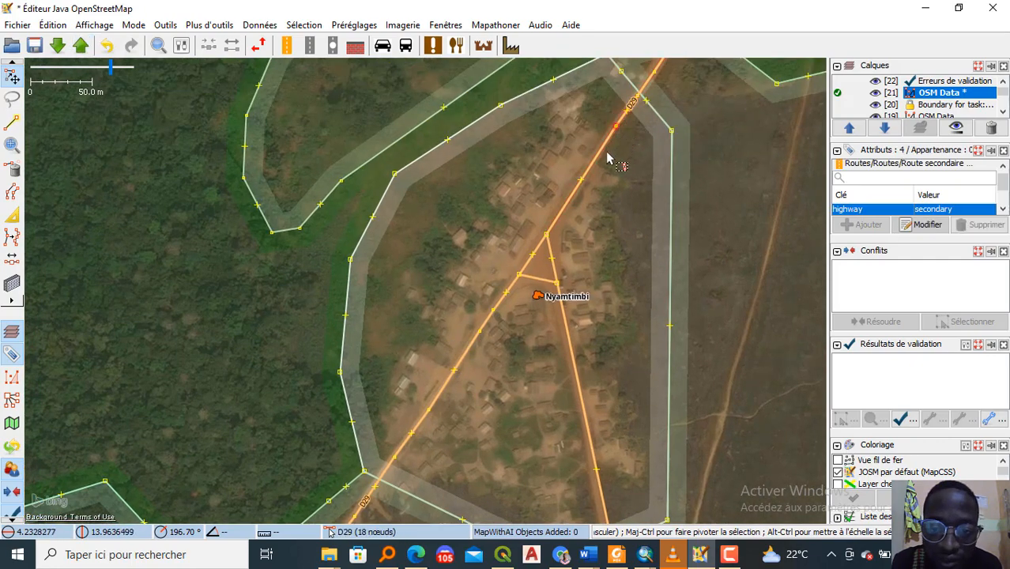
drag(670, 158, 637, 180)
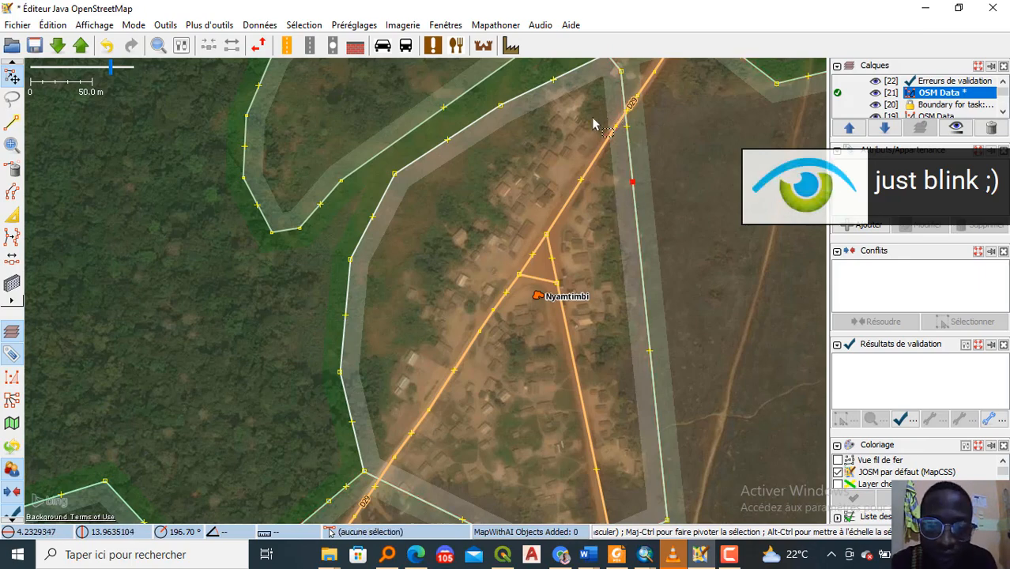
scroll(491, 155, up, 2)
scroll(553, 154, down, 2)
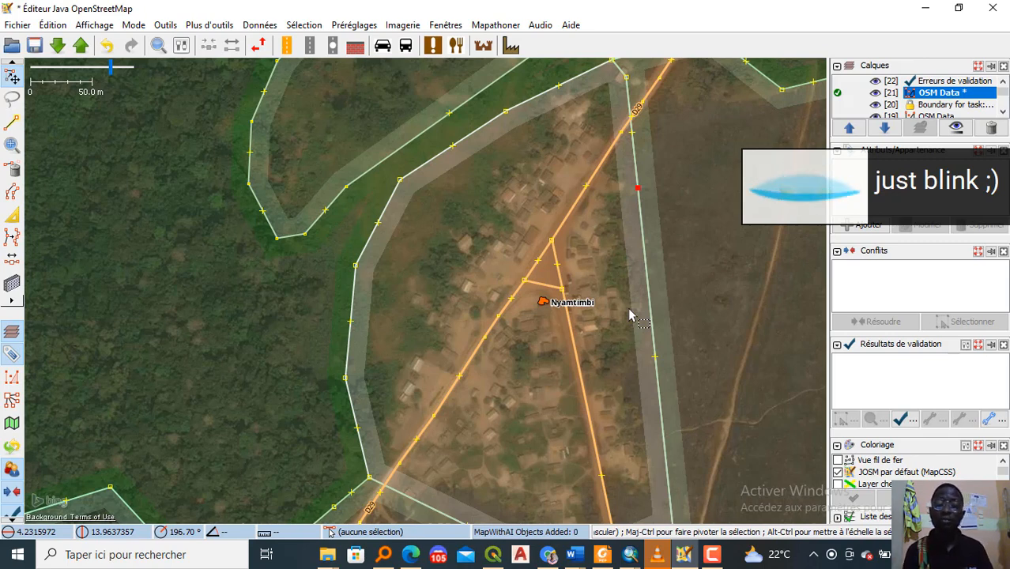
scroll(434, 426, up, 2)
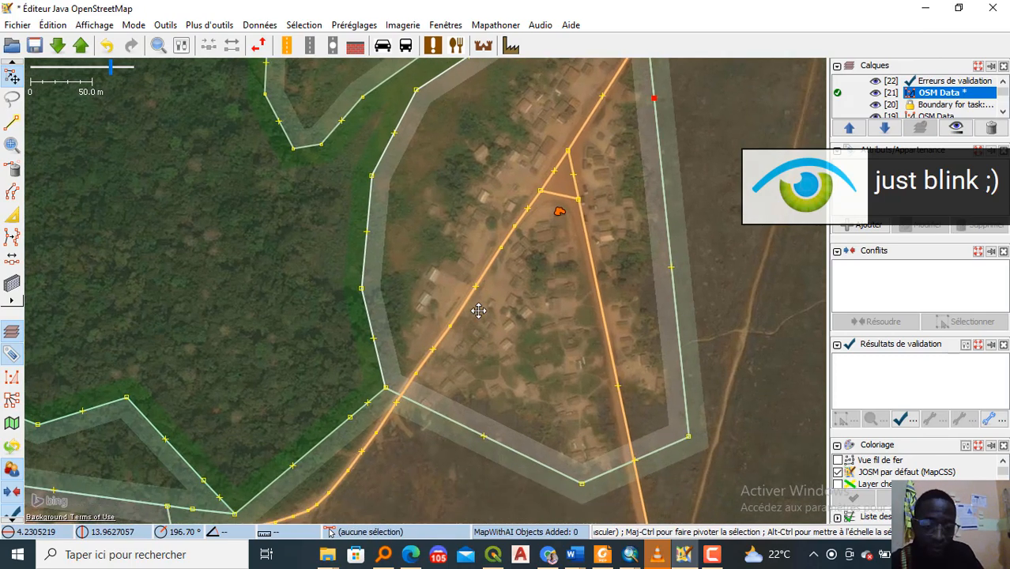
scroll(608, 312, down, 2)
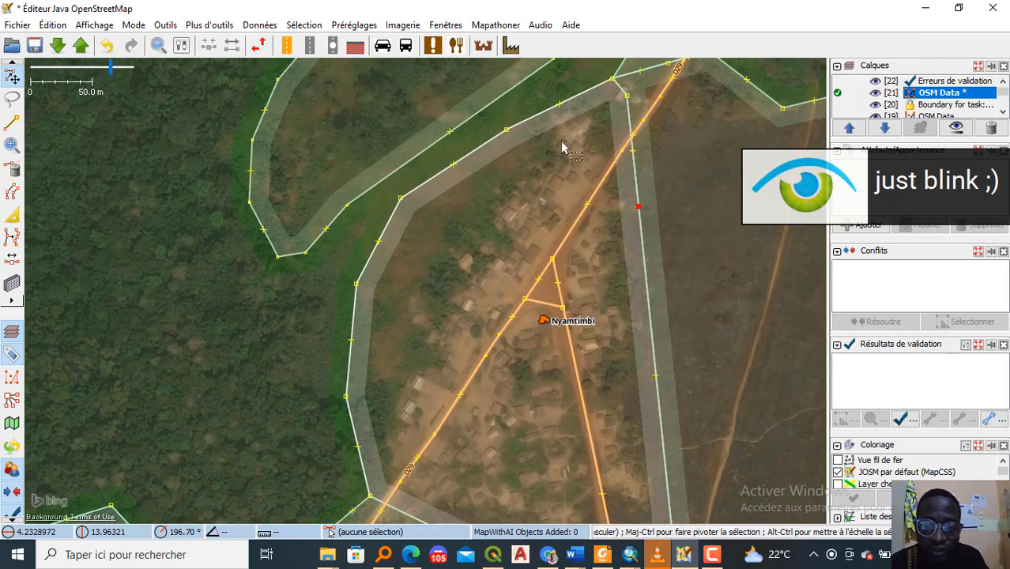
Step: Move the farmland outline's northeastern node outward at Nyamtimbi and adjust its northern nodes near the D29 road, cancelling the whole-forest move
drag(639, 207, 720, 165)
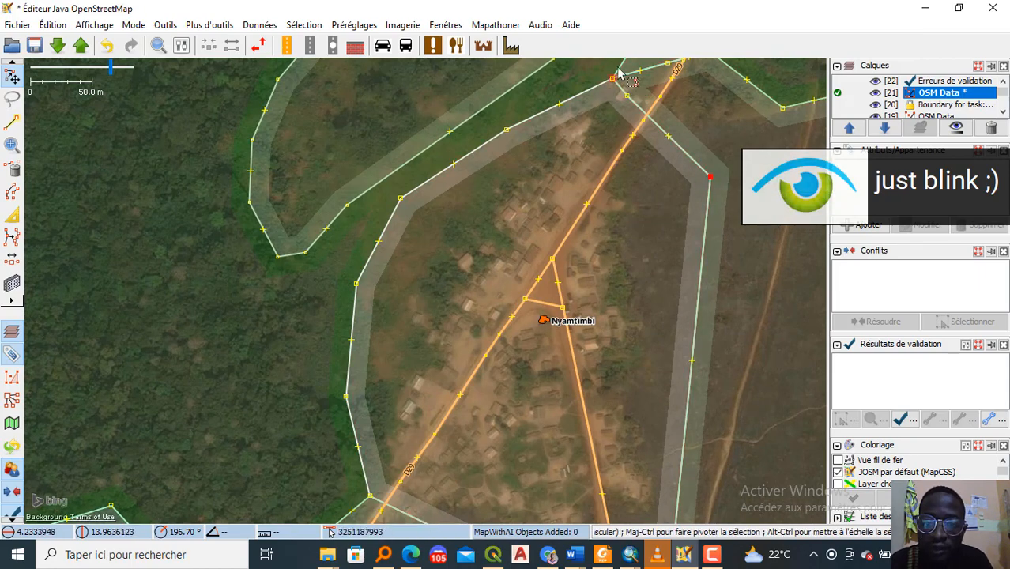
drag(623, 70, 632, 62)
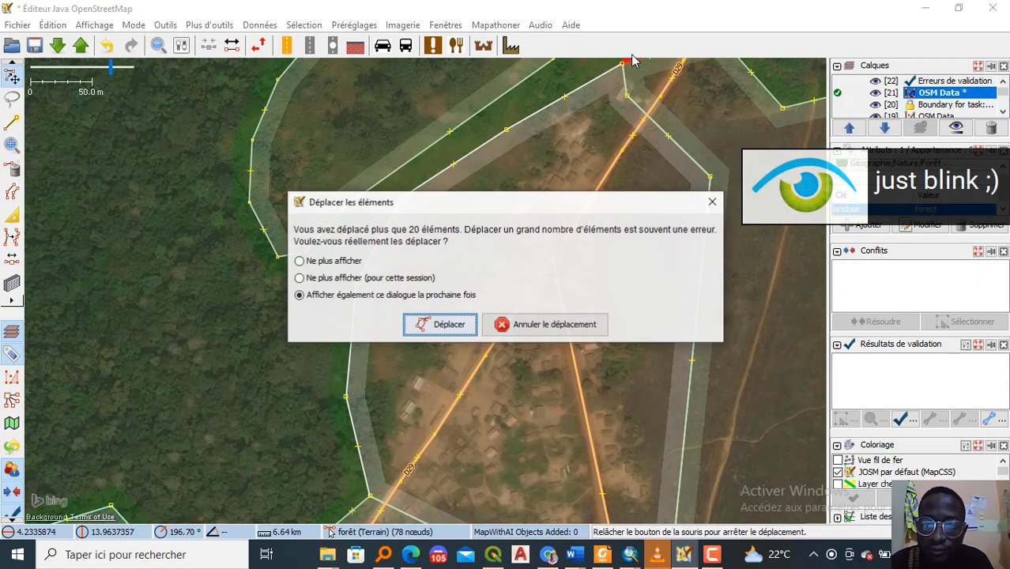
click(502, 326)
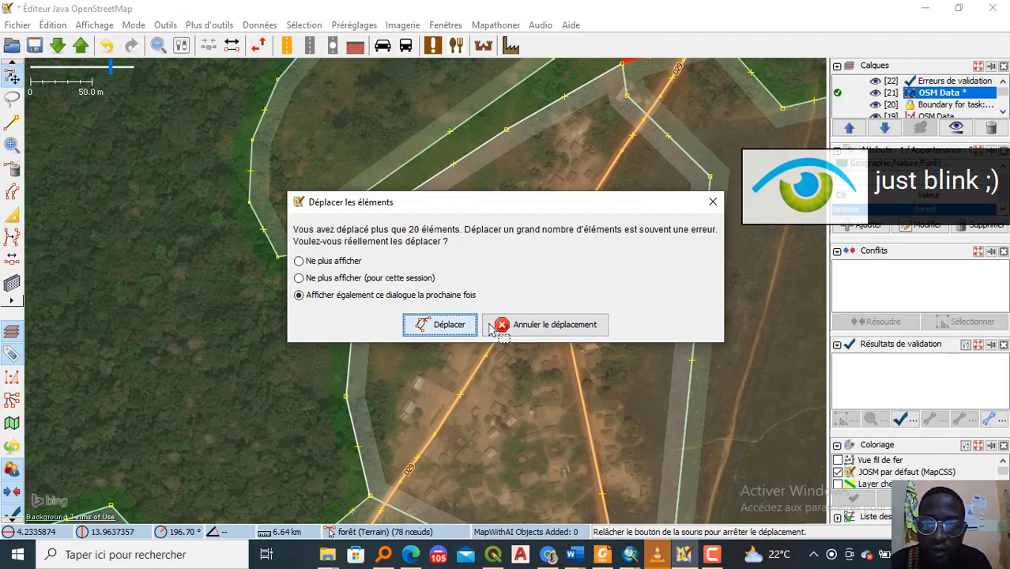
scroll(627, 275, up, 2)
scroll(638, 237, down, 2)
key(ctrl+z)
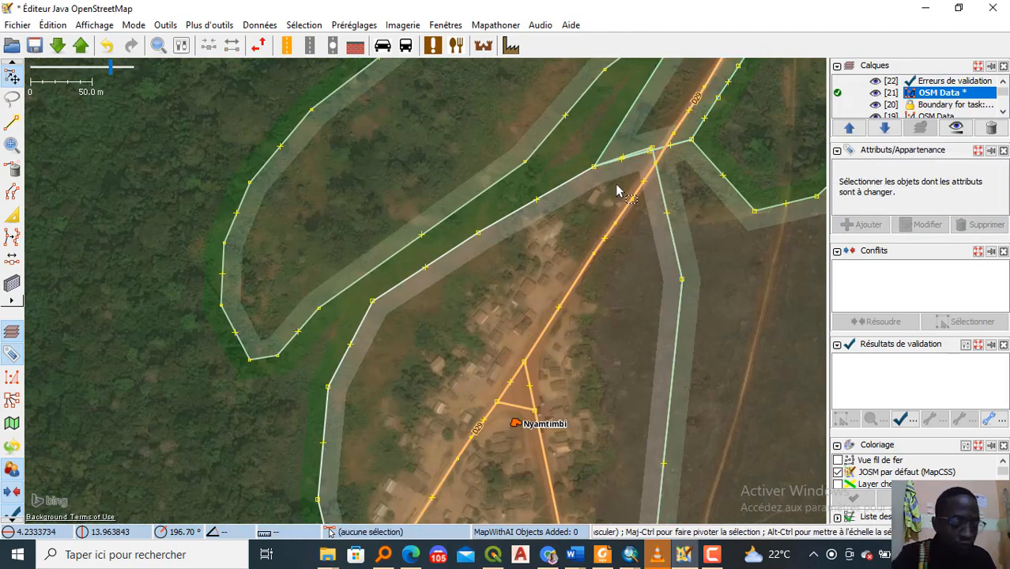
Step: Trace a new way around Nyamtimbi's houses from the northern end down the western side, crossing the D29 road at the southwest
key(a)
click(620, 178)
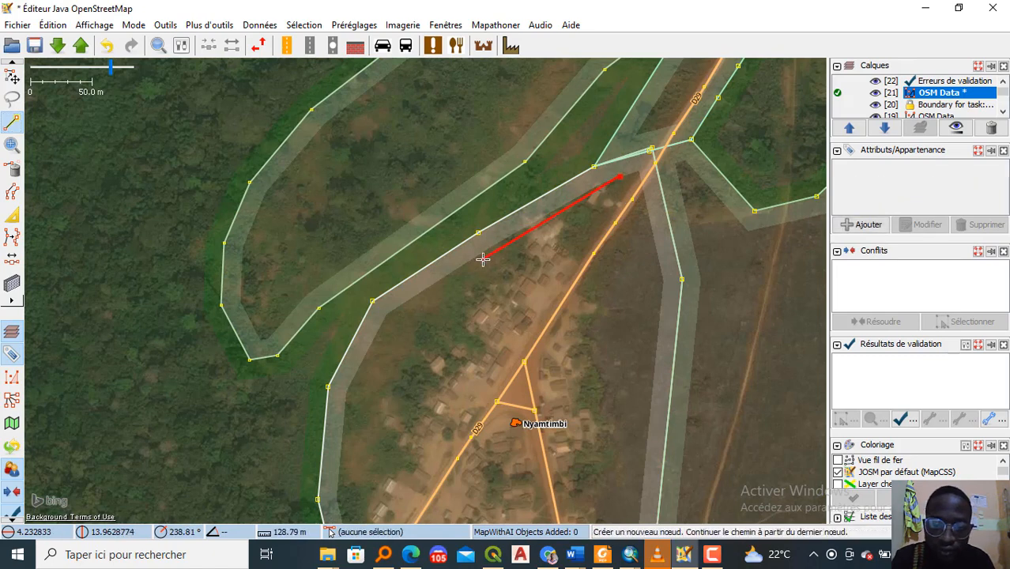
click(534, 209)
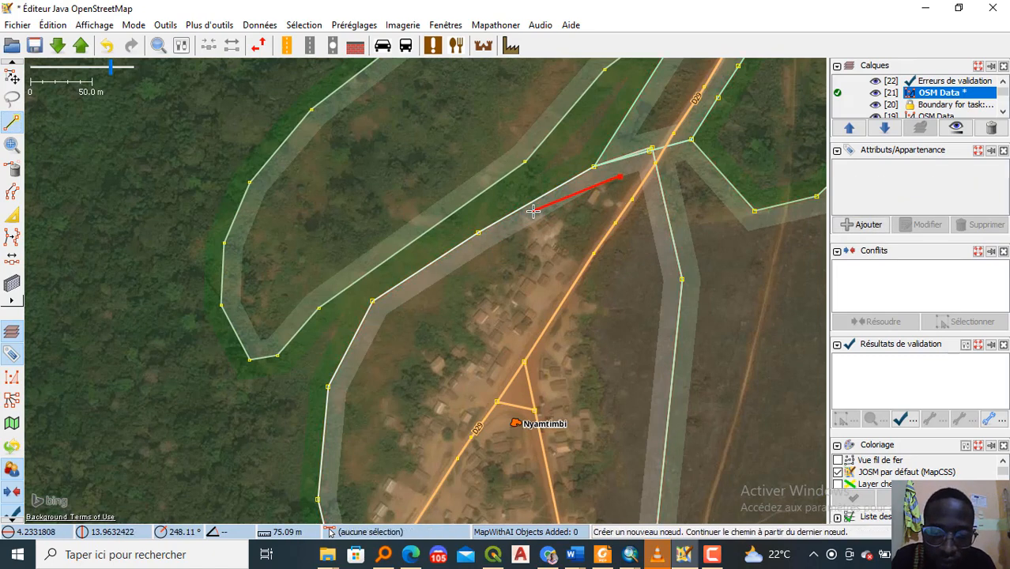
click(489, 285)
click(448, 344)
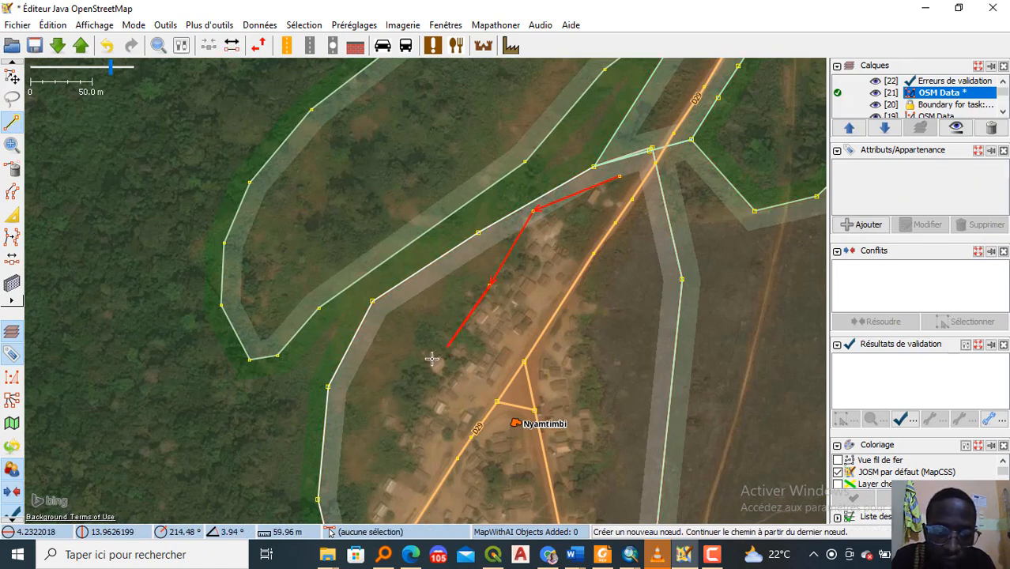
click(402, 374)
click(380, 415)
drag(351, 465, 396, 254)
click(407, 287)
click(414, 345)
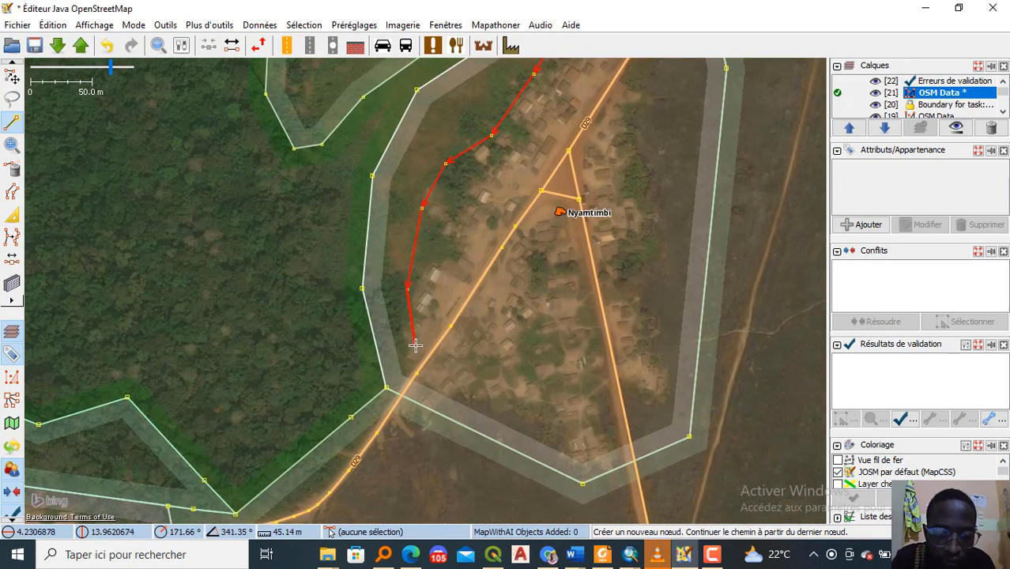
click(431, 390)
click(419, 413)
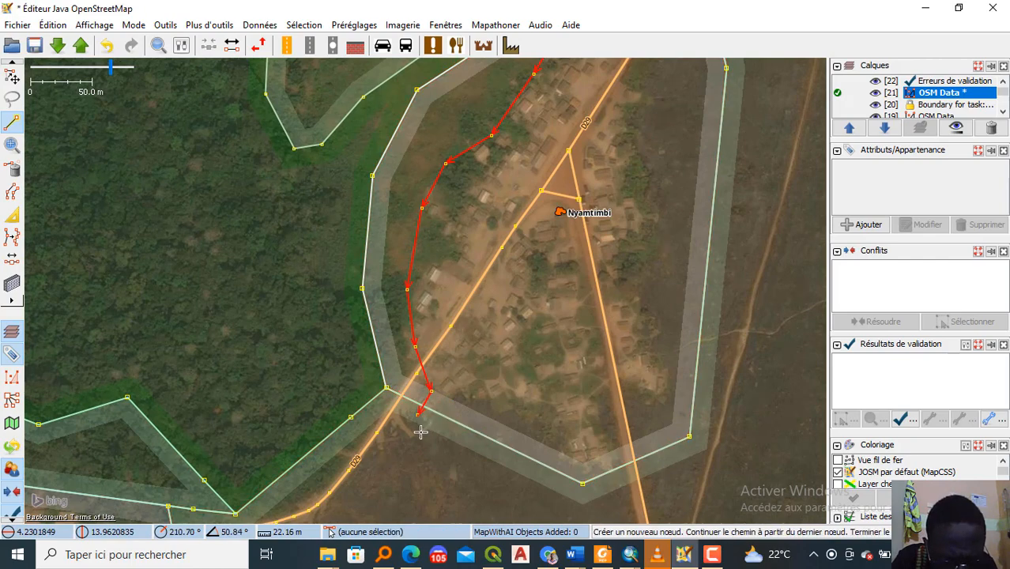
Step: Continue the way along Nyamtimbi's southern and eastern edges and close it at its starting node, about 1.09 km around
click(478, 417)
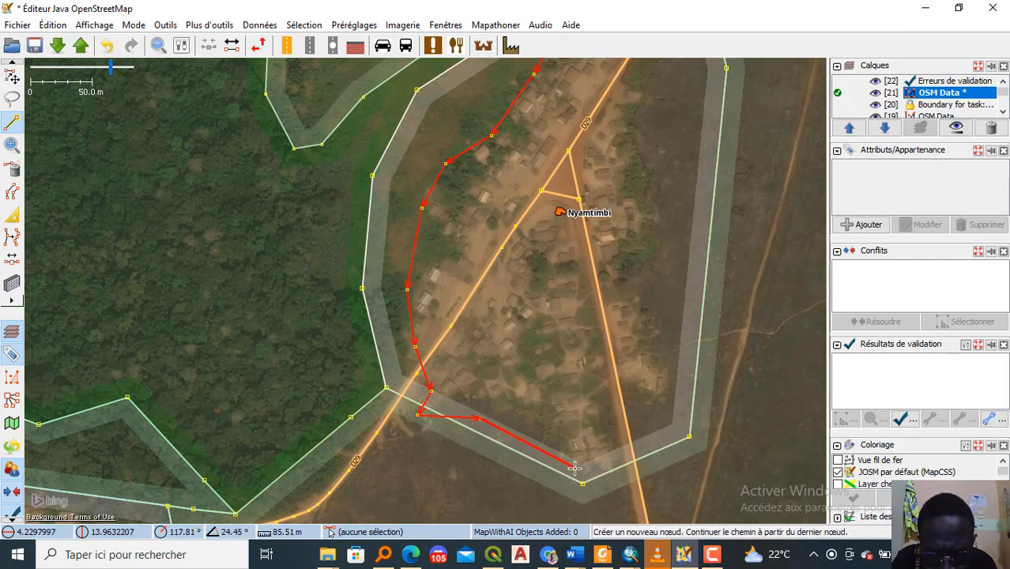
click(603, 490)
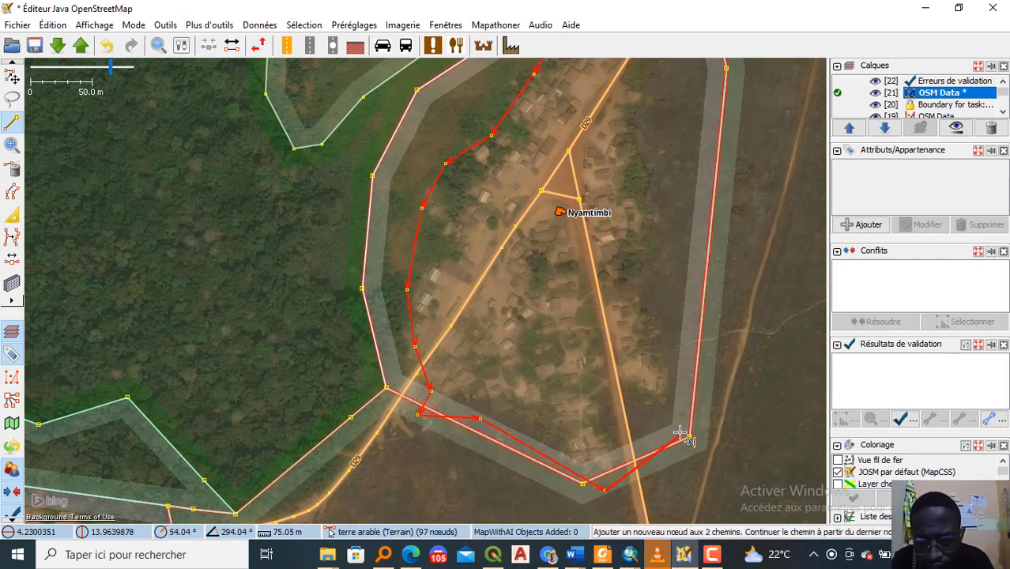
click(661, 412)
click(667, 337)
click(622, 245)
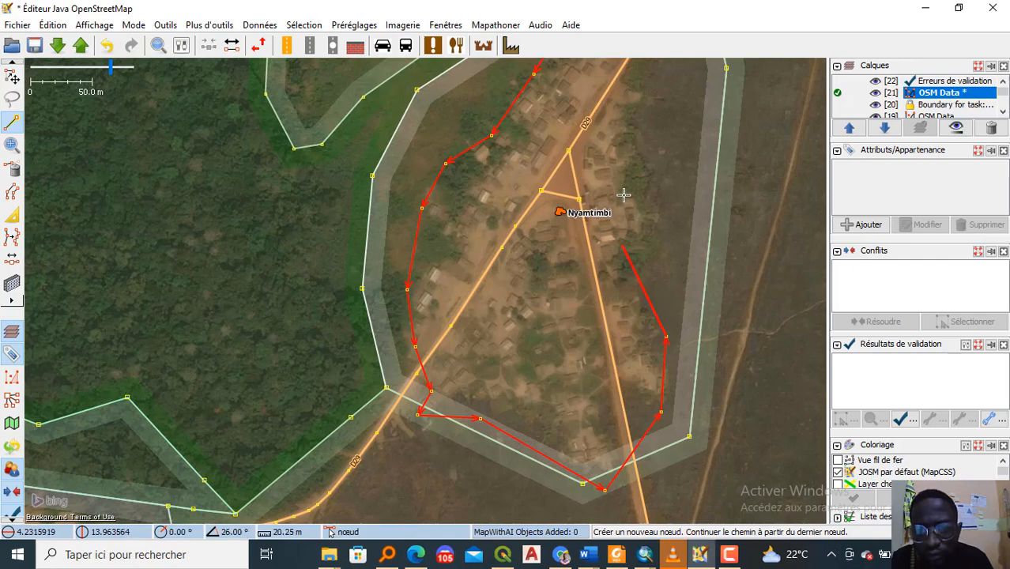
drag(641, 168, 611, 420)
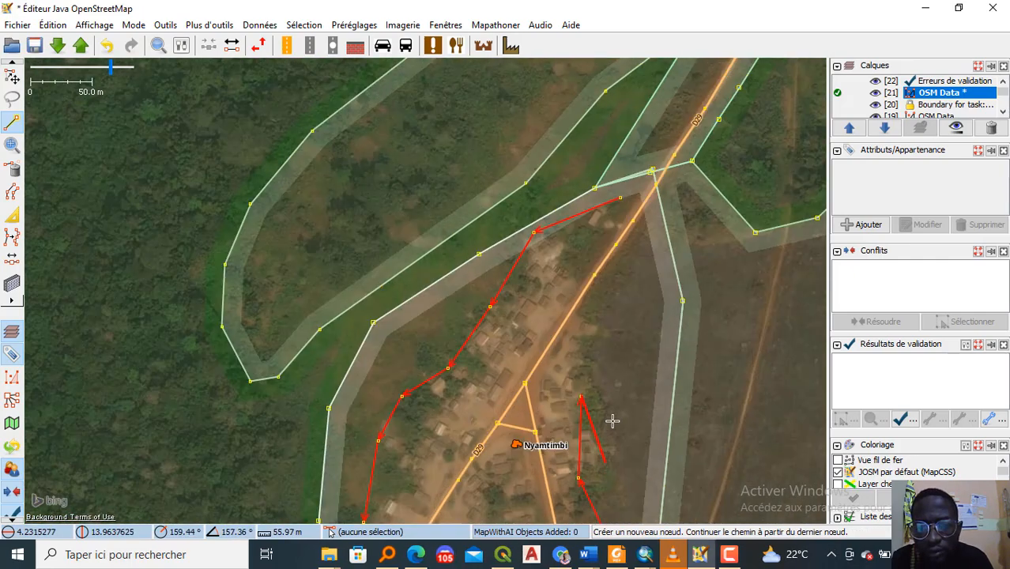
click(599, 300)
click(641, 241)
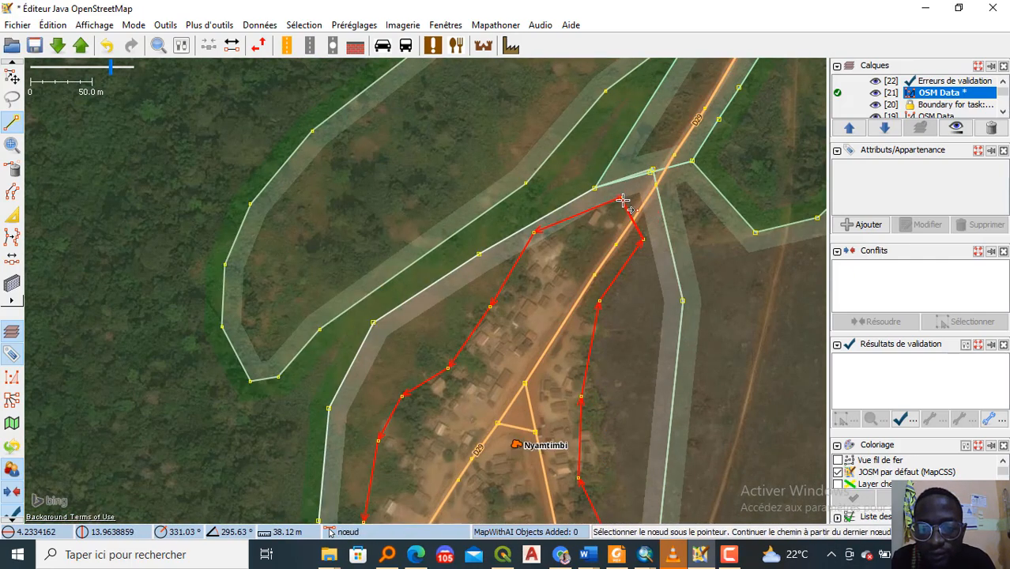
click(623, 202)
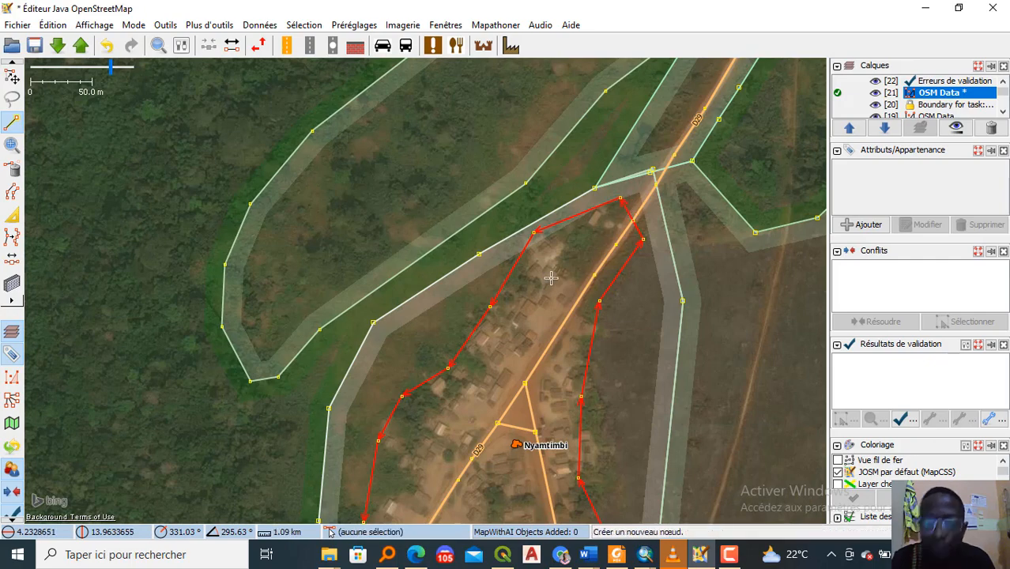
Step: Move the new outline's southwestern node closer to the D29 road, try joining it to a road node, and undo the join
drag(519, 383, 546, 235)
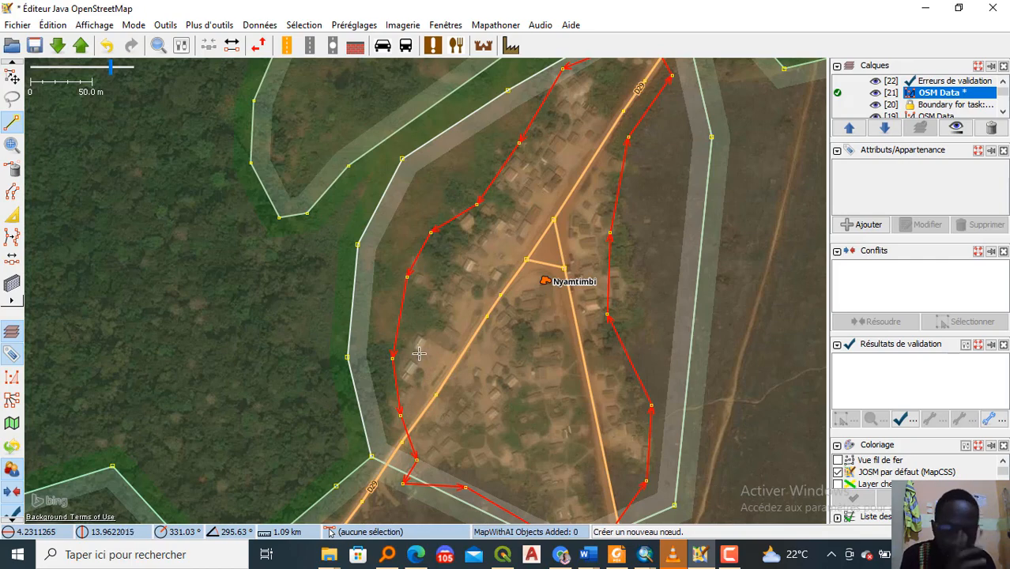
key(s)
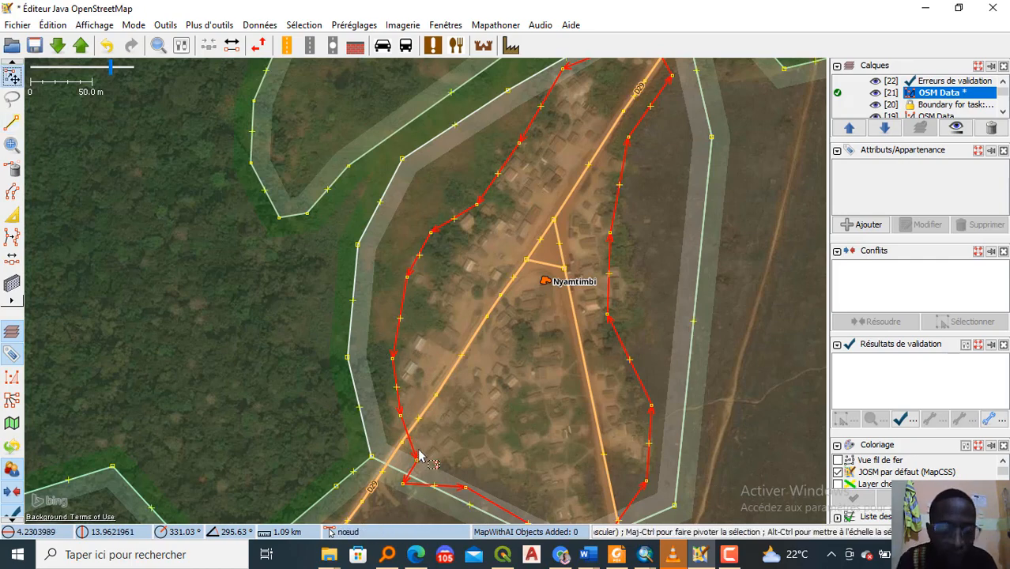
scroll(417, 451, up, 2)
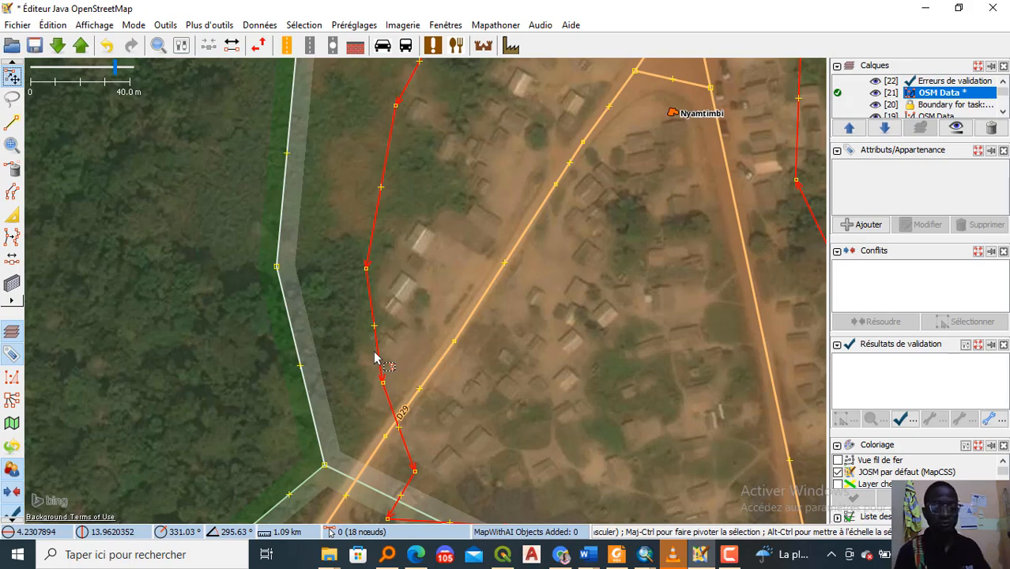
drag(376, 358, 400, 242)
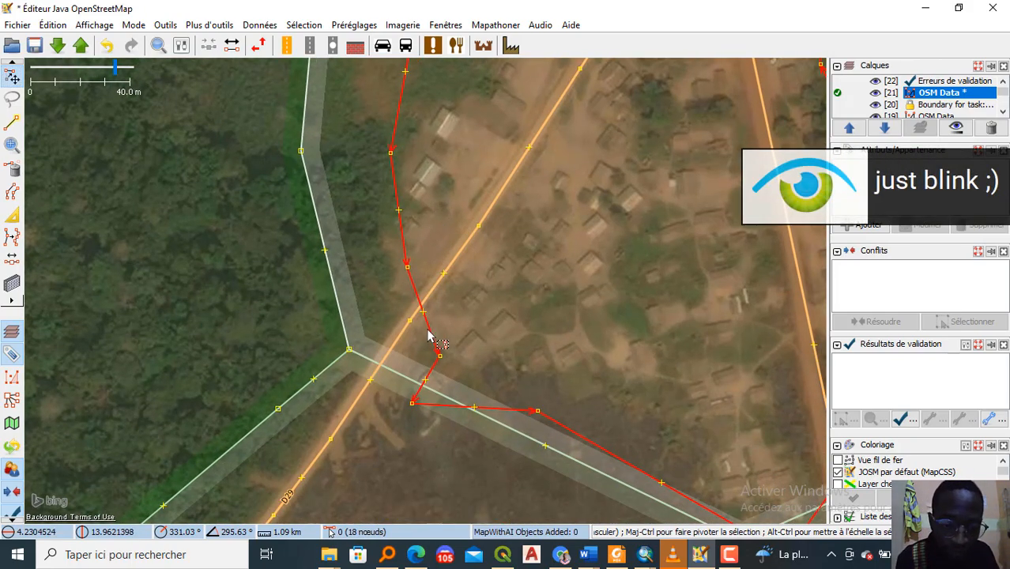
drag(439, 355, 409, 321)
click(407, 333)
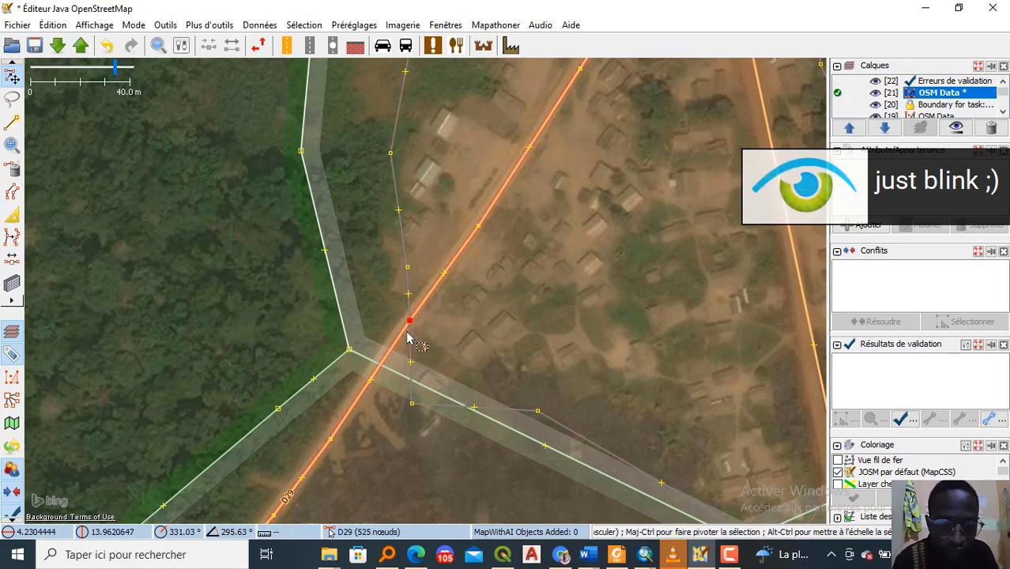
mouse_move(410, 332)
mouse_down()
mouse_move(439, 332)
mouse_move(409, 316)
mouse_up()
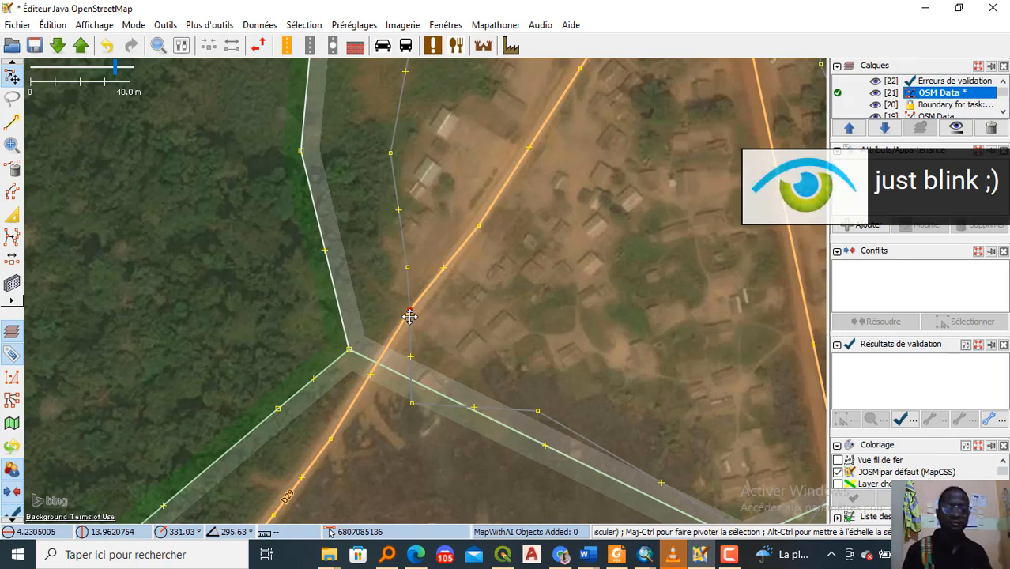
drag(410, 316, 429, 328)
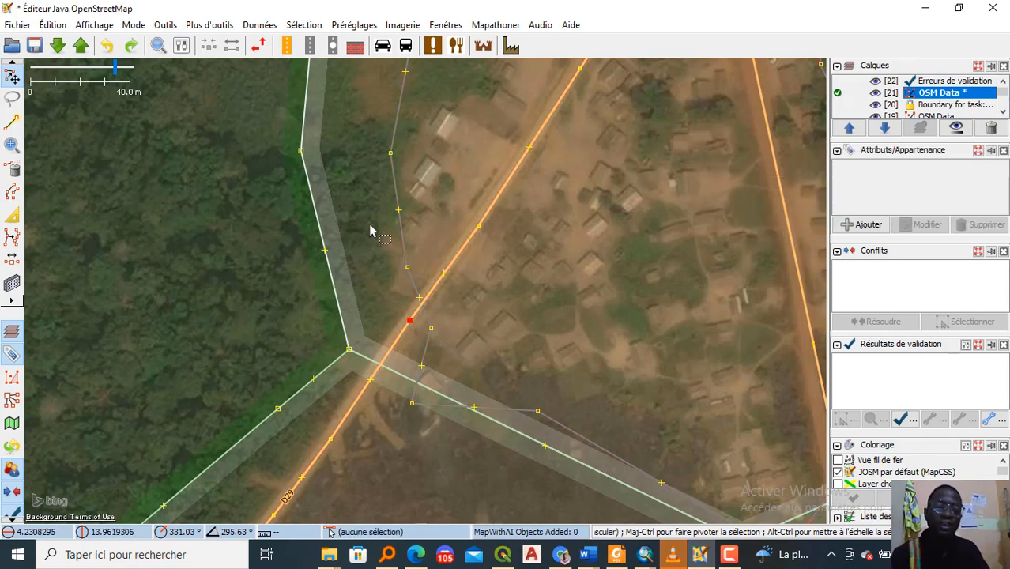
Step: Apply the Zone résidentielle land preset to the new Nyamtimbi outline, leaving its name and type blank
click(390, 190)
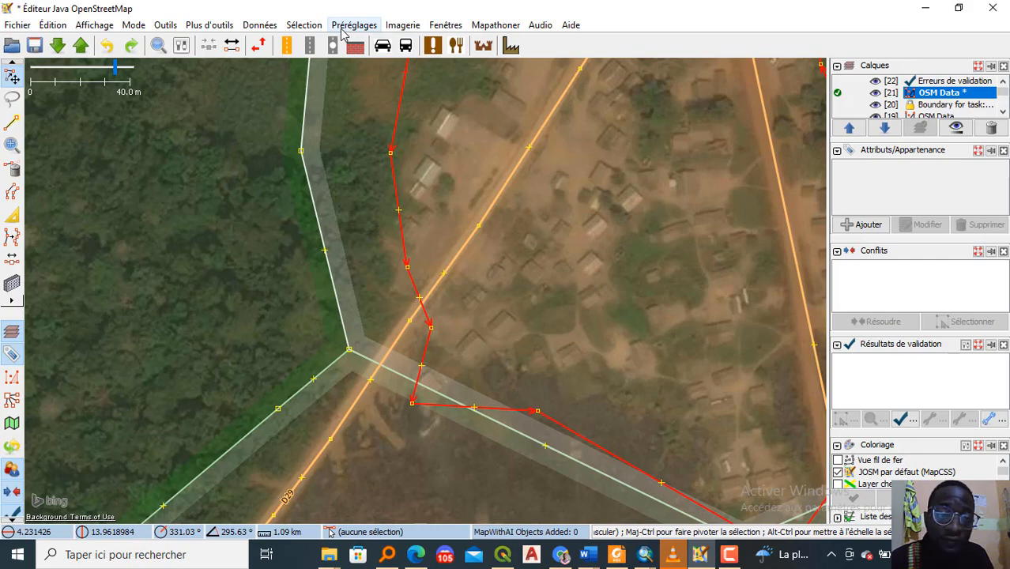
click(355, 27)
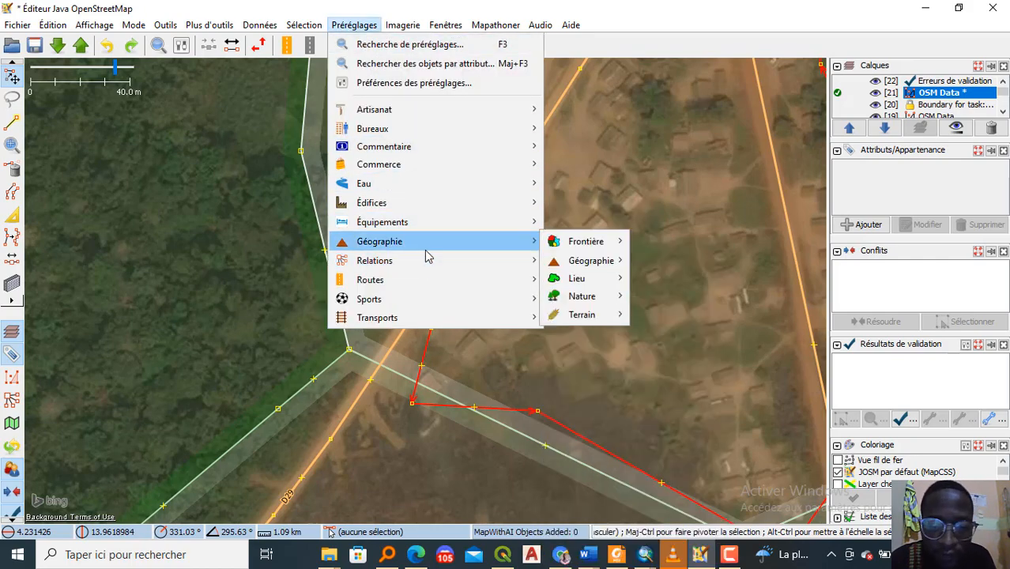
mouse_move(508, 253)
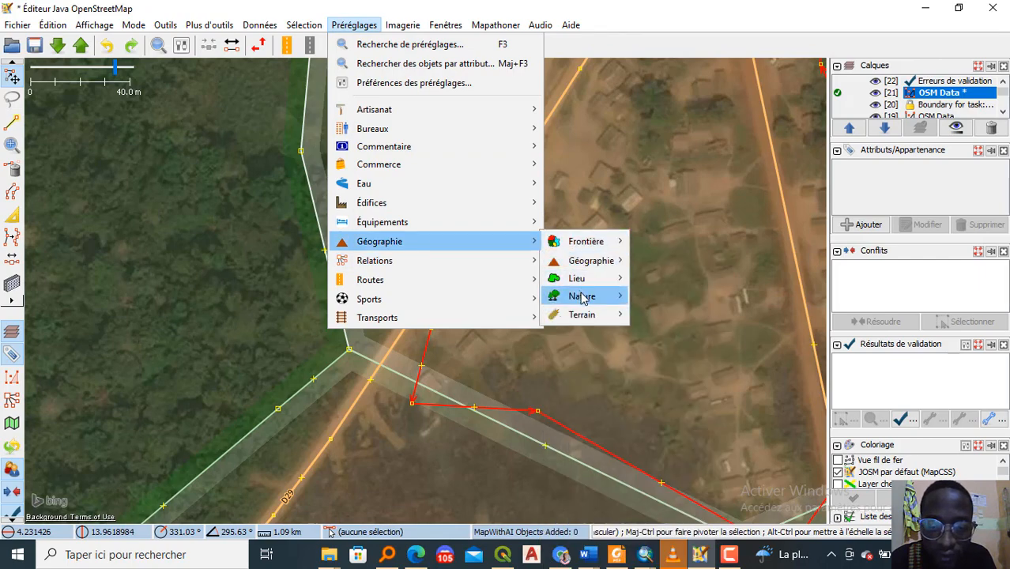
mouse_move(585, 316)
scroll(688, 419, down, 7)
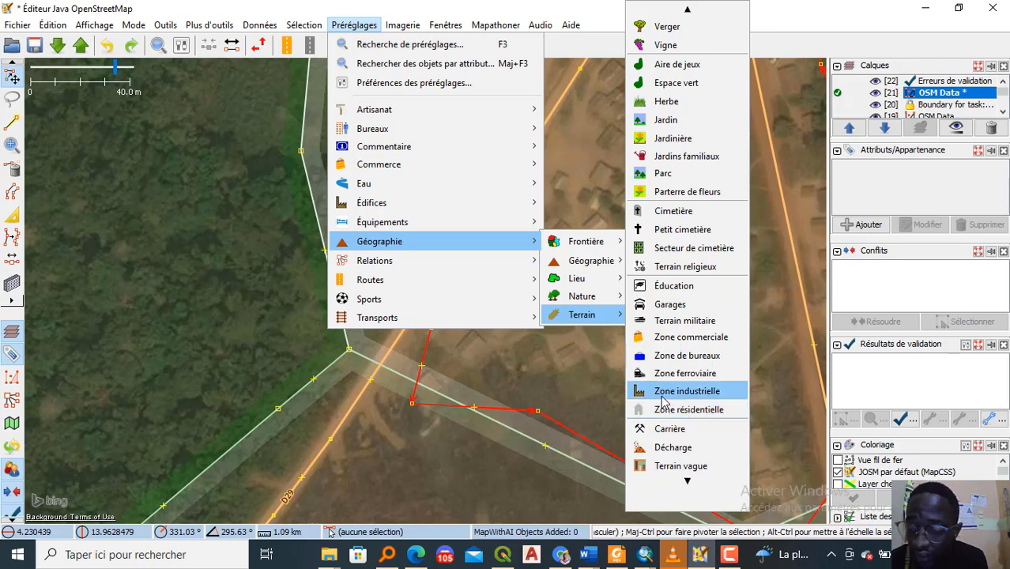
scroll(661, 427, down, 2)
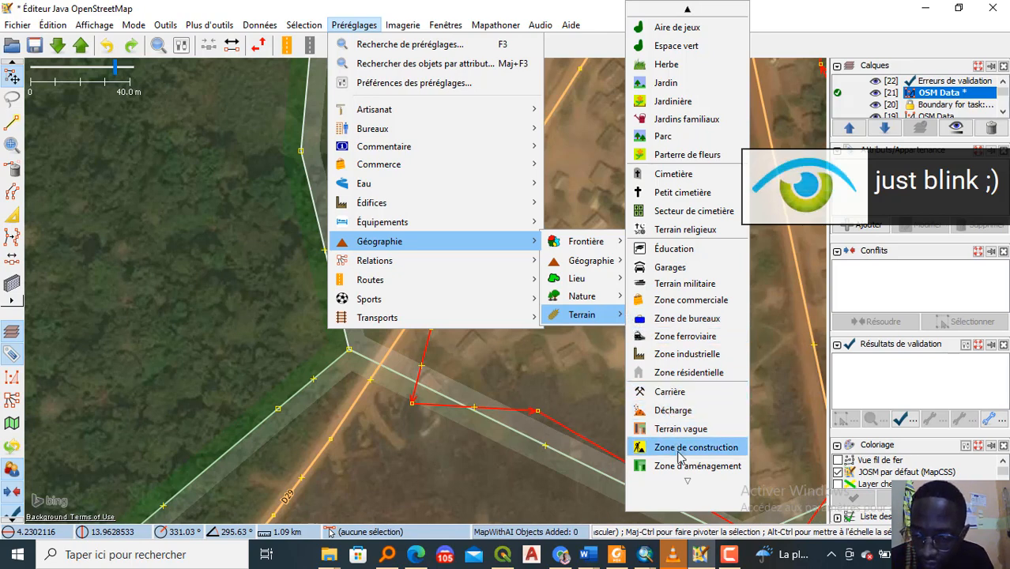
click(696, 380)
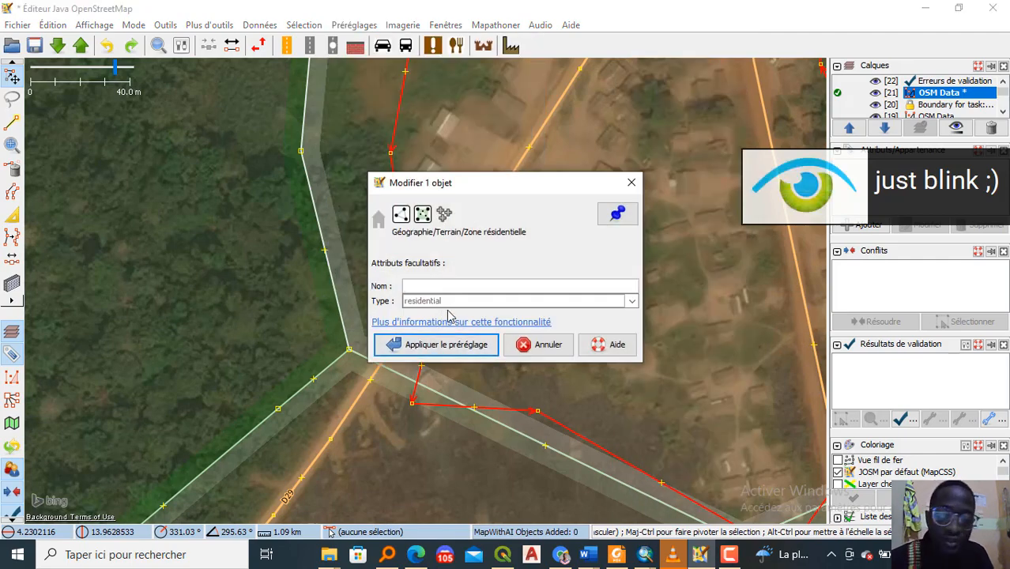
click(425, 353)
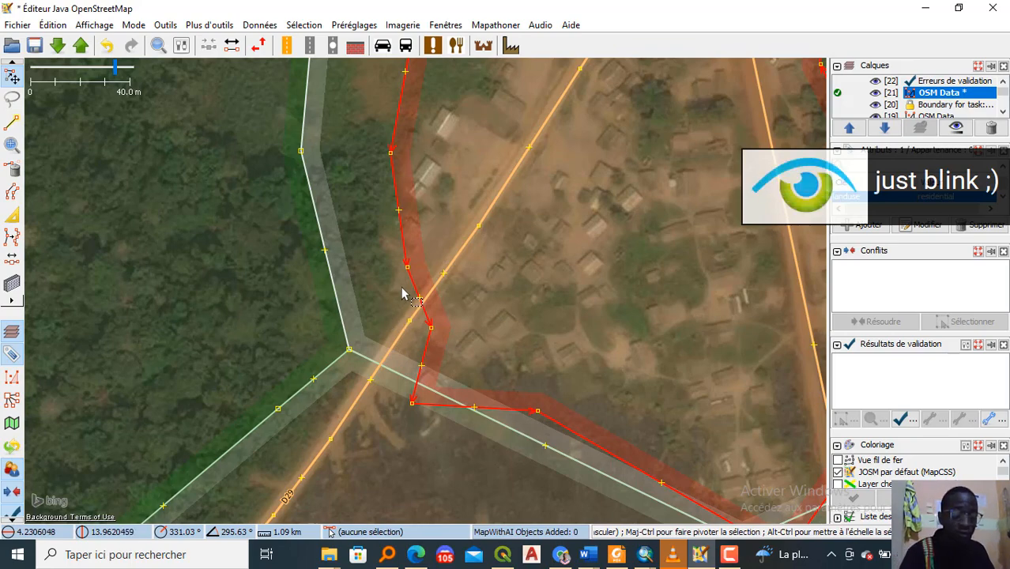
Step: Select the D29 road where it crosses the new Nyamtimbi outline to examine its attributes, and clear the selection
key(s)
click(388, 278)
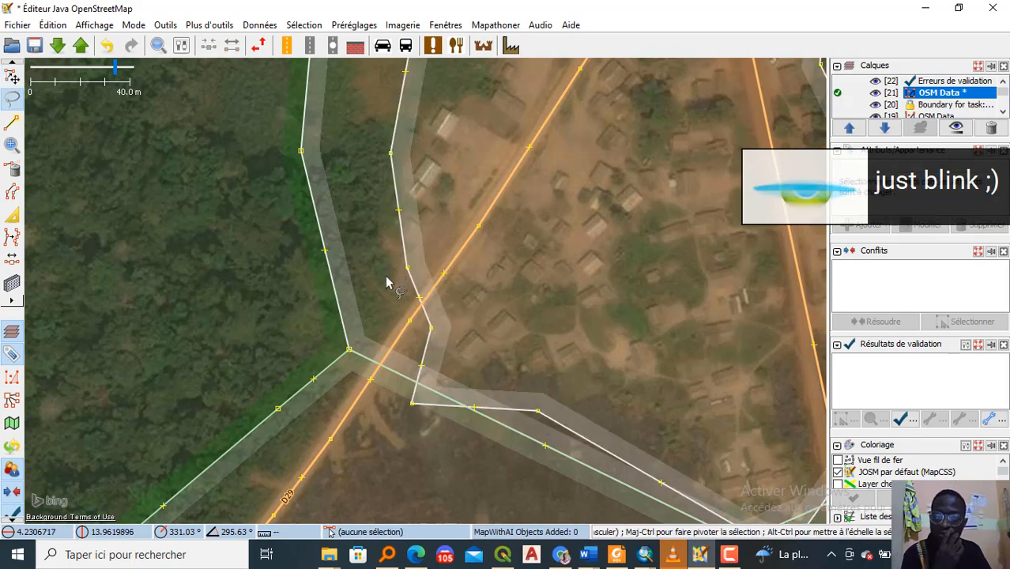
scroll(387, 282, down, 1)
click(410, 288)
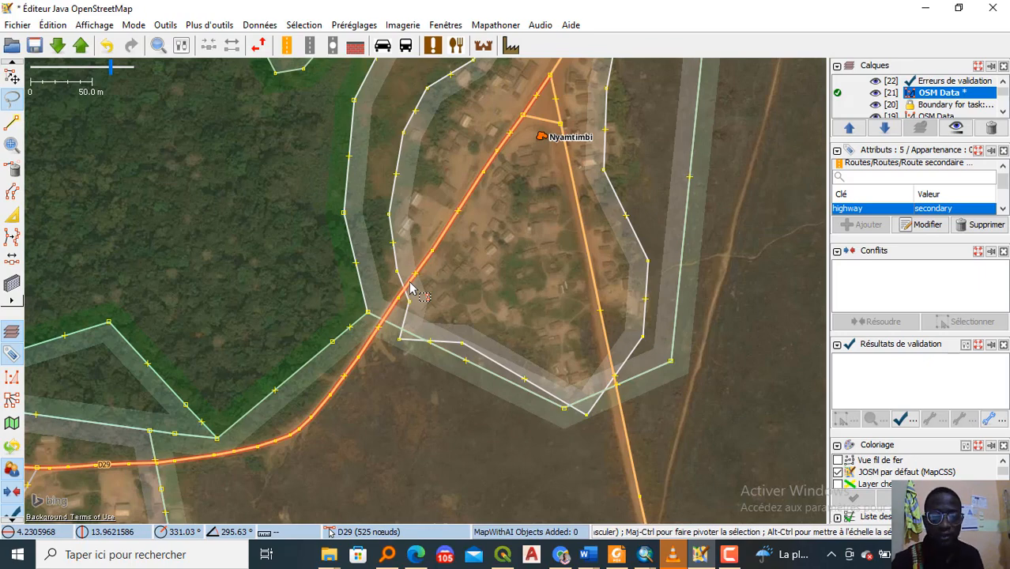
click(433, 317)
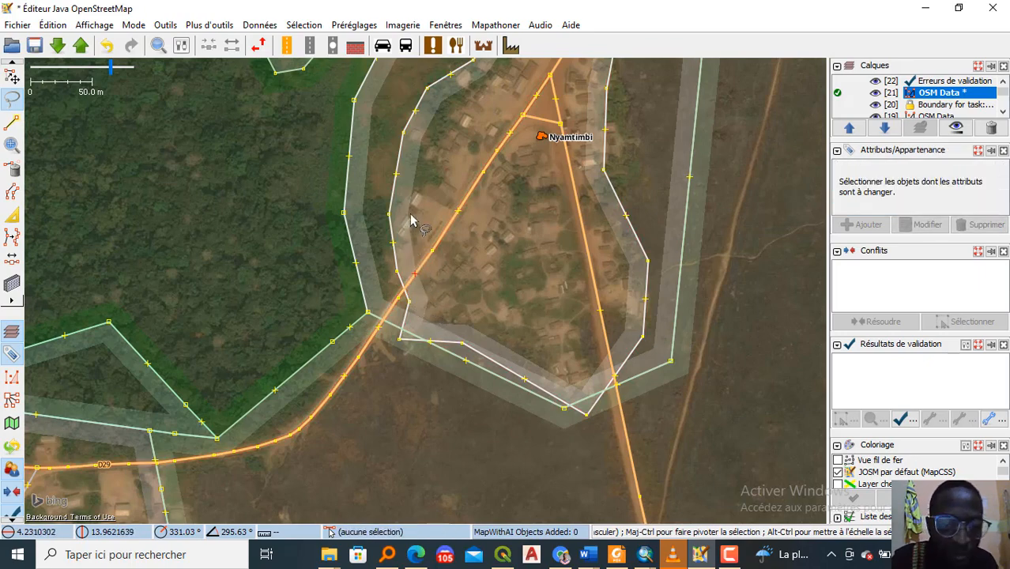
scroll(415, 221, up, 3)
scroll(416, 336, down, 3)
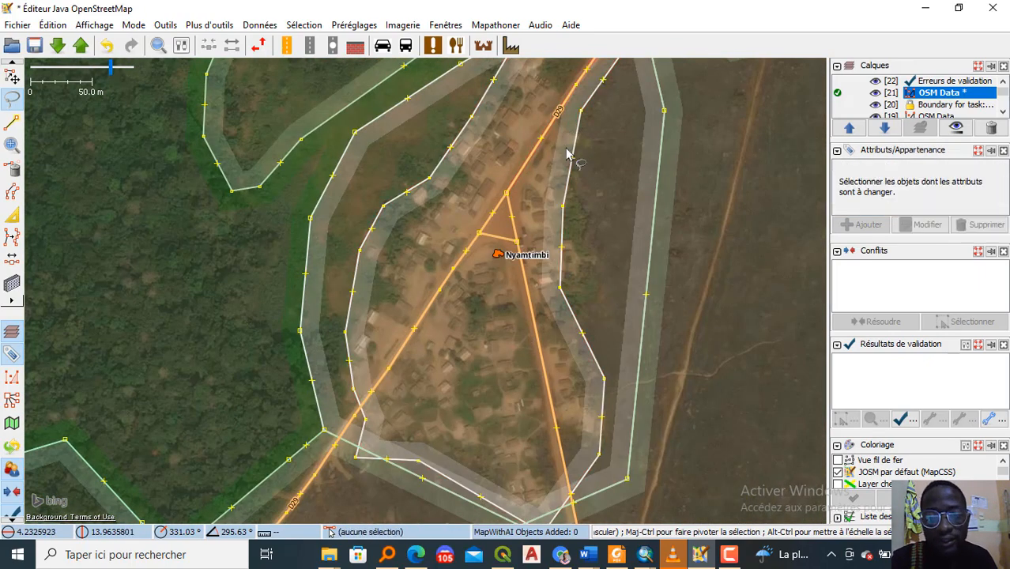
Step: Examine the attributes of the Nyamtimbi place node and the new residential outline around it, and clear the selection
scroll(563, 154, up, 2)
click(603, 136)
click(486, 378)
key(ctrl+Down)
click(483, 292)
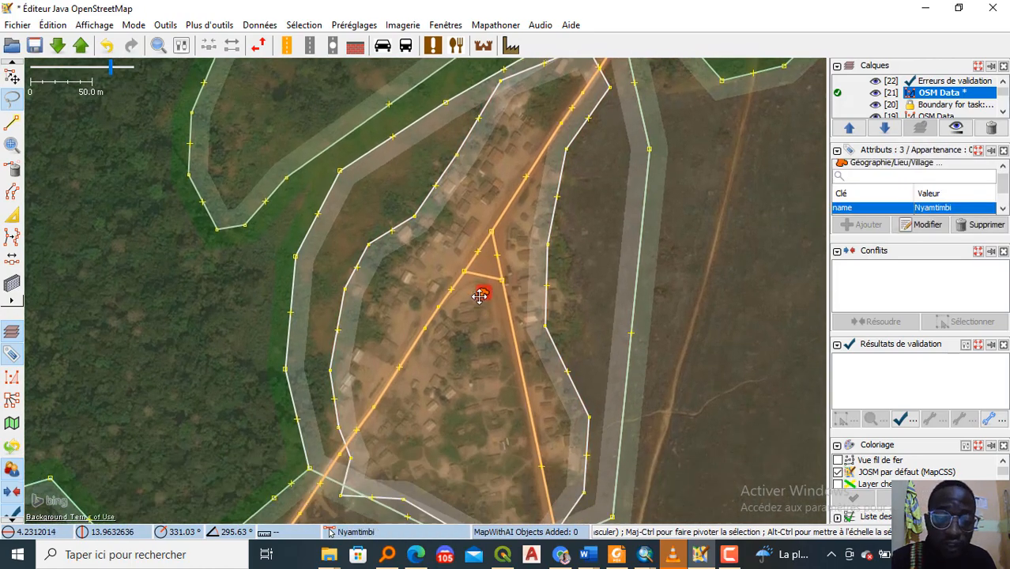
click(524, 317)
click(482, 292)
click(484, 288)
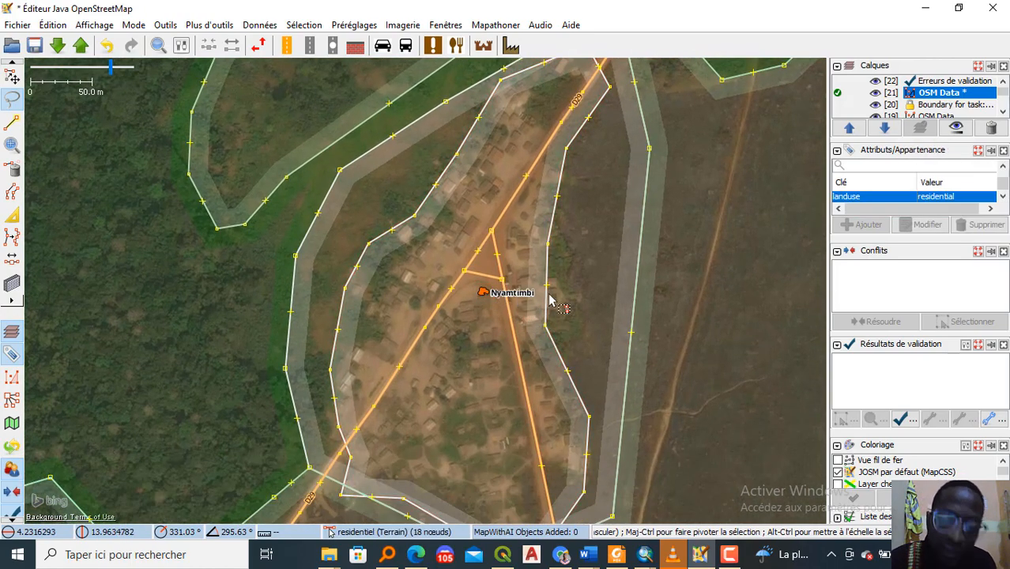
key(Escape)
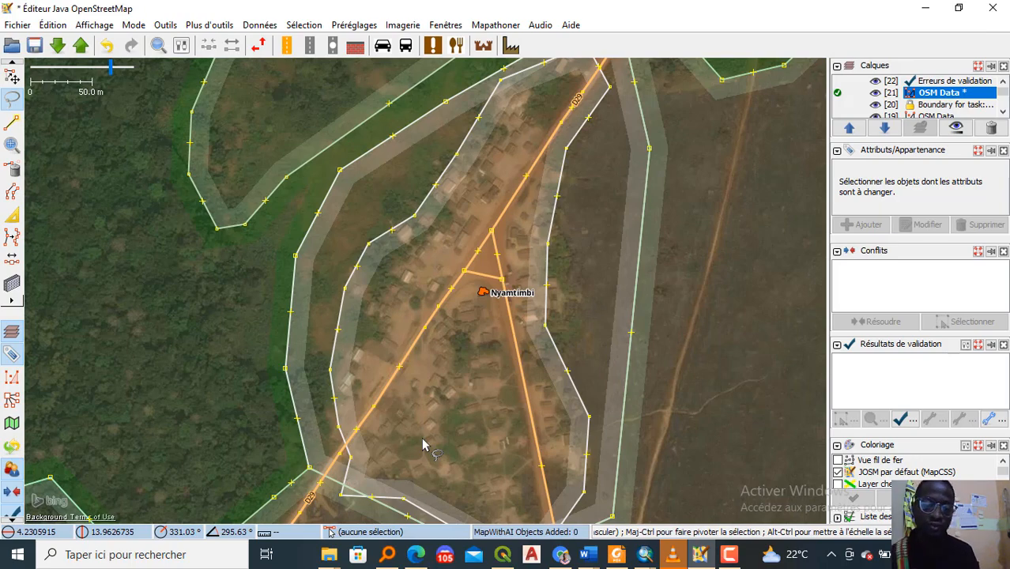
Step: Delete the newly traced residential outline around Nyamtimbi's houses
scroll(423, 445, down, 2)
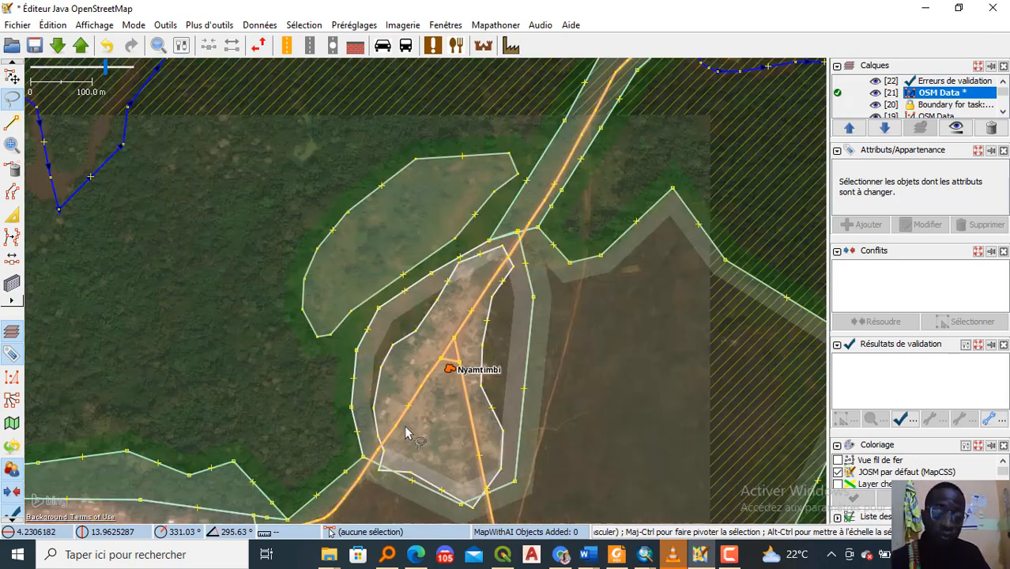
drag(294, 484, 413, 280)
scroll(483, 323, down, 3)
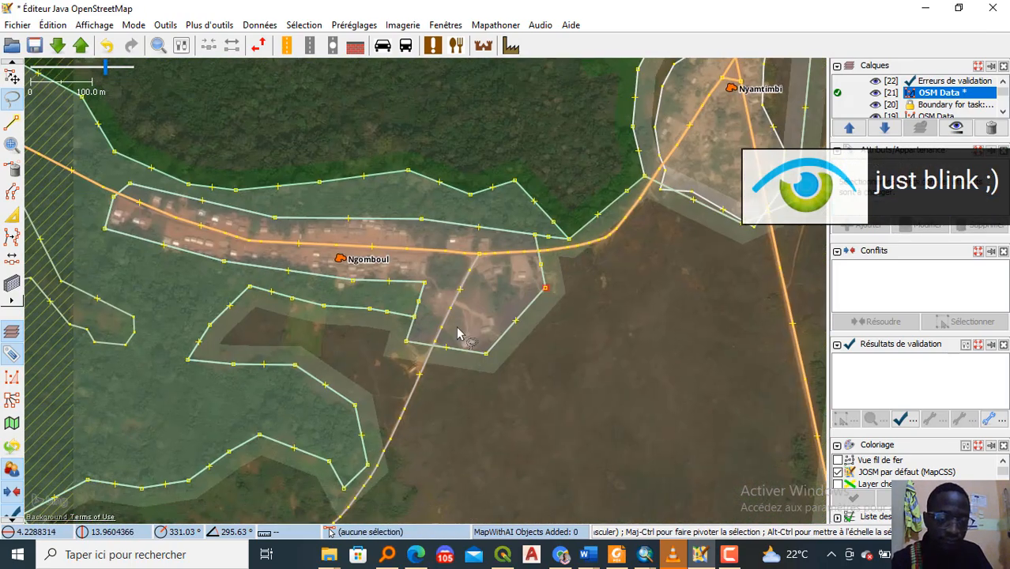
scroll(633, 229, up, 3)
scroll(633, 229, up, 2)
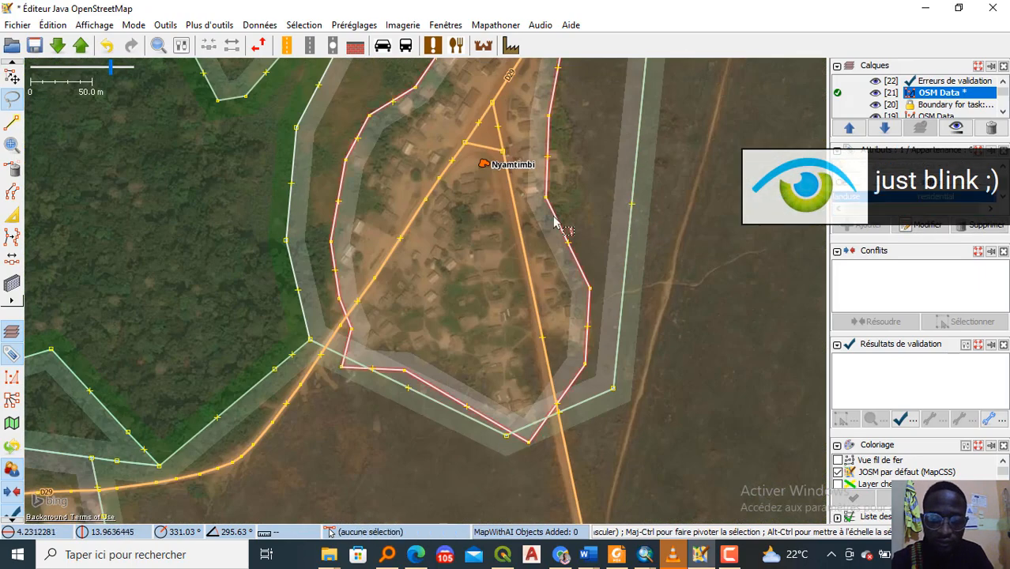
click(550, 218)
key(Delete)
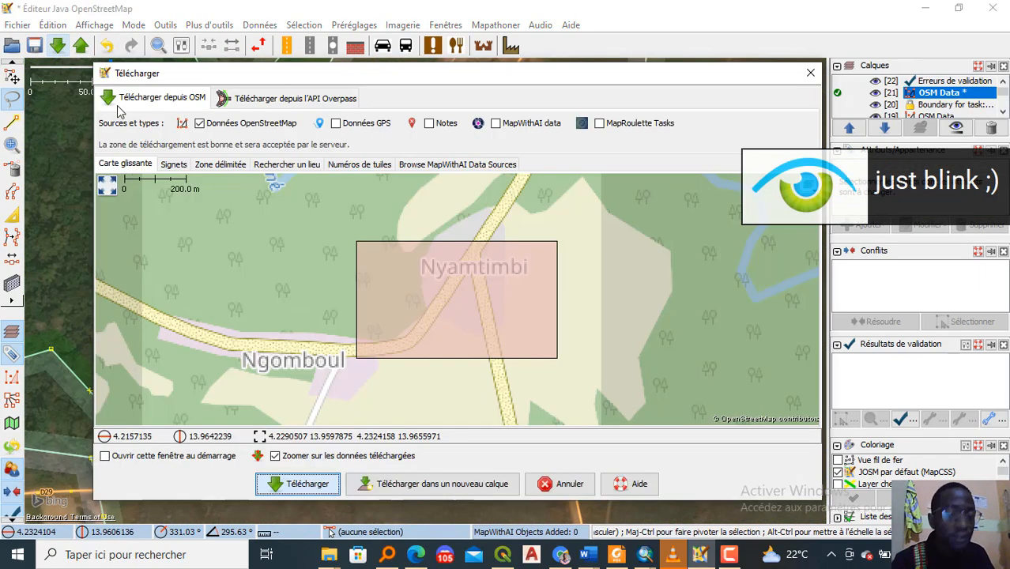
Step: Download the OpenStreetMap data for a rectangle around the village of Léta into a new layer
click(57, 46)
scroll(407, 310, down, 2)
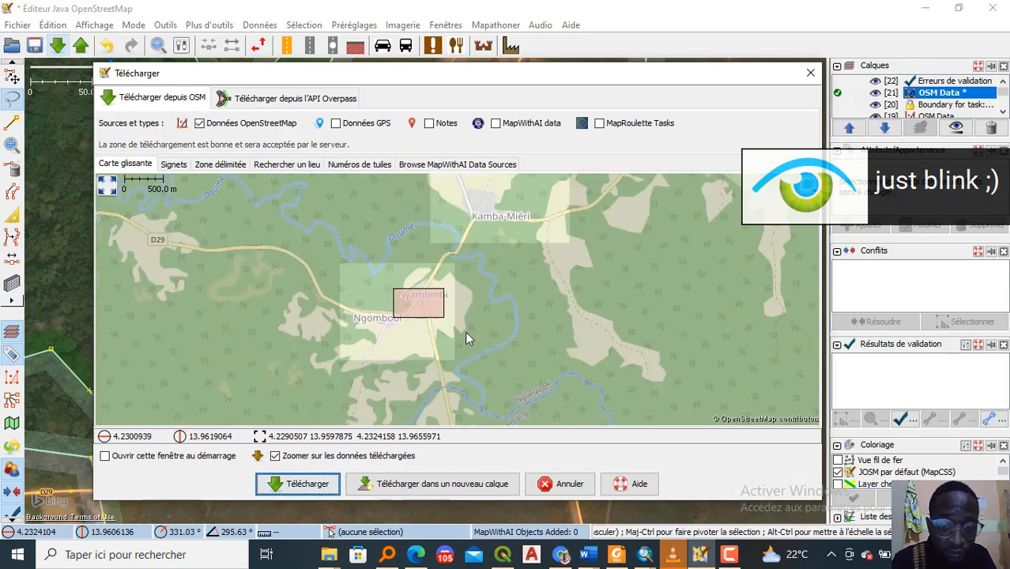
drag(543, 256, 502, 290)
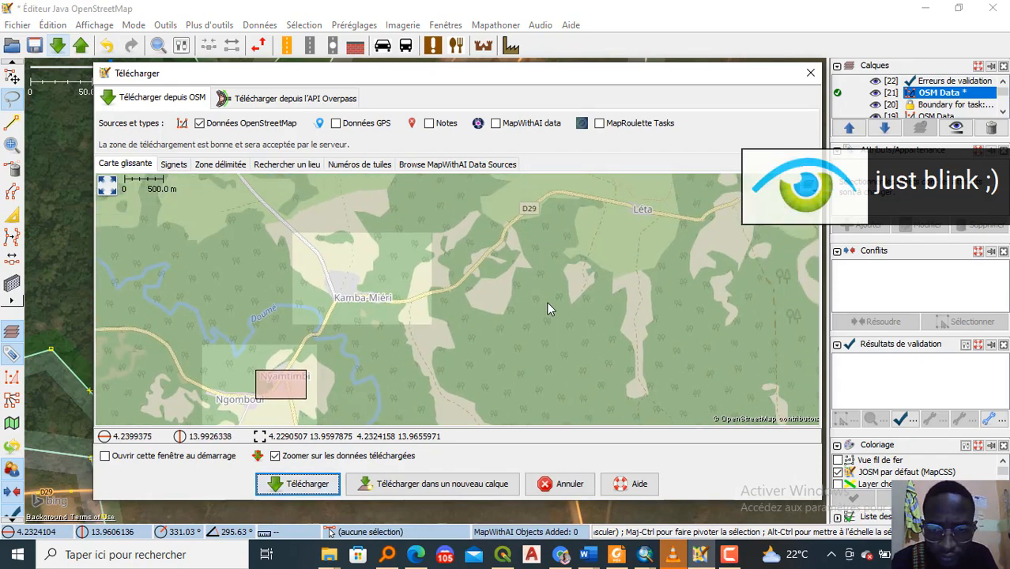
scroll(636, 211, up, 2)
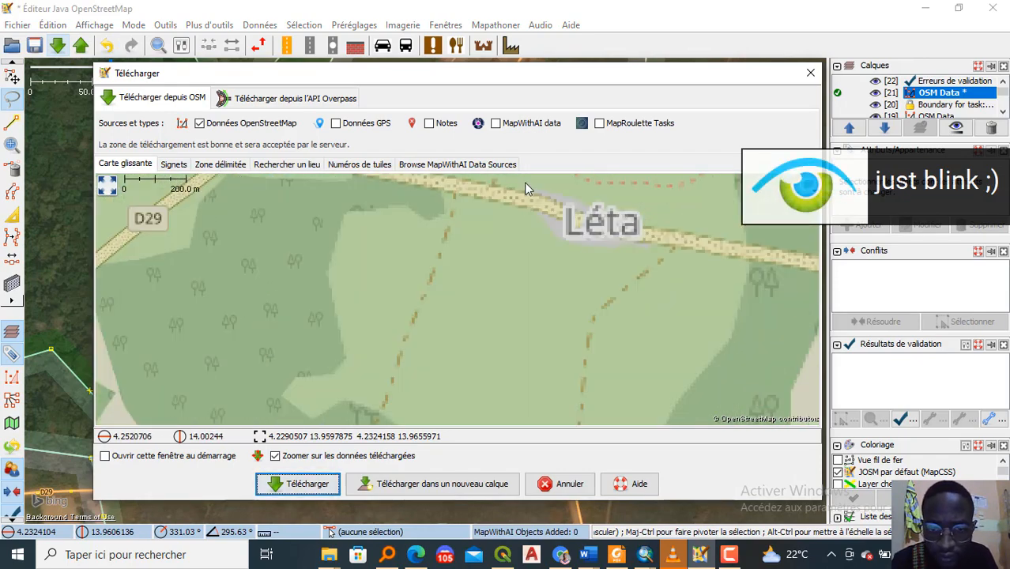
drag(525, 182, 665, 303)
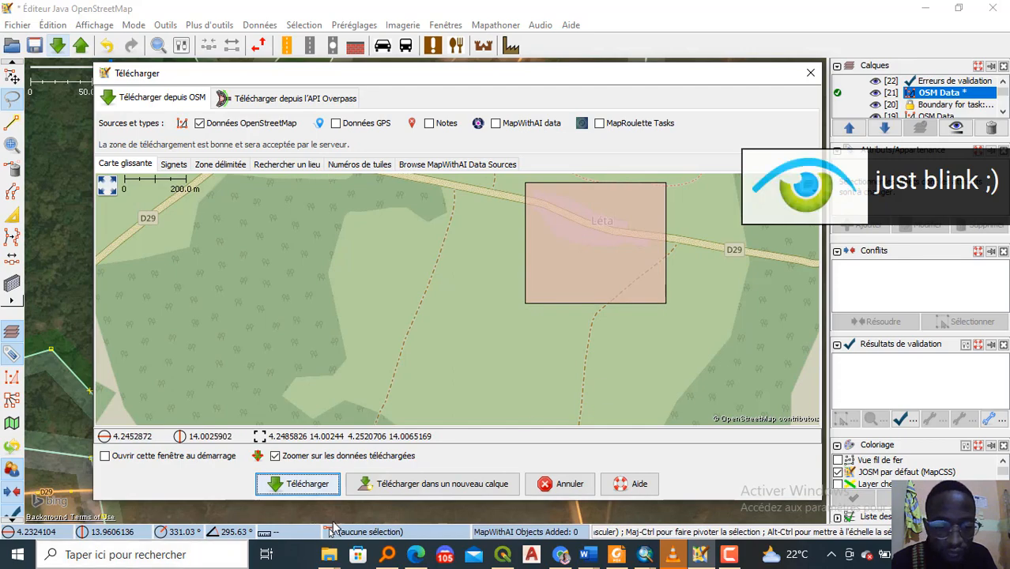
click(391, 483)
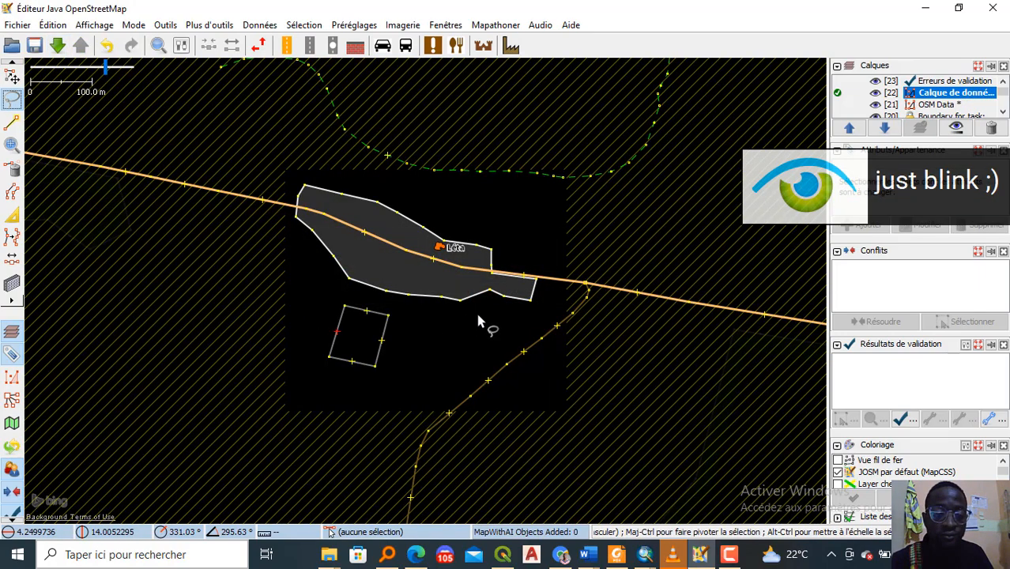
Step: Check the attributes of Léta's residential area and move the Léta place node west, close to the D29 road
click(412, 222)
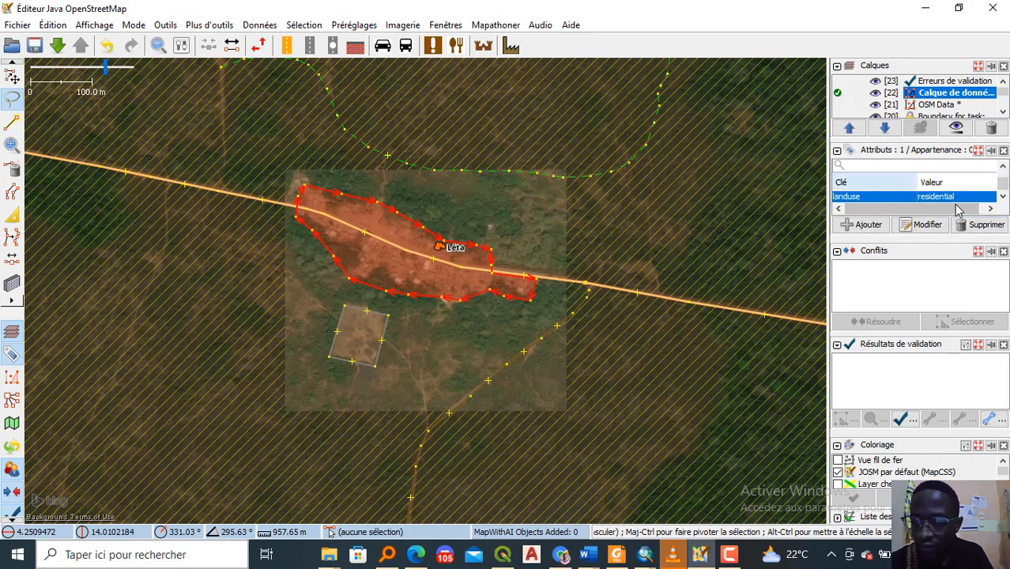
scroll(397, 282, up, 2)
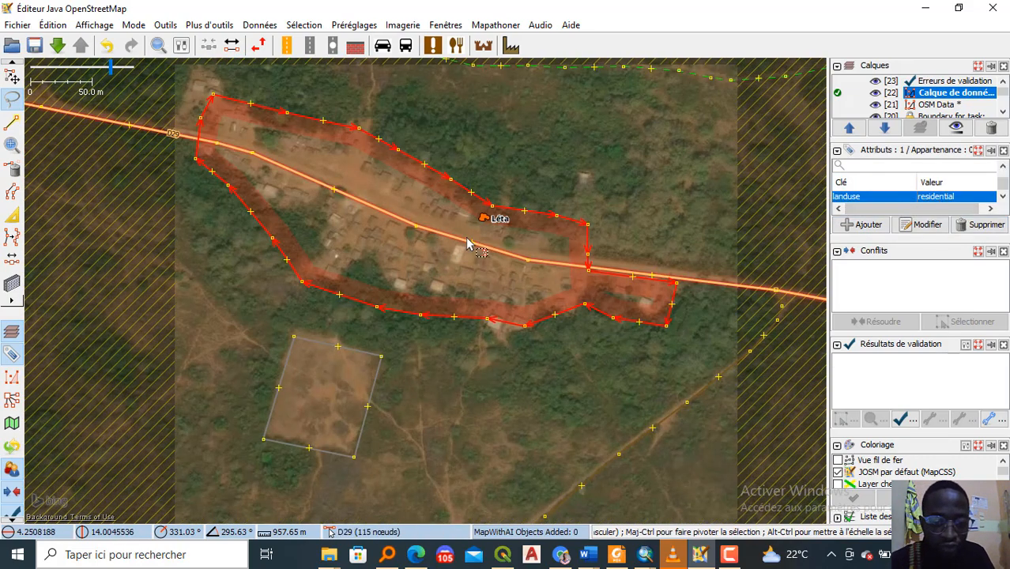
drag(482, 218, 397, 216)
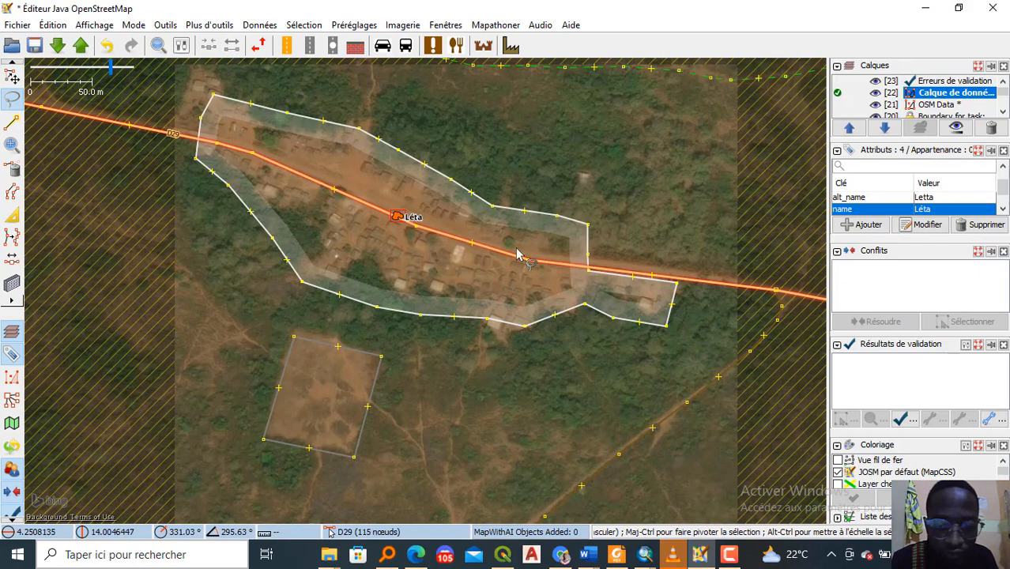
Step: Reshape the southern edge of Léta's residential outline by moving three nodes to enclose the houses there and follow the vegetation limit
scroll(615, 294, up, 2)
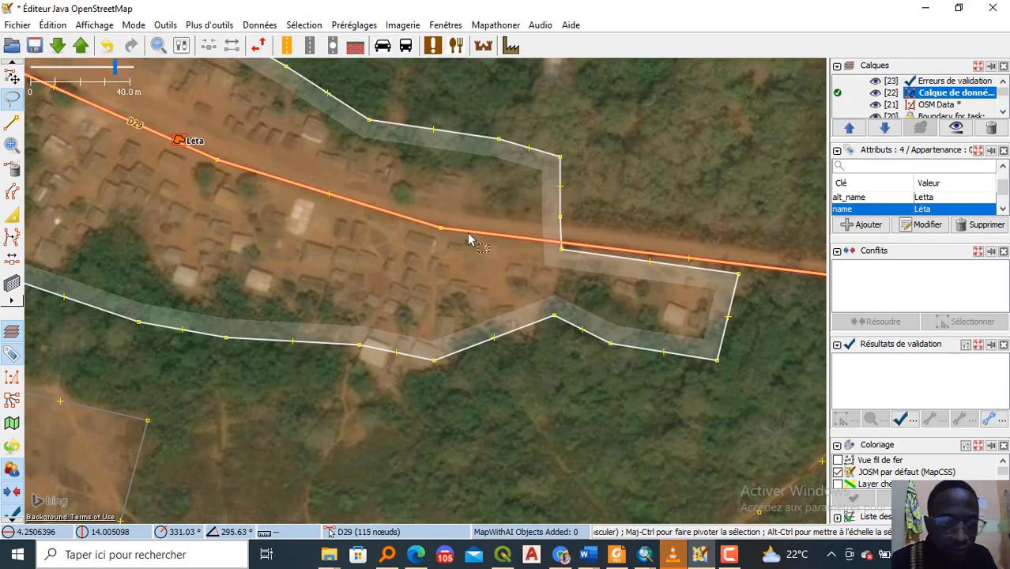
scroll(427, 360, up, 2)
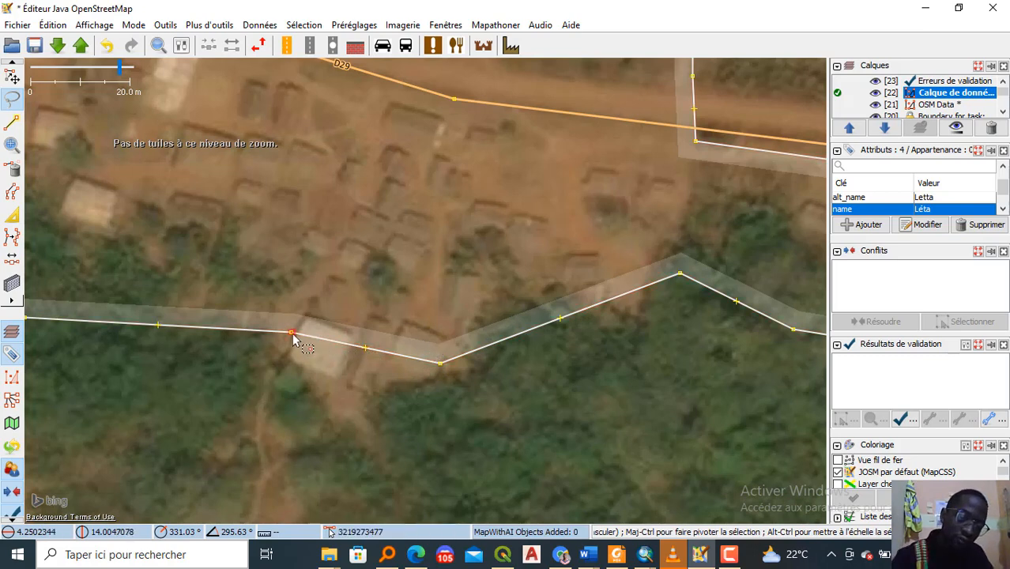
drag(291, 332, 299, 412)
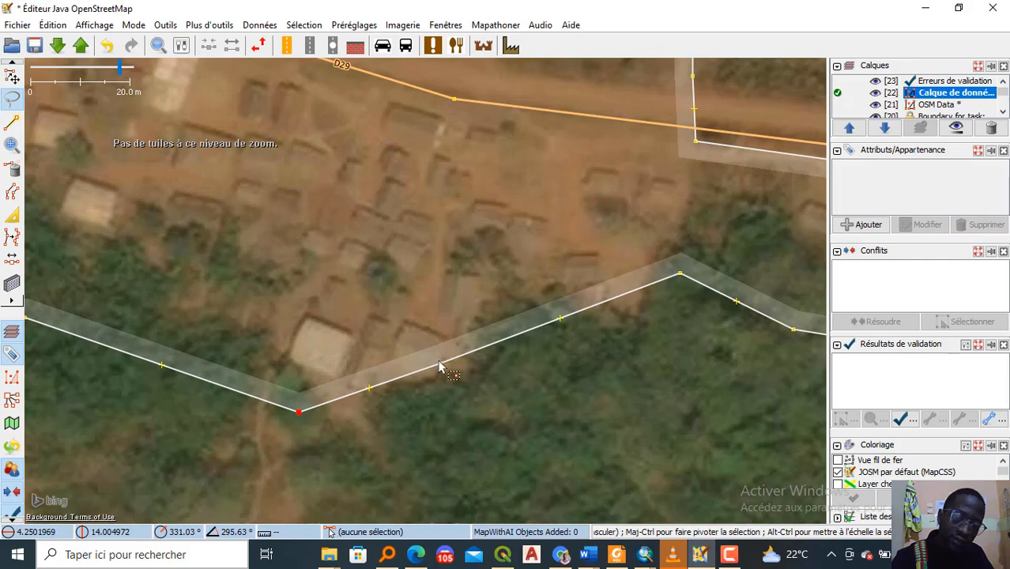
drag(440, 366, 468, 405)
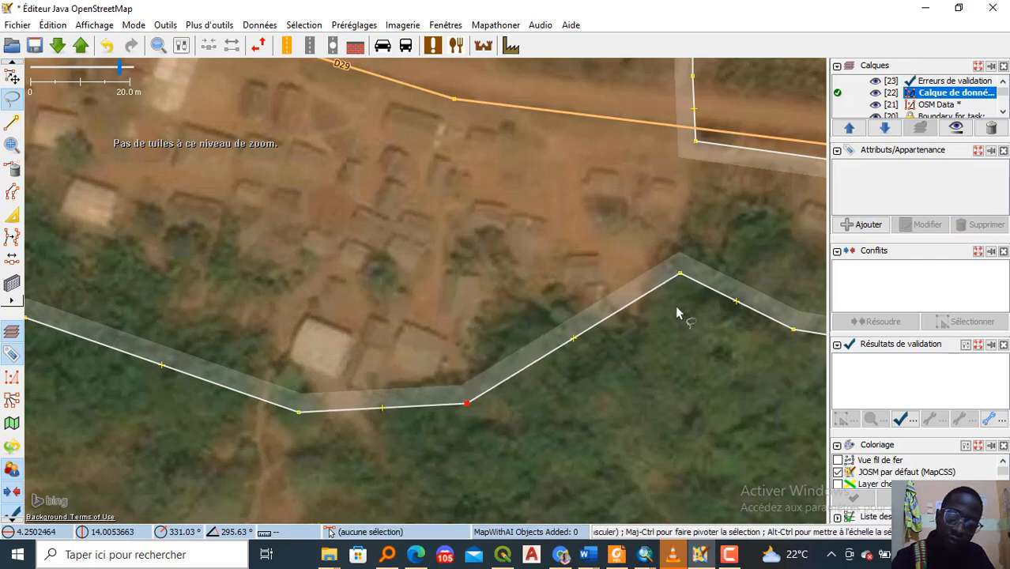
drag(680, 275, 615, 298)
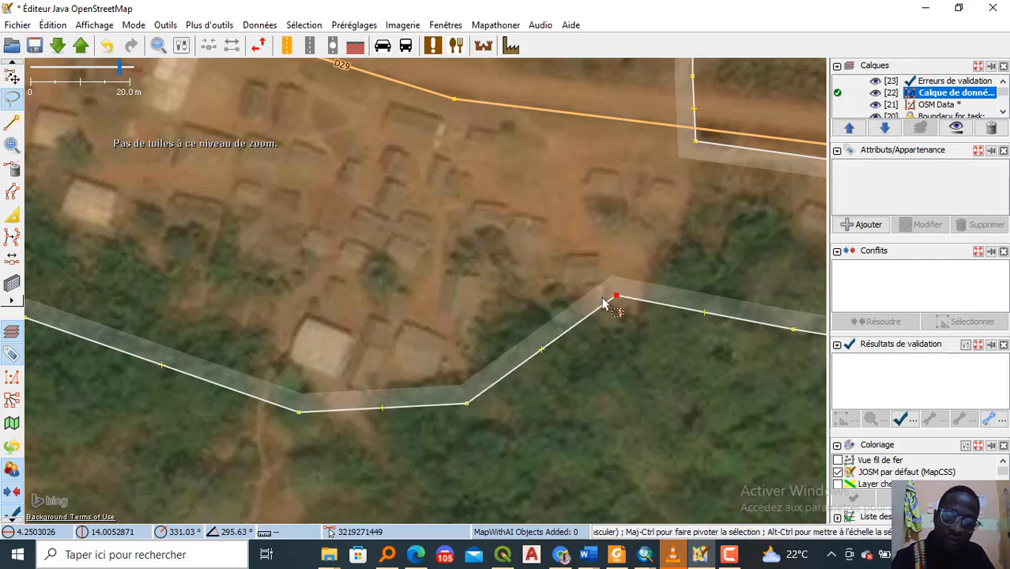
Step: Move the node of Léta's residential outline just south of the D29's western end outward to the northwest
scroll(603, 303, down, 2)
drag(523, 270, 356, 309)
scroll(271, 236, up, 3)
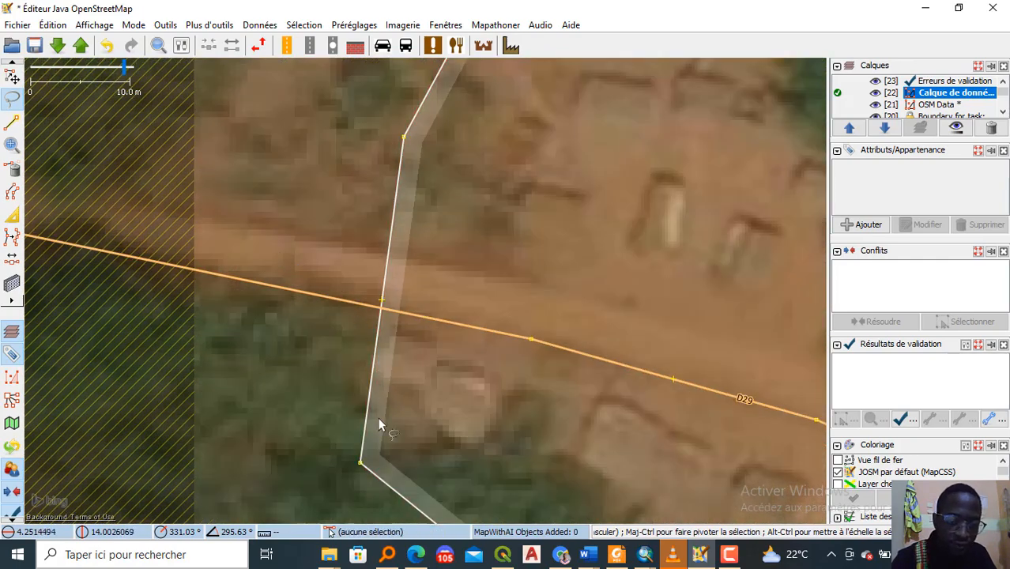
drag(360, 467, 332, 421)
Step: Extend the northwestern corner of Léta's residential outline around the outer houses and add a node on its northern edge
scroll(408, 345, down, 2)
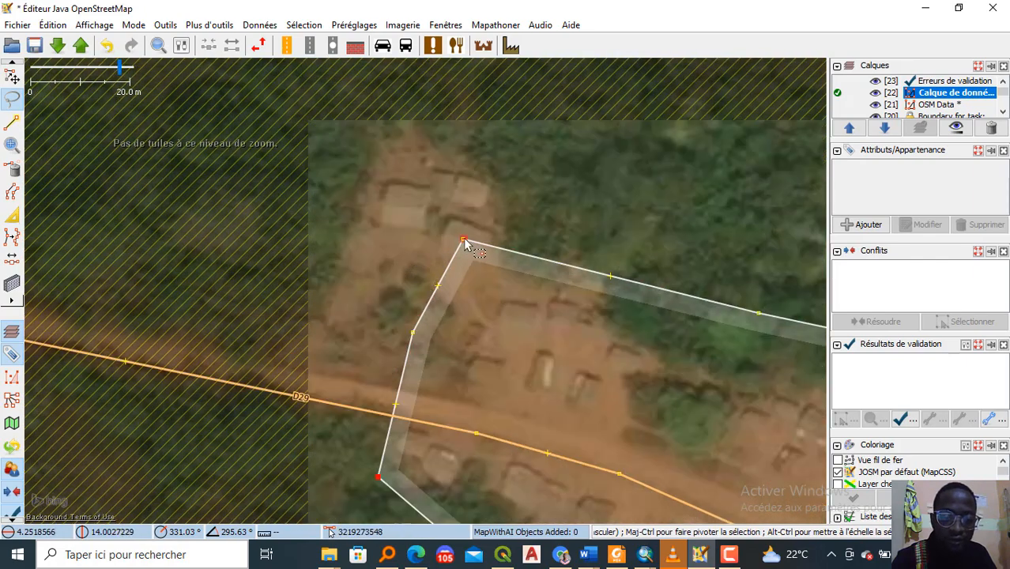
drag(463, 239, 371, 160)
click(572, 239)
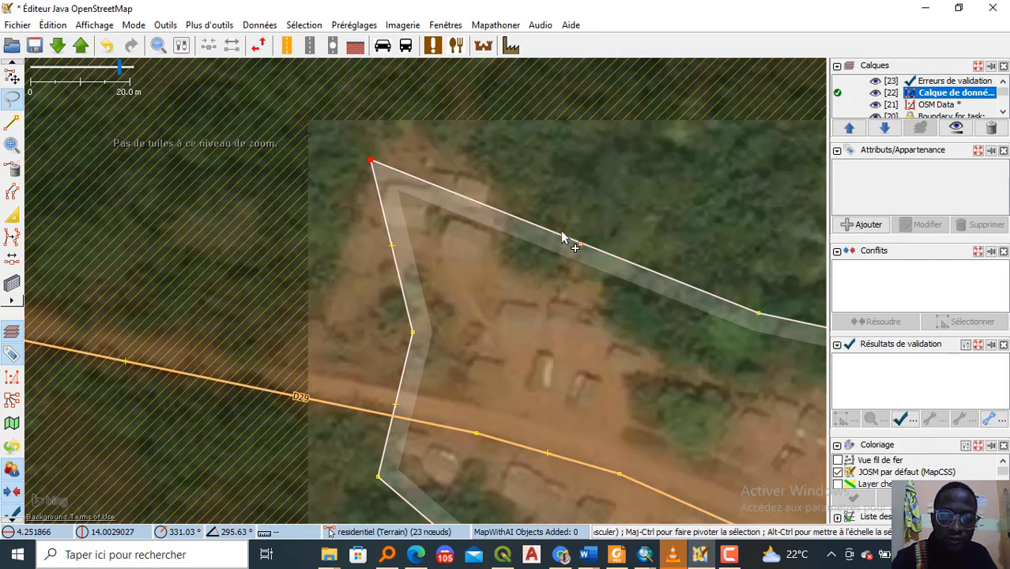
drag(566, 237, 478, 168)
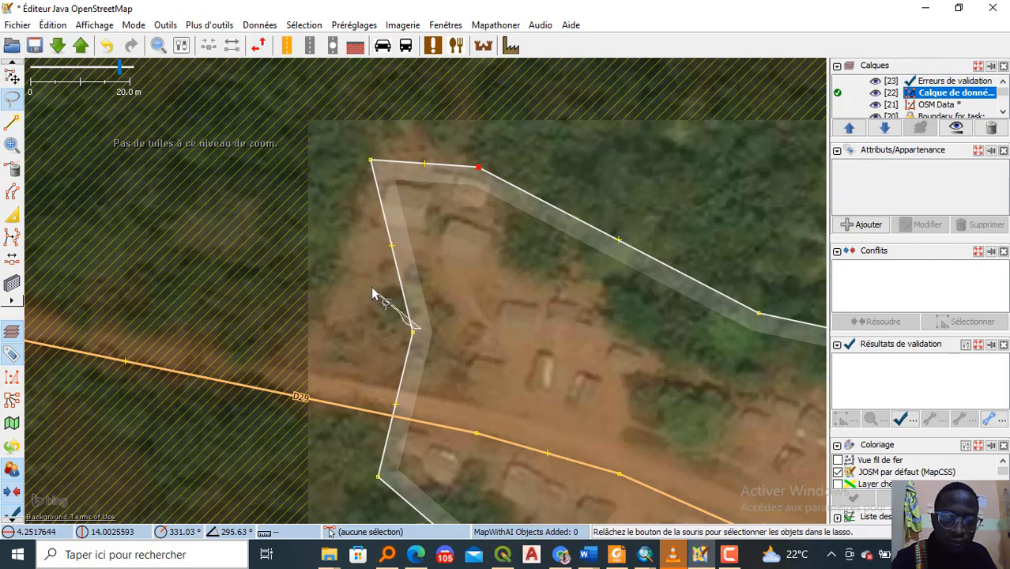
Step: Reshape the western side of Léta's outline north of the D29 with an added node and by moving the existing node west
drag(414, 334, 456, 334)
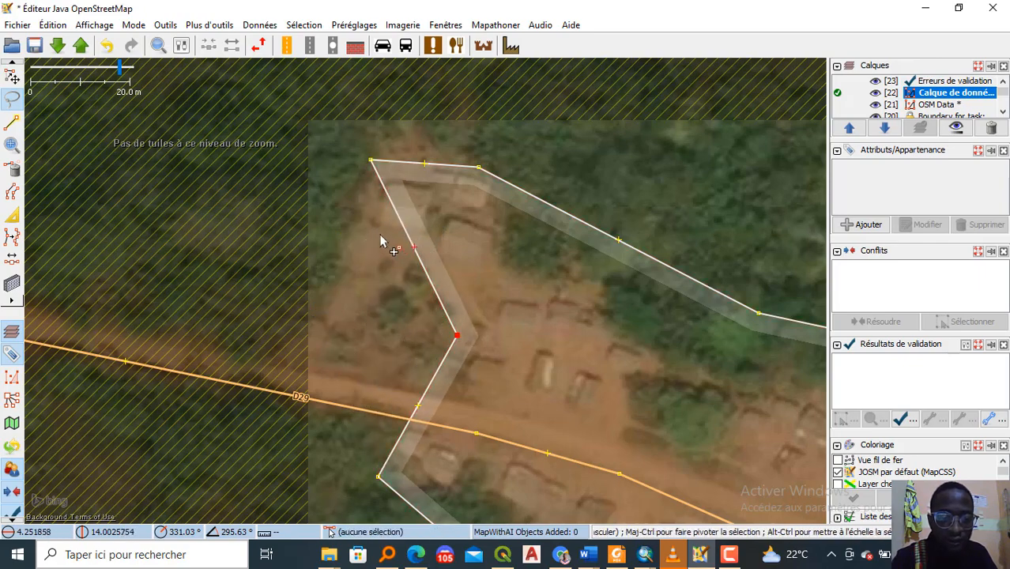
drag(412, 247, 367, 229)
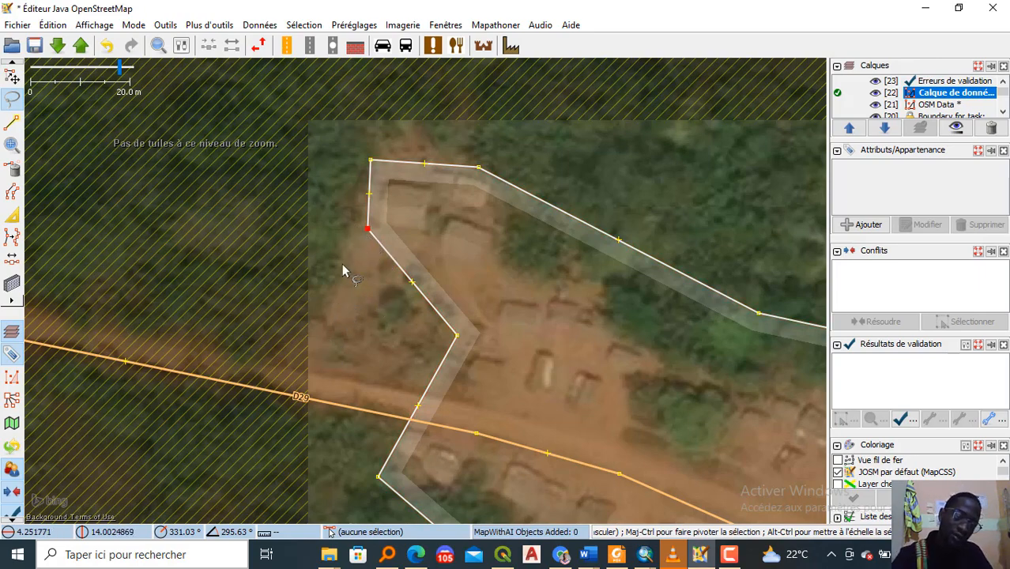
drag(457, 335, 298, 338)
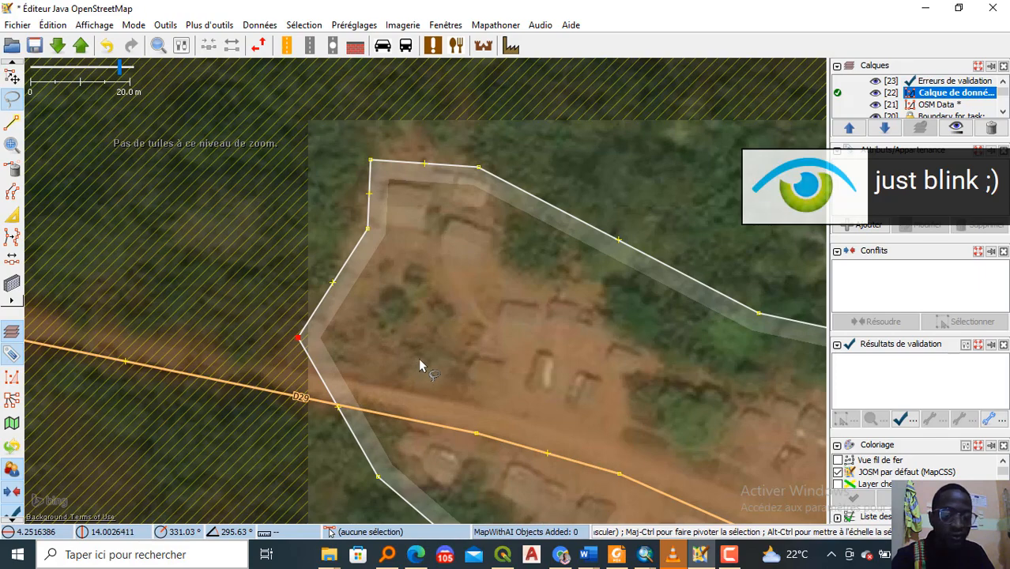
Step: Adjust the background imagery offset to bring the visible road closer to the D29 way, and check the alignment across Léta
drag(419, 360, 381, 263)
click(258, 45)
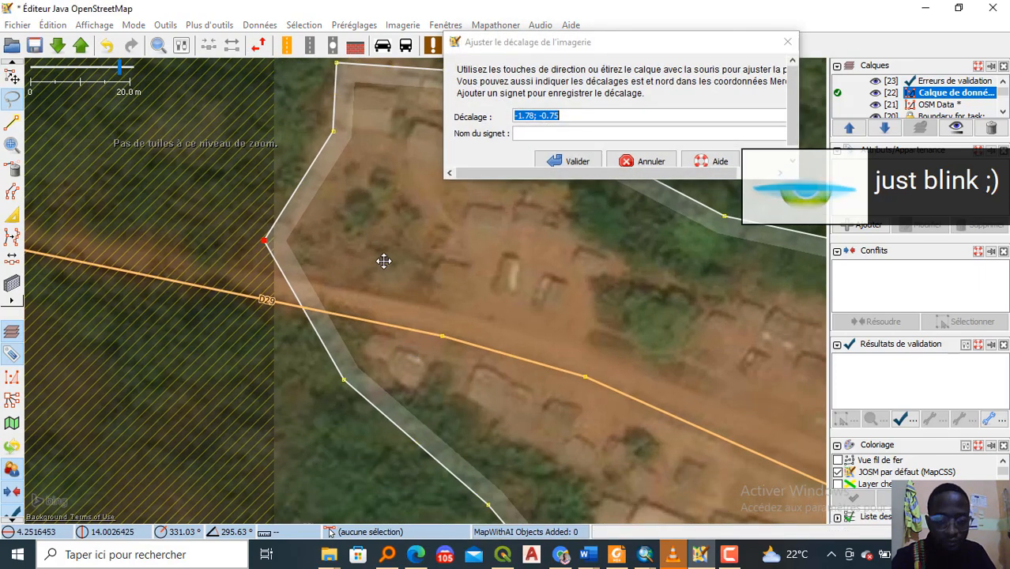
click(557, 160)
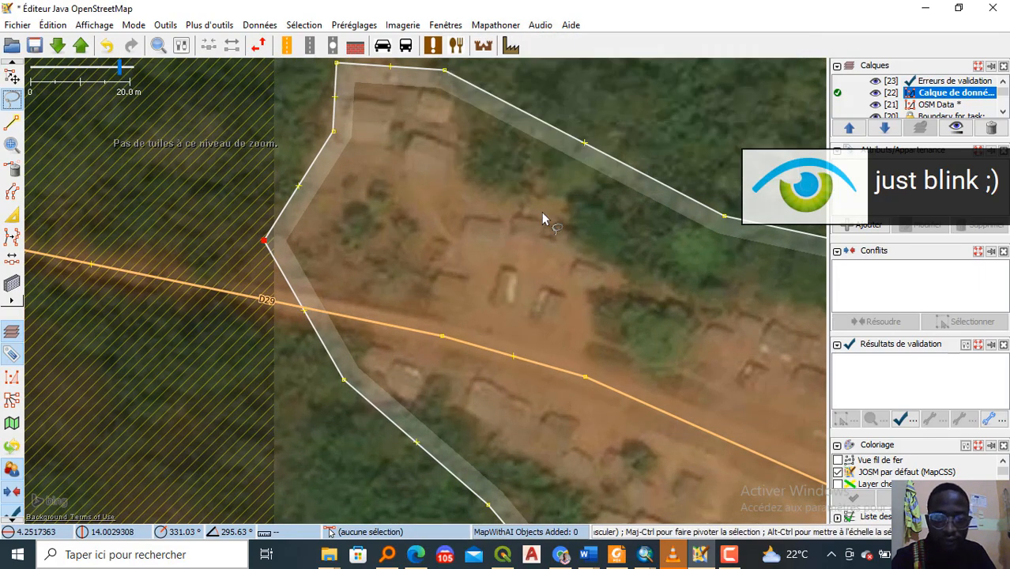
scroll(541, 220, down, 3)
scroll(589, 232, up, 3)
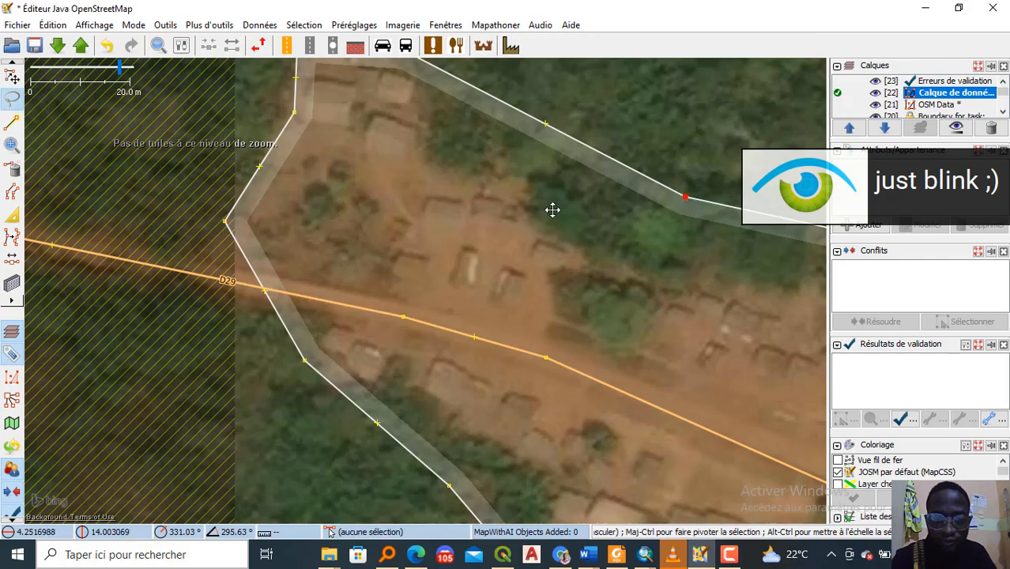
drag(542, 201, 507, 140)
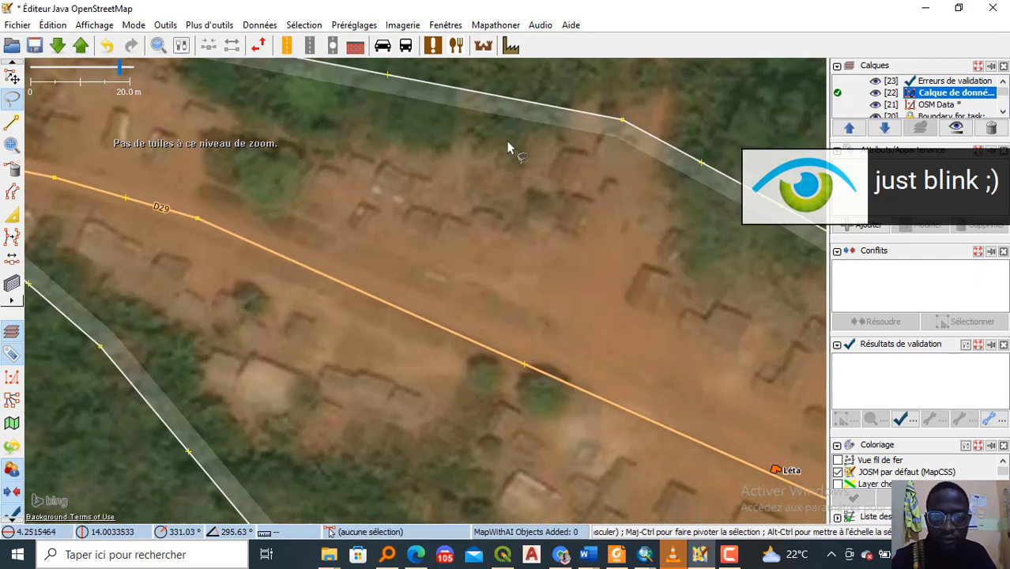
Step: Tighten the northern edge of Léta's residential outline around the houses by moving one node northeast and adding two nodes farther west
drag(621, 130, 665, 116)
drag(572, 239, 569, 384)
drag(408, 216, 406, 293)
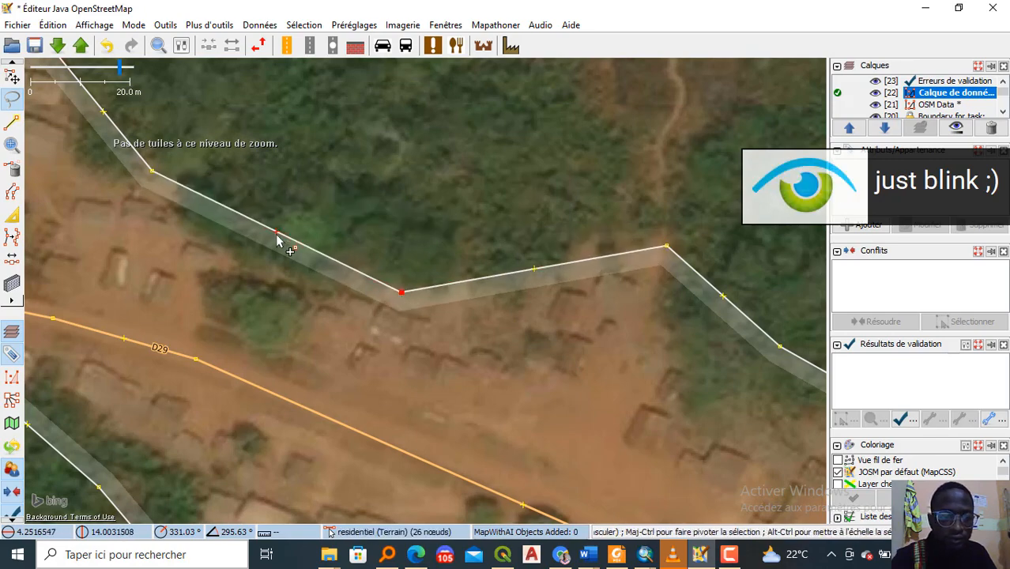
drag(278, 236, 192, 219)
Step: Pull the outline node north-northwest of the Léta place marker southwest toward the houses, excluding the woodland
click(462, 300)
key(ctrl+Right)
key(ctrl+Down)
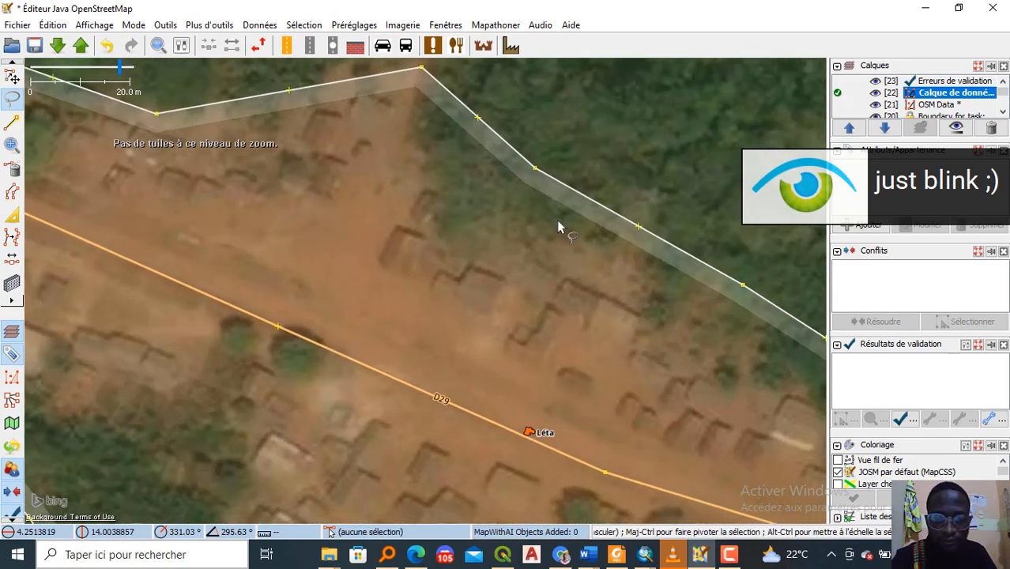
drag(528, 181, 459, 225)
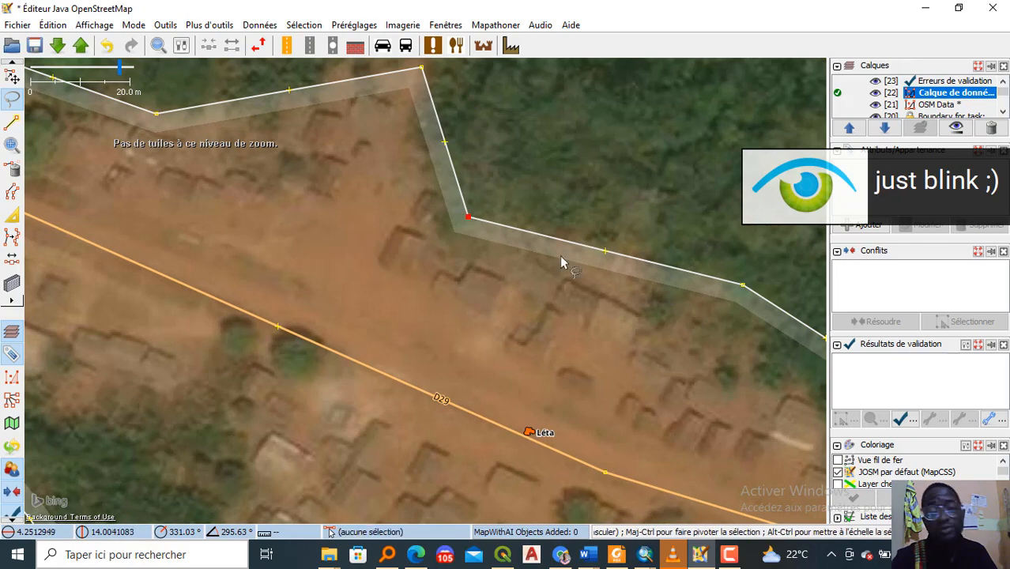
scroll(565, 258, down, 1)
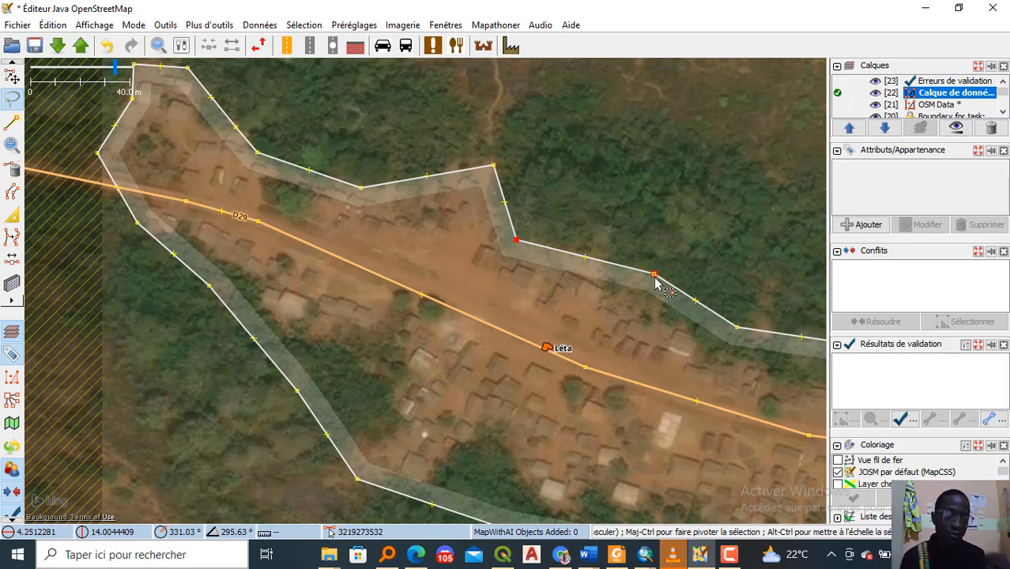
Step: Move the node on Léta's southwestern outline northeast to exclude the woodland west of the houses
click(297, 389)
scroll(298, 390, up, 2)
drag(298, 390, 443, 357)
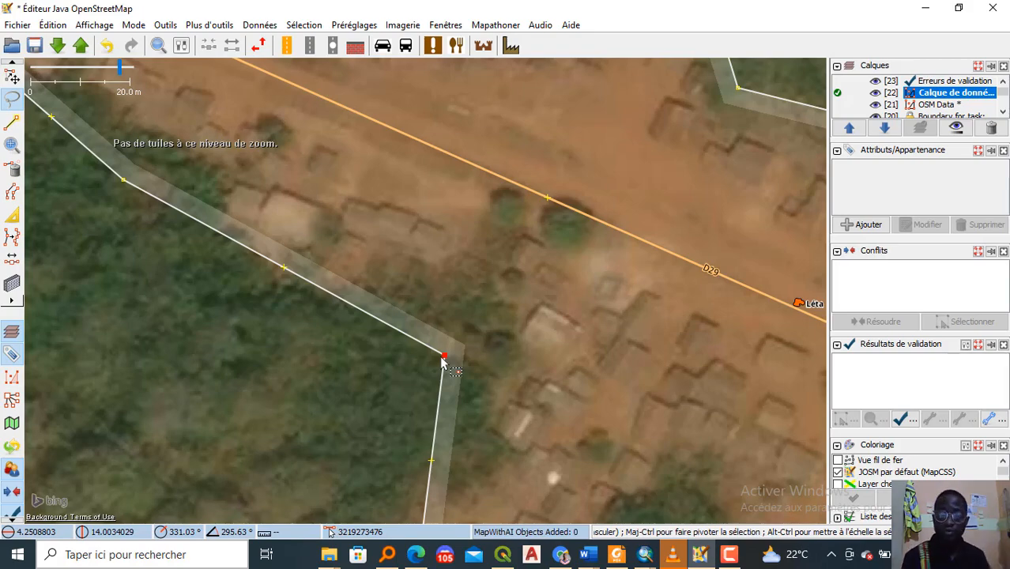
scroll(492, 315, down, 3)
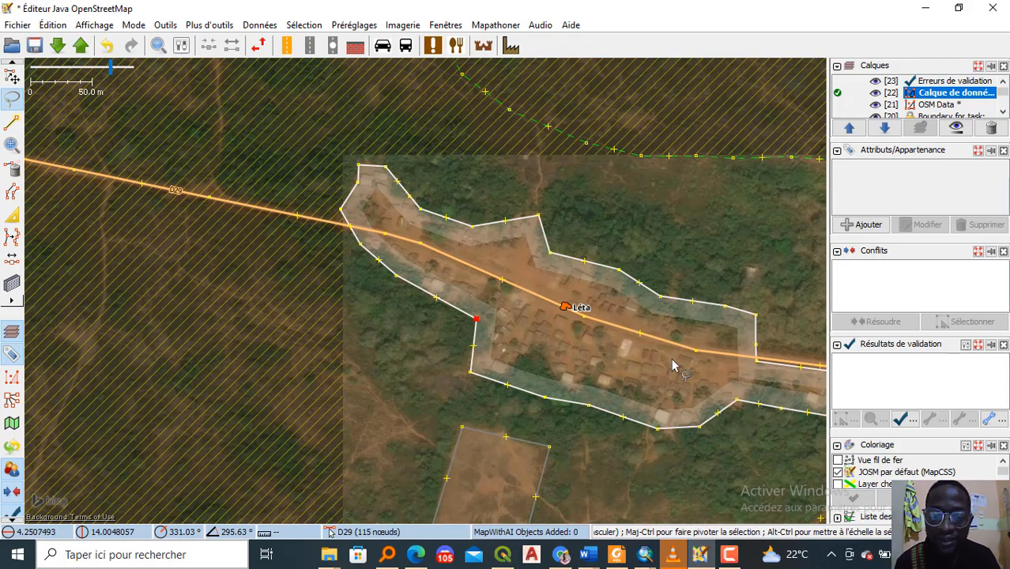
Step: Reshape the southwestern corner of Léta's outline by moving its corner and the next southern node inward and adding a node between them
scroll(625, 357, up, 3)
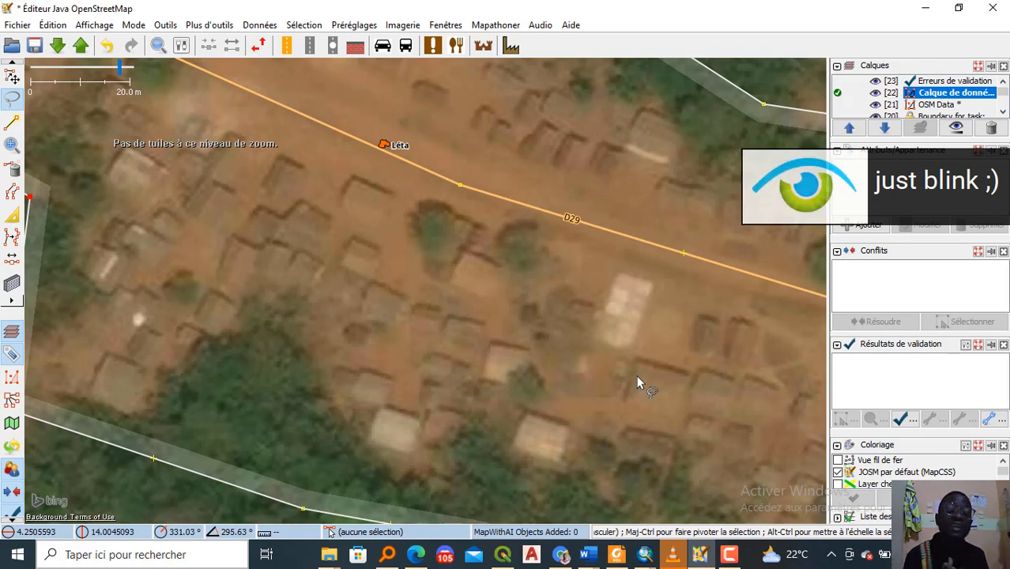
scroll(637, 383, down, 4)
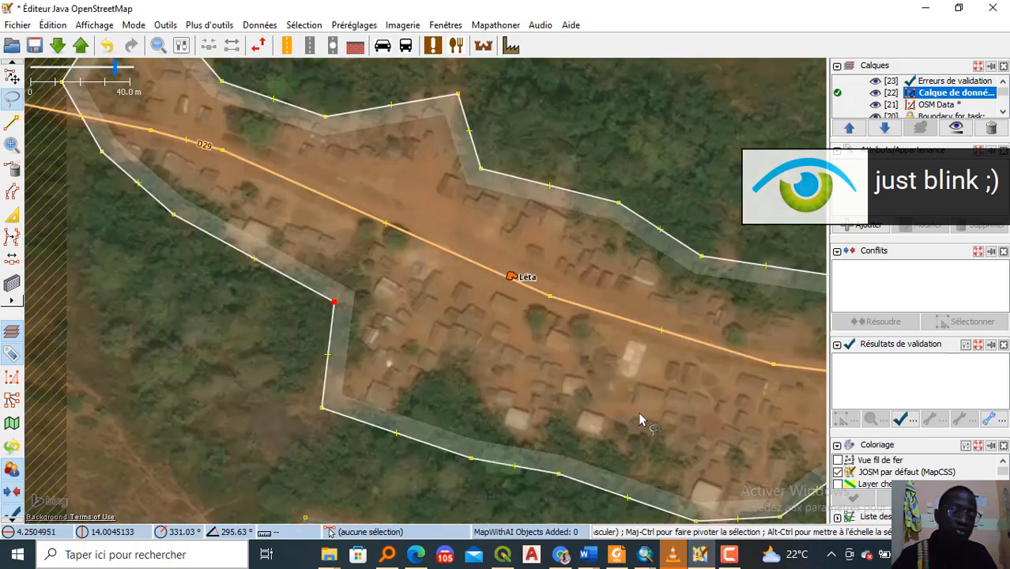
scroll(546, 411, up, 4)
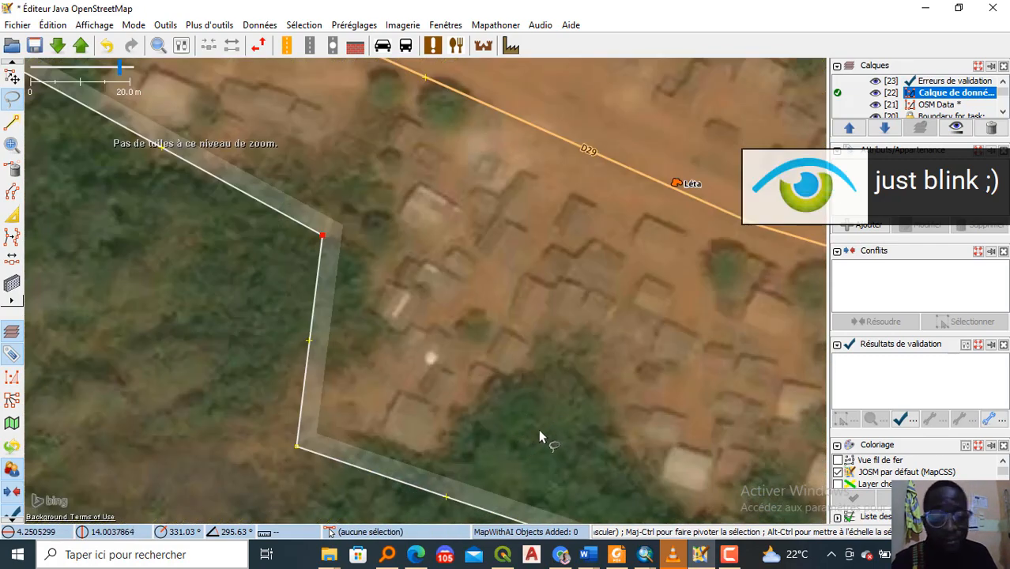
drag(539, 430, 515, 266)
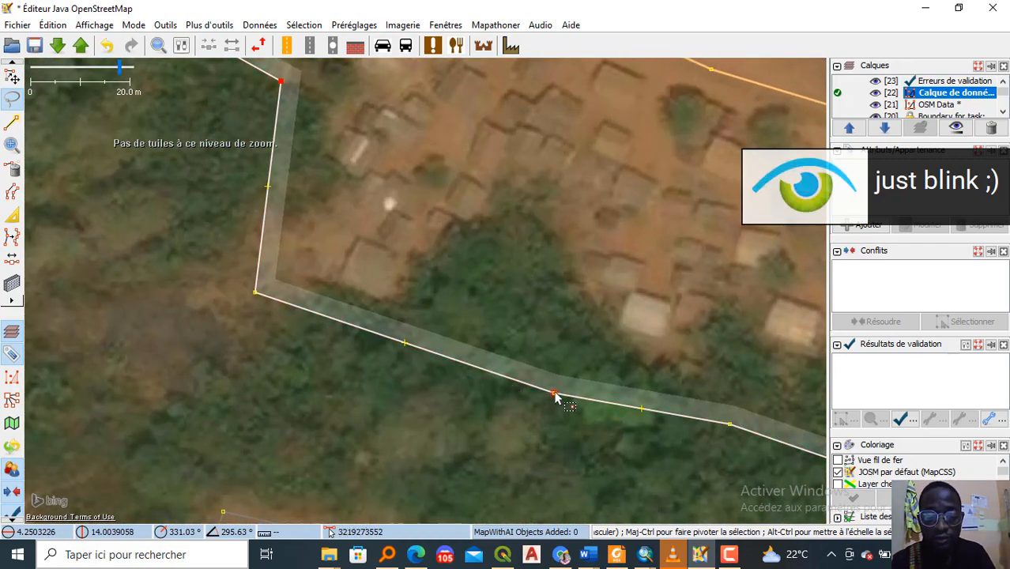
drag(554, 393, 500, 298)
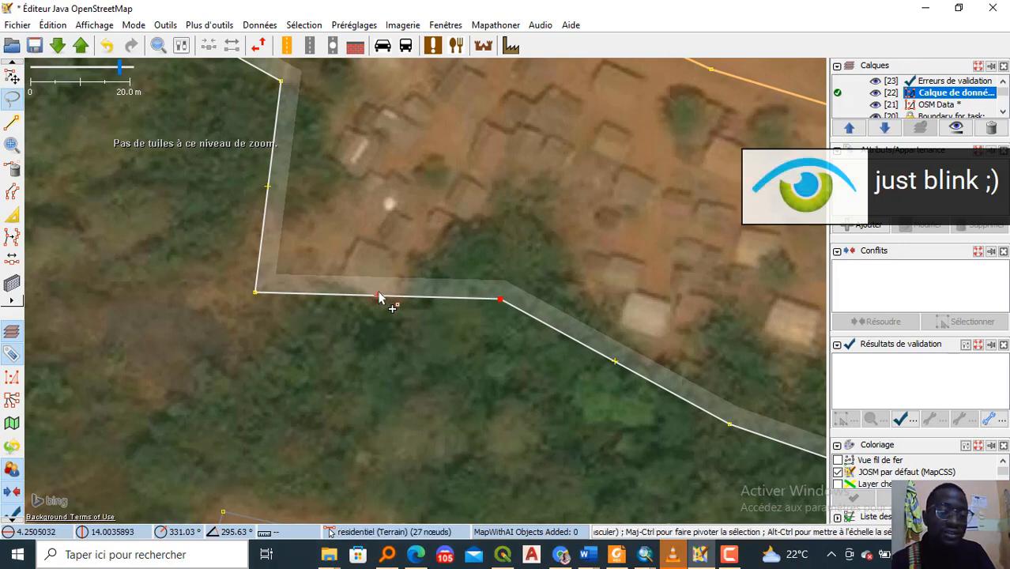
mouse_move(379, 297)
mouse_down()
mouse_move(411, 348)
mouse_move(376, 303)
mouse_move(410, 343)
mouse_move(394, 307)
mouse_up()
drag(255, 294, 281, 254)
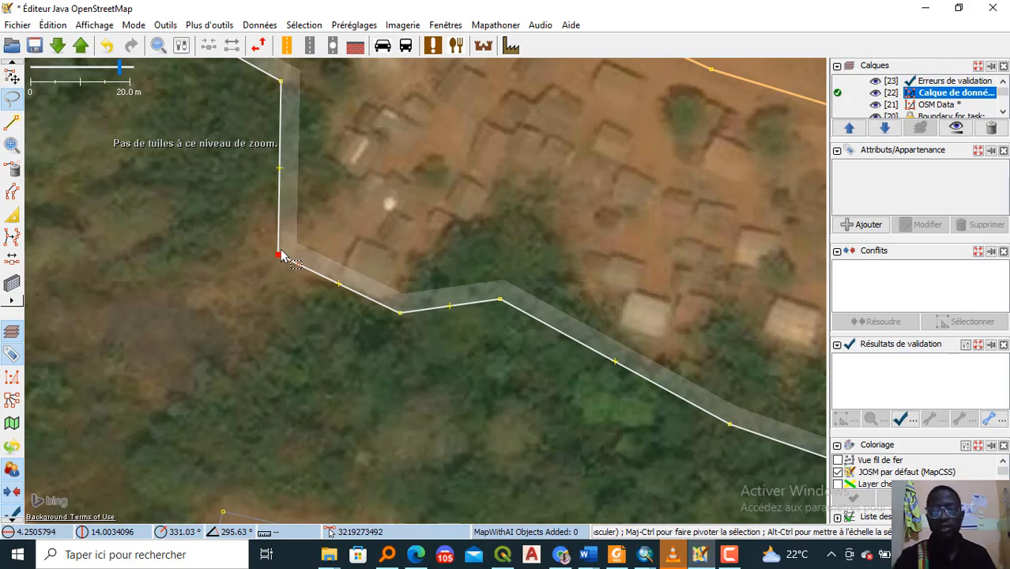
Step: Move the node on Léta's southern outline east to bring the edge closer to the southernmost houses
scroll(485, 289, down, 2)
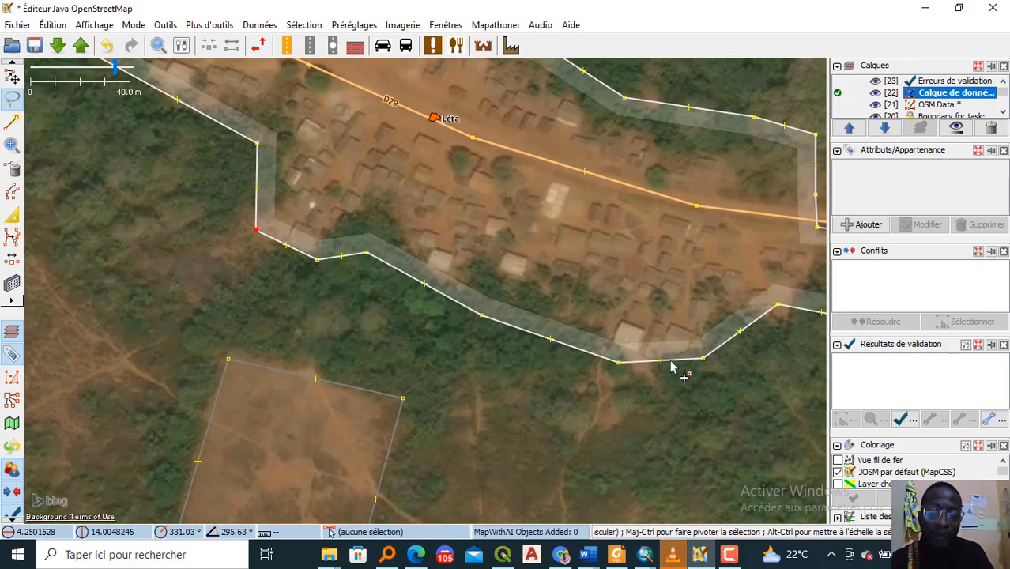
scroll(671, 366, up, 2)
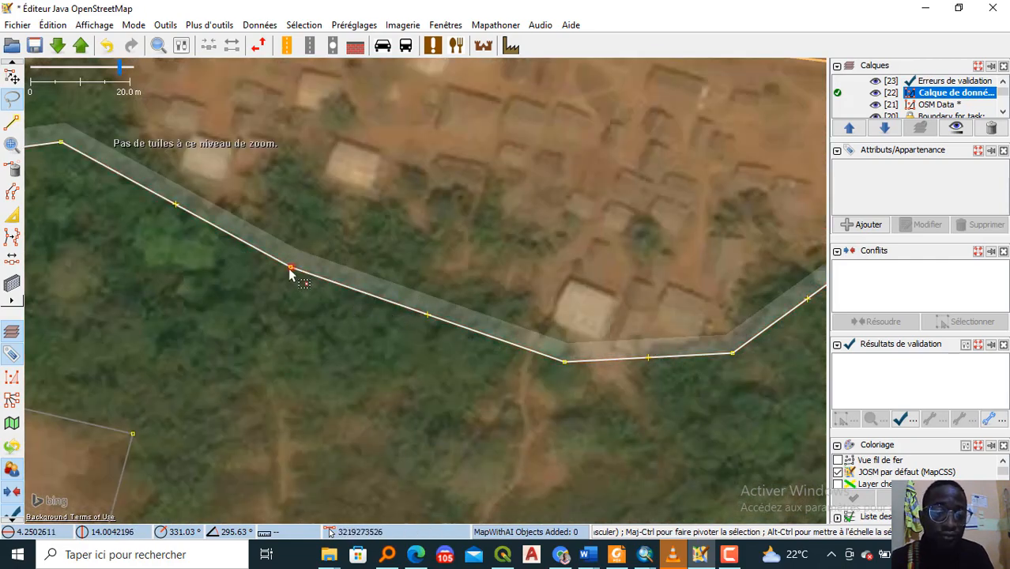
drag(290, 272, 377, 268)
scroll(399, 298, down, 2)
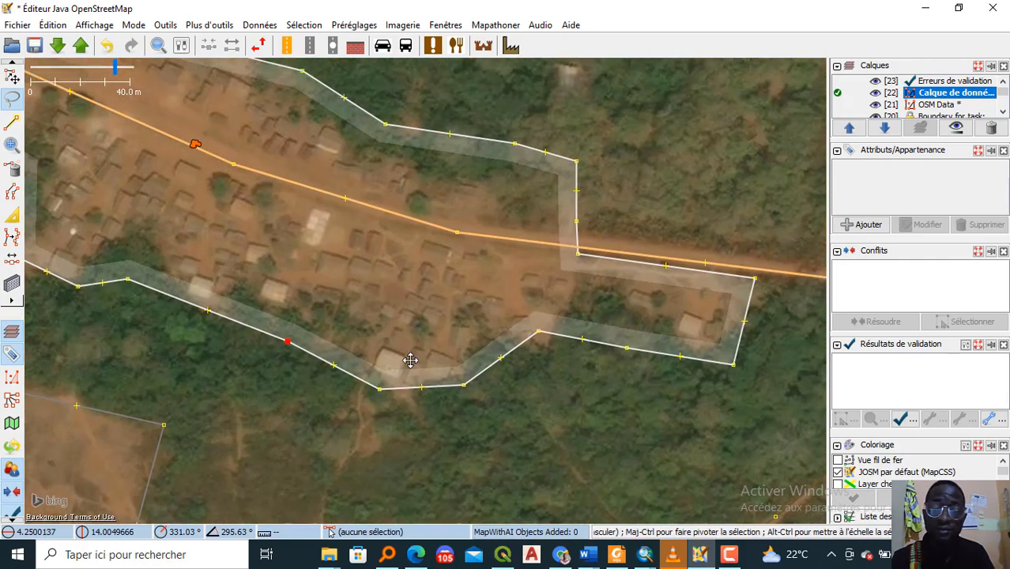
Step: Pull the two northeastern outline nodes north of the D29 inward to exclude the woodland at Léta's eastern end
drag(410, 360, 398, 367)
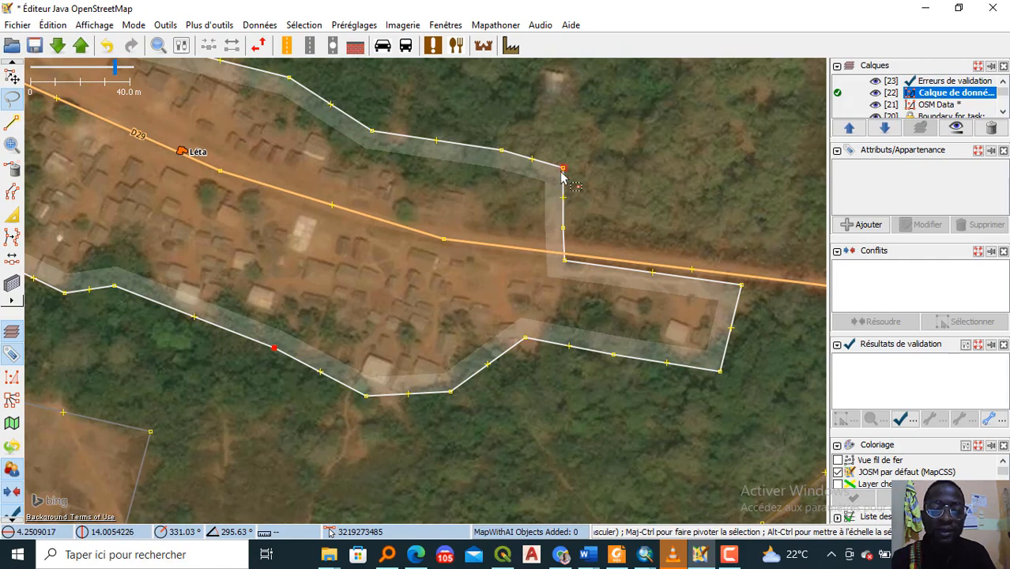
drag(563, 169, 448, 199)
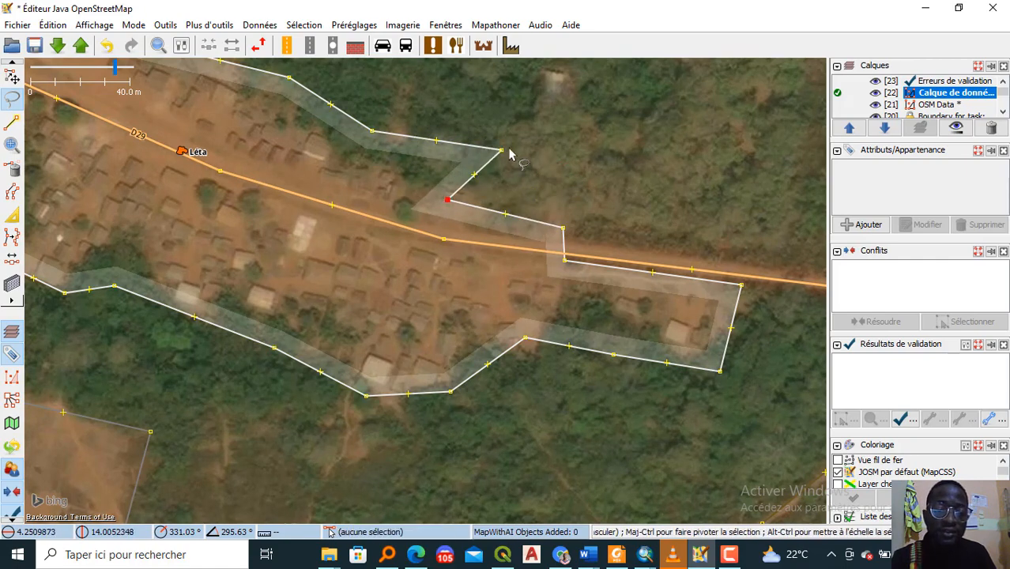
drag(502, 151, 398, 157)
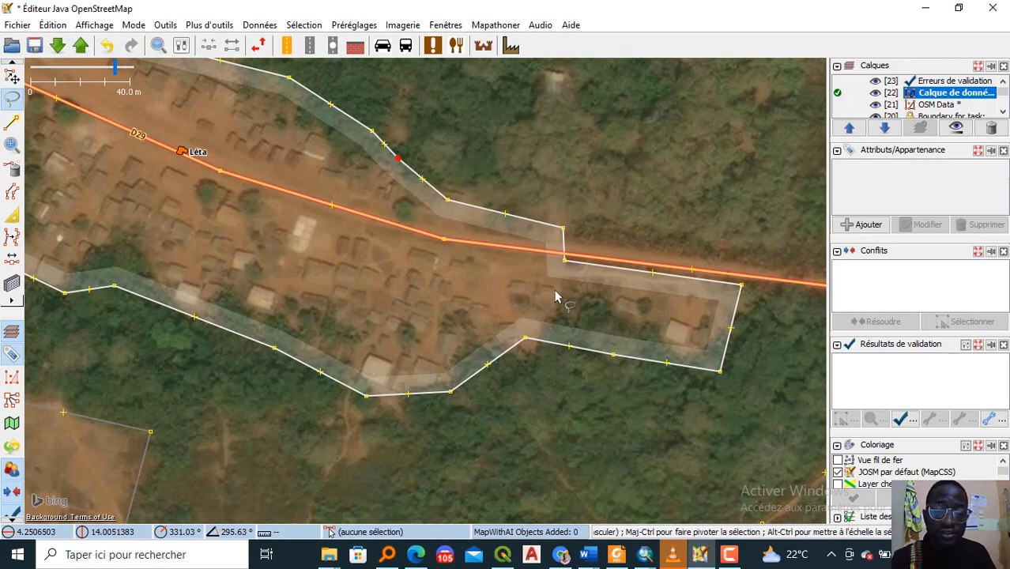
scroll(580, 270, down, 1)
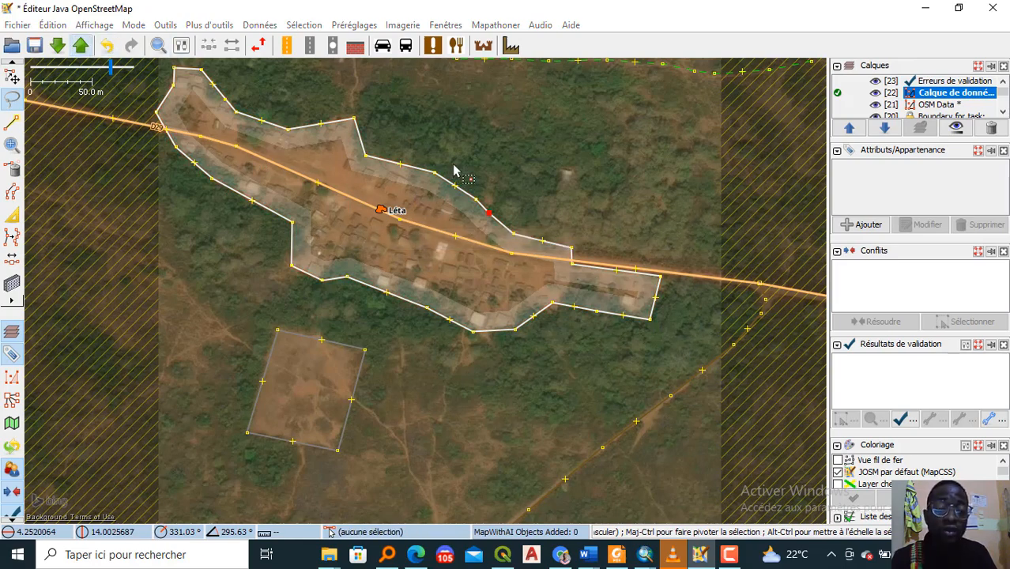
Step: Clear the previous changeset comment in the OpenStreetMap upload dialog and close the dialog without uploading
key(ctrl+shift+Up)
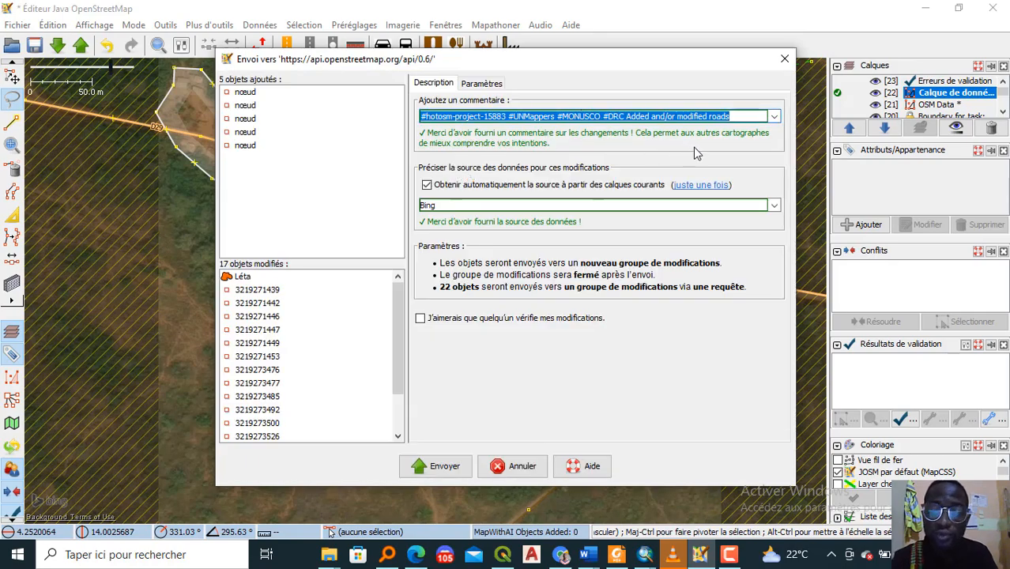
key(BackSpace)
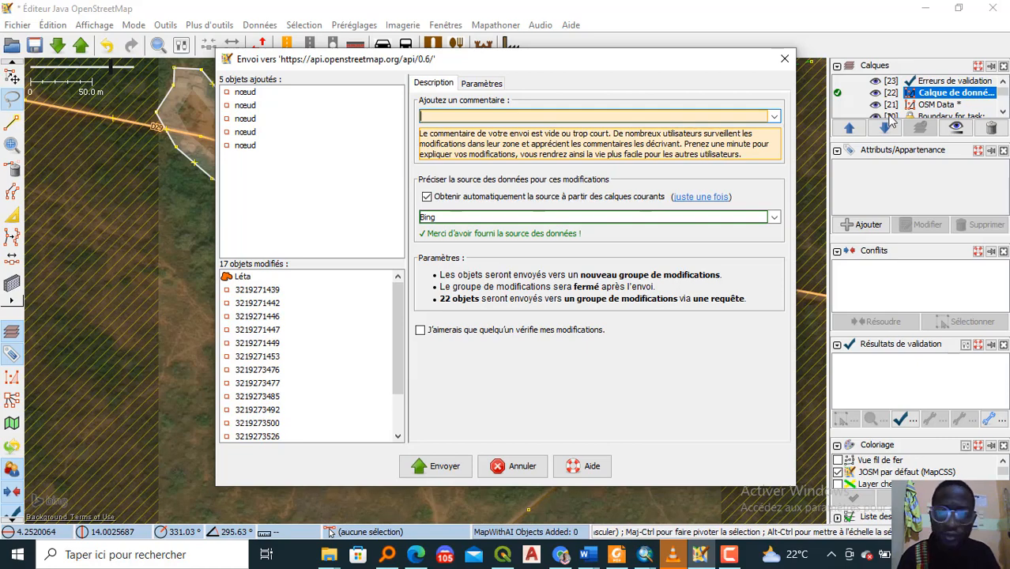
click(785, 58)
click(385, 211)
scroll(385, 213, up, 3)
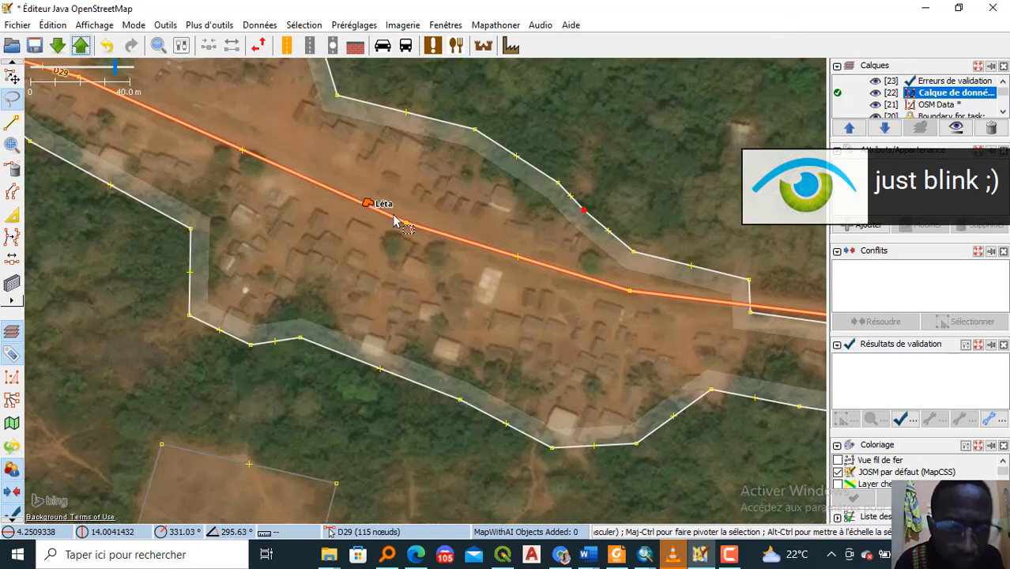
scroll(394, 214, down, 3)
click(57, 46)
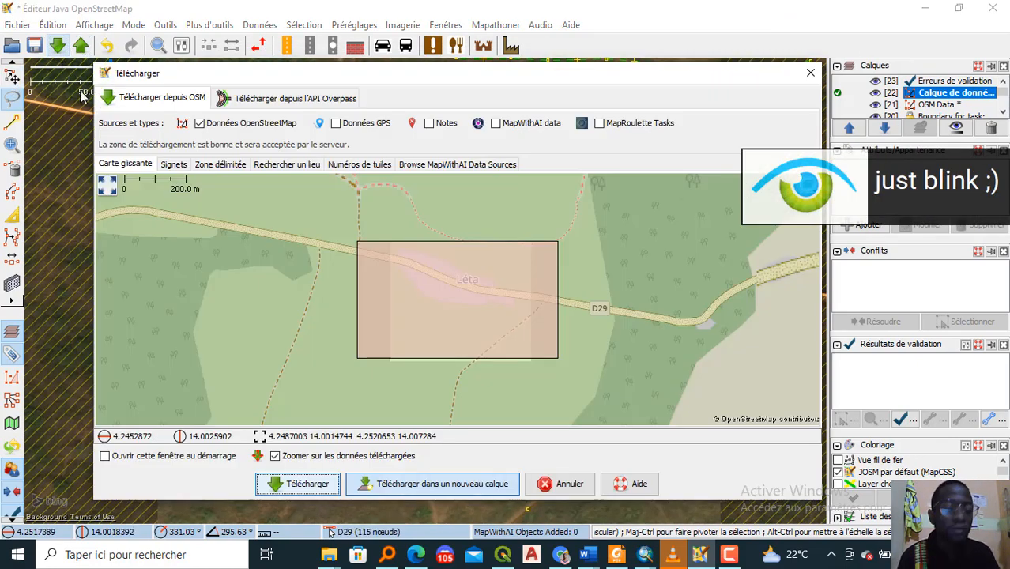
click(810, 72)
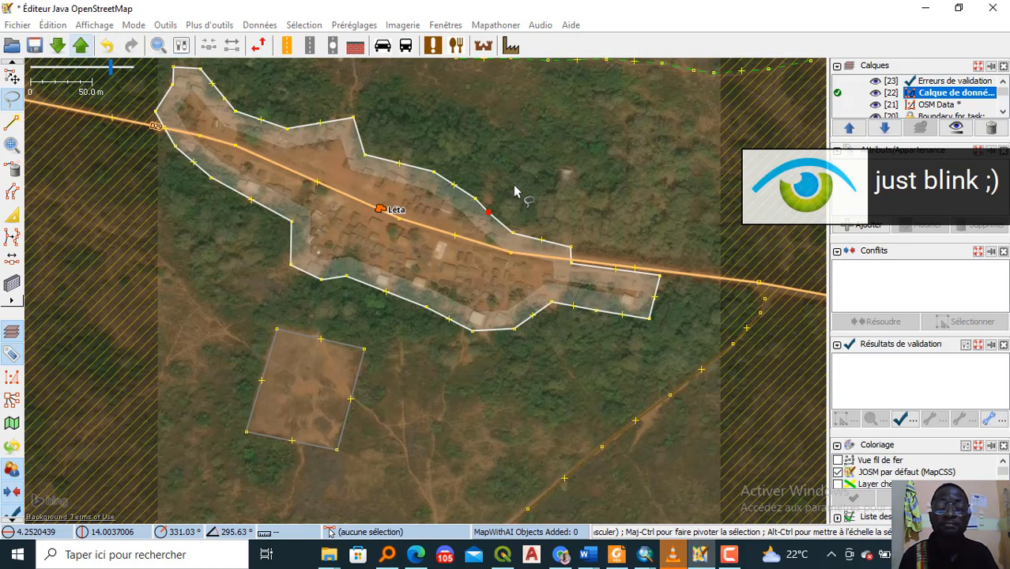
Step: Upload the Léta changes to OpenStreetMap with the changeset comment "Leta, Cameroun, modifications zone residentielles #Osm enstp"
key(ctrl+shift+Up)
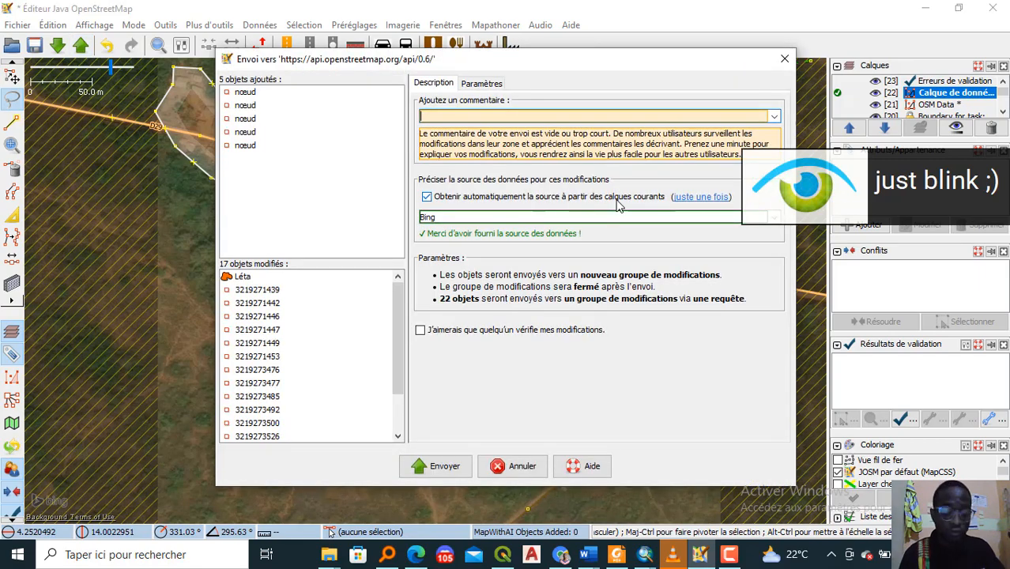
text(lea)
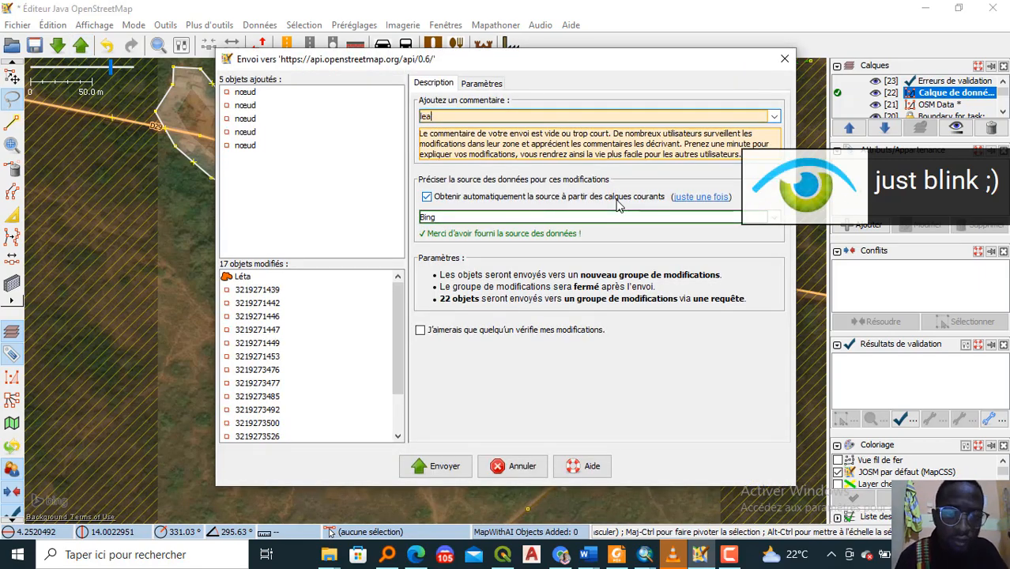
key(BackSpace)
key(BackSpace)
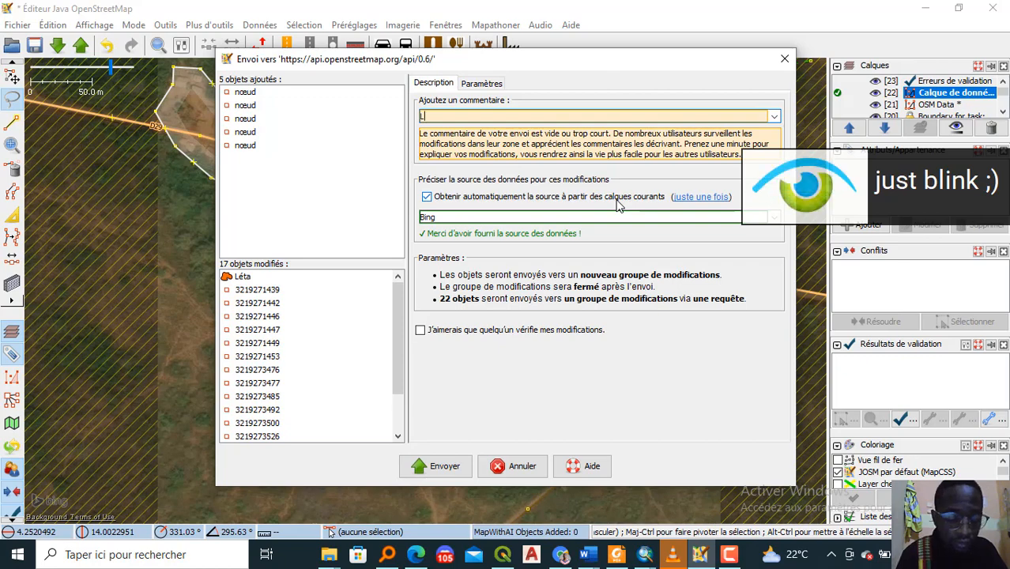
text(Leta ca)
key(BackSpace)
key(BackSpace)
key(BackSpace)
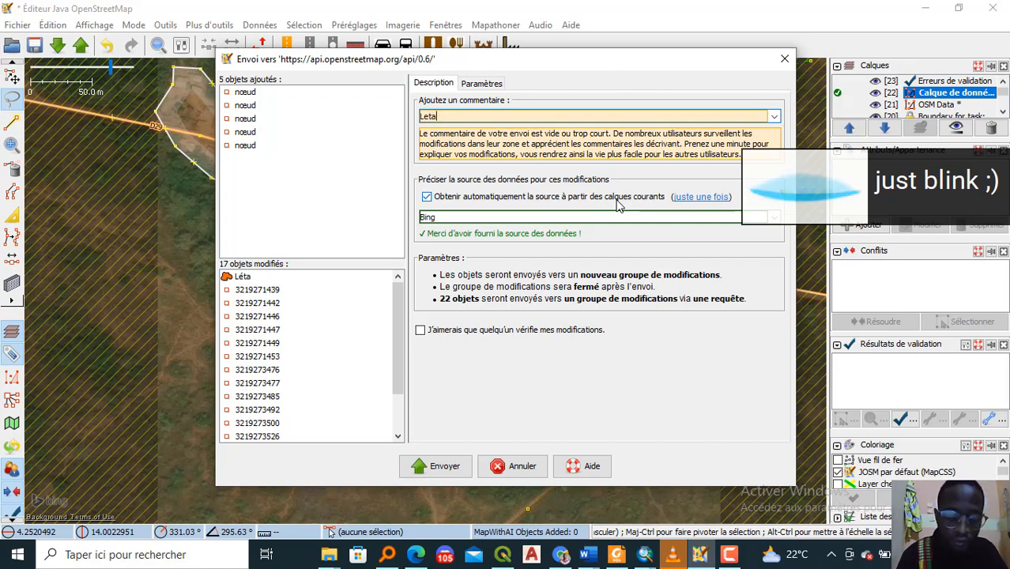
text(, C)
text(A)
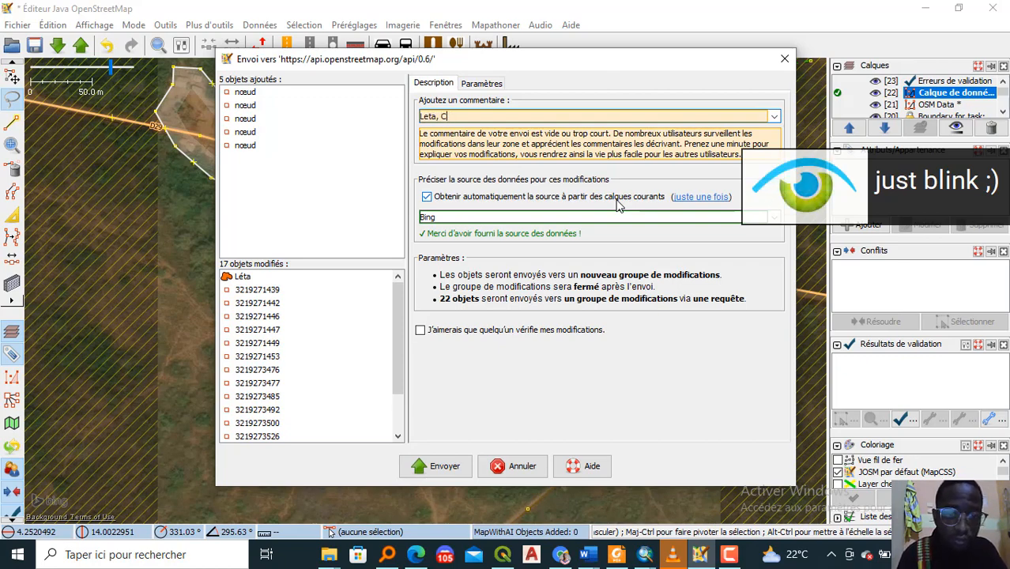
text(ameroun)
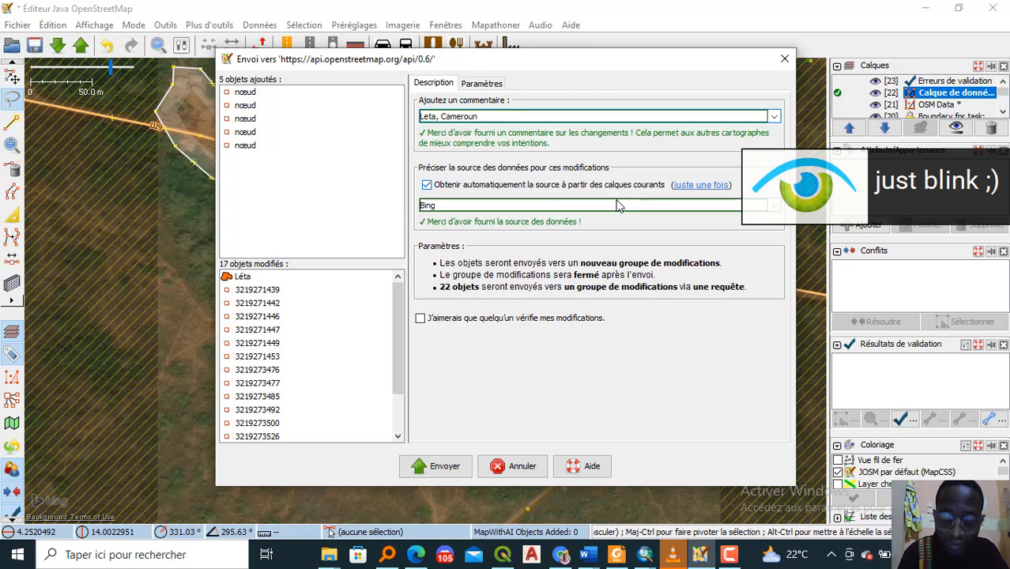
text(, )
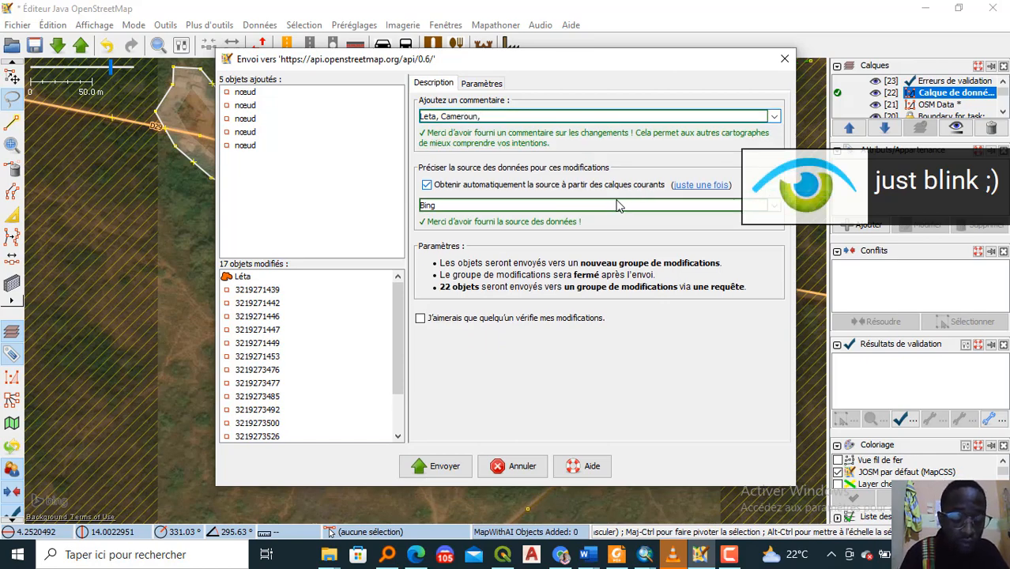
text(modif)
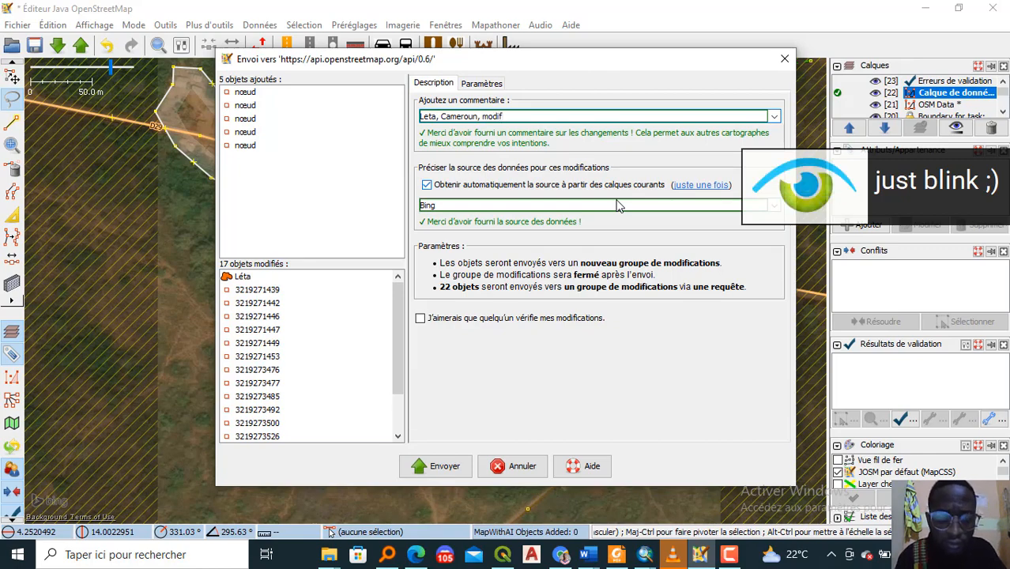
text(i)
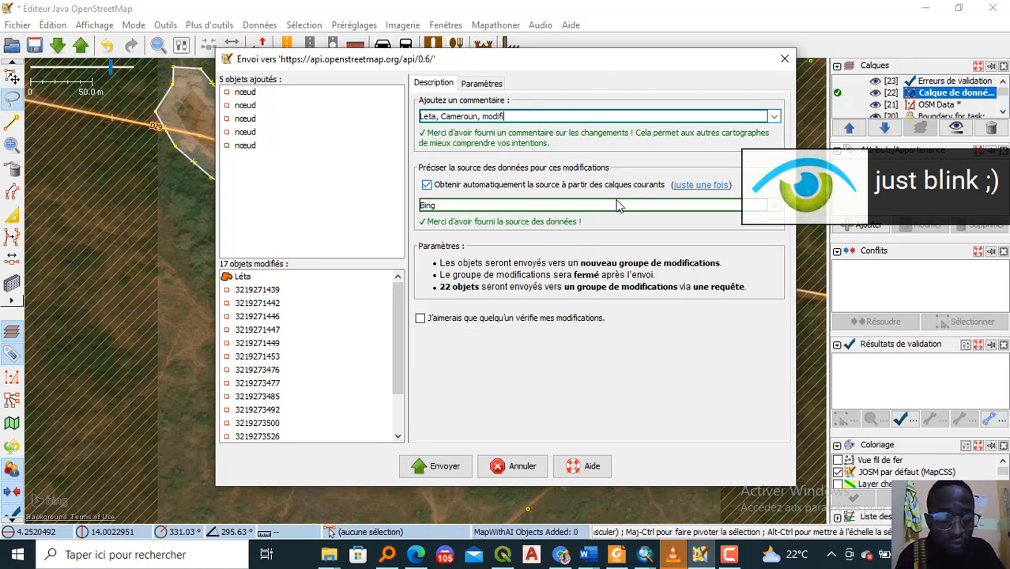
text(cations)
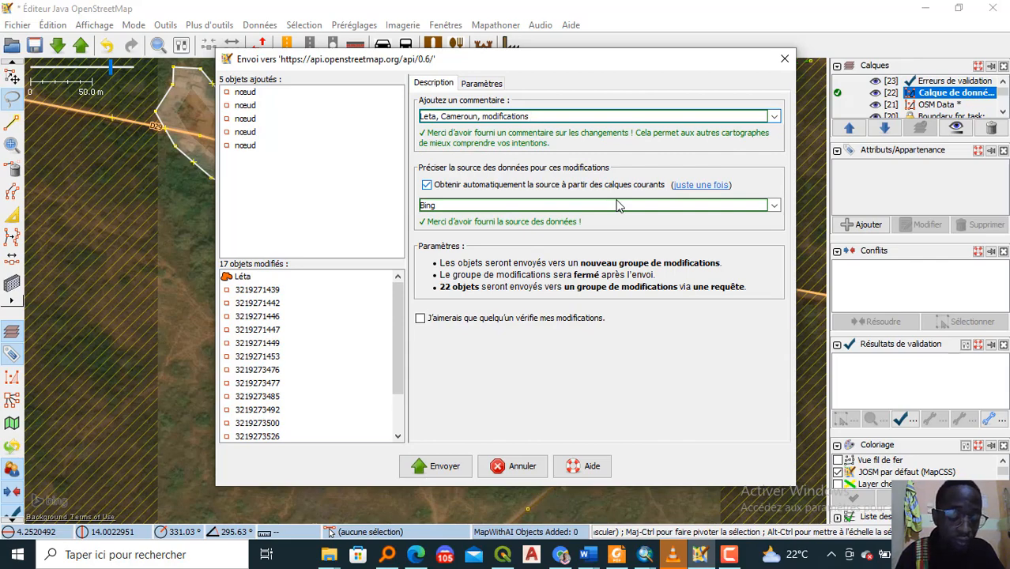
text( zo)
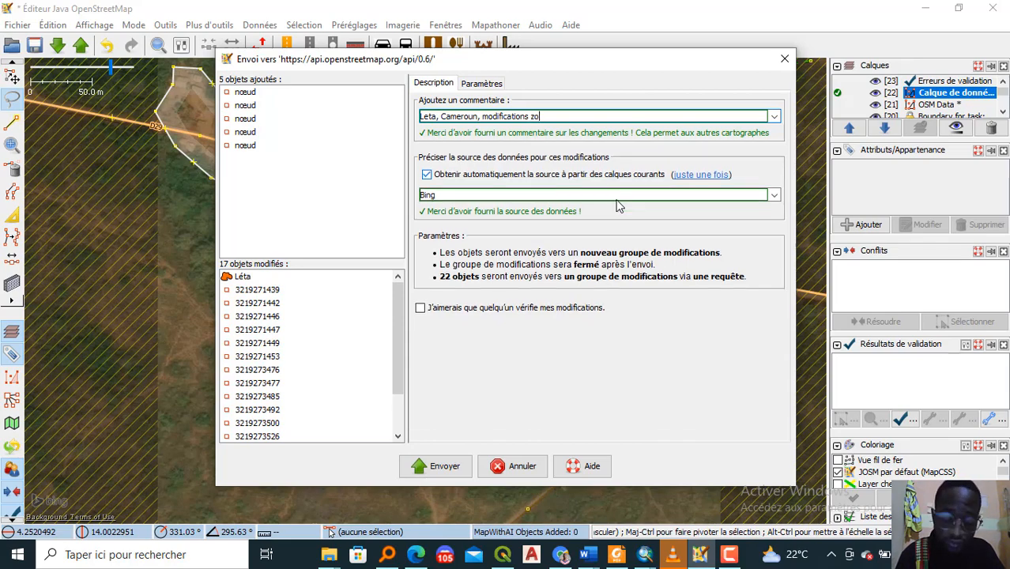
text(ne res)
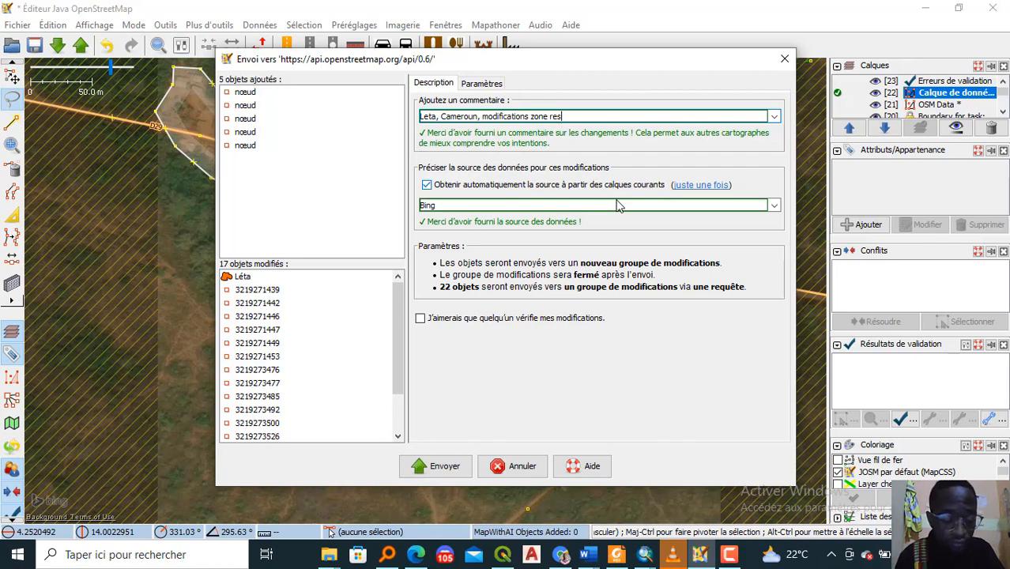
text(identi)
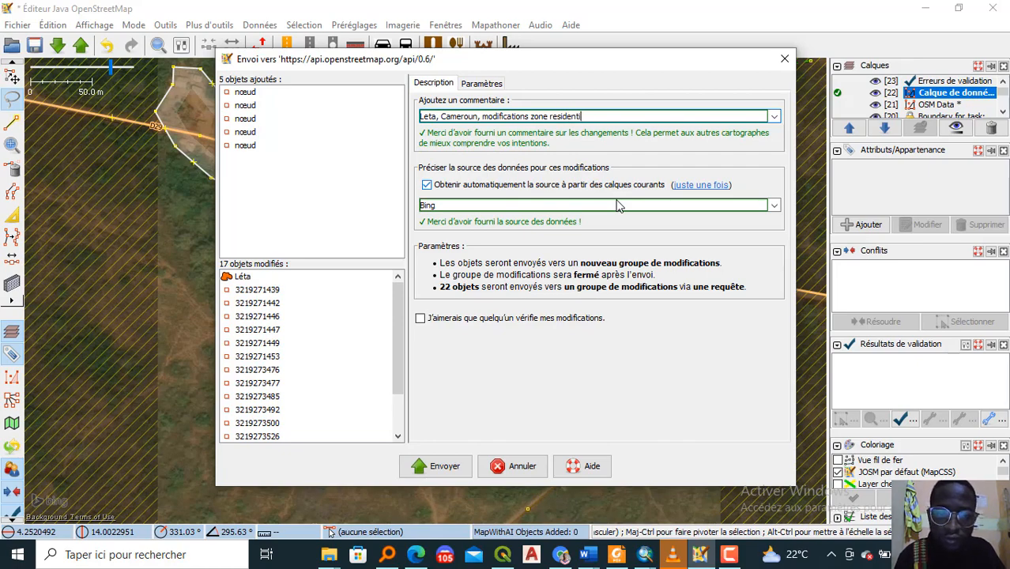
text(elles #)
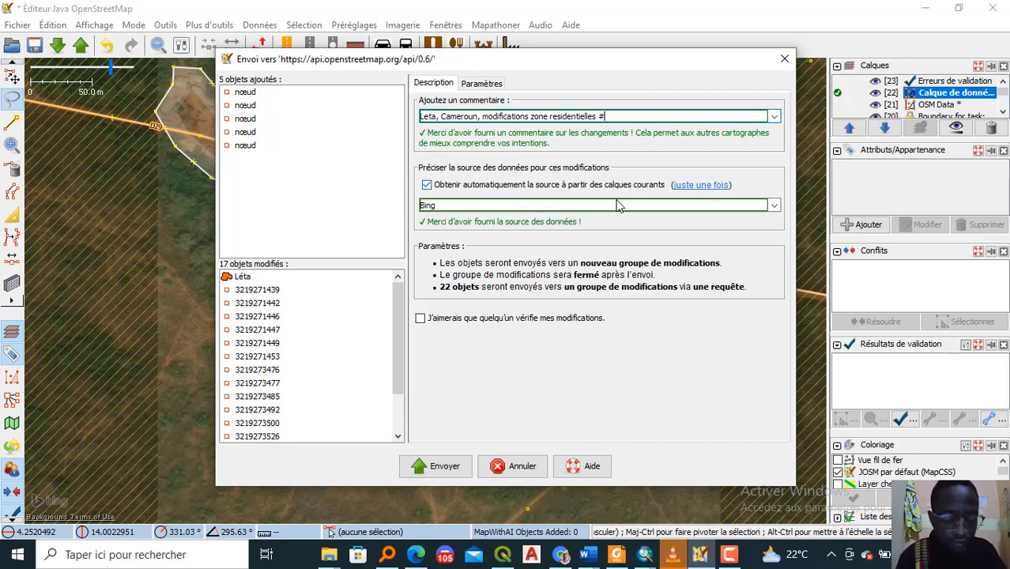
text(Osm e)
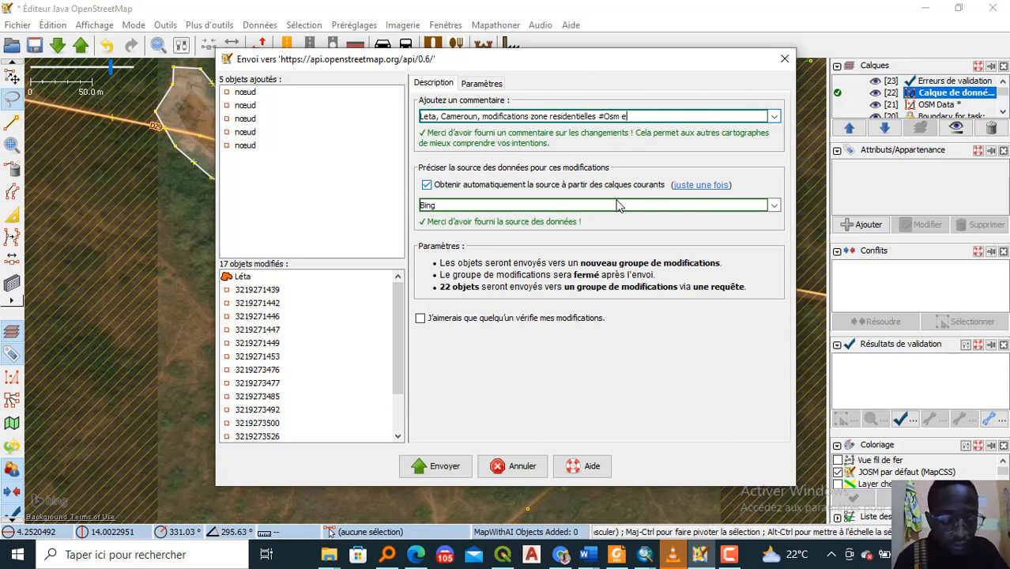
text(nstp)
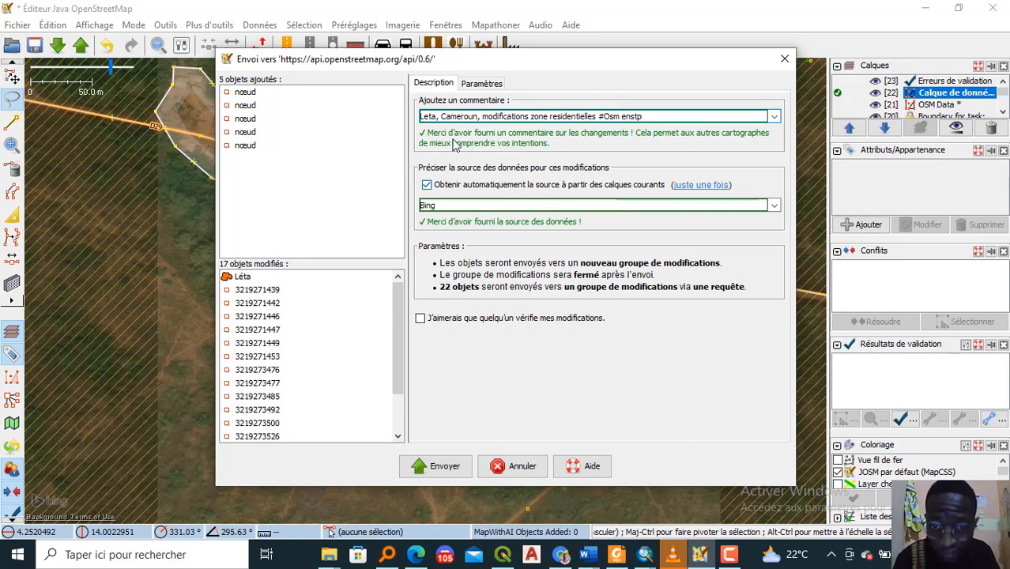
click(427, 466)
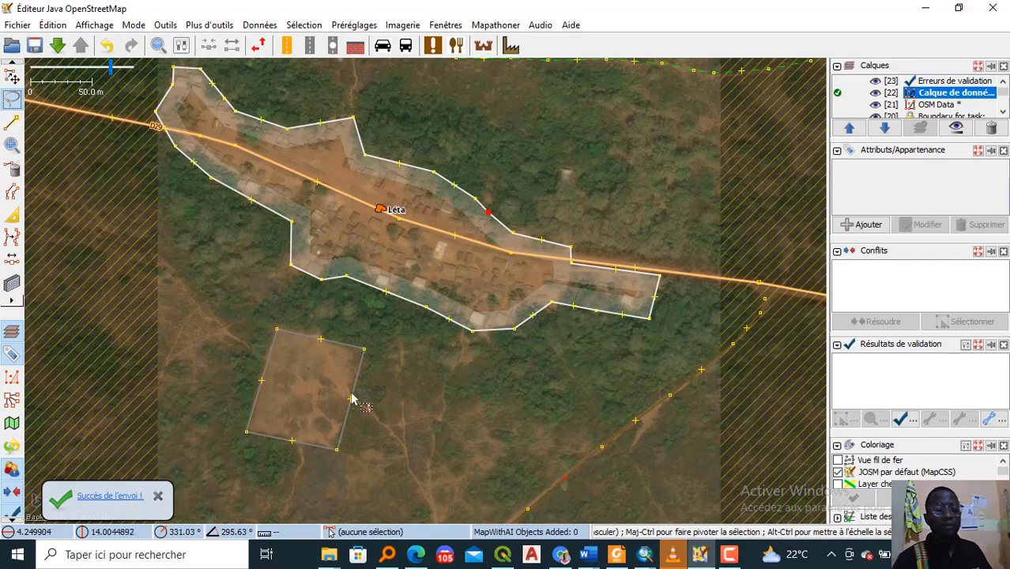
Step: Select the rectangular clearing south of Léta to view its tags
scroll(349, 400, up, 5)
scroll(350, 397, down, 2)
click(361, 350)
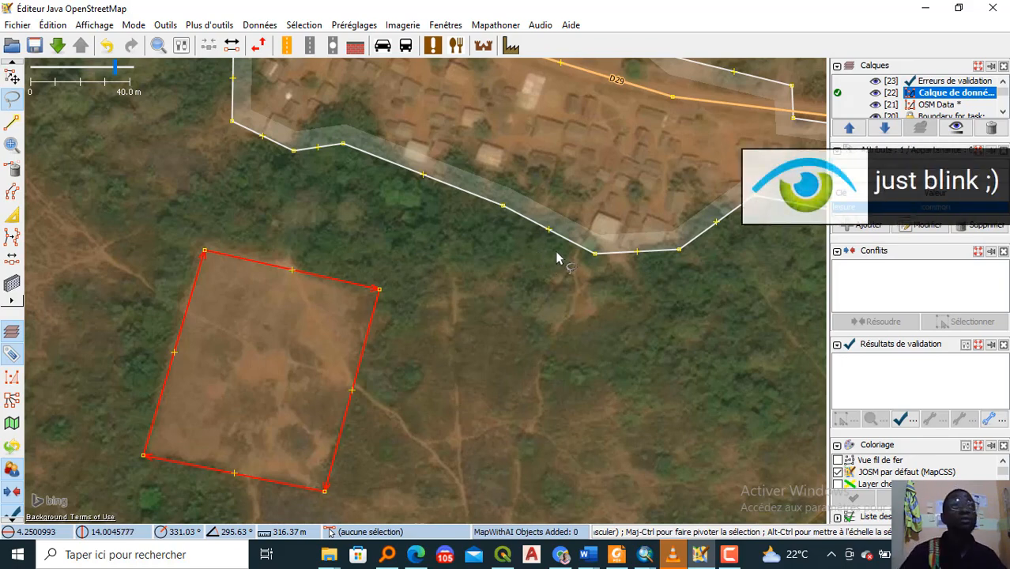
Step: Start a new way around the woodland north of Léta with four nodes along its northwestern edge
scroll(585, 267, down, 4)
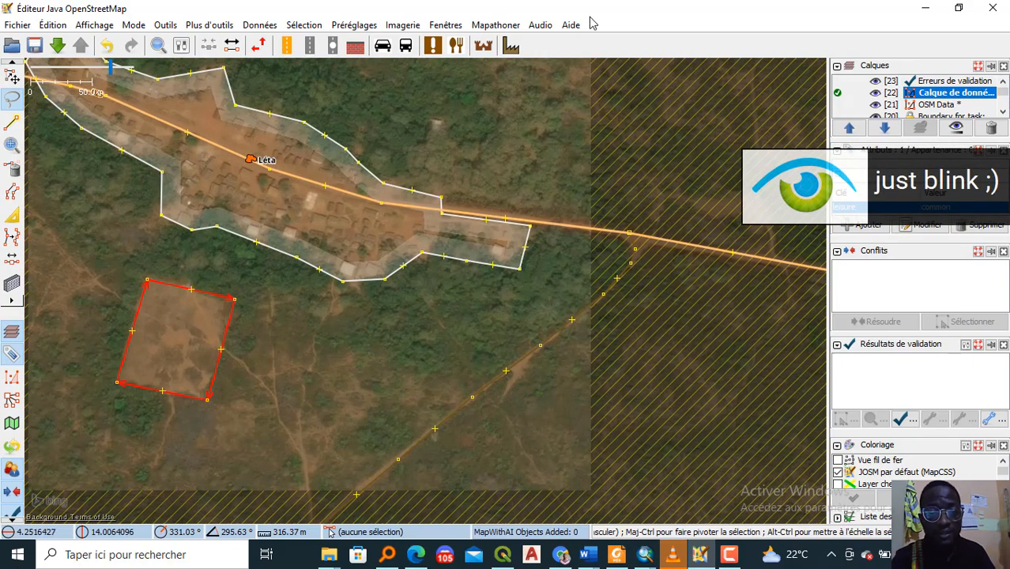
drag(495, 232, 556, 349)
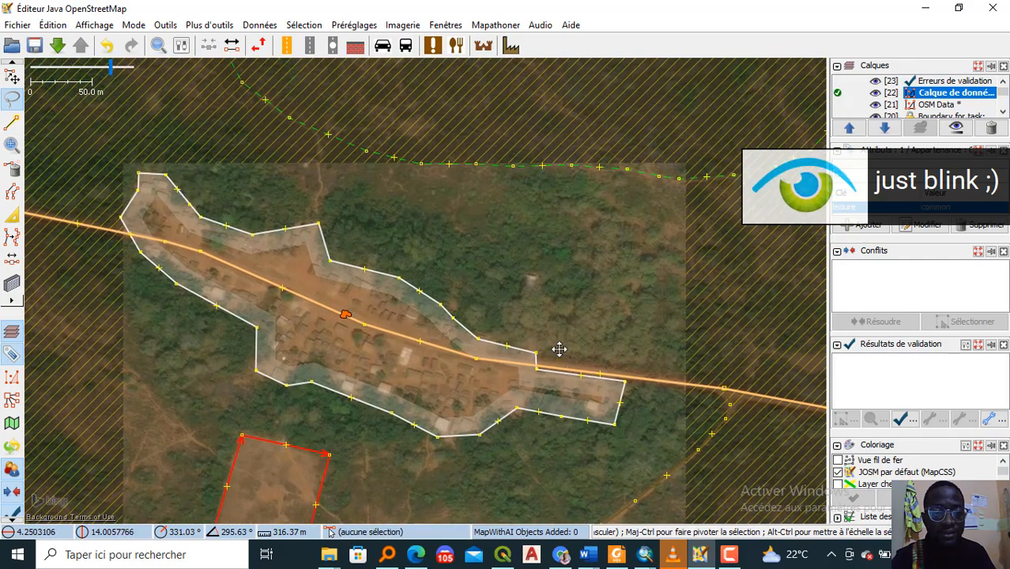
scroll(528, 315, up, 3)
drag(365, 187, 458, 228)
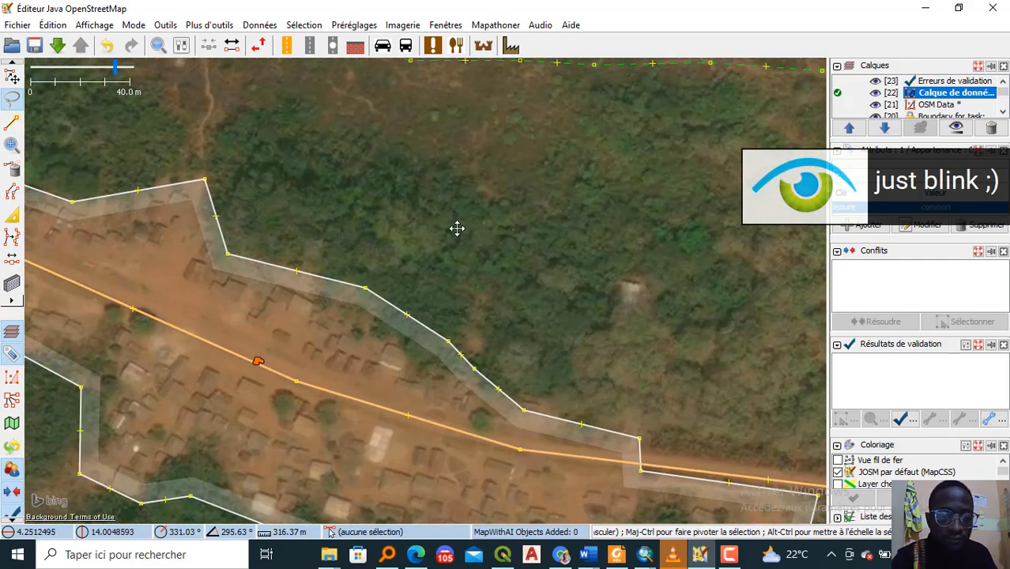
scroll(361, 237, down, 3)
scroll(354, 235, up, 5)
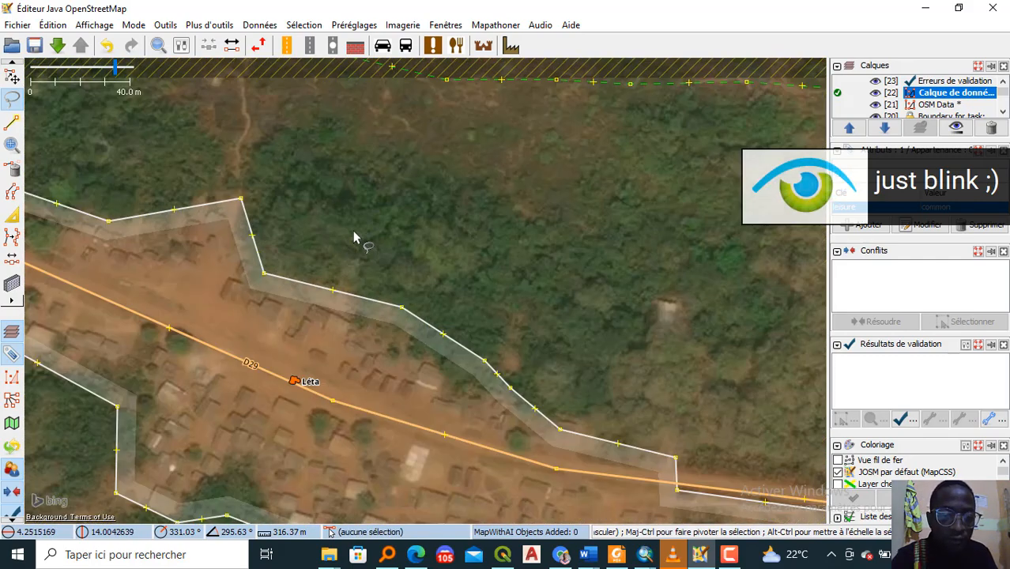
scroll(352, 231, down, 3)
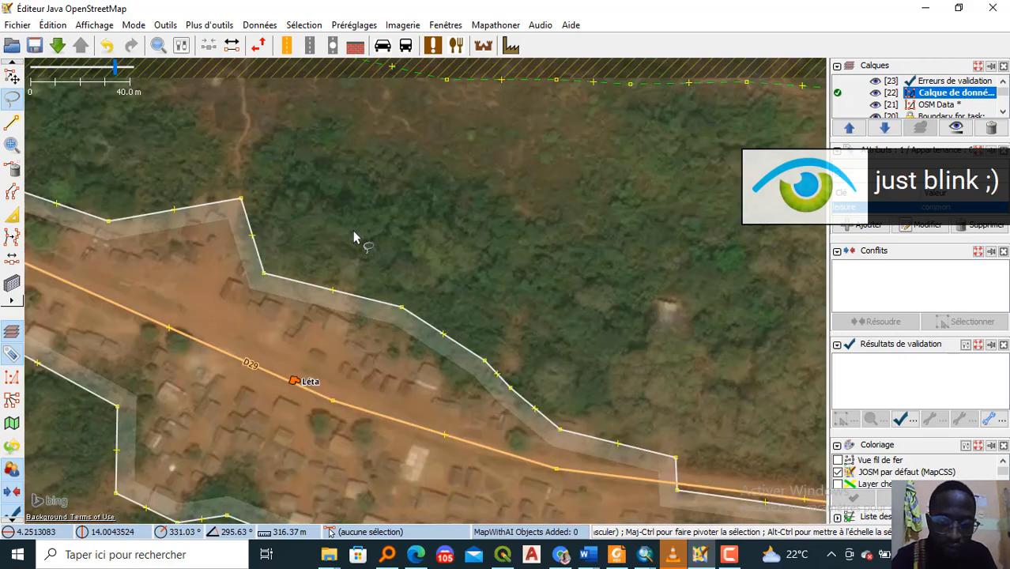
drag(376, 208, 442, 219)
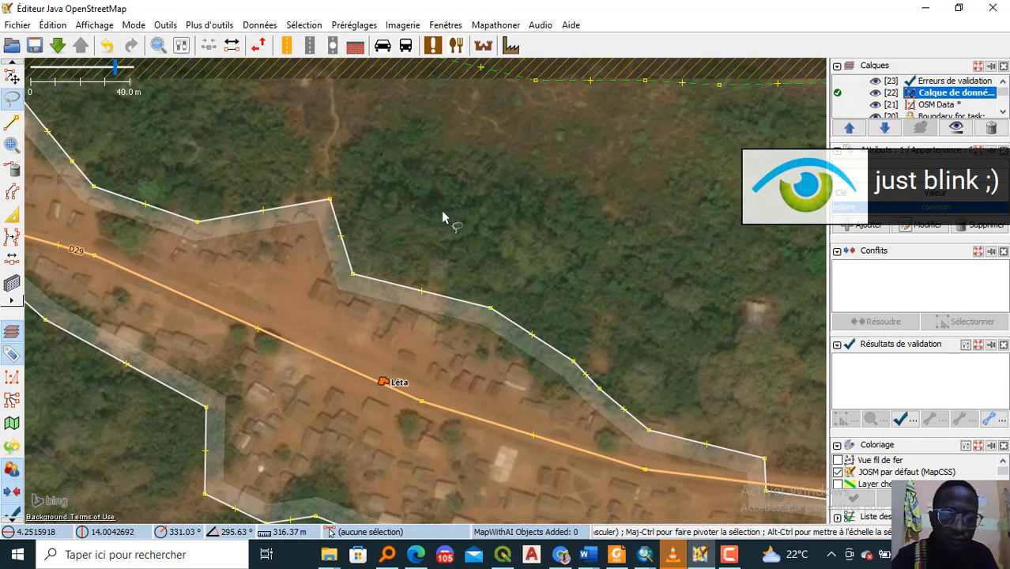
key(a)
click(370, 129)
click(476, 145)
click(564, 184)
click(630, 219)
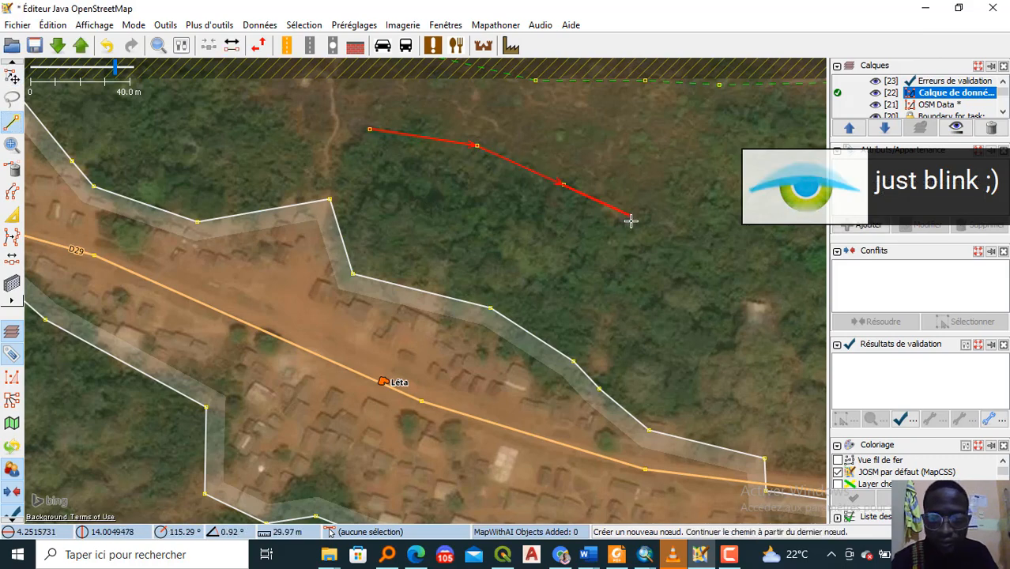
Step: Extend the woodland way east along the northern edge and southeast down its eastern side
drag(630, 219, 333, 273)
click(357, 267)
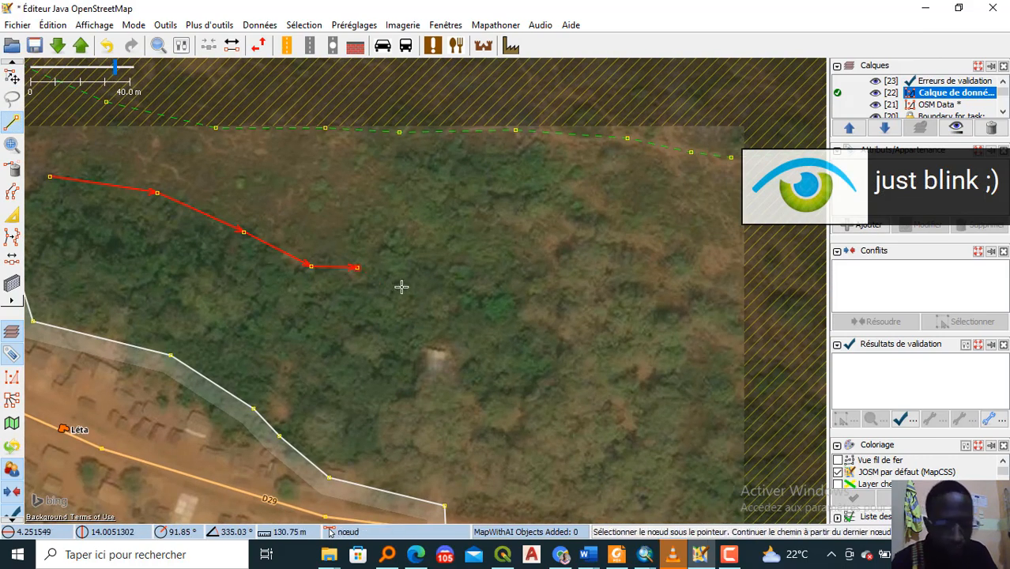
click(451, 293)
click(526, 295)
click(562, 354)
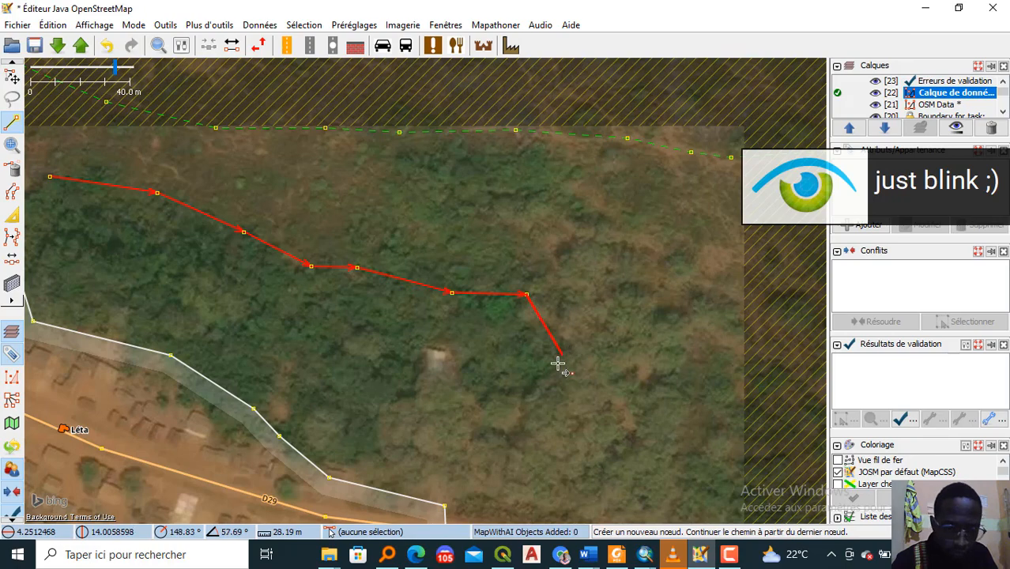
click(626, 452)
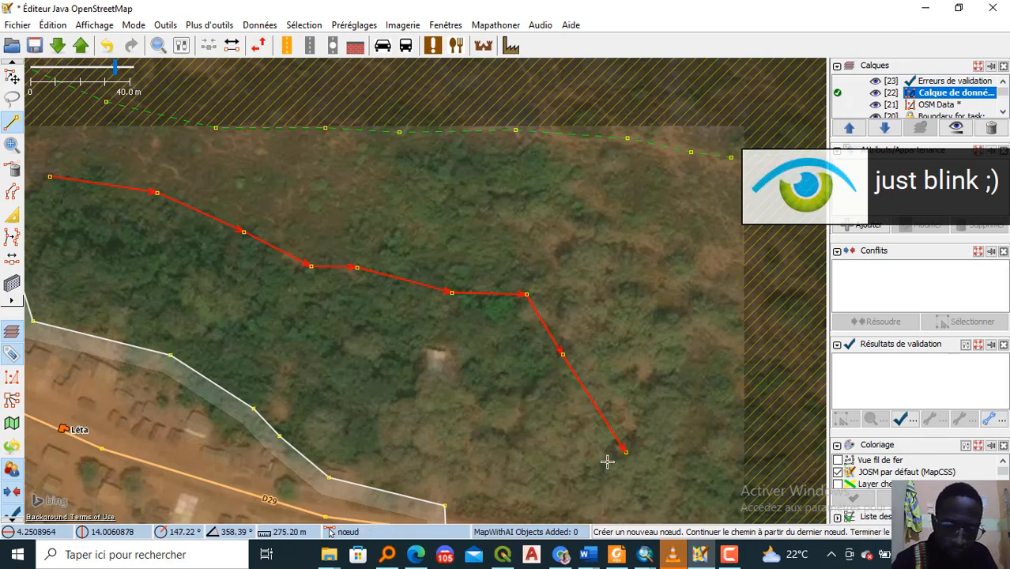
Step: Trace the woodland's southern edge west beside Léta's residential outline and close the area at its starting node
click(537, 494)
click(327, 452)
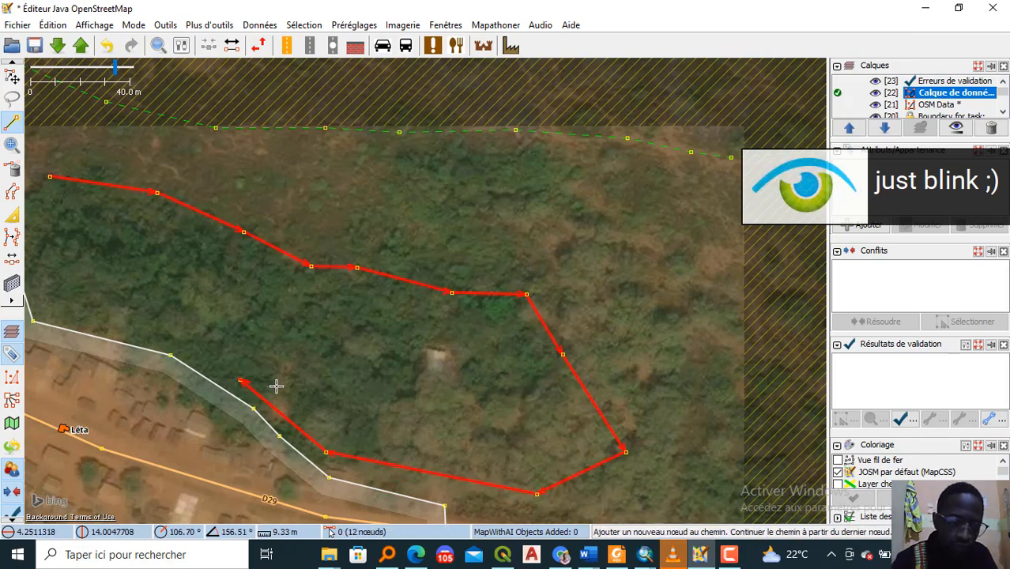
drag(275, 385, 693, 338)
click(653, 349)
click(551, 326)
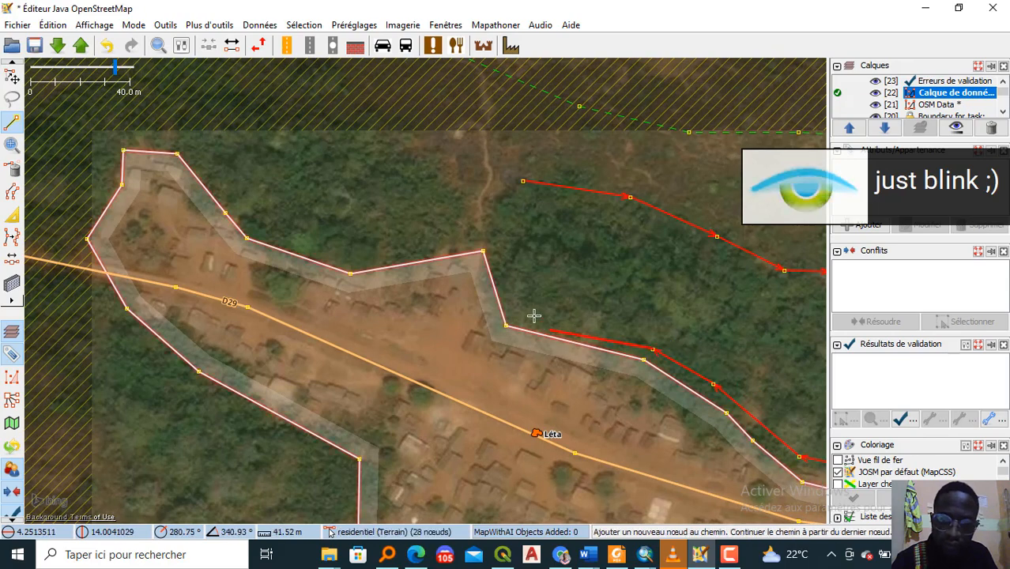
click(510, 283)
click(523, 182)
key(Escape)
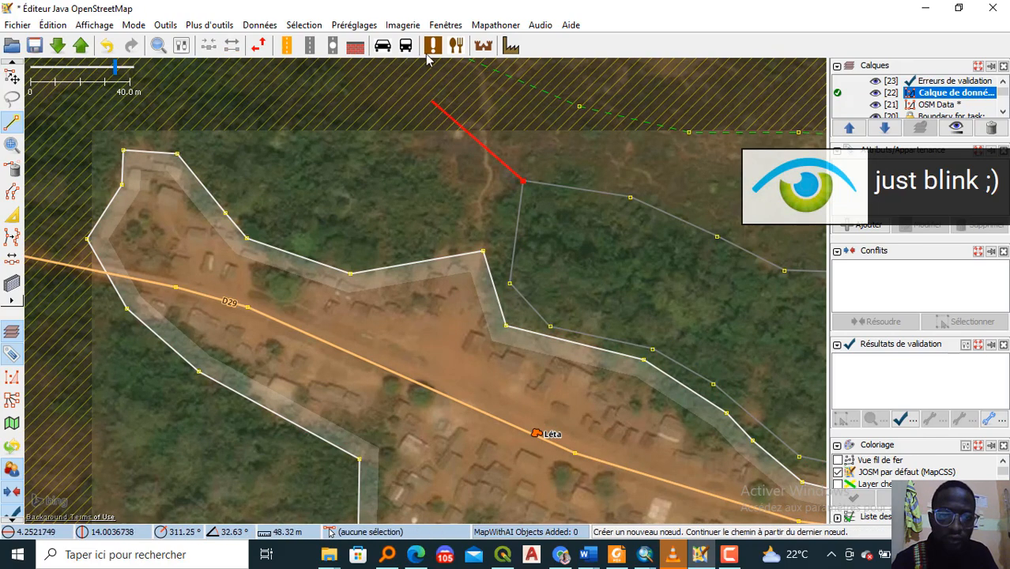
Step: Open the geography presets for tagging the new woodland area
click(354, 25)
mouse_move(477, 280)
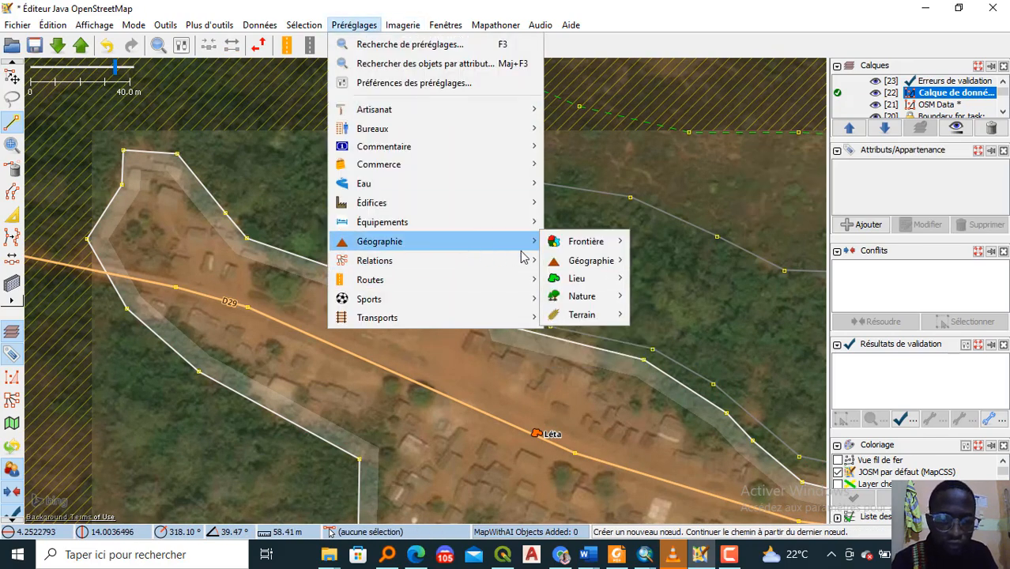
Step: Try to apply the Forêt nature preset to the newly traced vegetation outline northeast of Léta
mouse_move(521, 247)
mouse_move(573, 300)
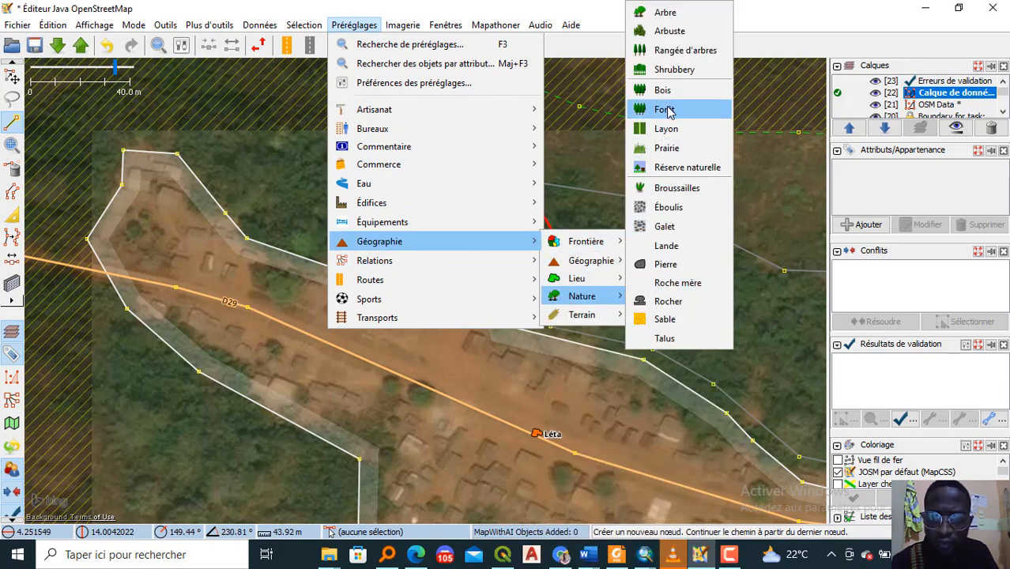
click(668, 110)
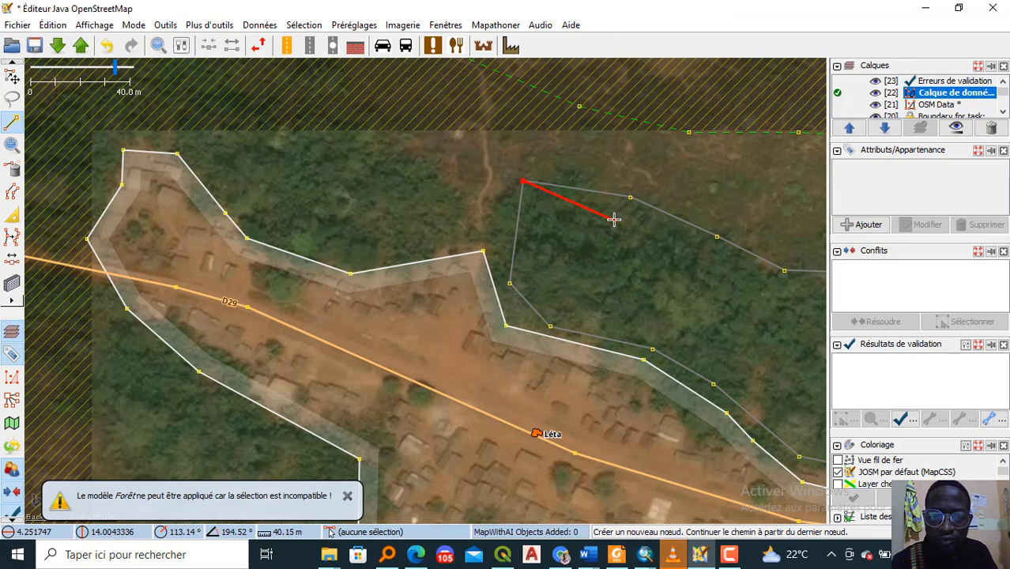
Step: Close the vegetation outline northeast of Léta, select it and apply the Forêt preset so that it carries landuse=forest
click(523, 181)
key(s)
click(543, 191)
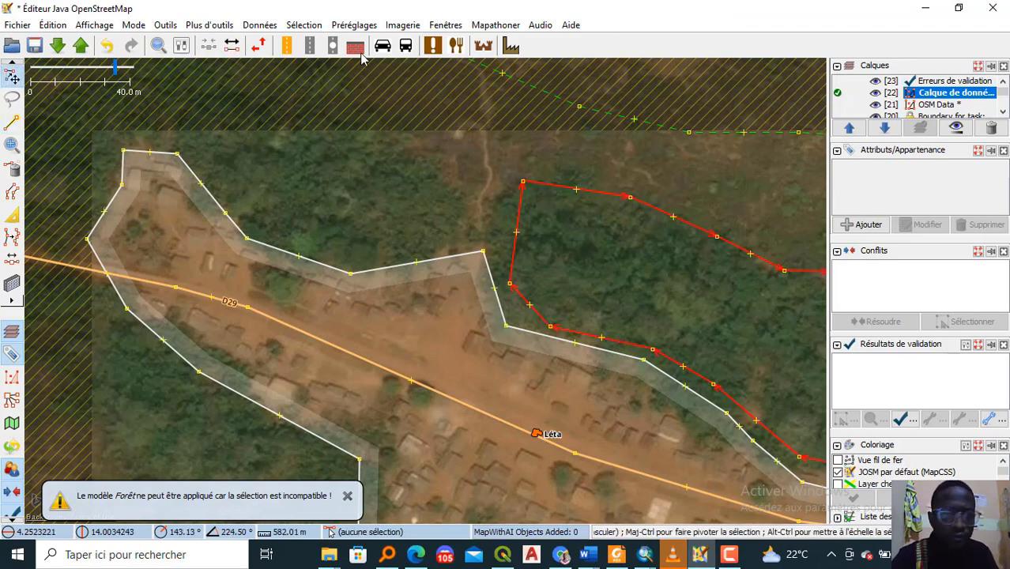
click(355, 24)
mouse_move(433, 241)
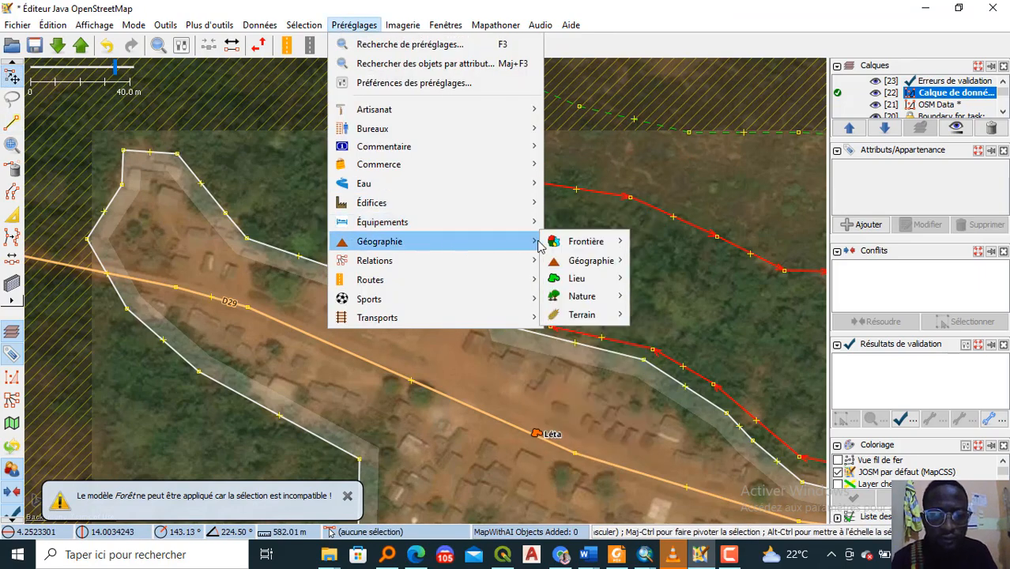
mouse_move(585, 296)
click(664, 110)
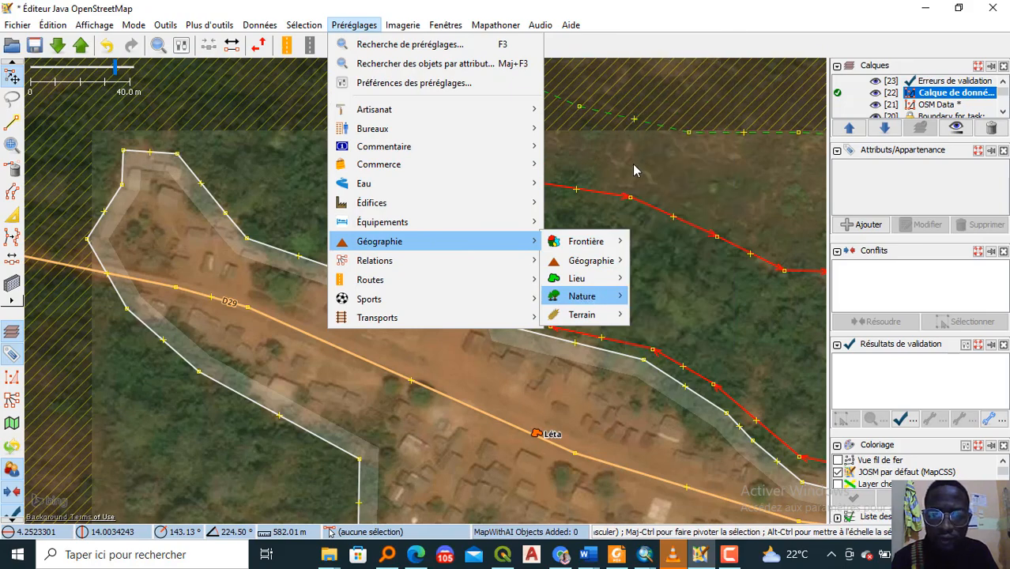
click(456, 350)
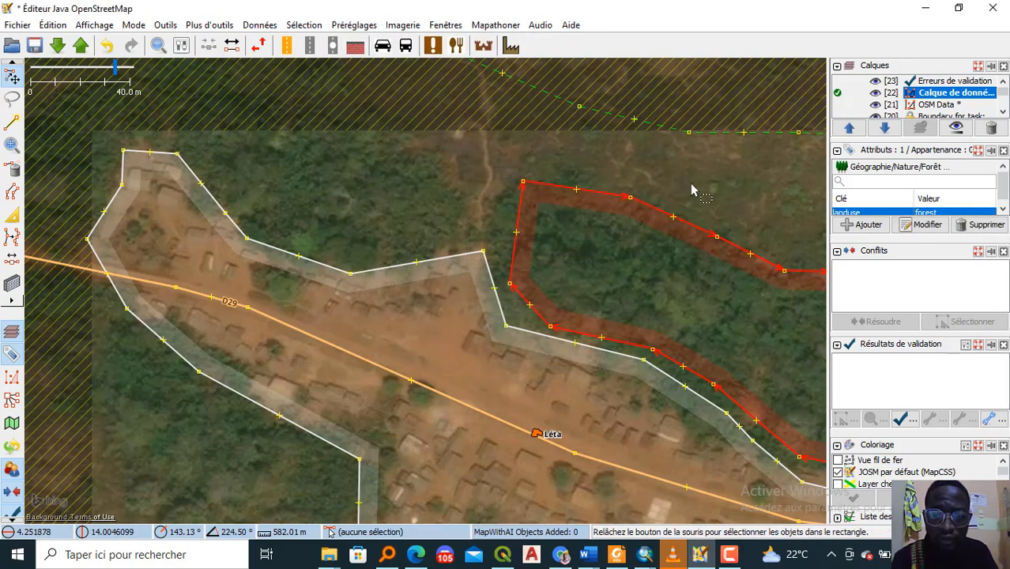
Step: Compare the tags of the residential area around Léta with those of the neighbouring forest area
click(542, 245)
scroll(544, 261, down, 5)
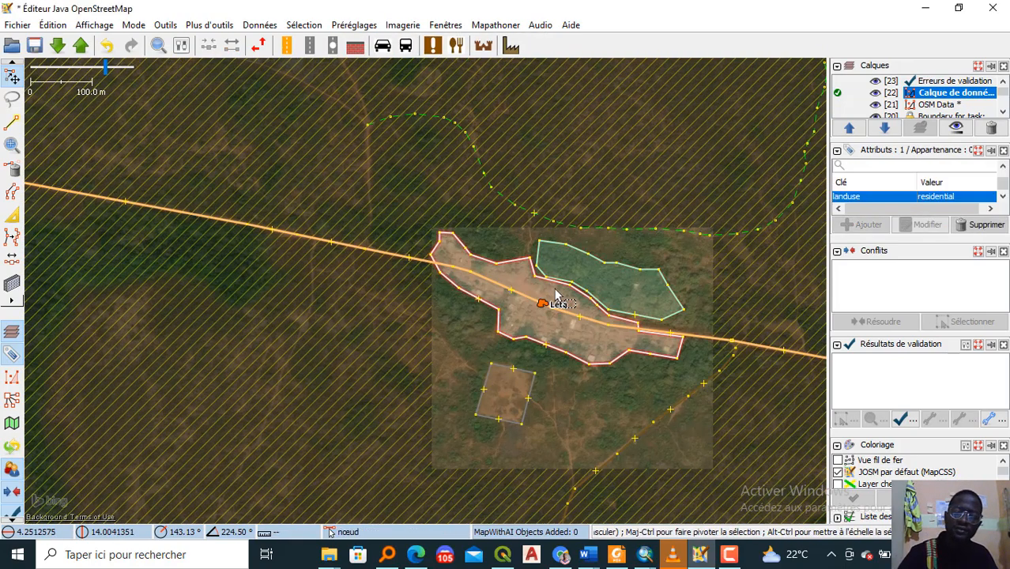
scroll(534, 284, up, 4)
click(679, 261)
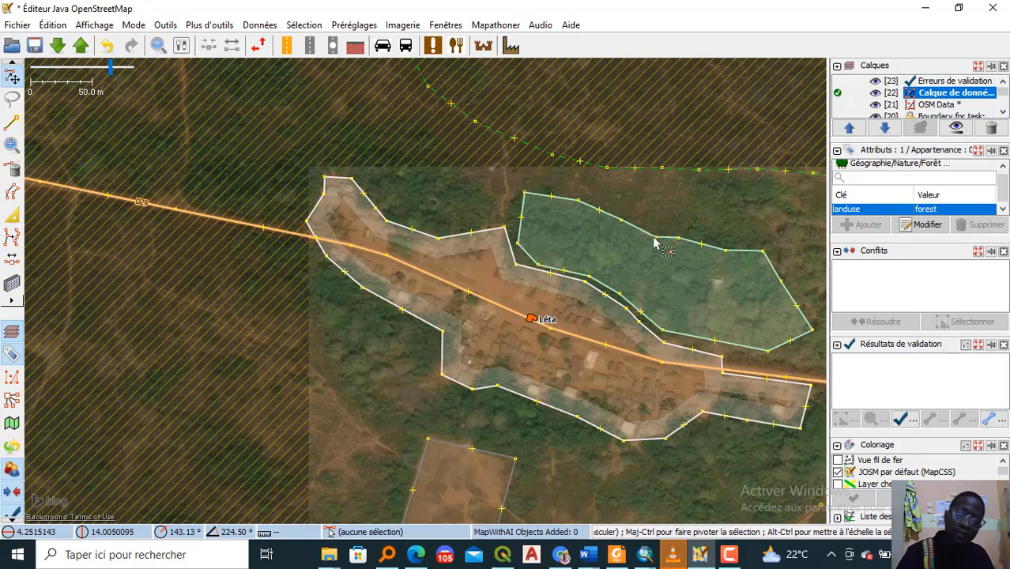
click(491, 241)
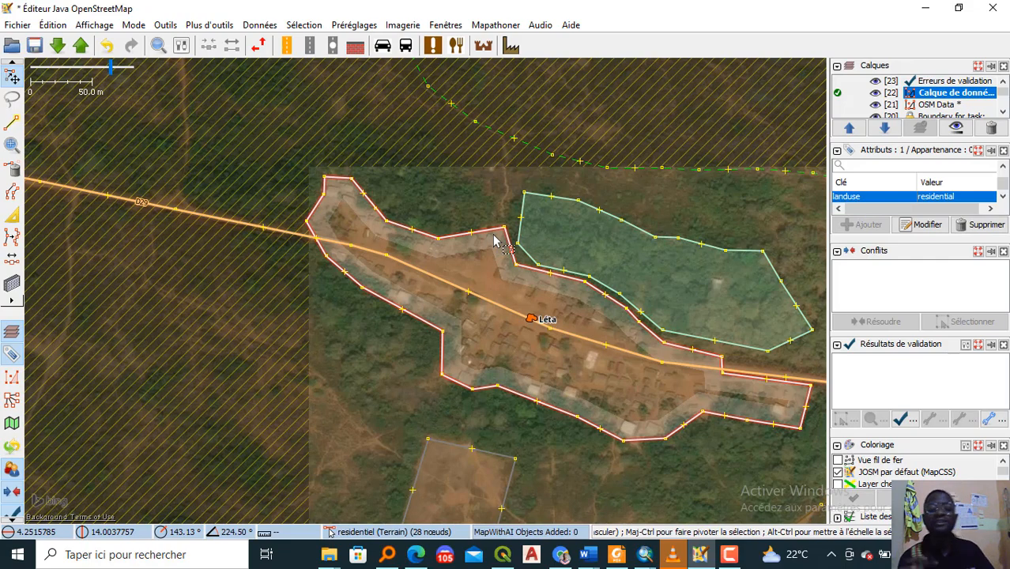
Step: Select only the forest area northeast of Léta and delete it
click(478, 203)
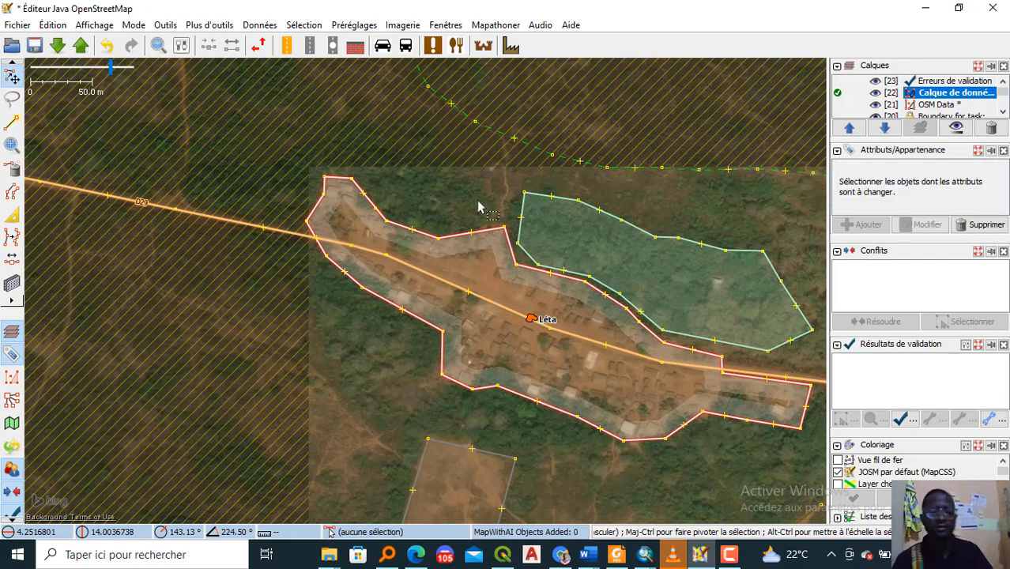
click(526, 217)
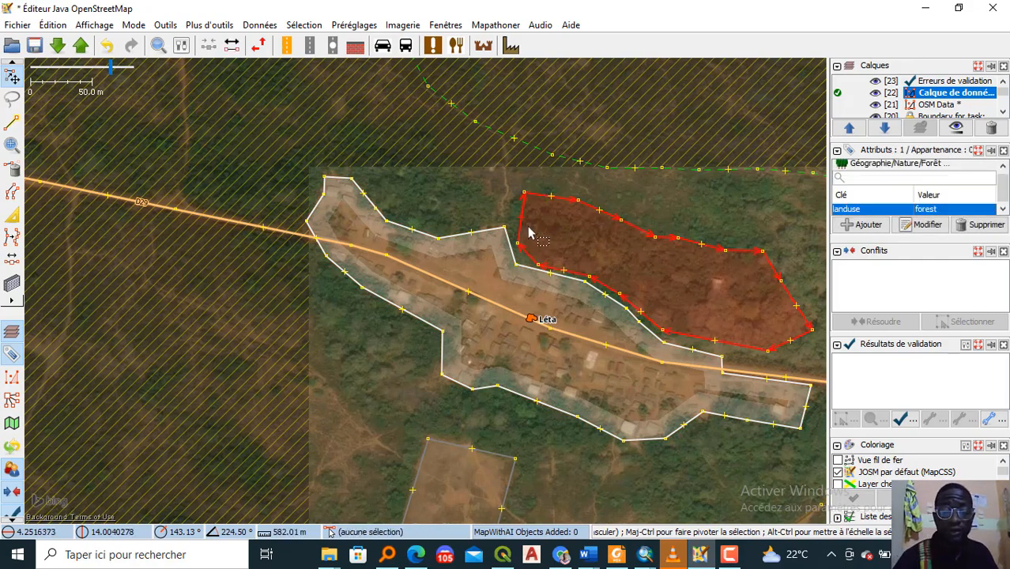
key(Delete)
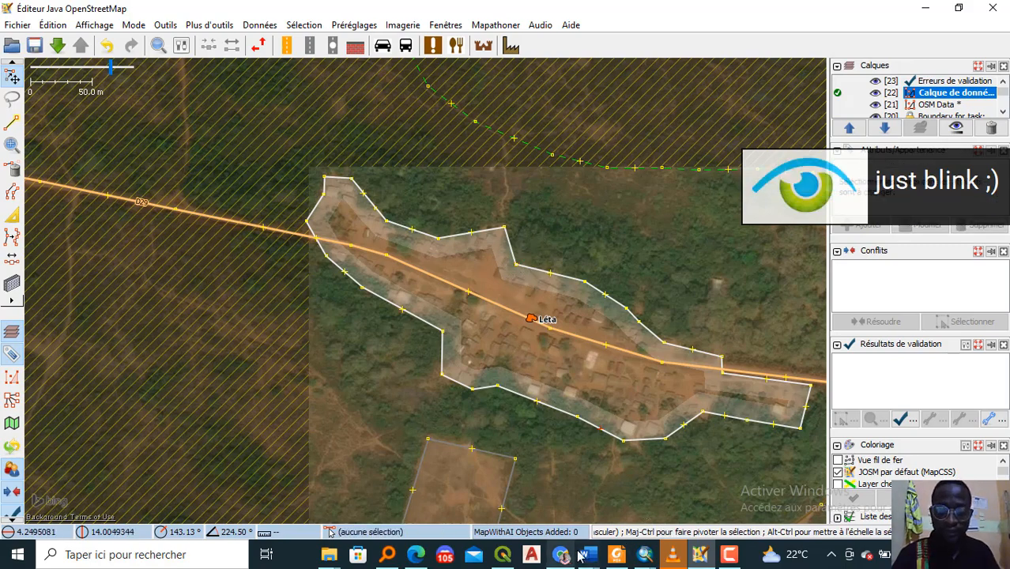
Step: Switch to Document1 in Word to review the training topics, and return to the JOSM map
mouse_move(588, 554)
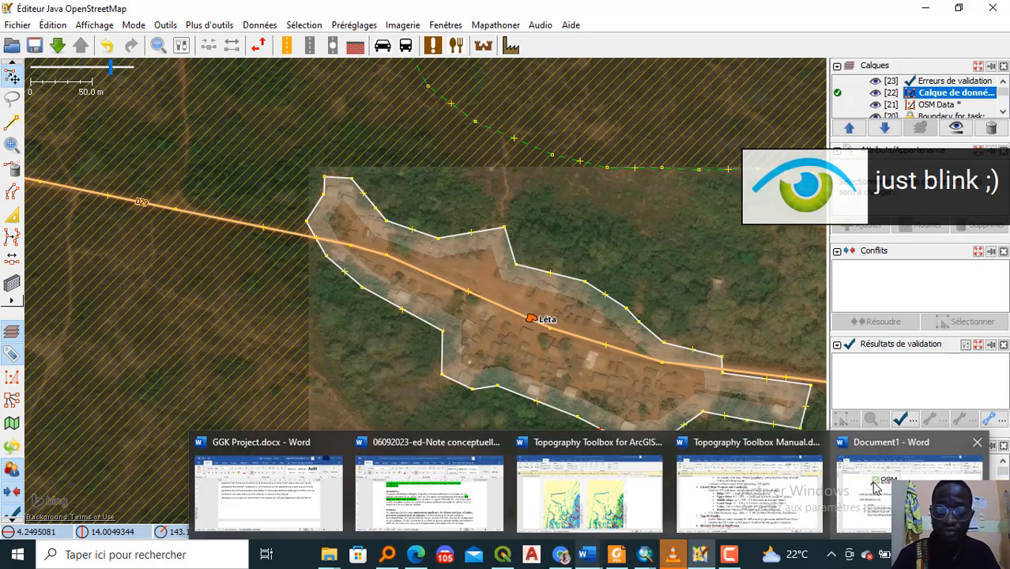
click(849, 506)
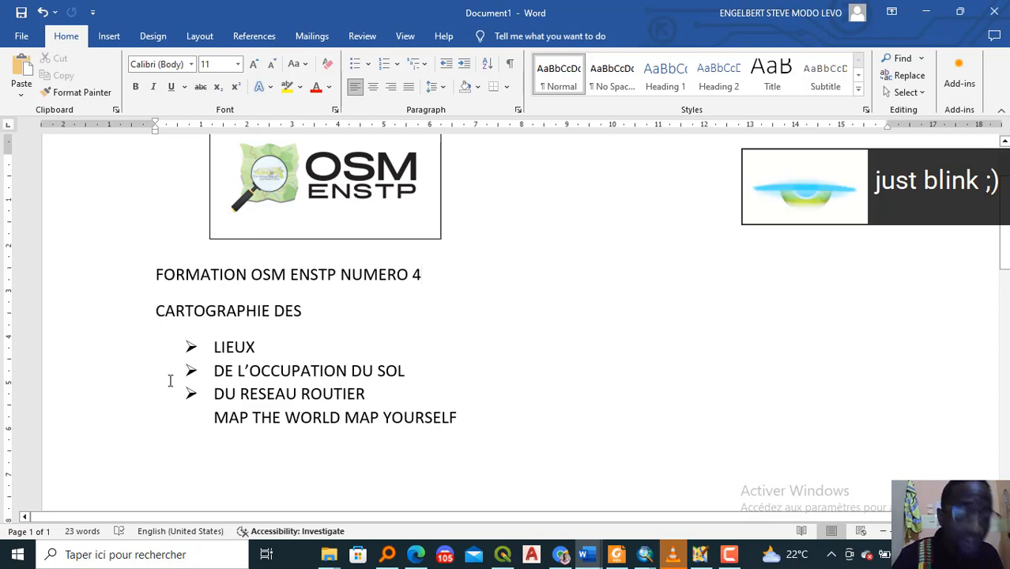
click(693, 558)
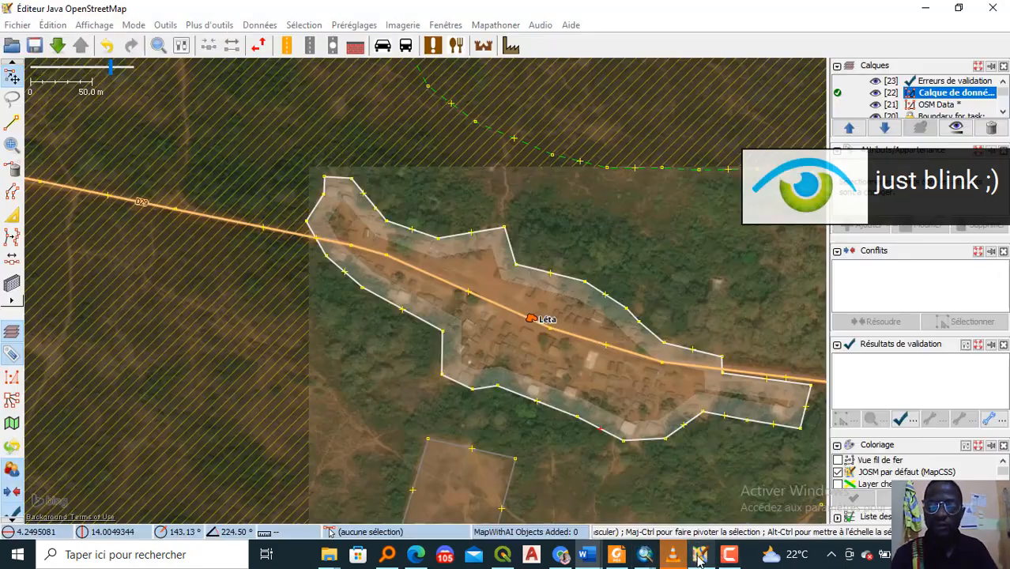
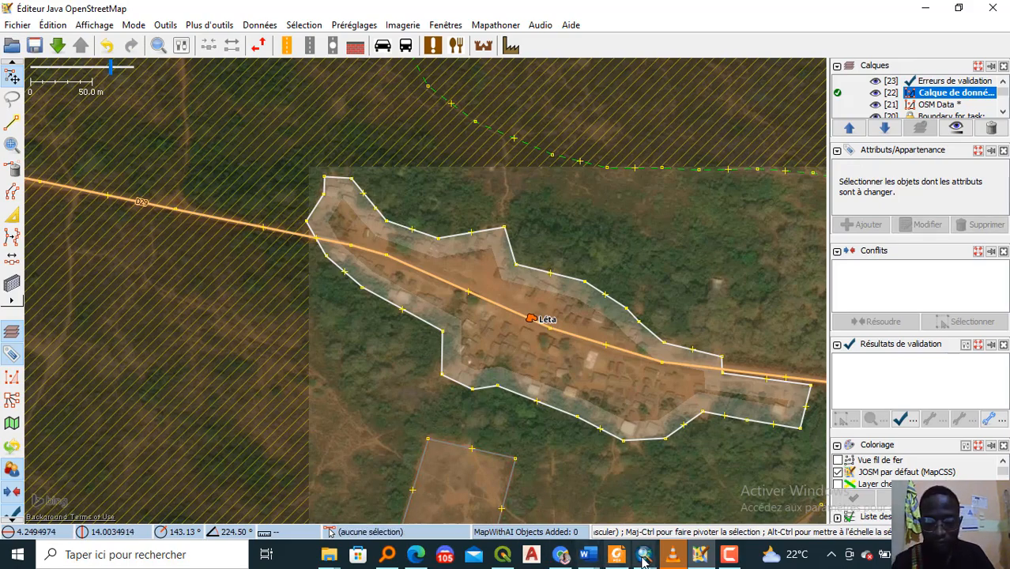
Step: Switch to the UN MAPS Learning Hub PDF in Foxit PDF Reader and find the section "Cartographier le réseau routier"
click(586, 554)
click(616, 555)
scroll(446, 372, down, 10)
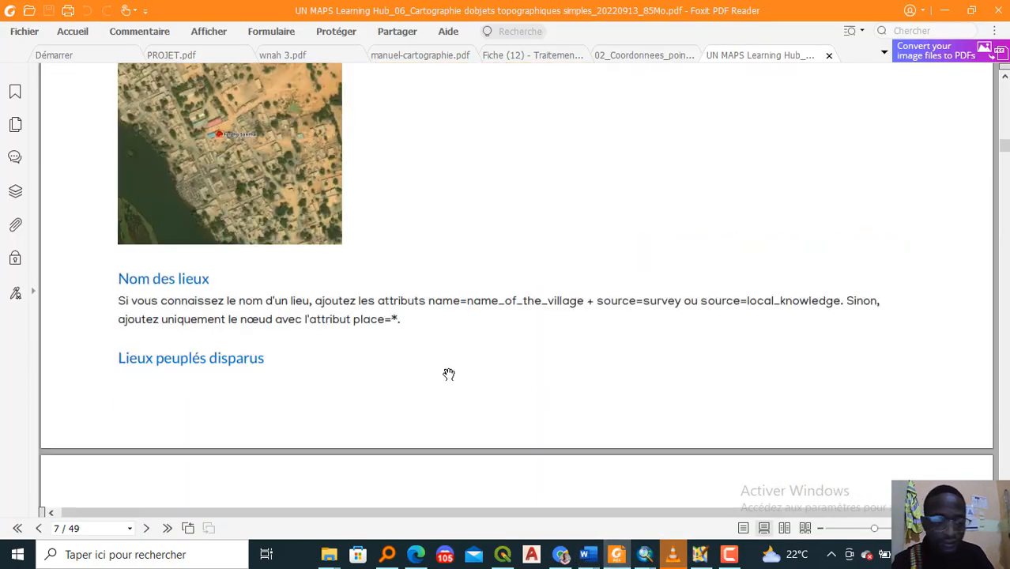
scroll(419, 366, down, 10)
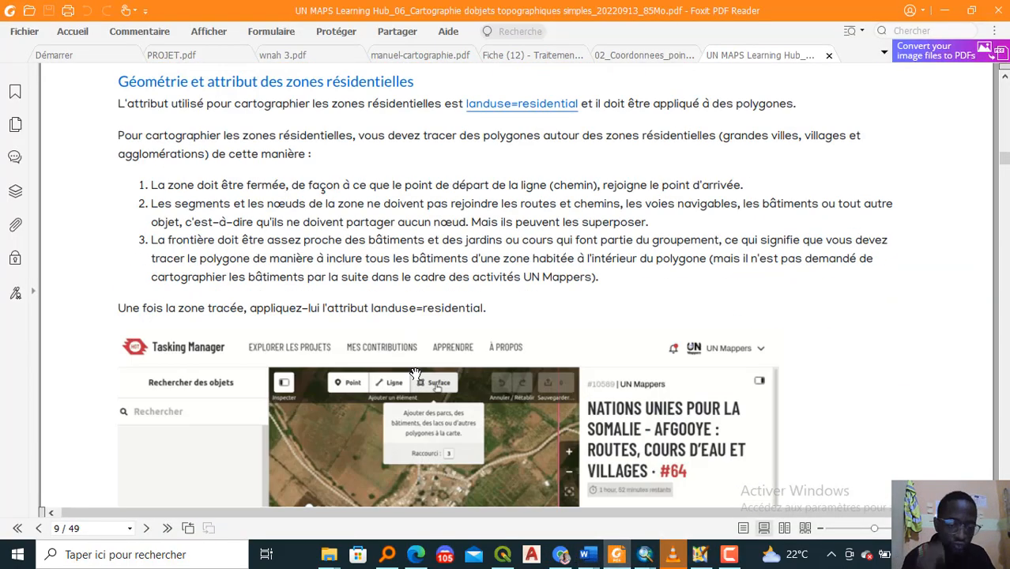
scroll(415, 370, down, 15)
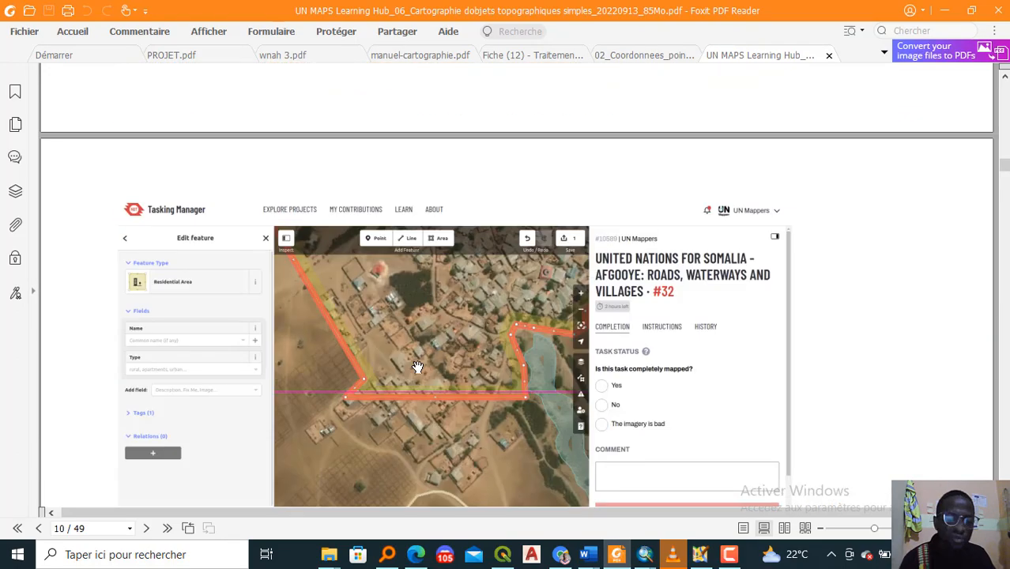
scroll(418, 361, up, 5)
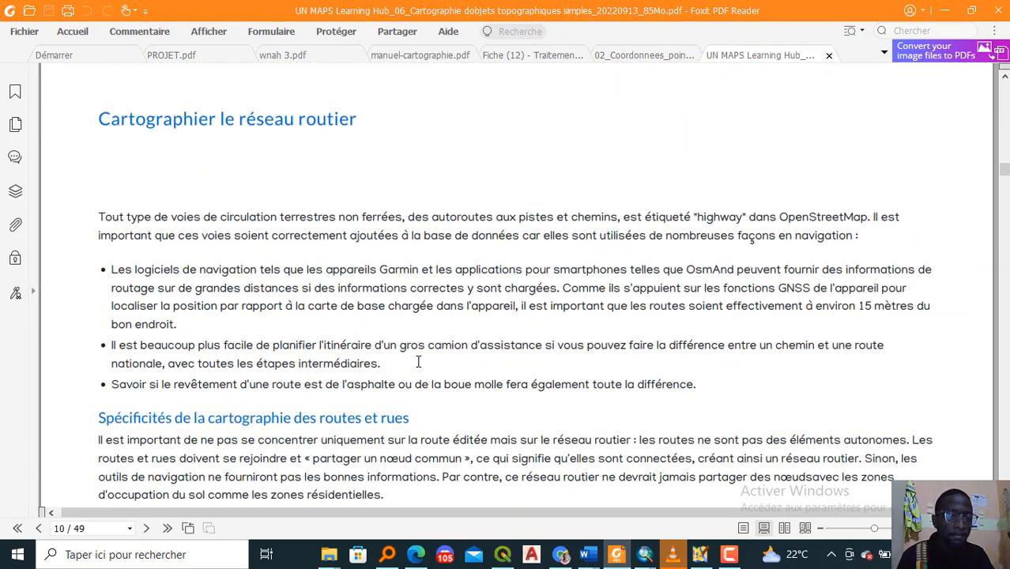
Step: Read the road network mapping guidelines and the two track examples, continuing to the "Attributs des routes" section
scroll(418, 361, down, 1)
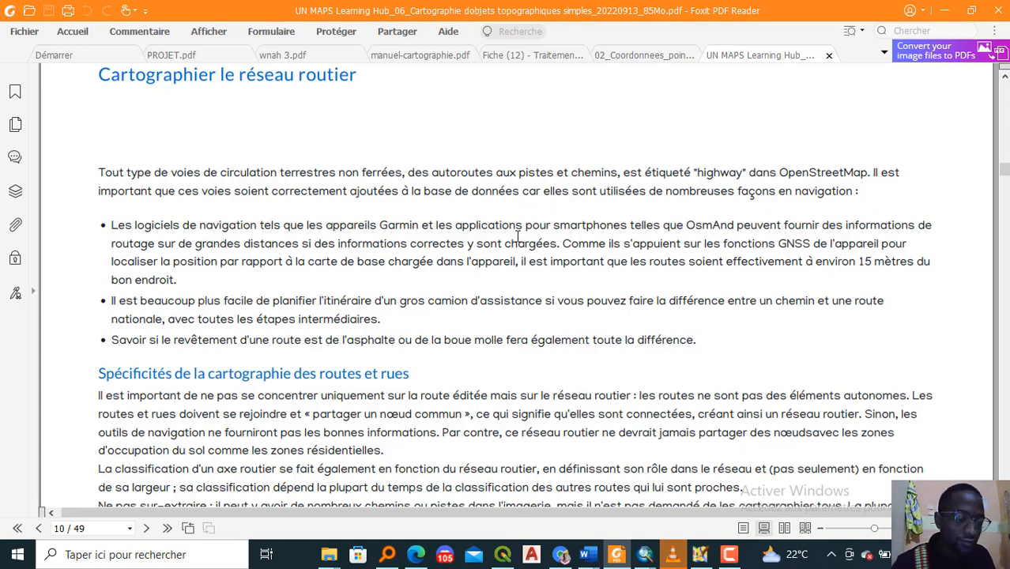
scroll(517, 240, down, 1)
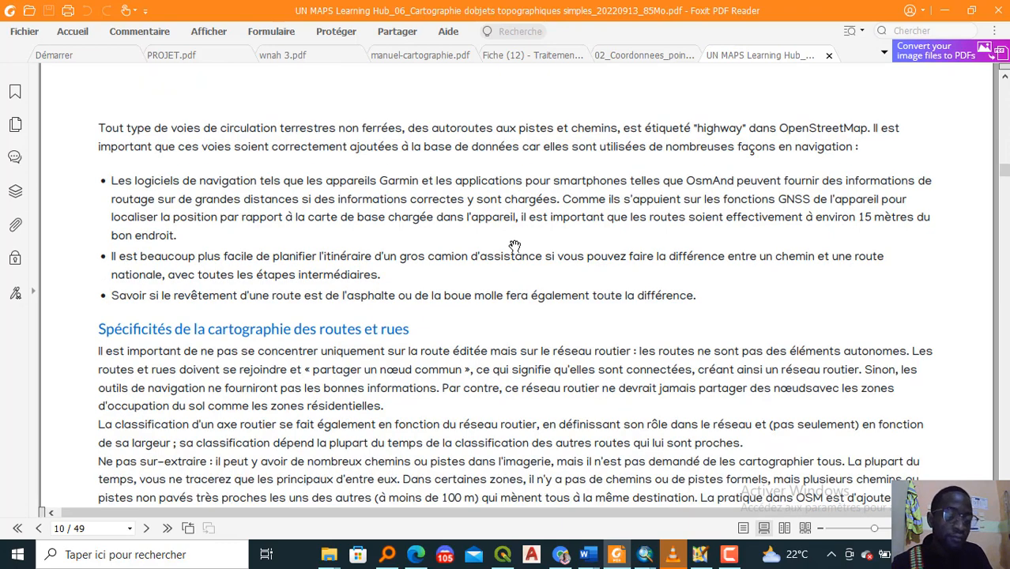
scroll(517, 240, down, 1)
scroll(516, 241, down, 3)
scroll(516, 240, down, 4)
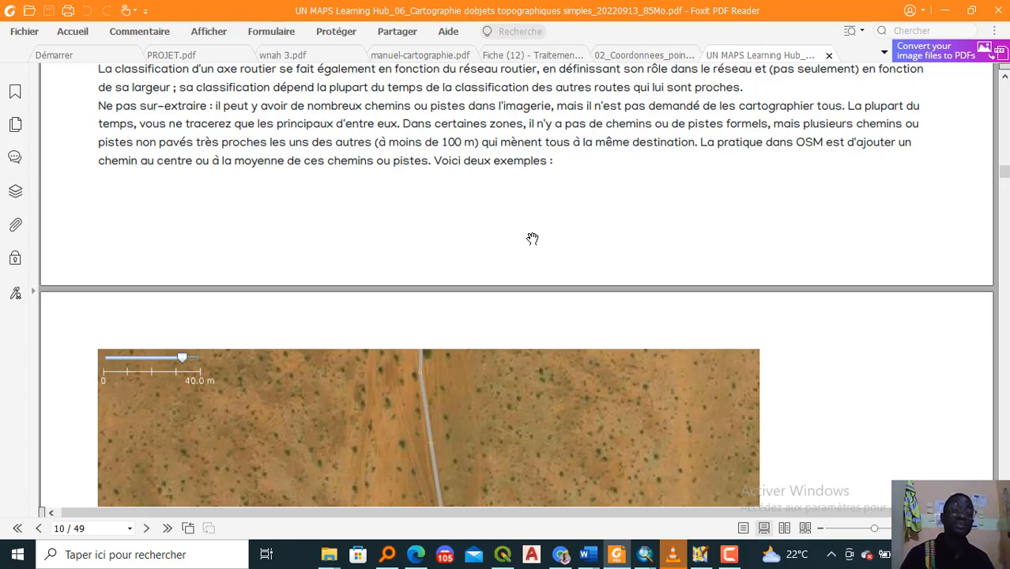
scroll(533, 239, down, 5)
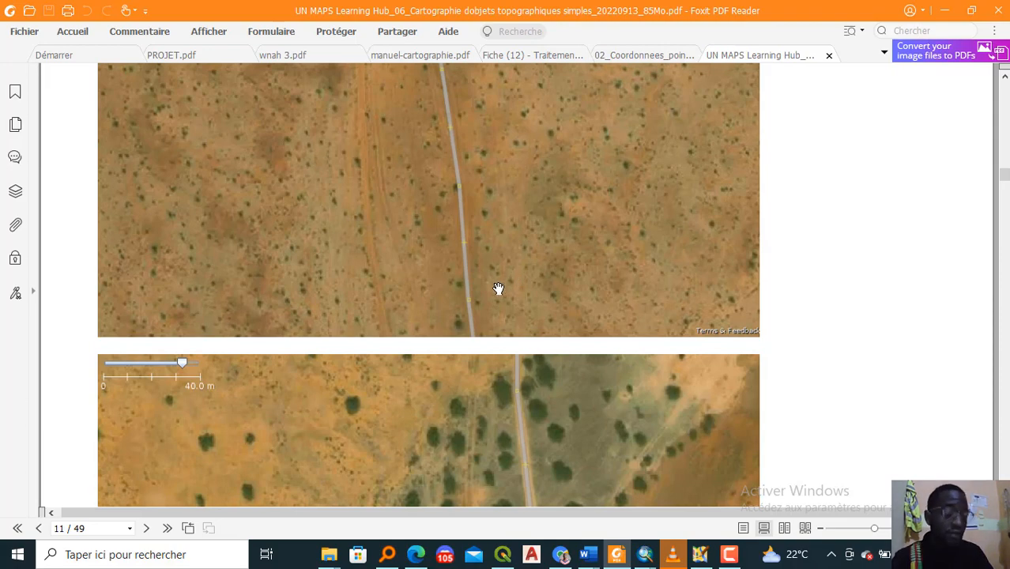
scroll(482, 312, down, 4)
scroll(474, 321, down, 3)
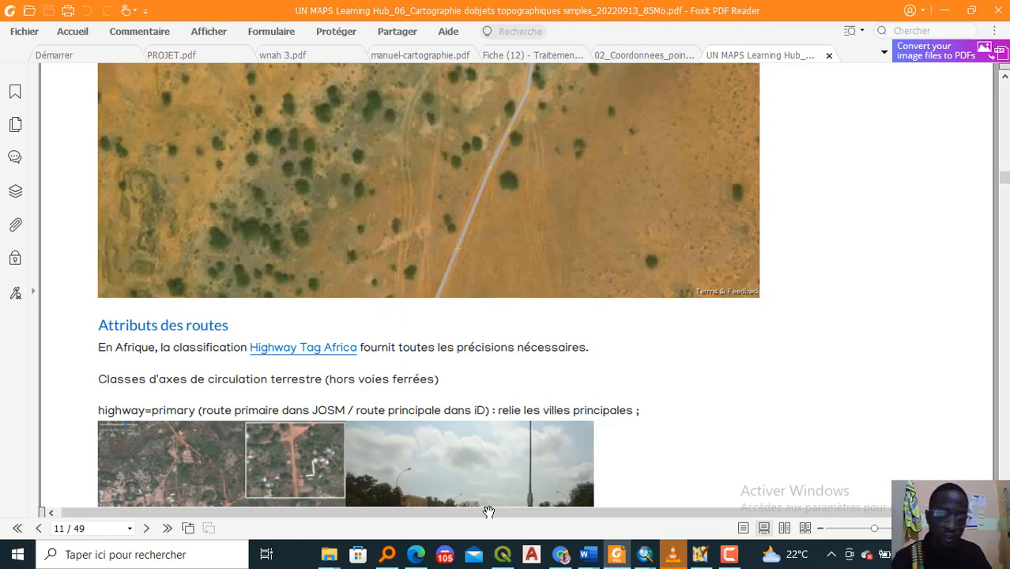
Step: Switch to Chrome, search for "openstreetmap wiki" in a new tab and open the OpenStreetMap Wiki main page
click(569, 558)
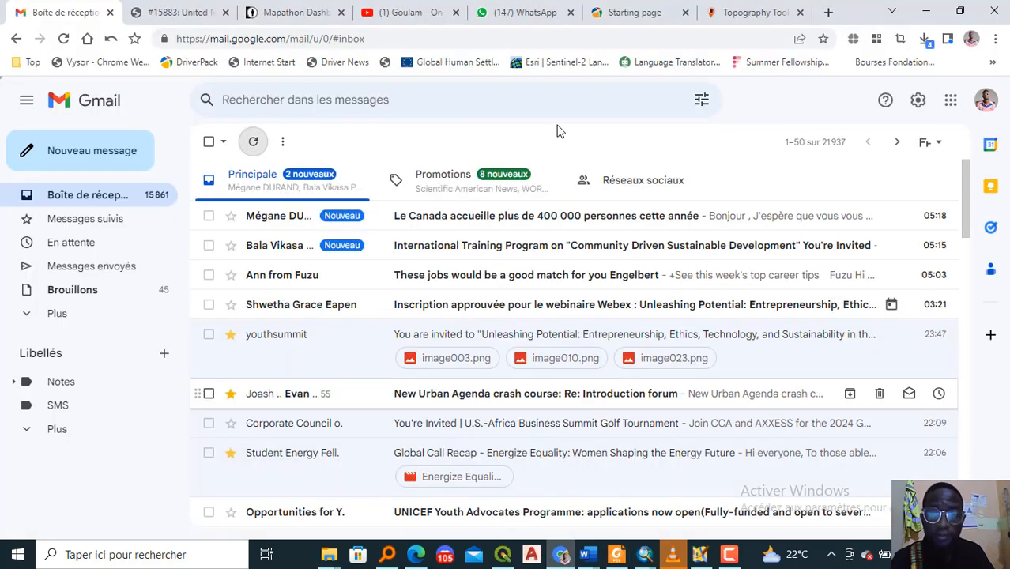
click(827, 12)
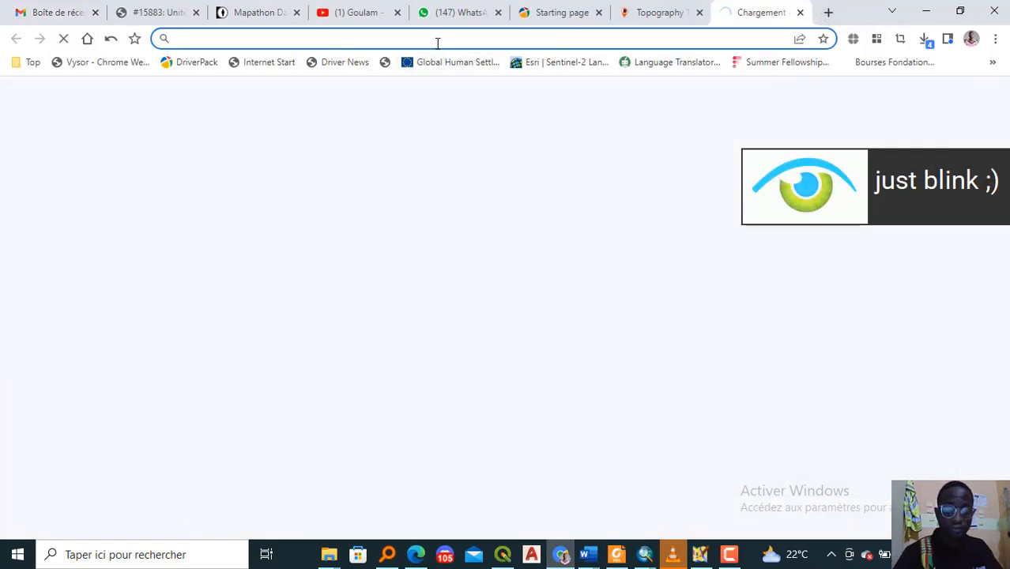
text(opens)
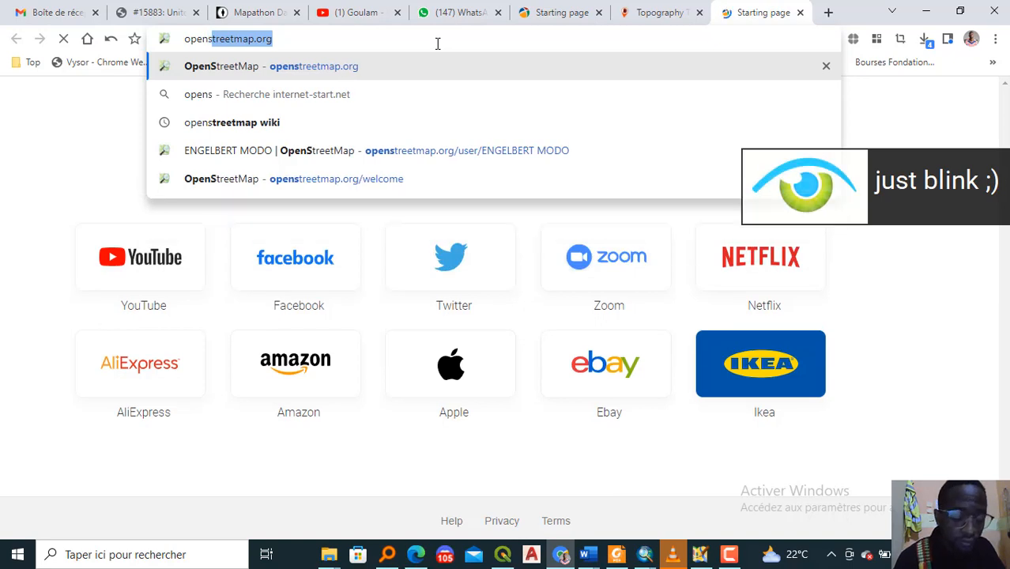
text(treetmap)
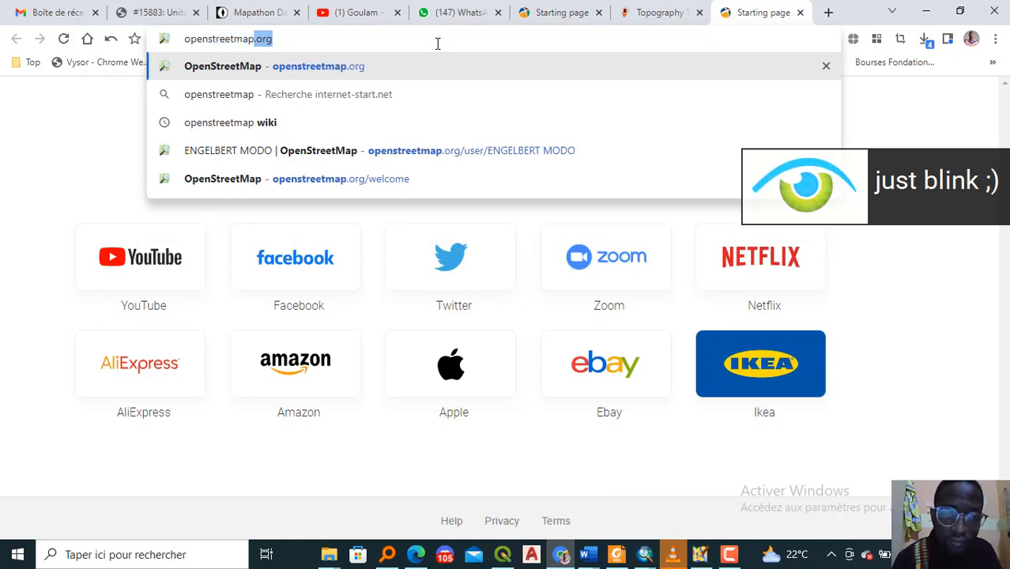
click(229, 124)
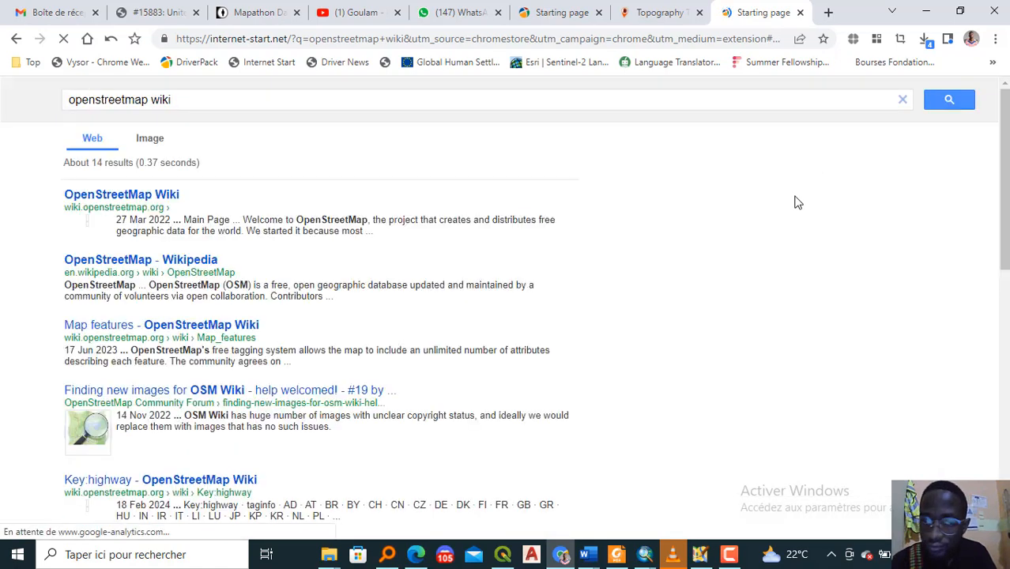
click(149, 197)
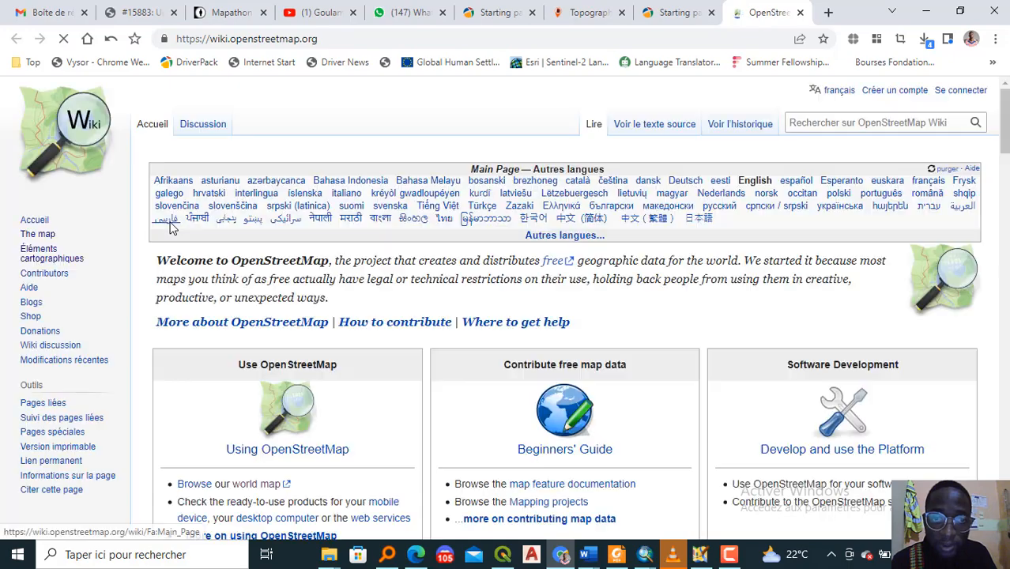
Step: Search the wiki for "highway" and open the suggested page "Highway tag usage"
click(877, 124)
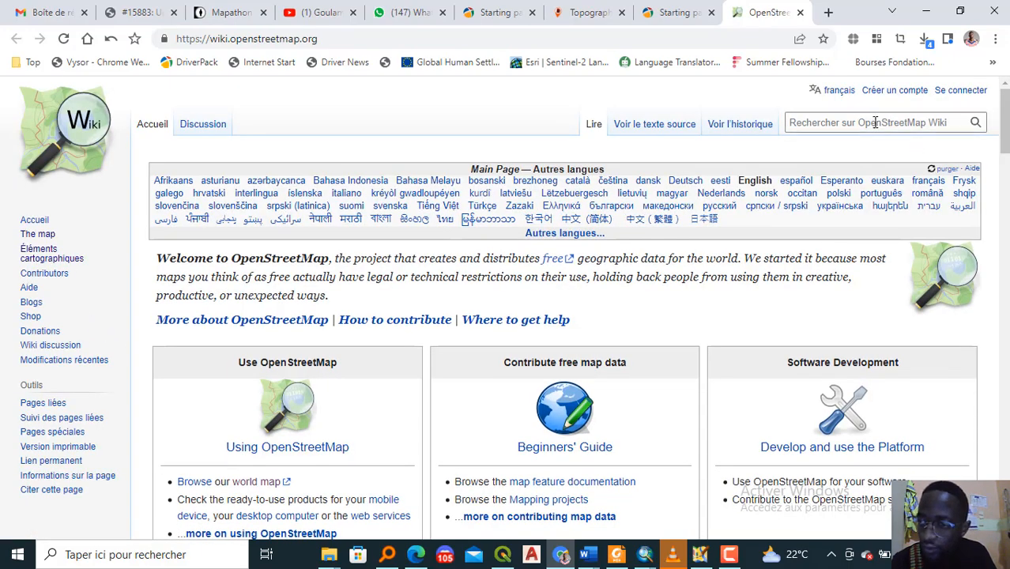
text(hig)
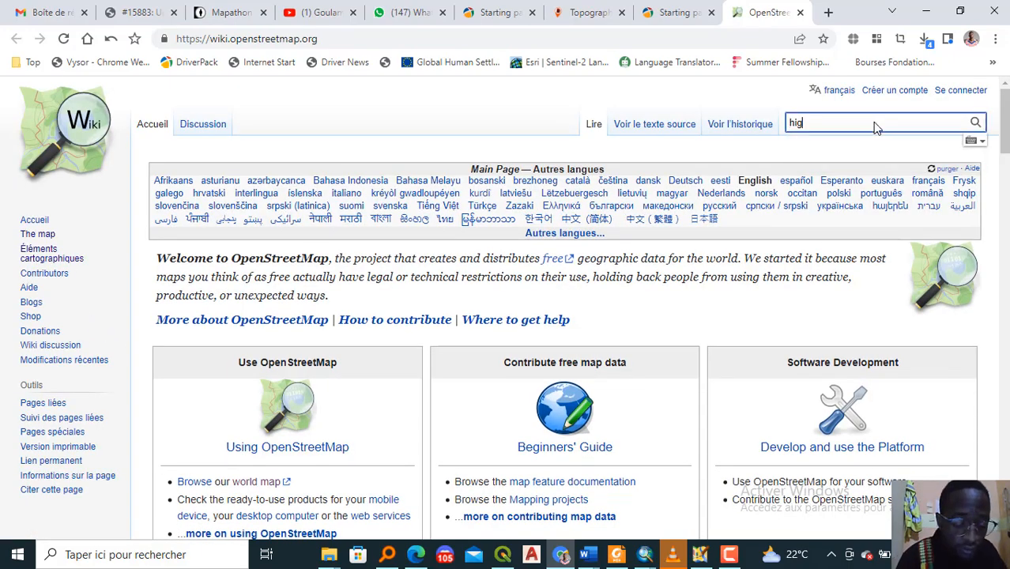
text(hway)
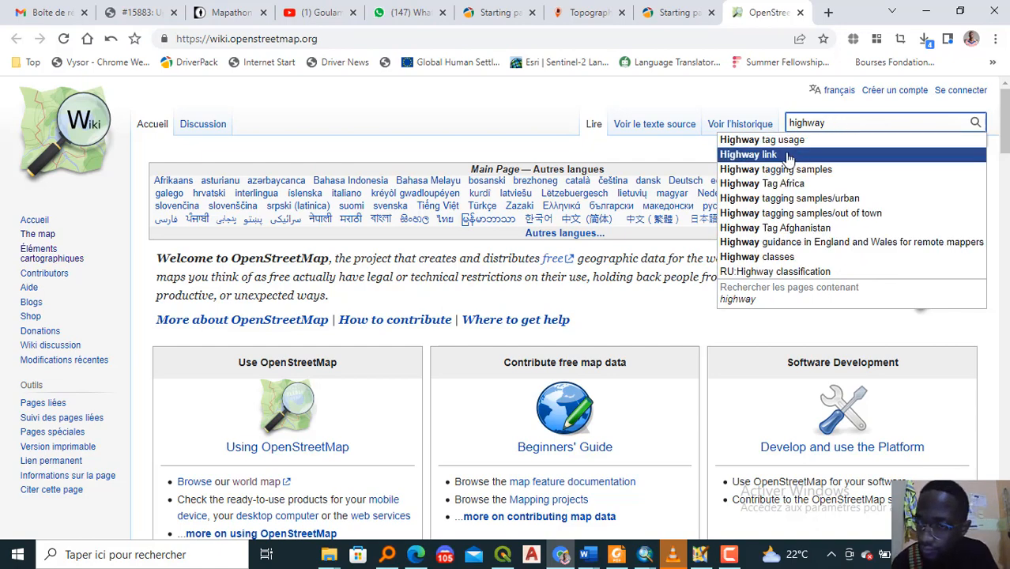
click(776, 144)
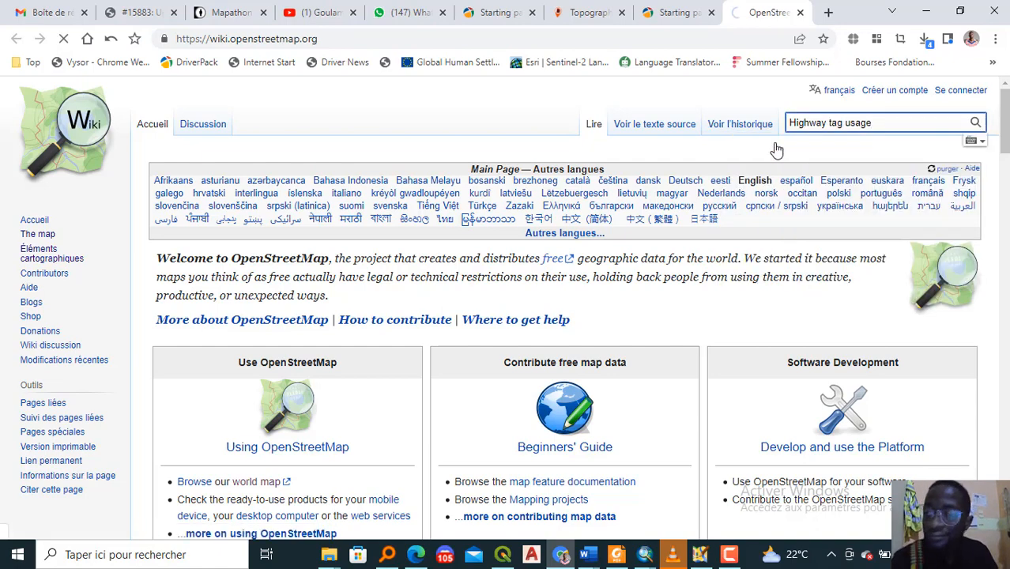
Step: Read the Roads values from motorway to residential in the wiki's Highway table, dismissing the eye exercise reminder
scroll(388, 301, down, 5)
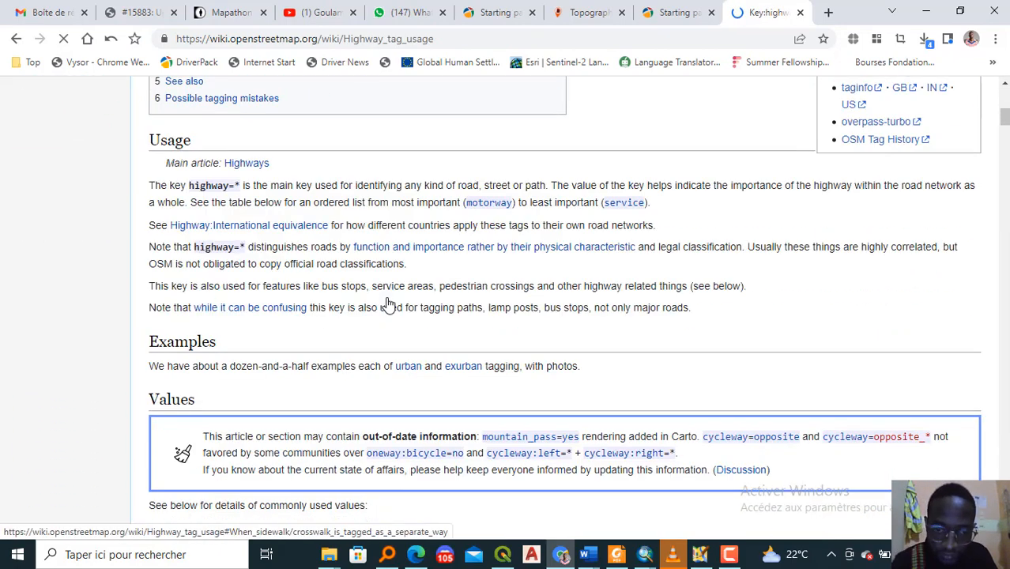
scroll(388, 305, down, 5)
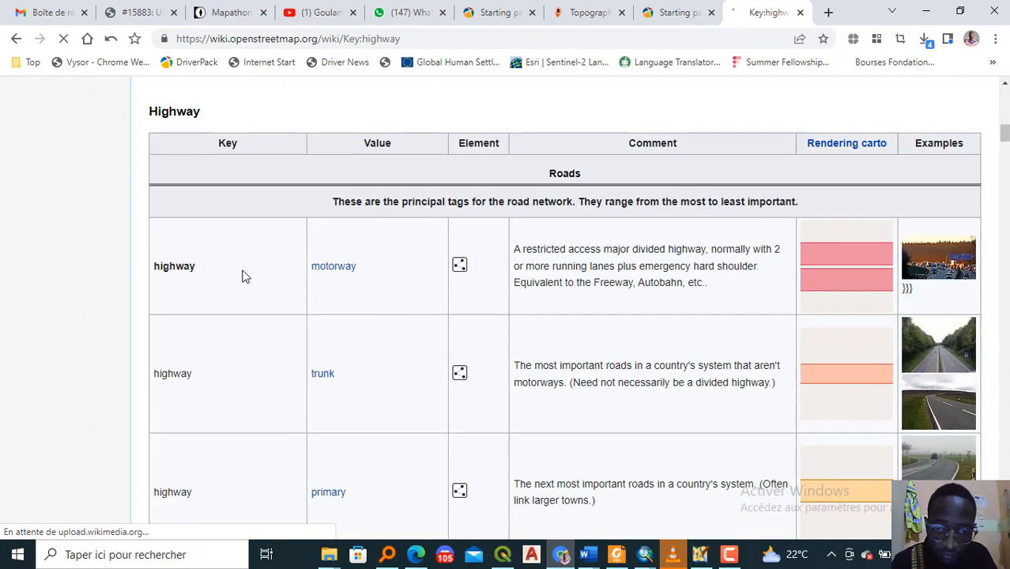
scroll(243, 278, down, 1)
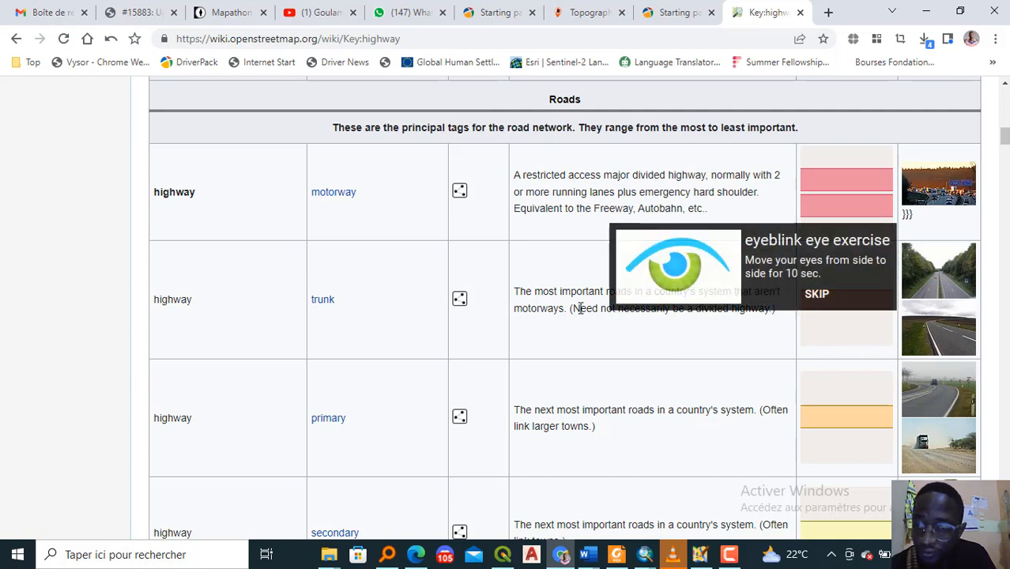
click(816, 297)
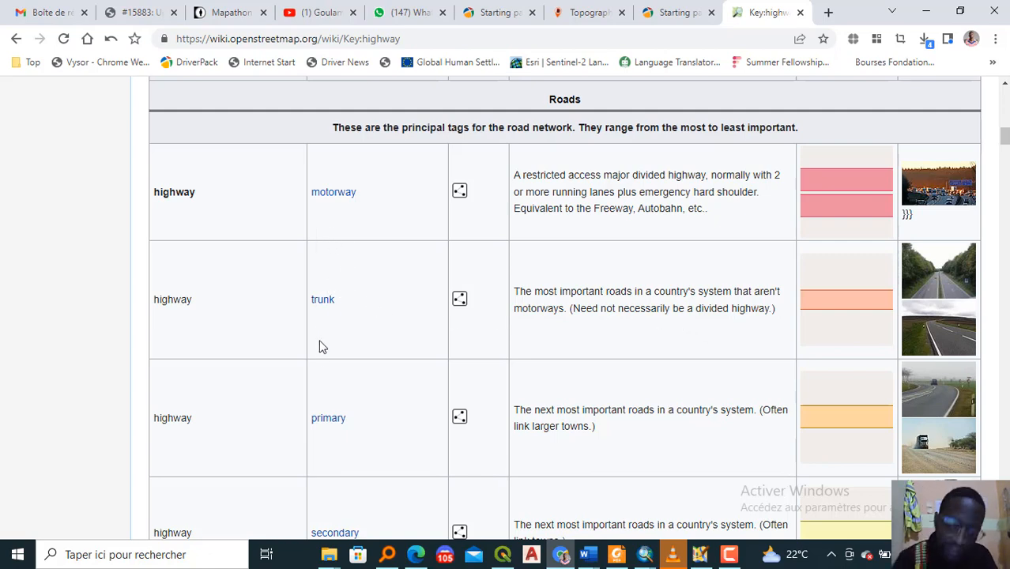
scroll(309, 388, down, 1)
scroll(309, 388, down, 2)
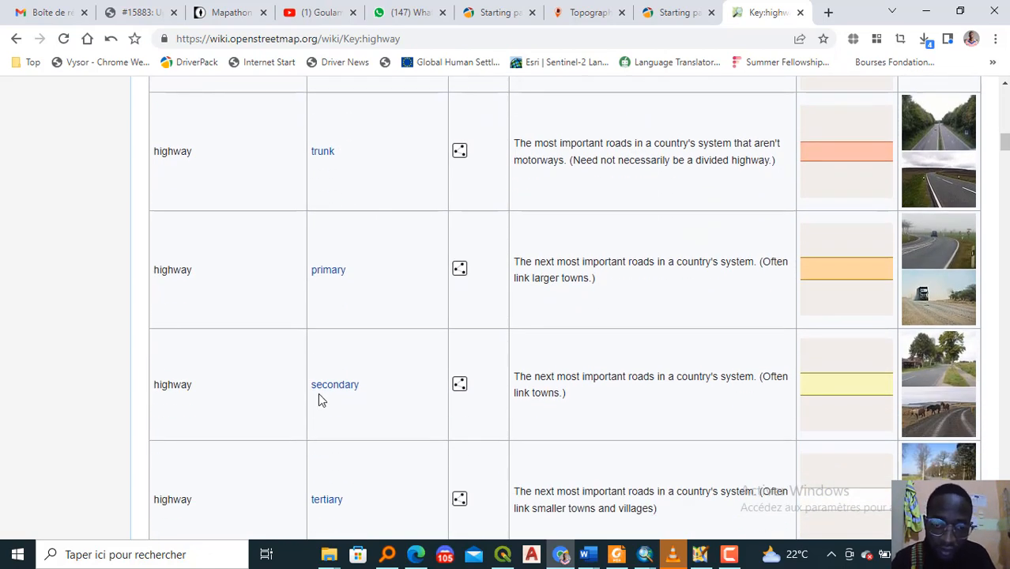
scroll(322, 403, down, 5)
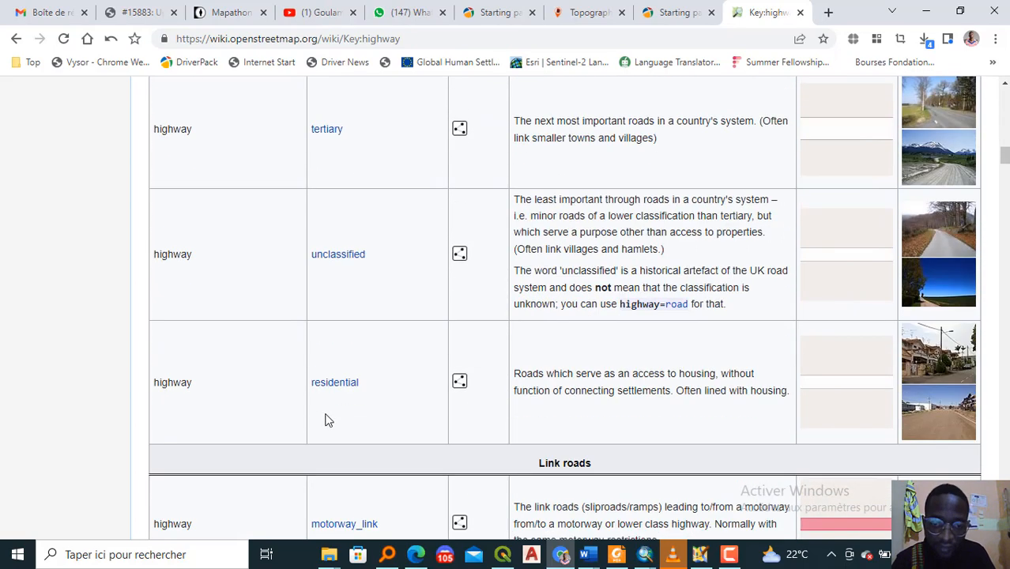
scroll(324, 418, down, 3)
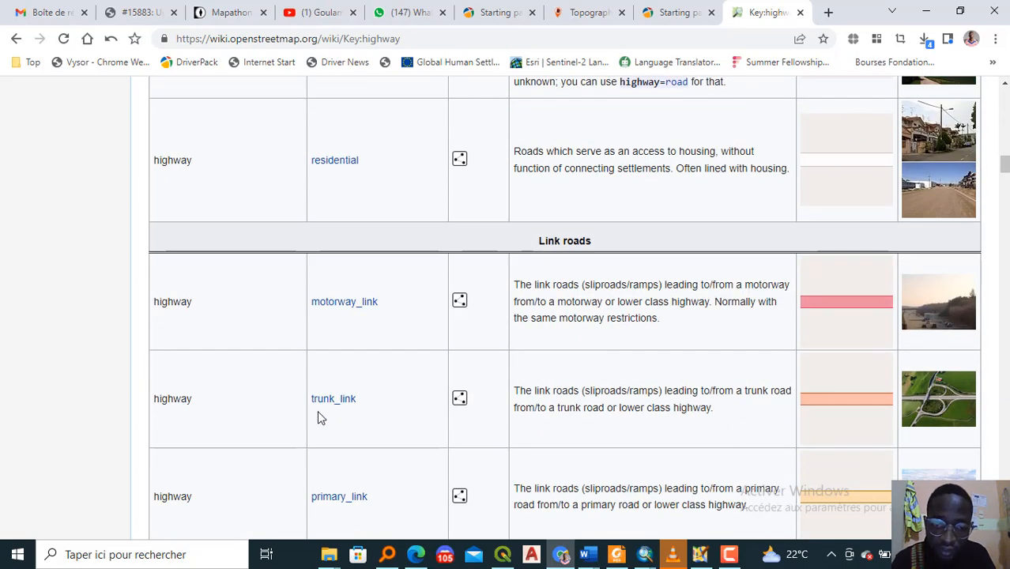
Step: Examine the link roads, special road types, paths and cycleway sections of the Highway table
scroll(319, 417, down, 1)
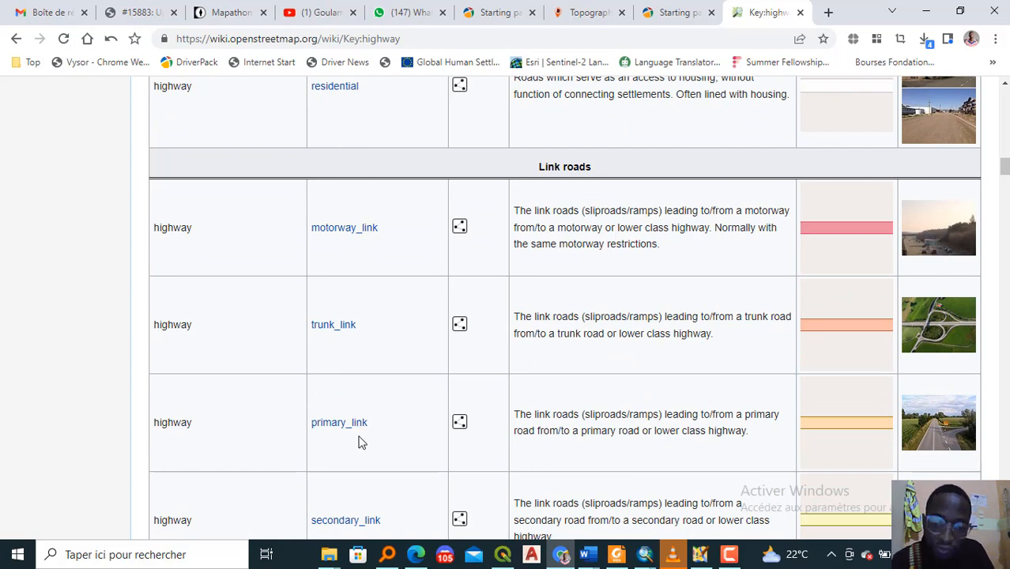
scroll(359, 440, down, 4)
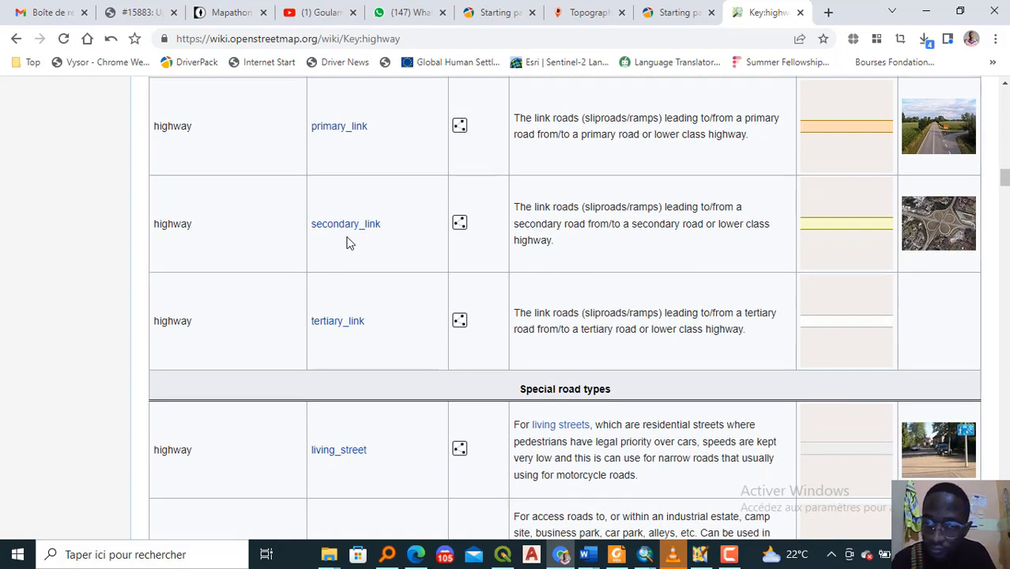
scroll(367, 286, down, 4)
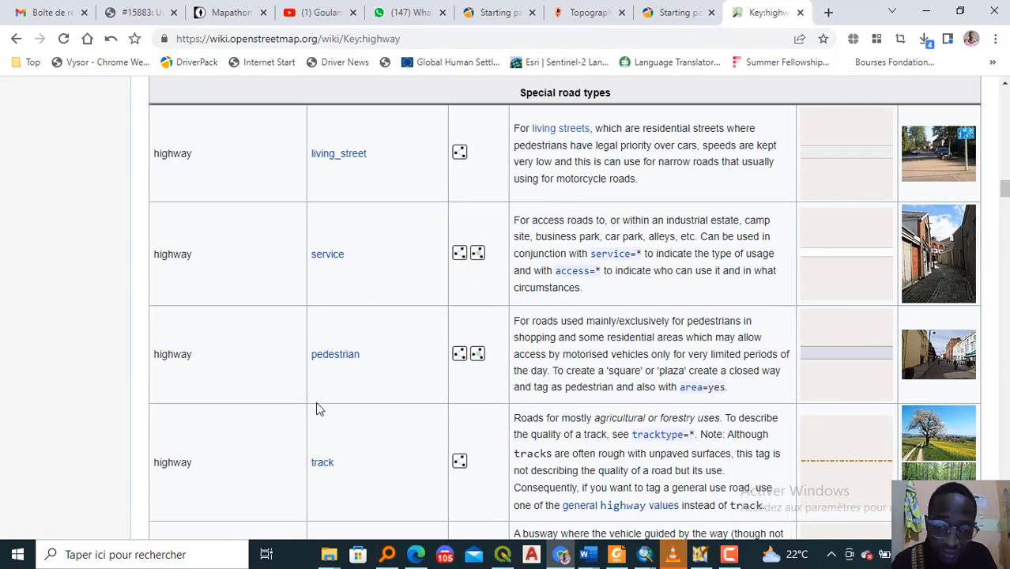
scroll(328, 431, down, 4)
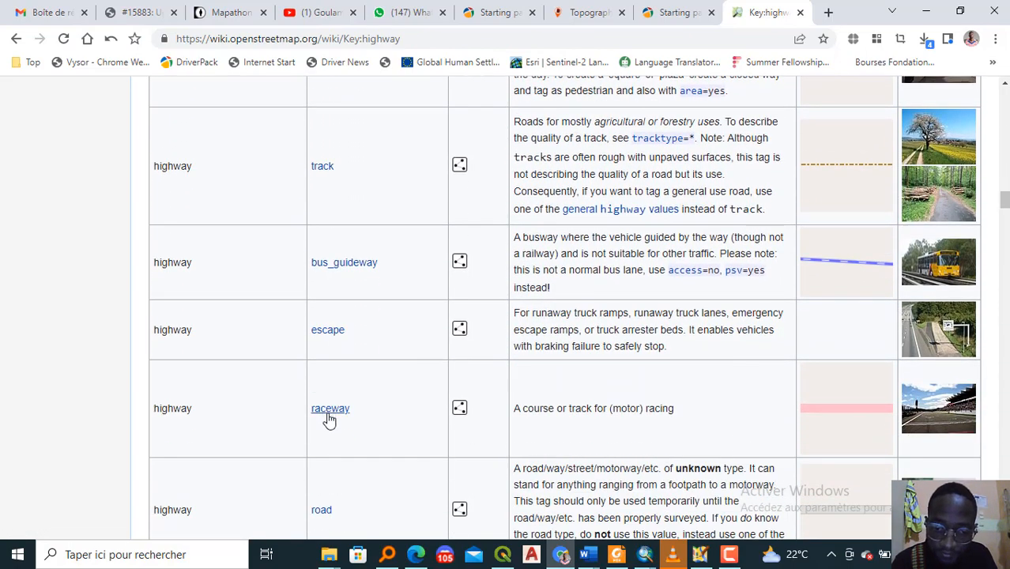
scroll(327, 422, down, 3)
scroll(340, 352, down, 3)
scroll(348, 333, up, 10)
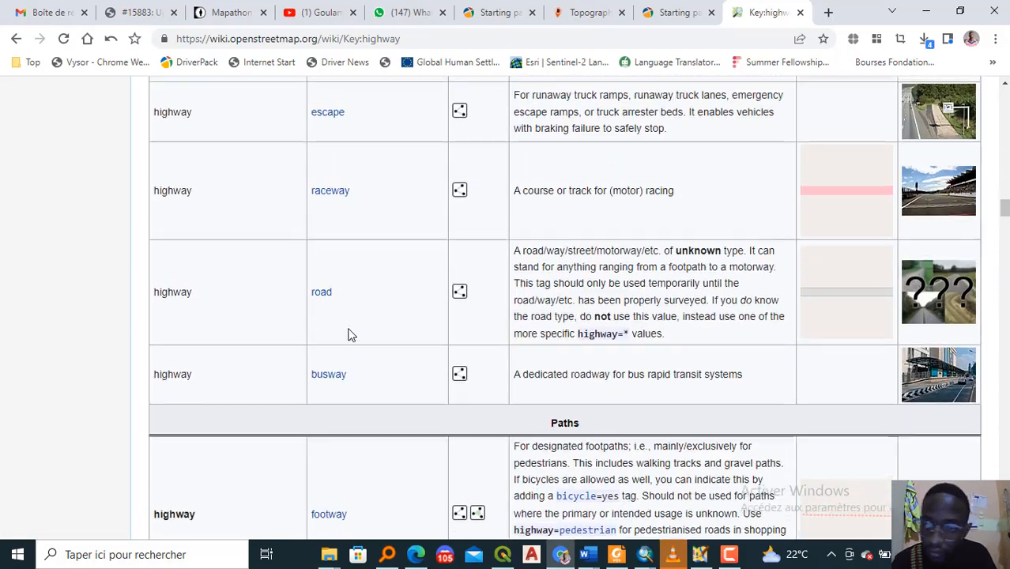
scroll(348, 334, down, 15)
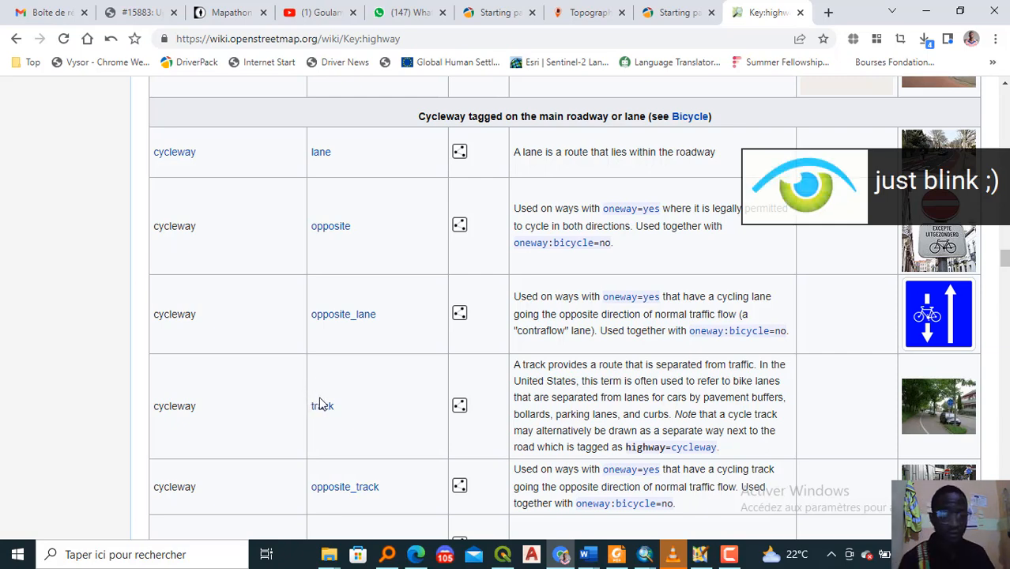
Step: Return to the start of the Key:highway page, select its web address and go back to the "openstreetmap wiki" search results
scroll(336, 361, up, 15)
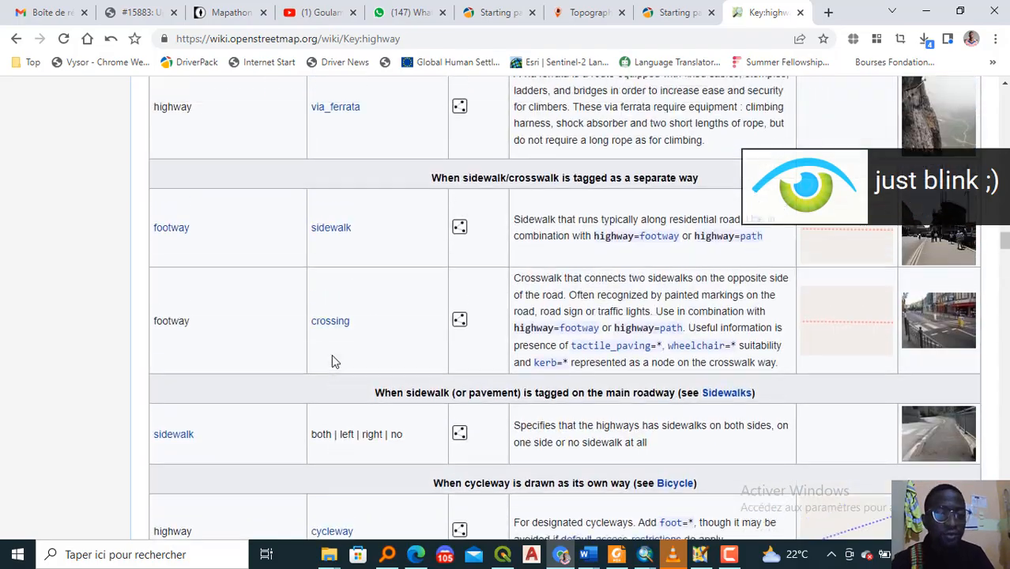
scroll(332, 360, up, 15)
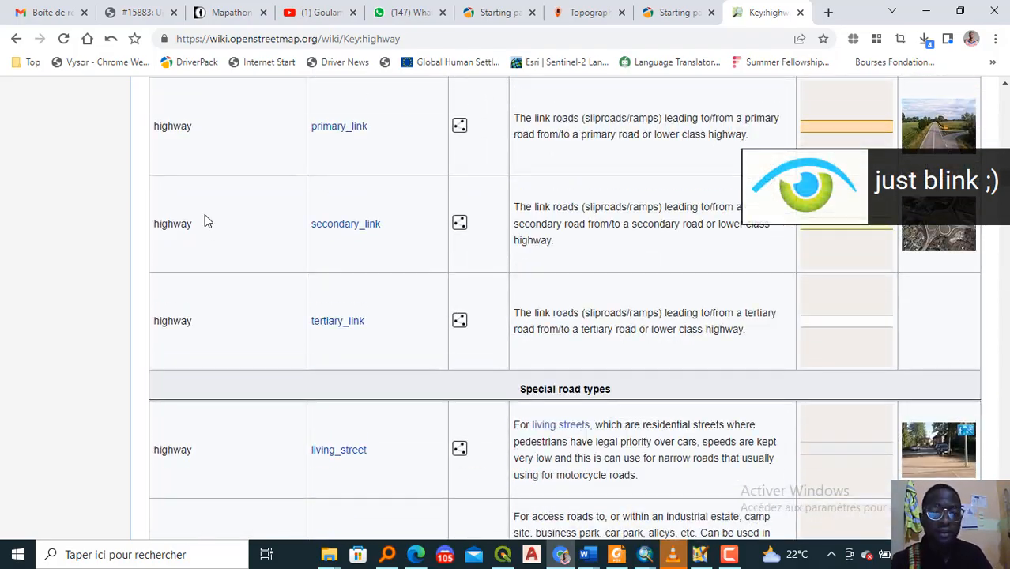
scroll(268, 244, up, 5)
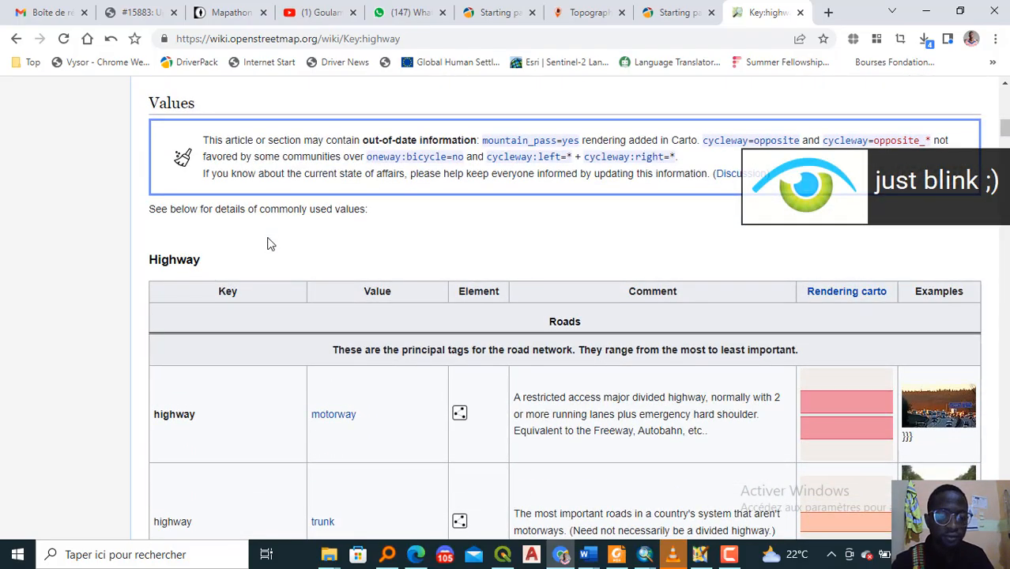
scroll(366, 121, up, 1)
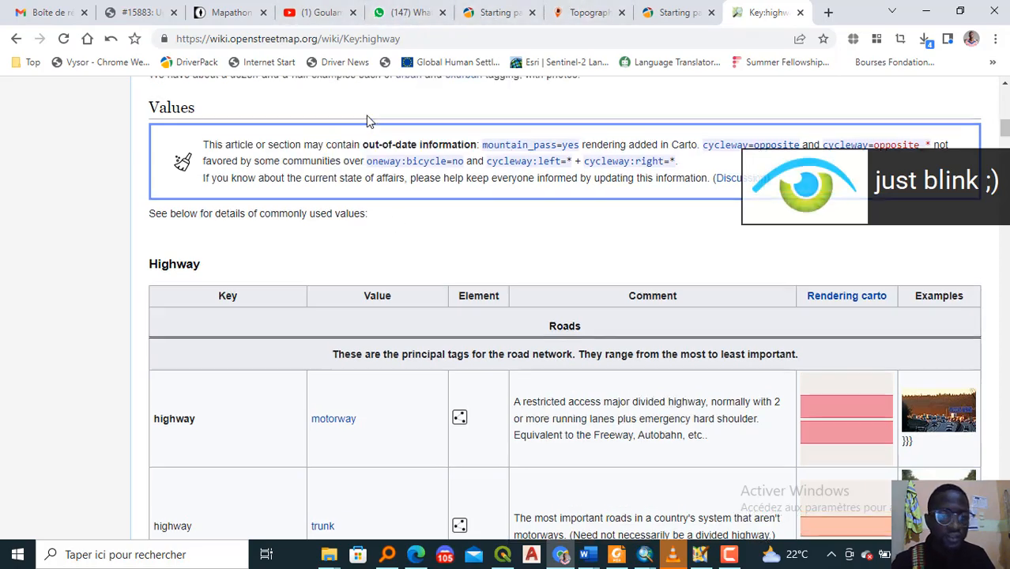
scroll(371, 110, up, 15)
click(413, 37)
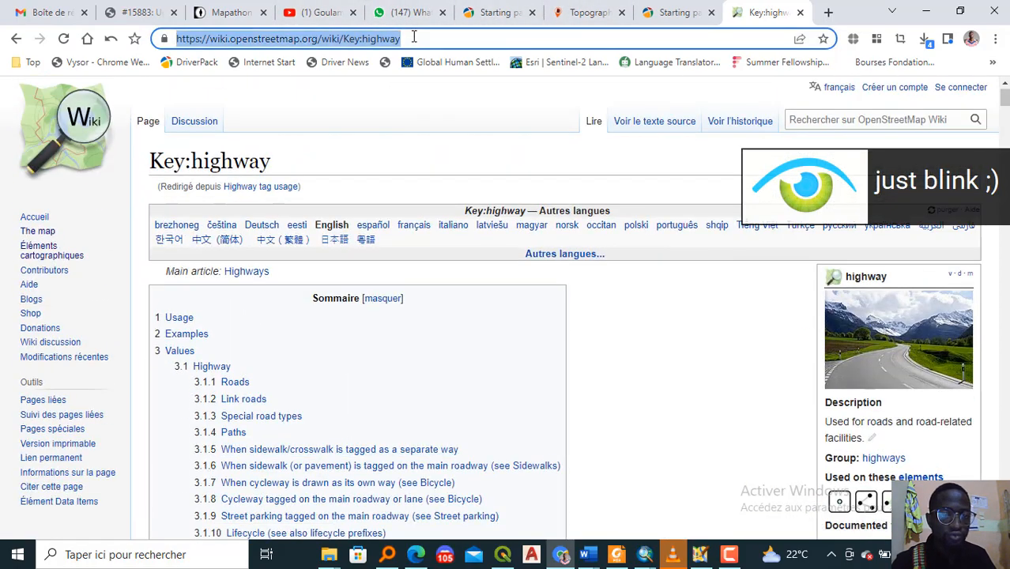
click(677, 13)
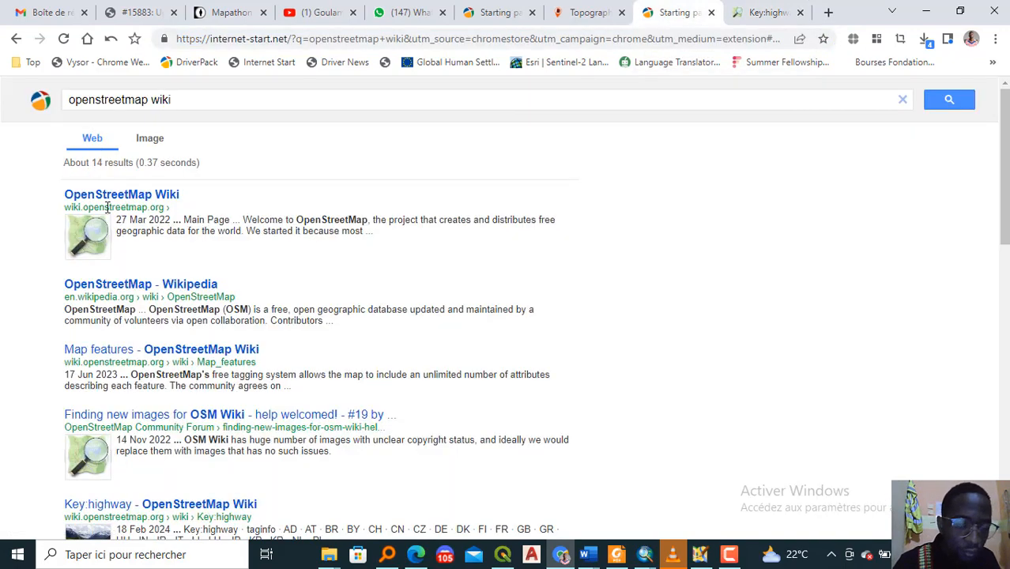
Step: Switch to JOSM, select the D29 road running through Léta and review its attributes
click(706, 552)
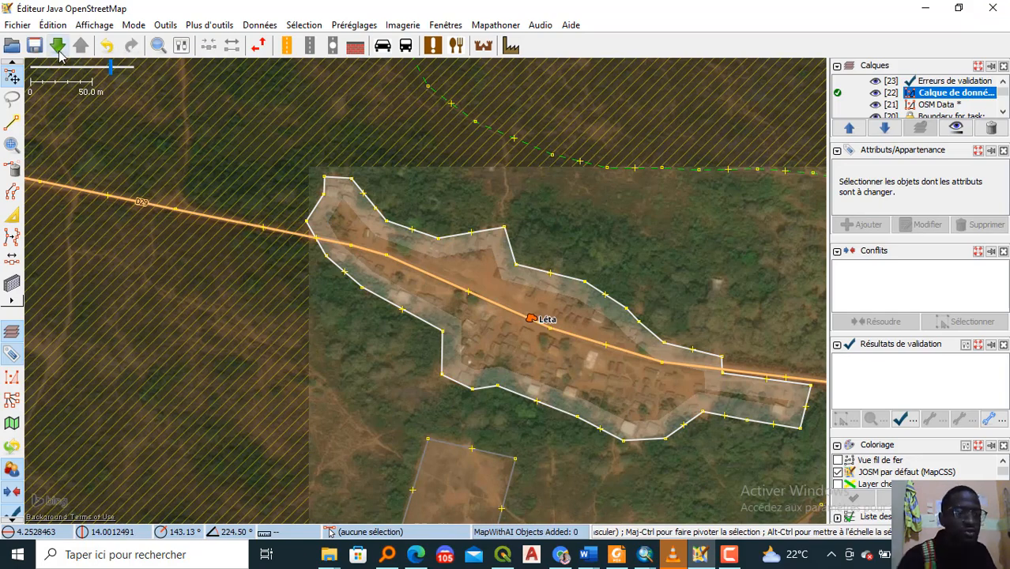
click(490, 305)
drag(471, 192, 469, 239)
click(463, 374)
drag(462, 374, 531, 262)
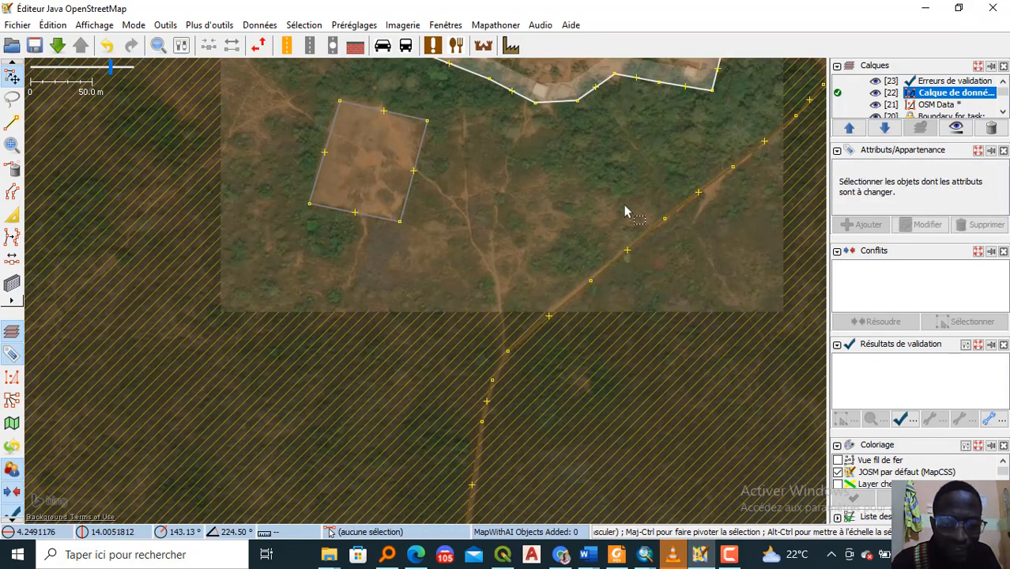
drag(624, 205, 542, 275)
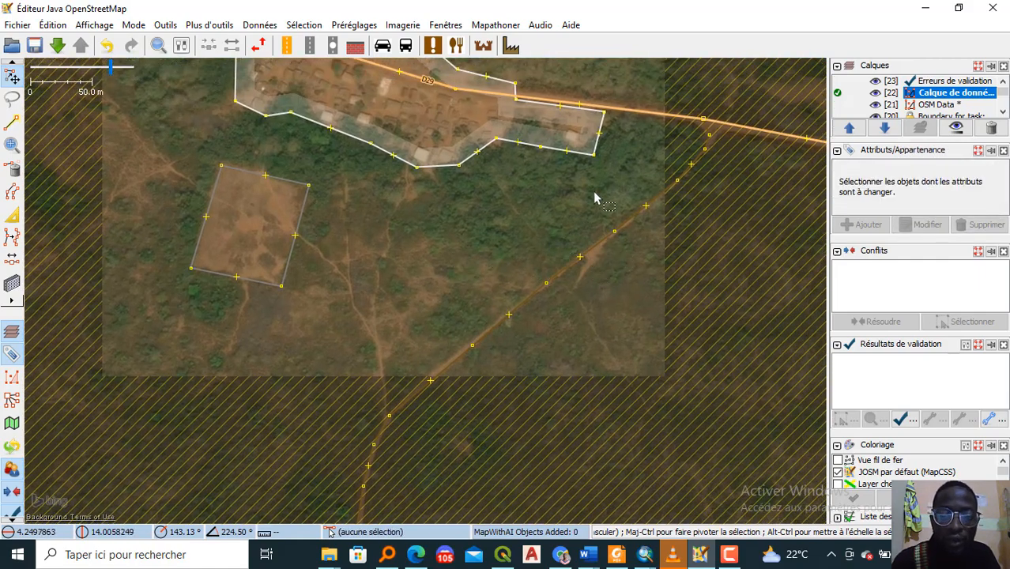
drag(660, 158, 637, 237)
click(604, 186)
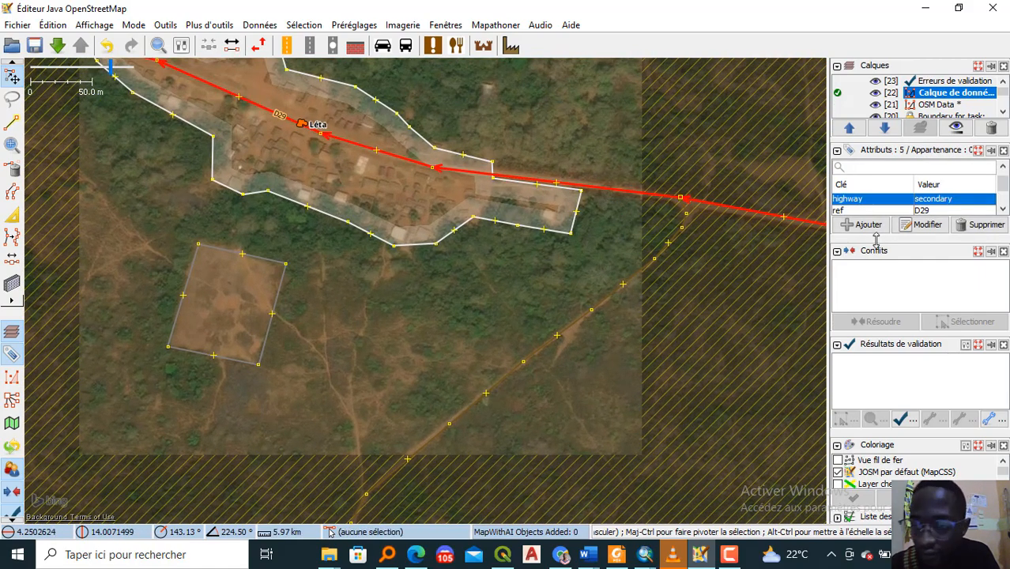
scroll(905, 212, down, 1)
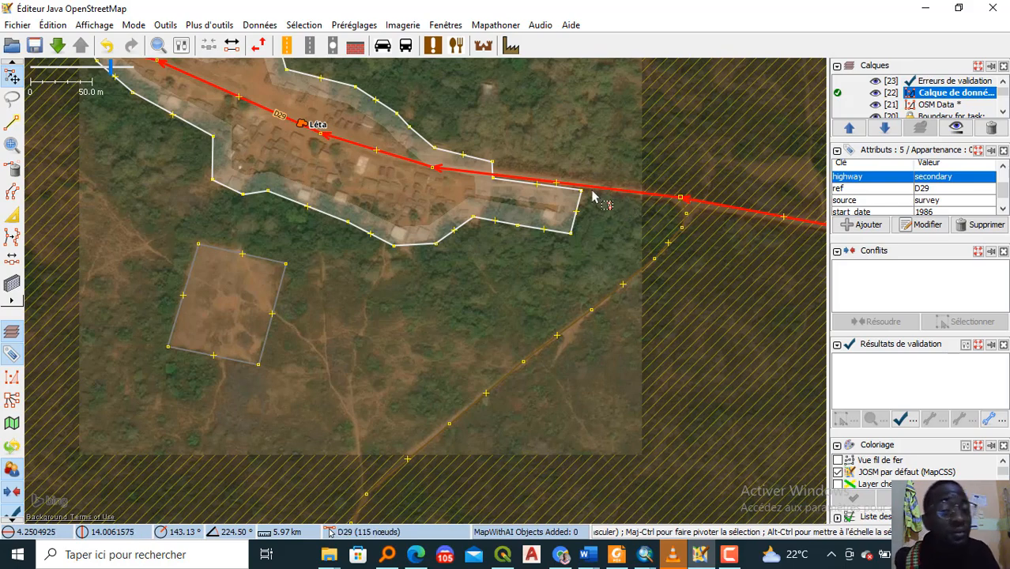
Step: Examine the course of the D29 road through Léta and its remaining attributes down to surface
scroll(409, 185, up, 4)
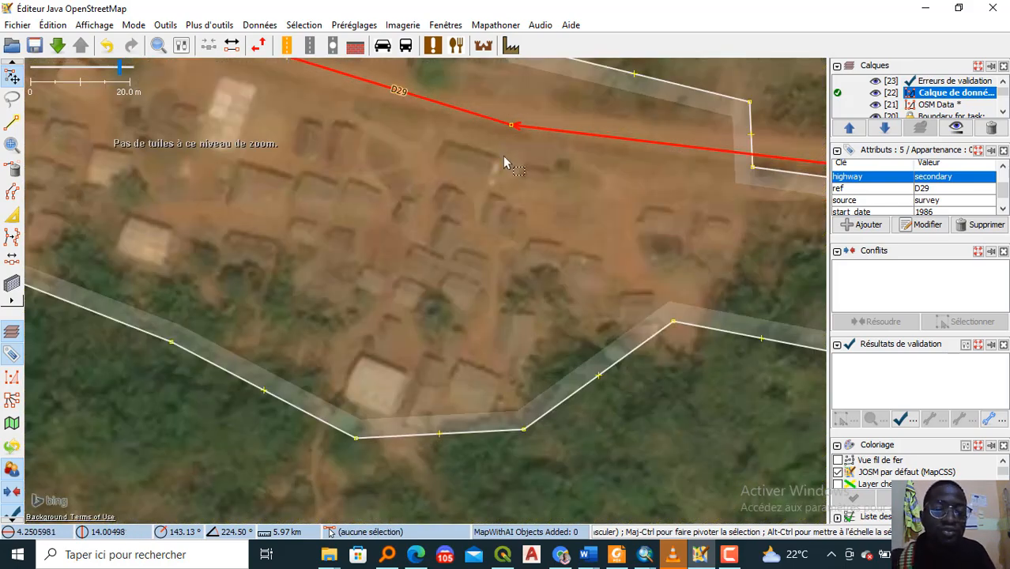
scroll(503, 156, down, 4)
scroll(588, 295, up, 3)
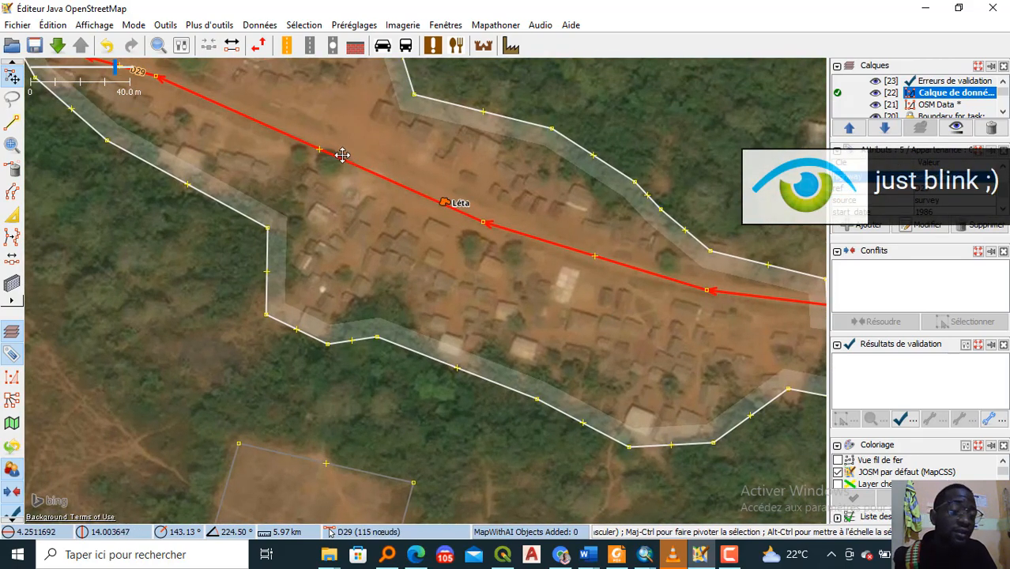
drag(338, 153, 429, 236)
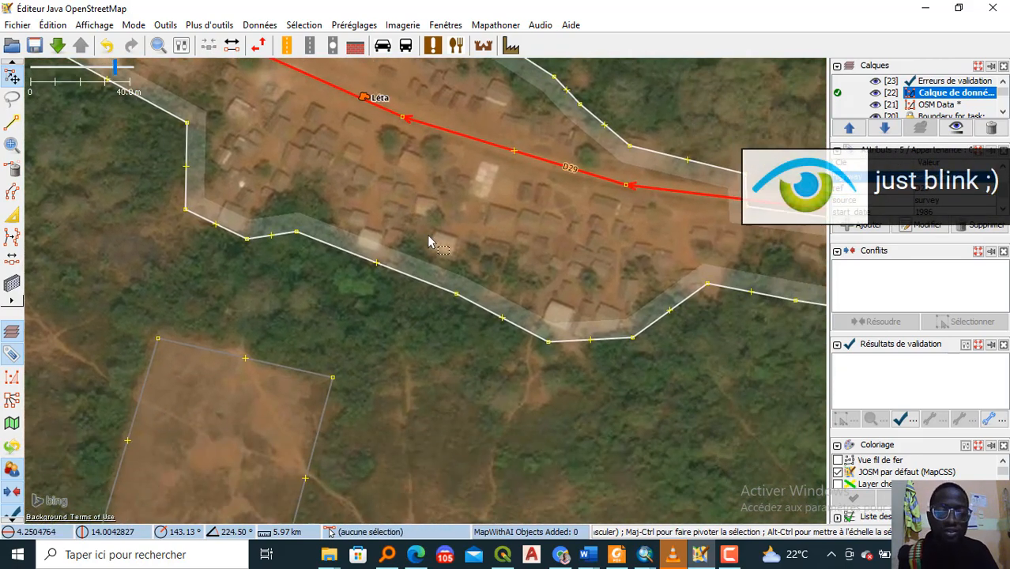
scroll(428, 236, down, 2)
drag(480, 275, 500, 227)
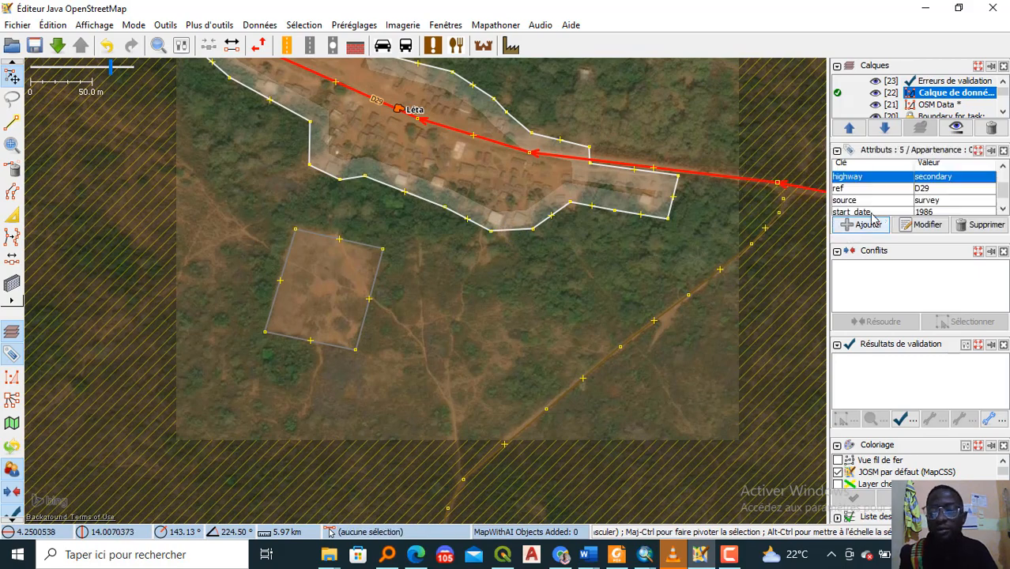
drag(536, 300, 532, 214)
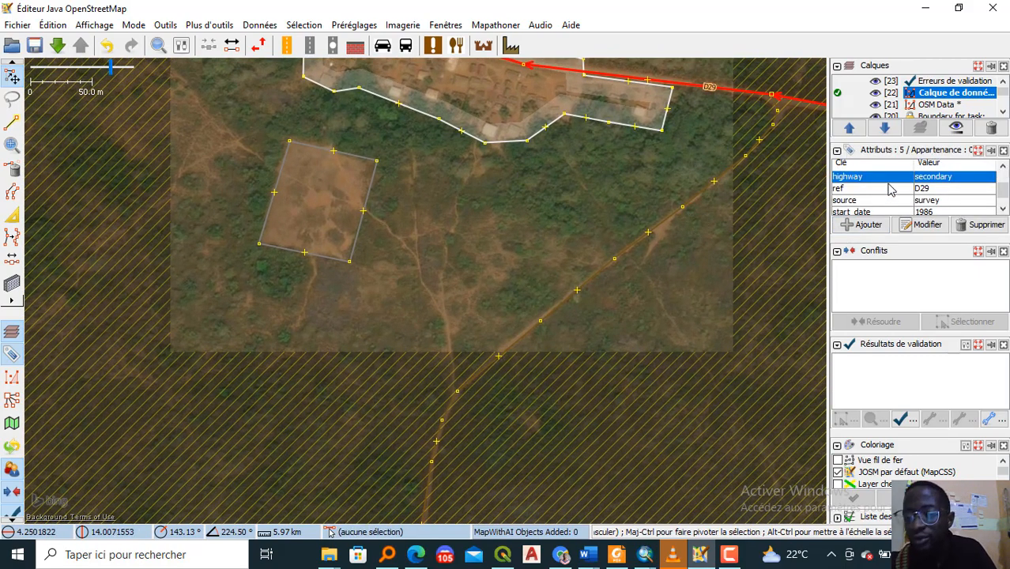
scroll(891, 188, down, 1)
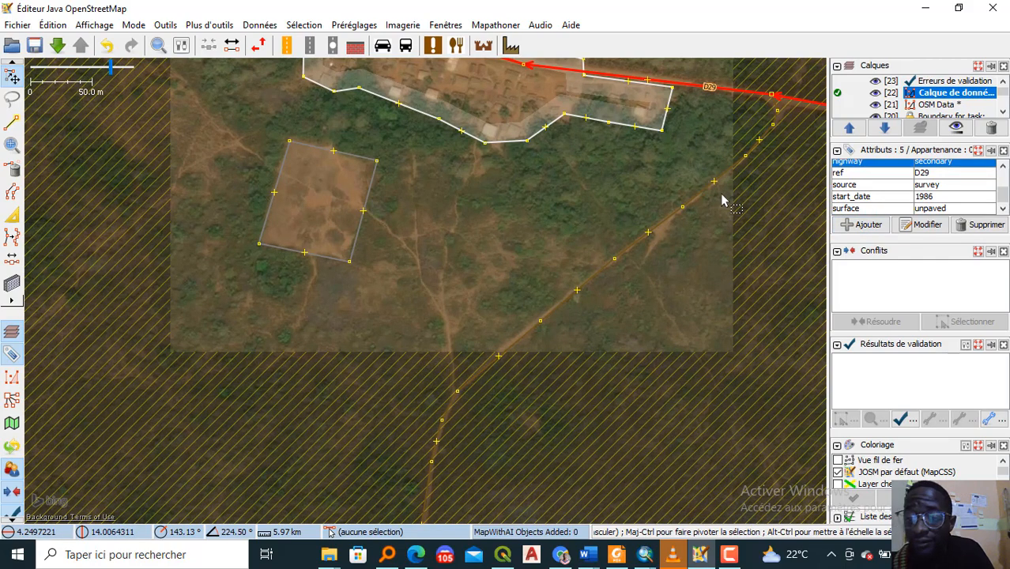
Step: Select the track branching off the D29 east of Léta and check its attributes and its junction with the road
drag(576, 263, 651, 214)
click(672, 227)
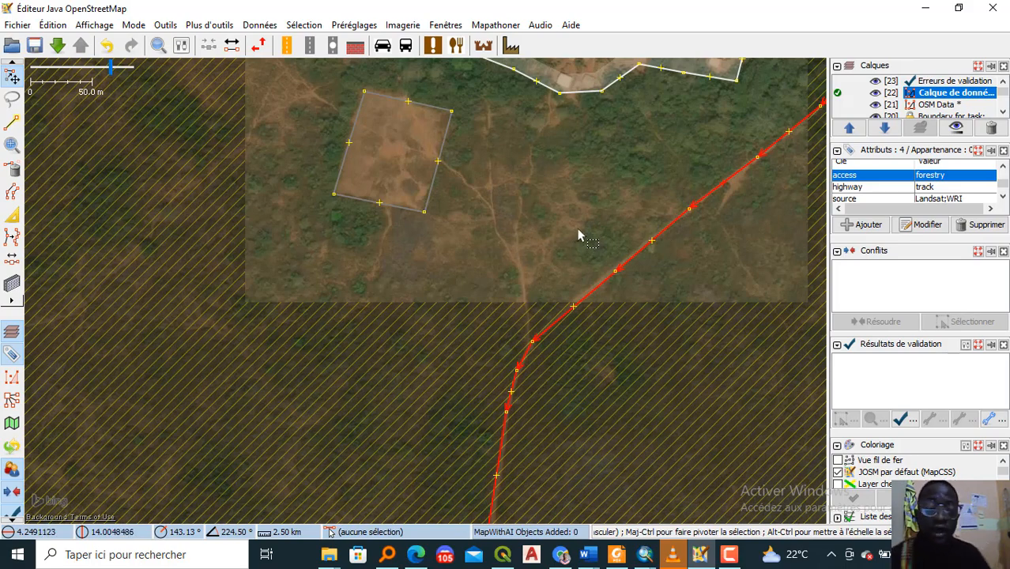
drag(577, 234, 508, 309)
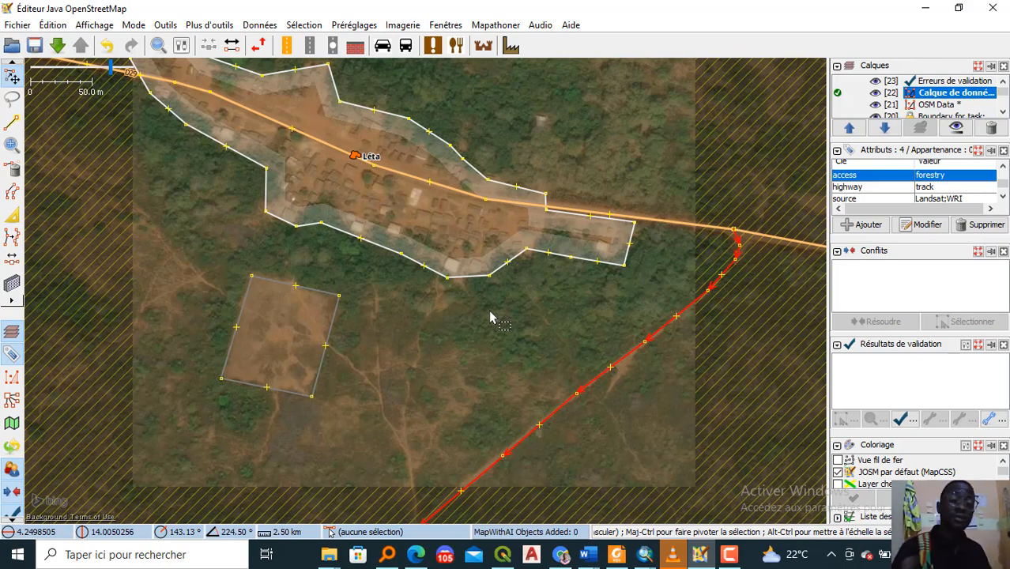
click(287, 45)
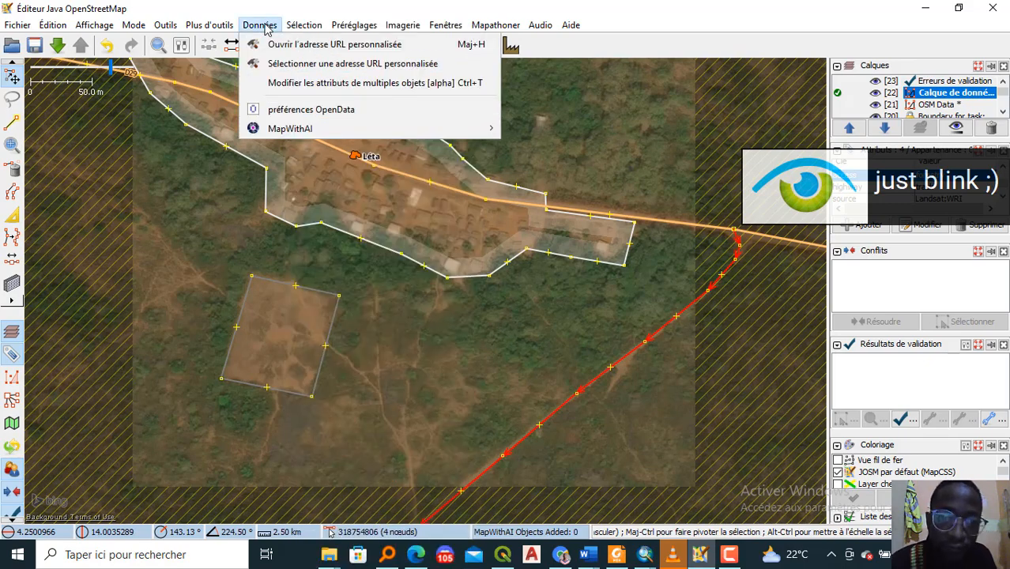
mouse_move(313, 27)
click(278, 165)
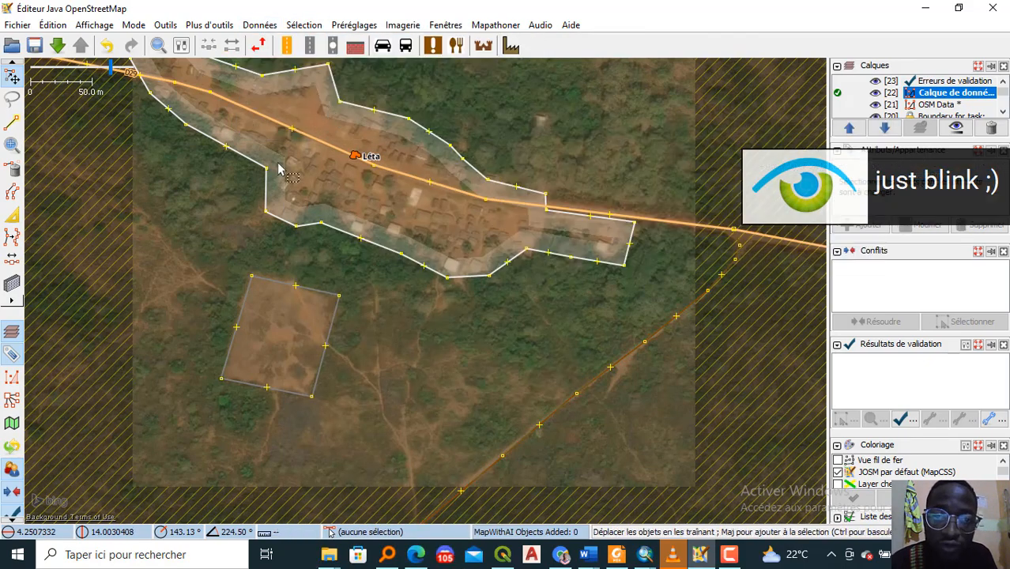
click(312, 51)
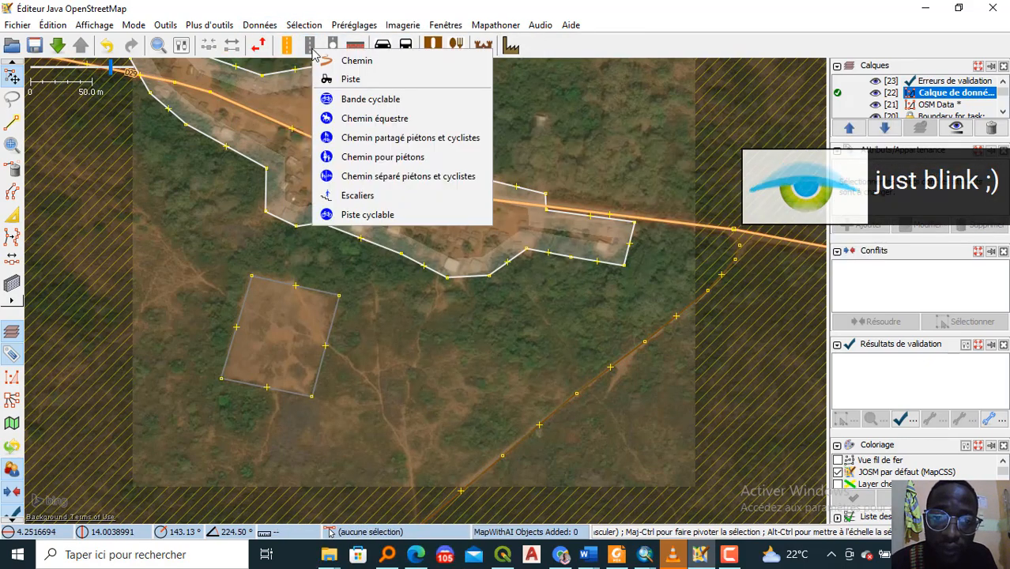
click(268, 27)
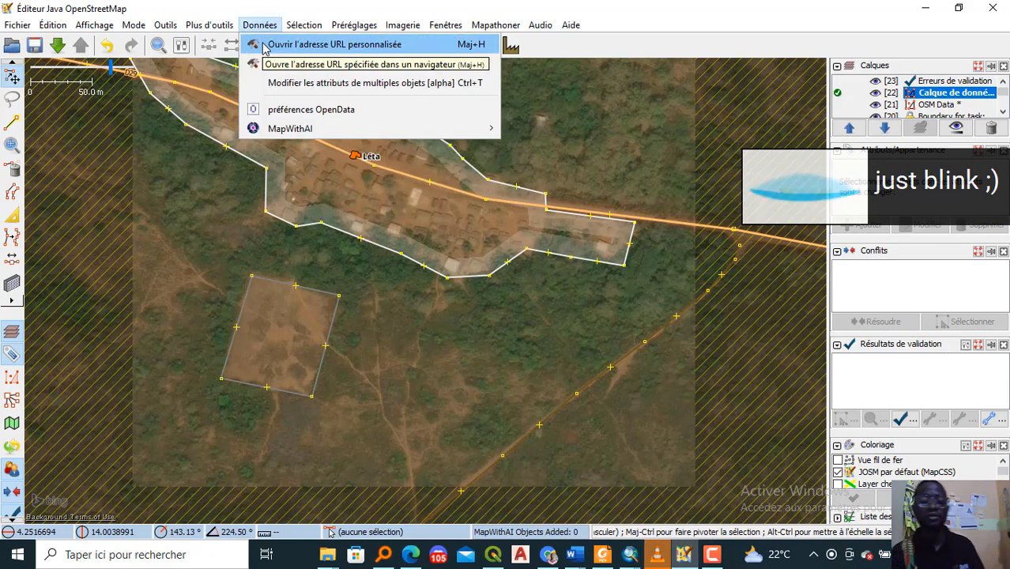
Step: Hide the active data layer and follow the road west of Léta on the satellite imagery as far as the neighbouring settlement
scroll(582, 197, down, 1)
scroll(583, 196, down, 2)
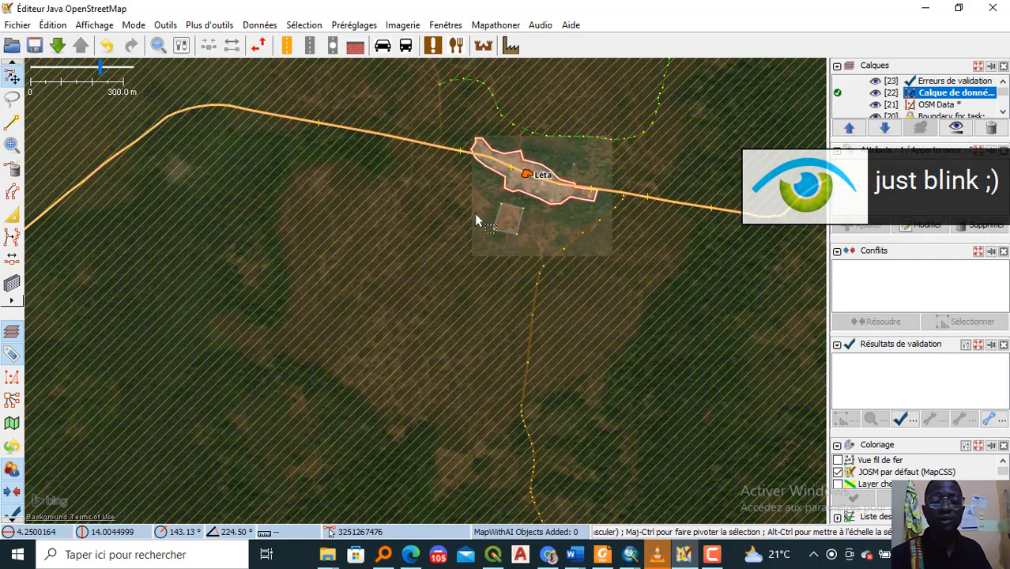
drag(473, 219, 566, 248)
click(500, 181)
key(Escape)
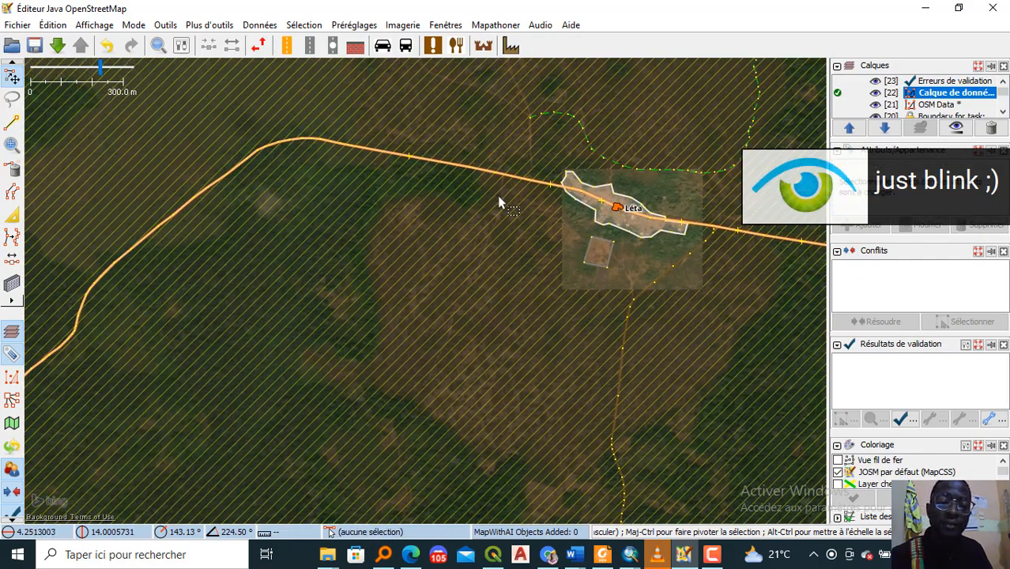
click(875, 92)
scroll(579, 227, down, 1)
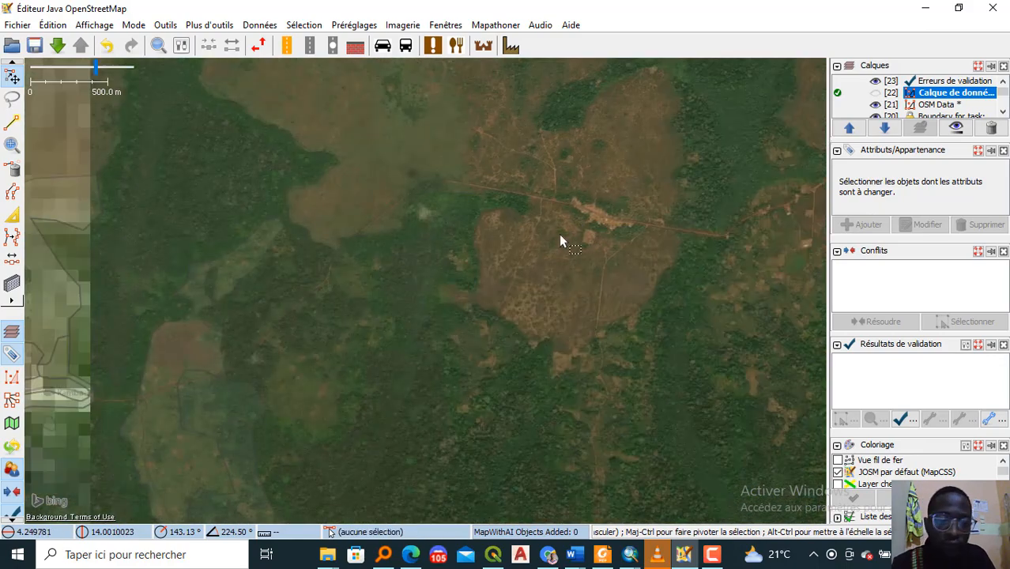
scroll(620, 254, up, 1)
drag(472, 193, 570, 219)
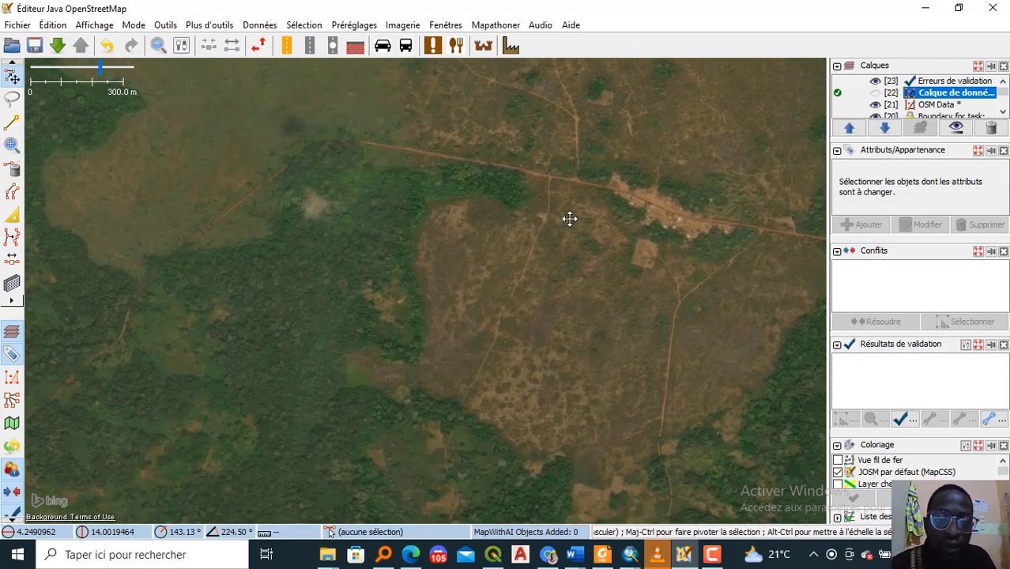
drag(317, 190, 363, 172)
drag(348, 213, 474, 134)
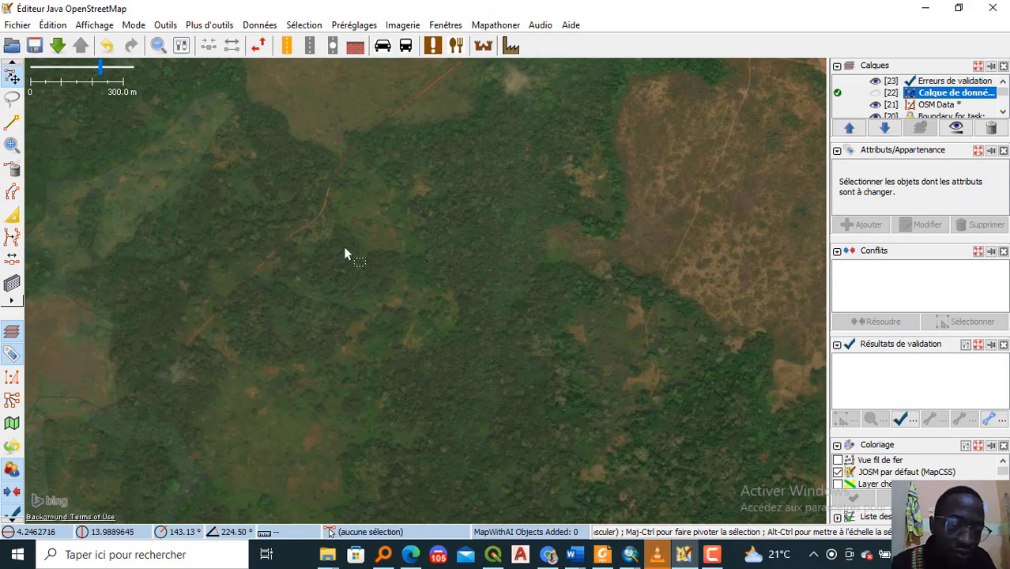
drag(345, 253, 467, 190)
mouse_move(429, 260)
mouse_down()
mouse_move(439, 181)
mouse_move(478, 164)
mouse_up()
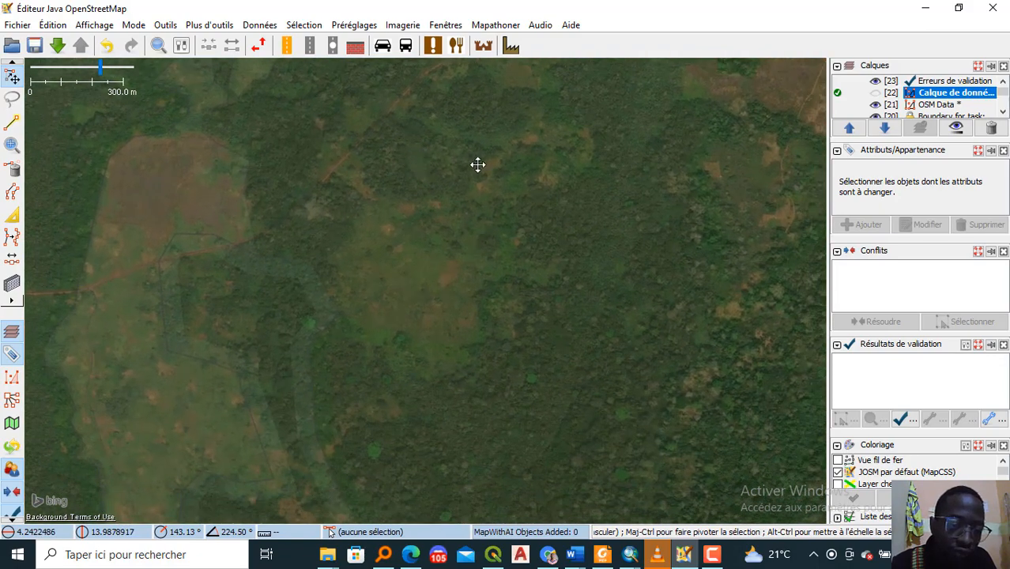
mouse_move(229, 343)
mouse_down()
mouse_move(315, 343)
mouse_move(462, 296)
mouse_up()
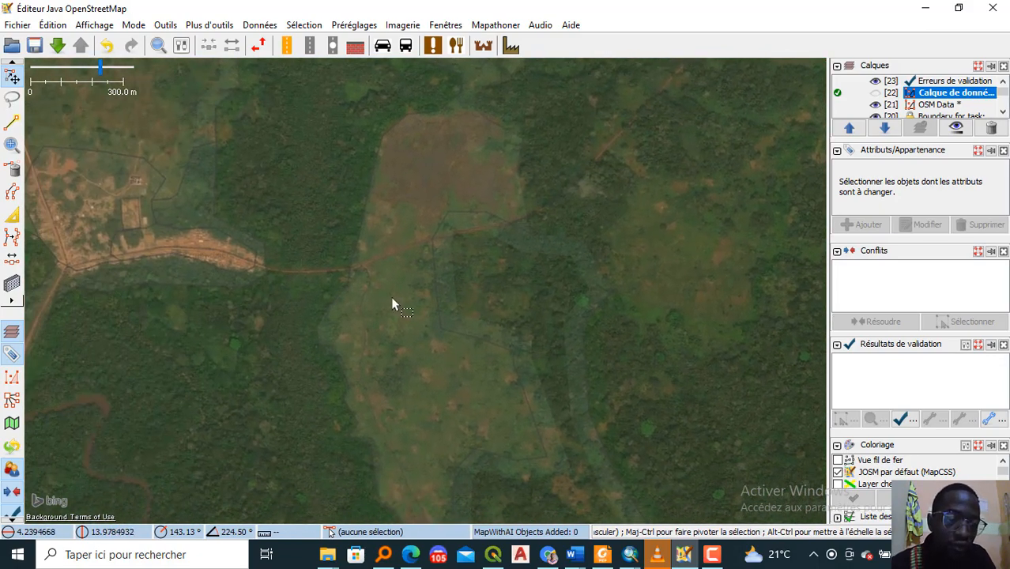
Step: Examine how the roads connect Léta with the surrounding villages on the imagery, and show the data layer again
scroll(413, 280, down, 3)
drag(519, 283, 586, 322)
drag(773, 114, 741, 166)
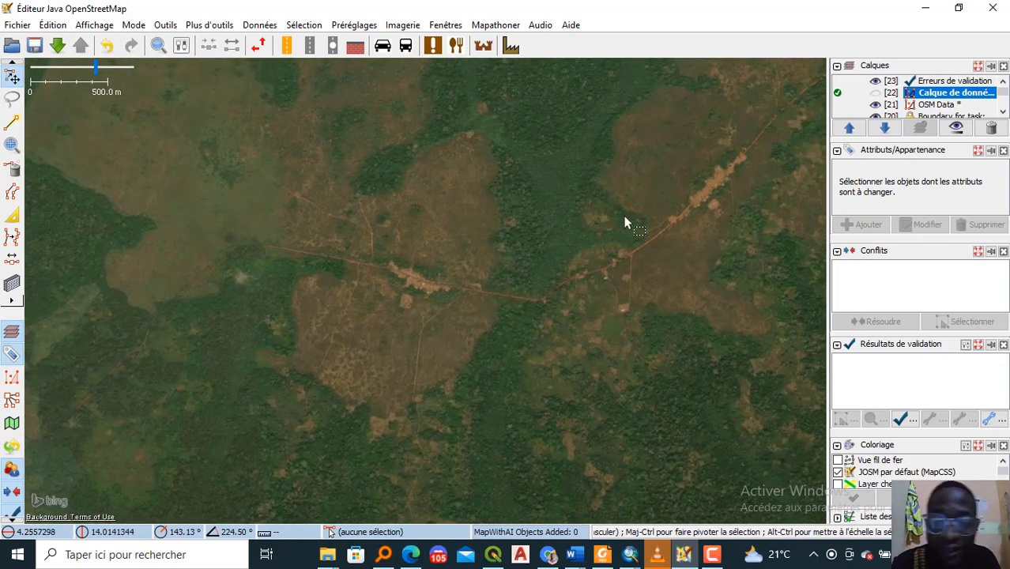
drag(453, 299, 444, 260)
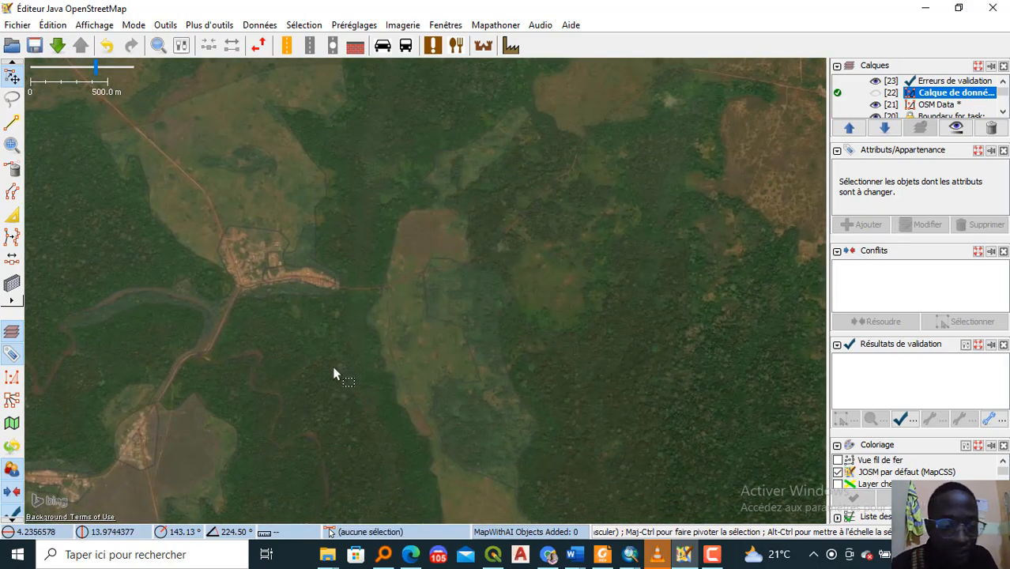
drag(334, 372, 399, 262)
scroll(370, 272, up, 1)
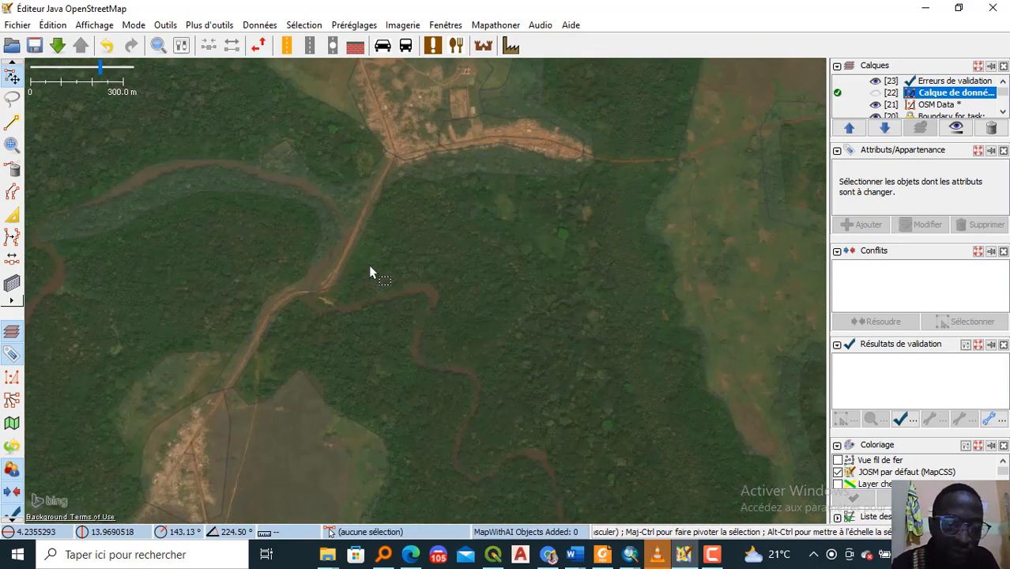
click(875, 92)
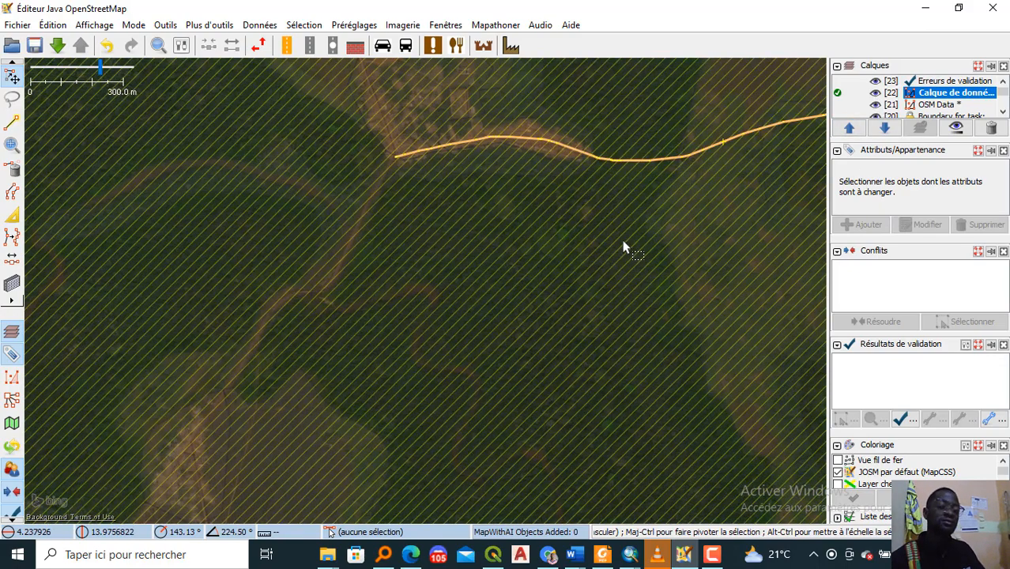
Step: Return to Léta and inspect the D29 road and the residential area around the village
scroll(622, 243, down, 1)
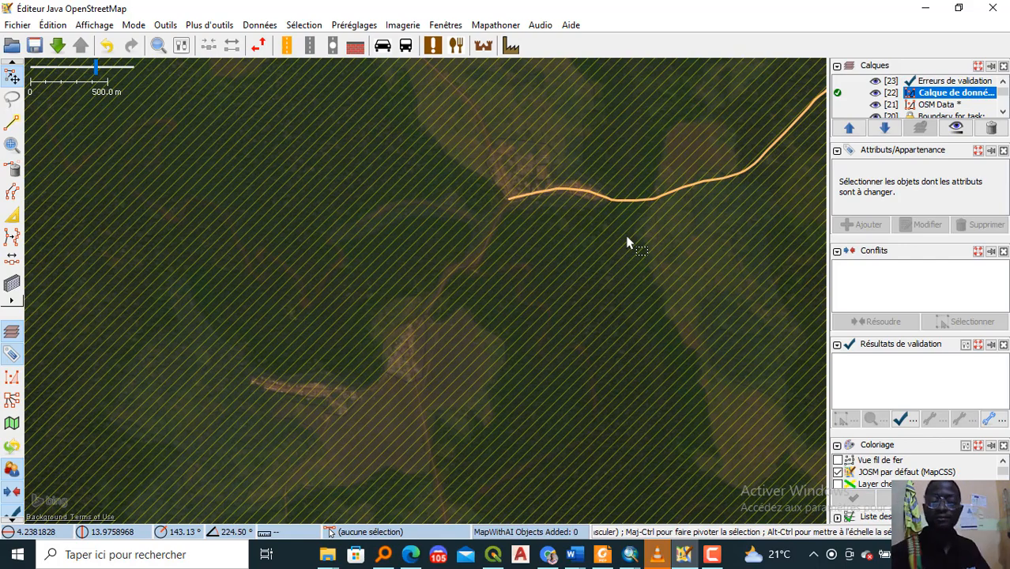
scroll(660, 227, down, 2)
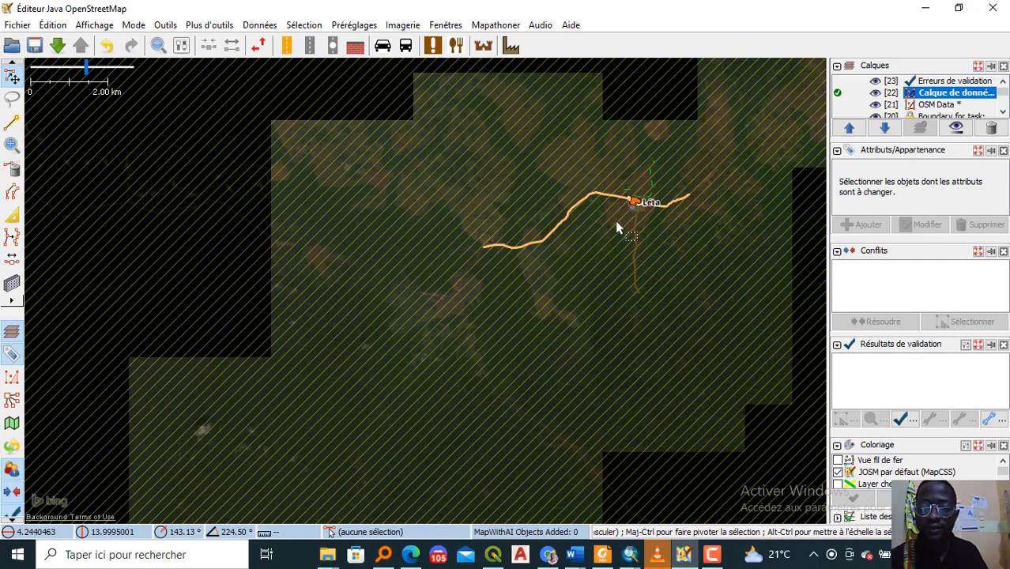
click(636, 200)
scroll(639, 199, up, 4)
click(613, 268)
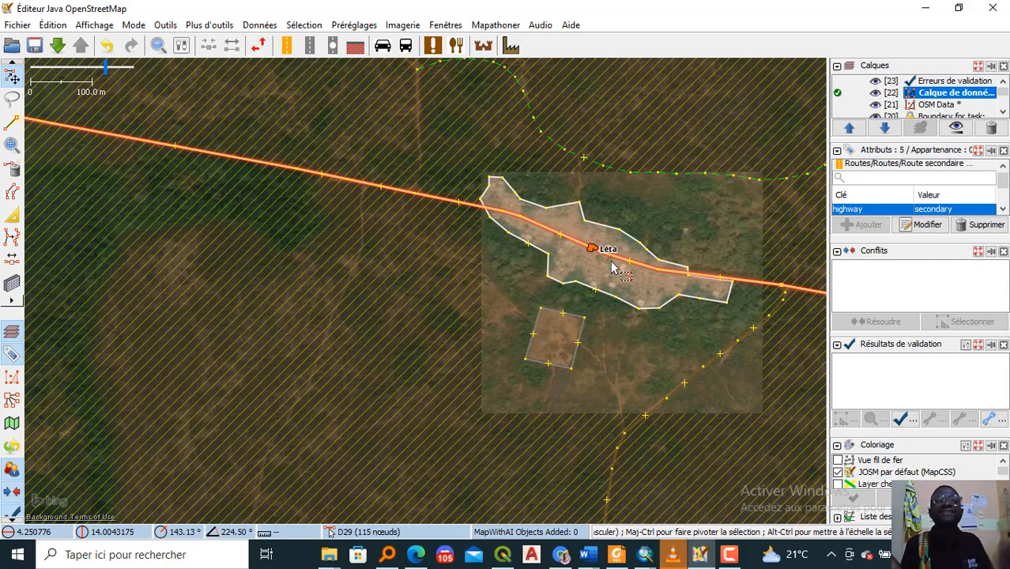
click(672, 255)
click(596, 294)
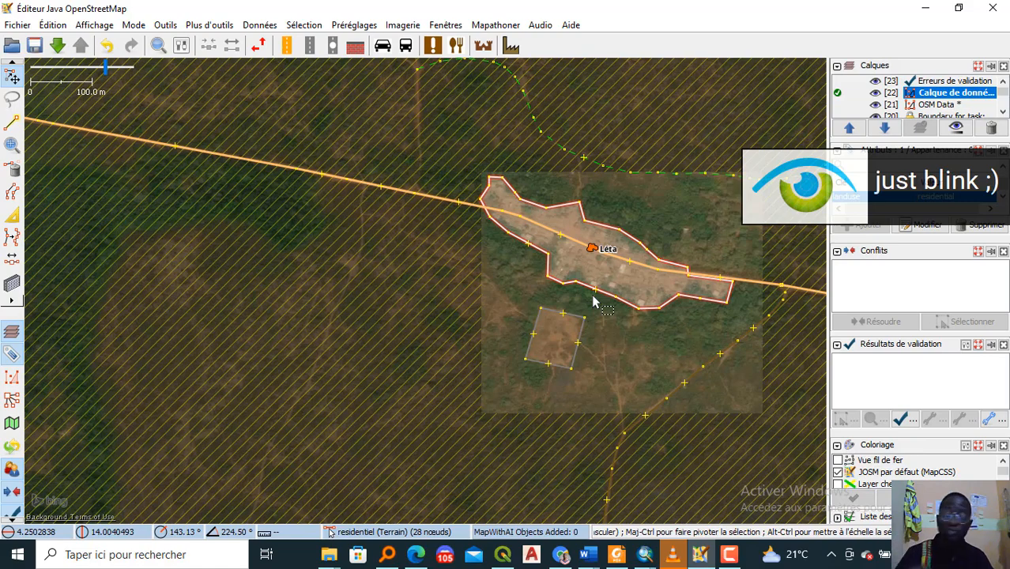
Step: Measure the width of the track southeast of Léta with a temporary line drawn across it, and undo the line
scroll(682, 390, up, 3)
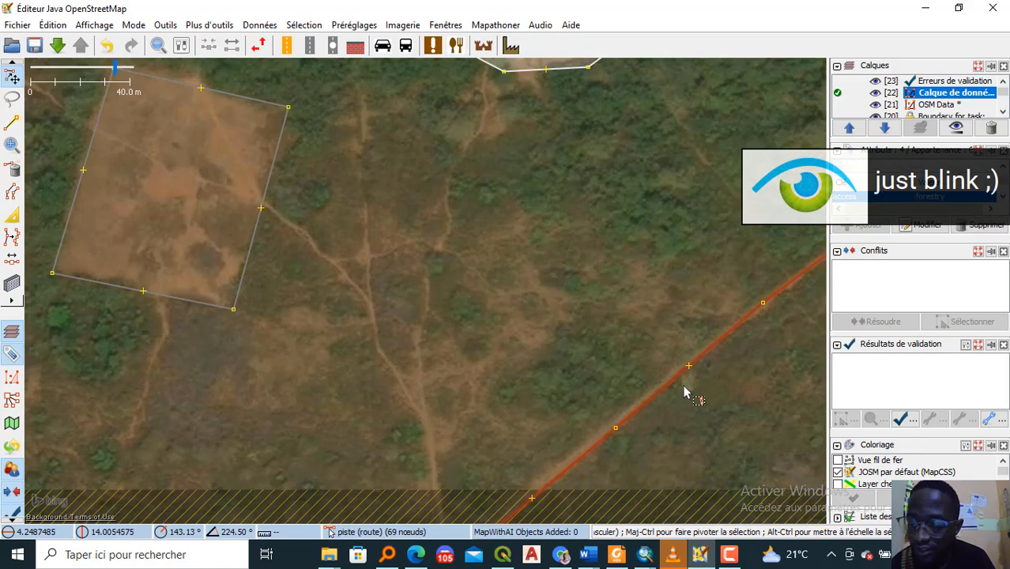
scroll(682, 387, up, 2)
drag(599, 354, 491, 269)
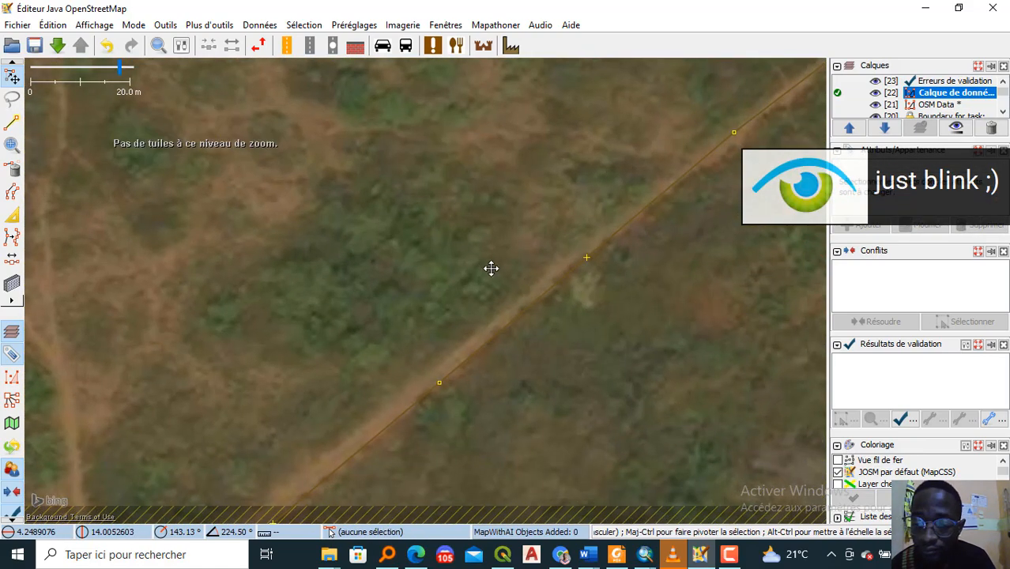
scroll(502, 326, up, 2)
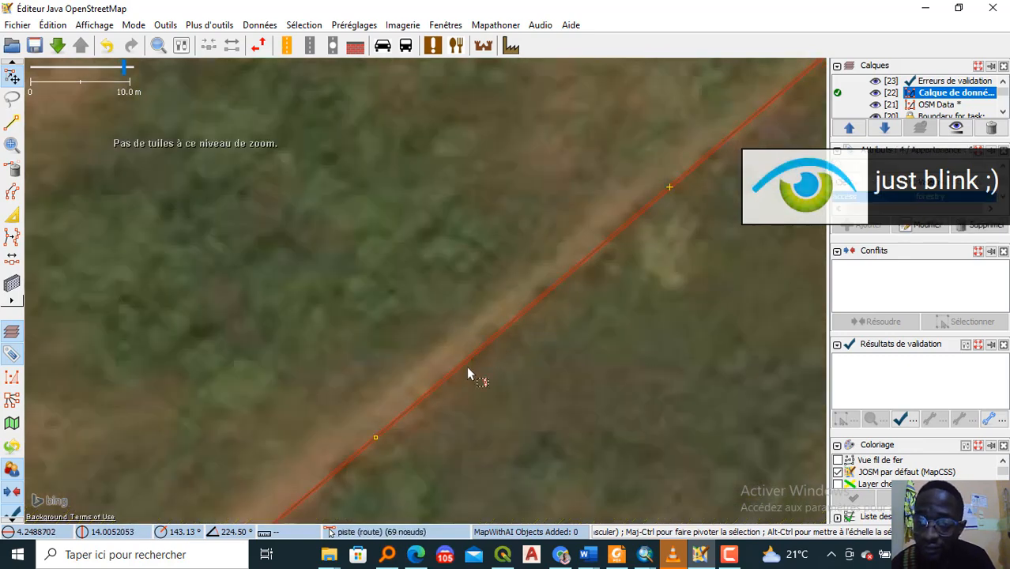
click(448, 343)
key(a)
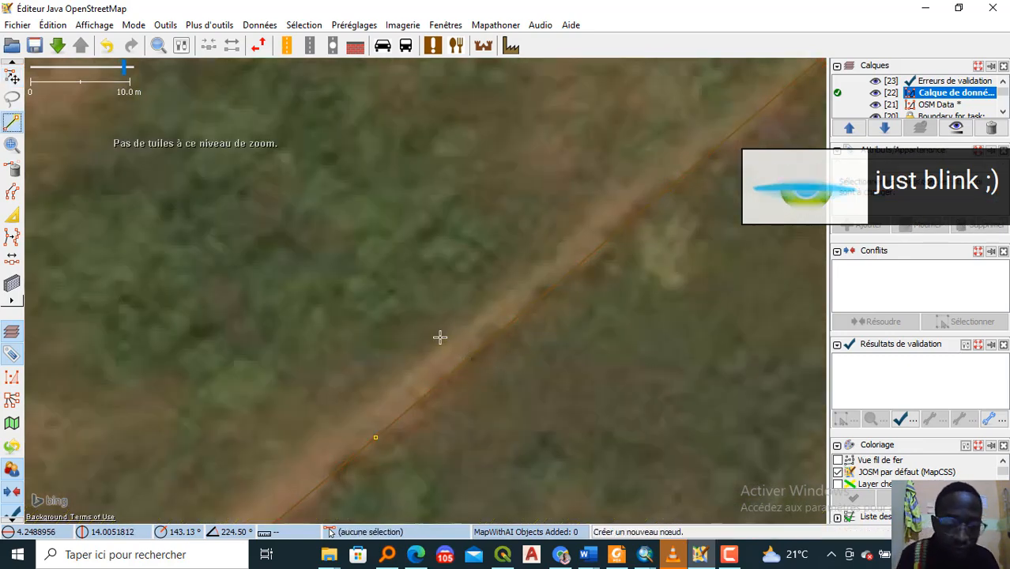
click(441, 343)
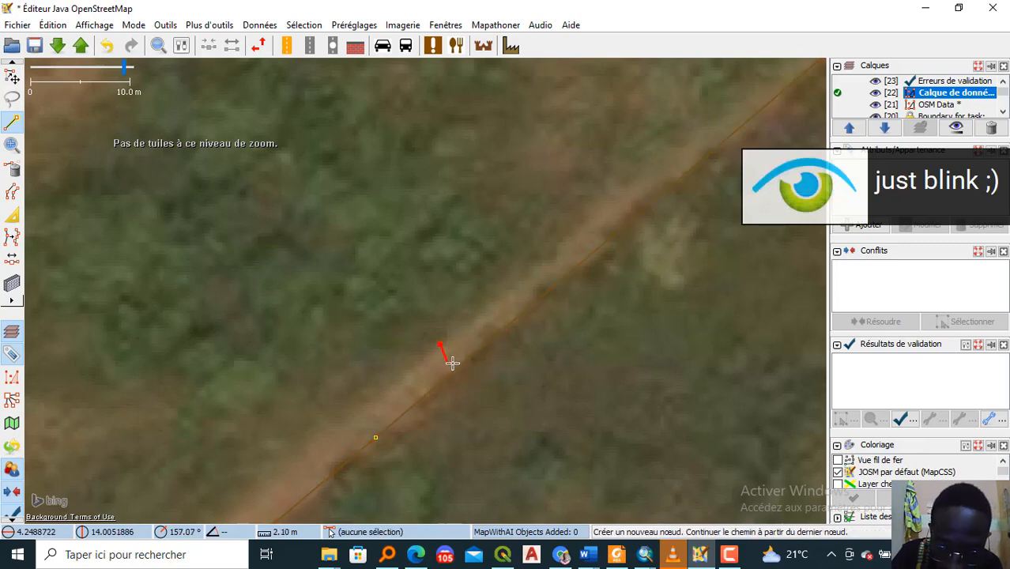
double_click(467, 370)
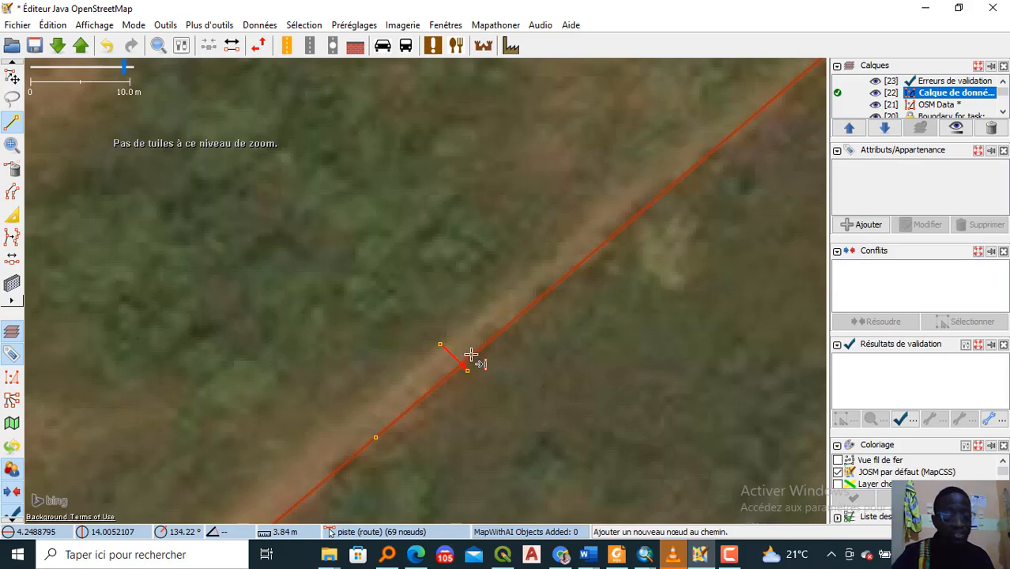
key(s)
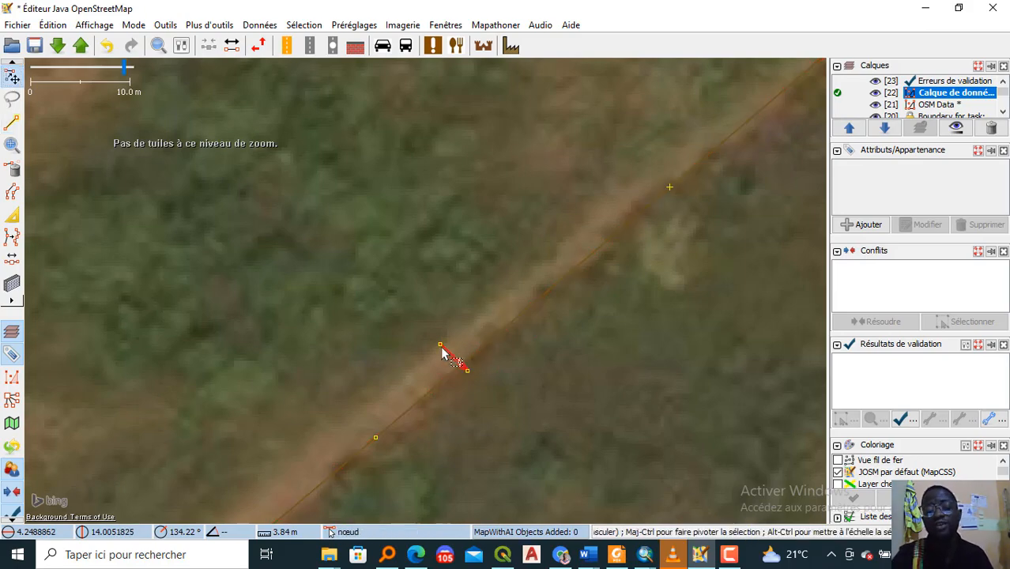
key(ctrl+z)
scroll(505, 280, down, 2)
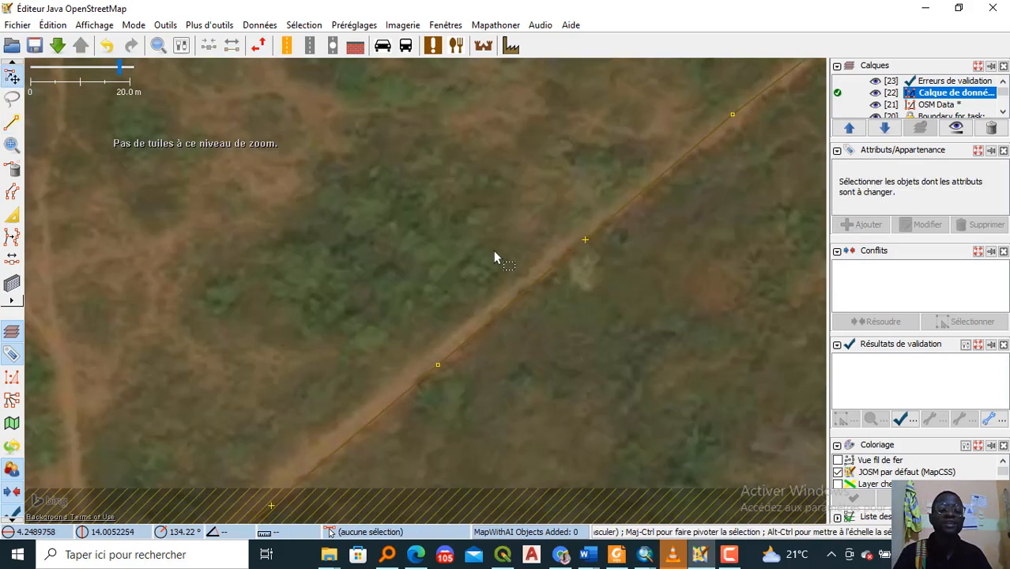
Step: Draw a four-segment way about 80 m long from the D29 node just east of the Léta label southeast between the houses
scroll(448, 411, down, 3)
scroll(364, 201, up, 2)
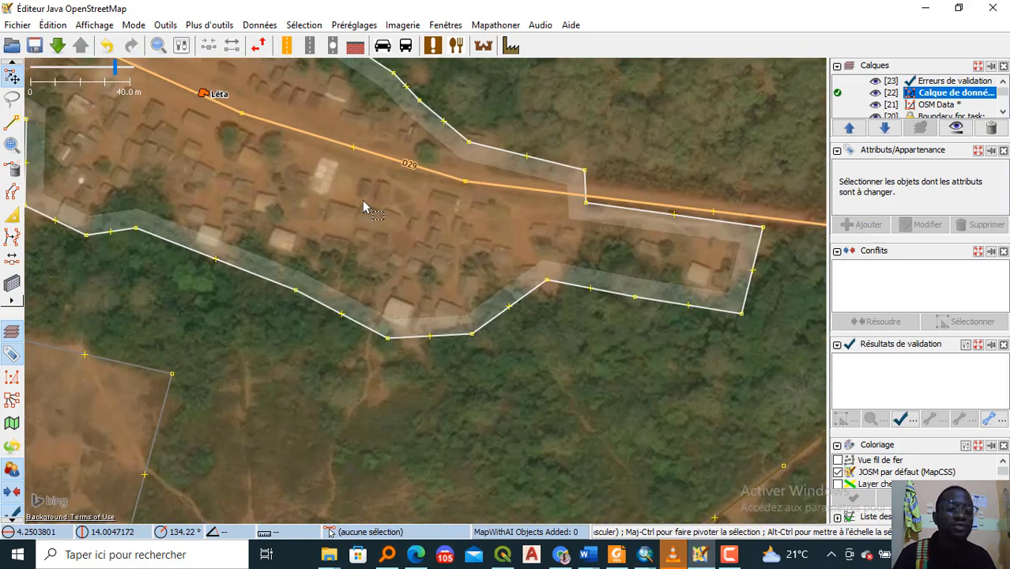
click(436, 224)
key(Escape)
drag(342, 79, 496, 190)
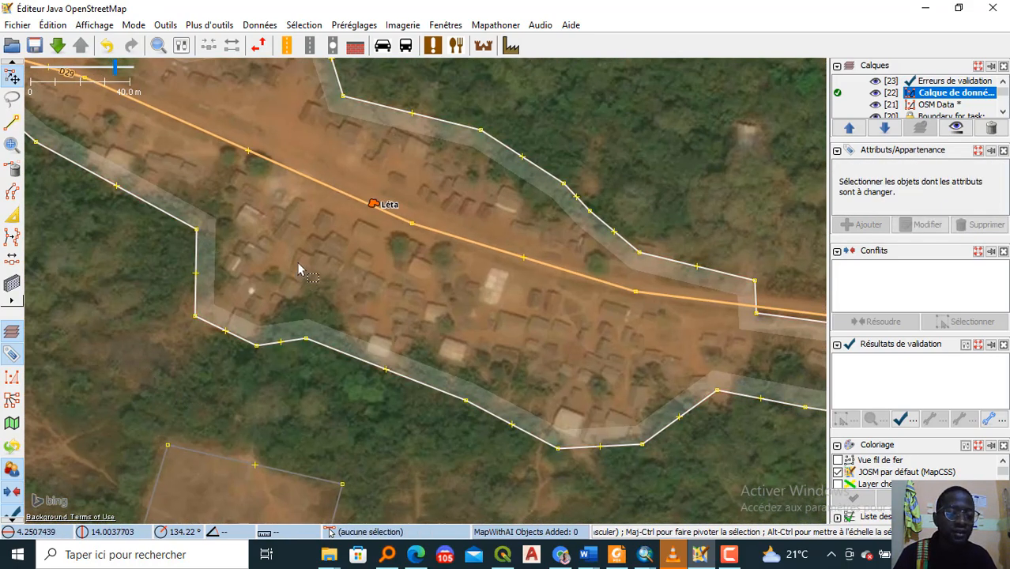
scroll(298, 267, up, 2)
drag(301, 285, 354, 176)
click(348, 103)
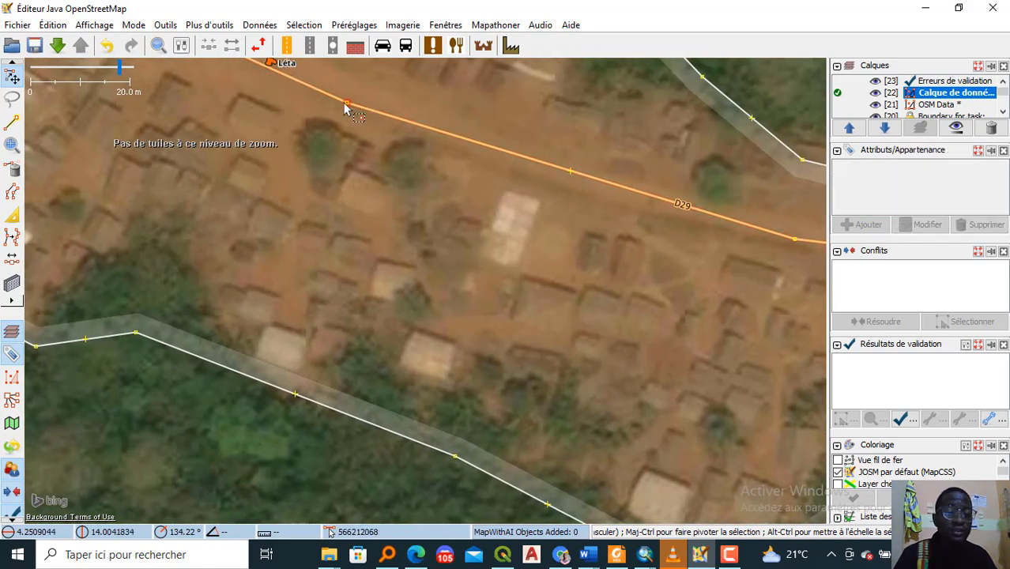
key(a)
click(392, 190)
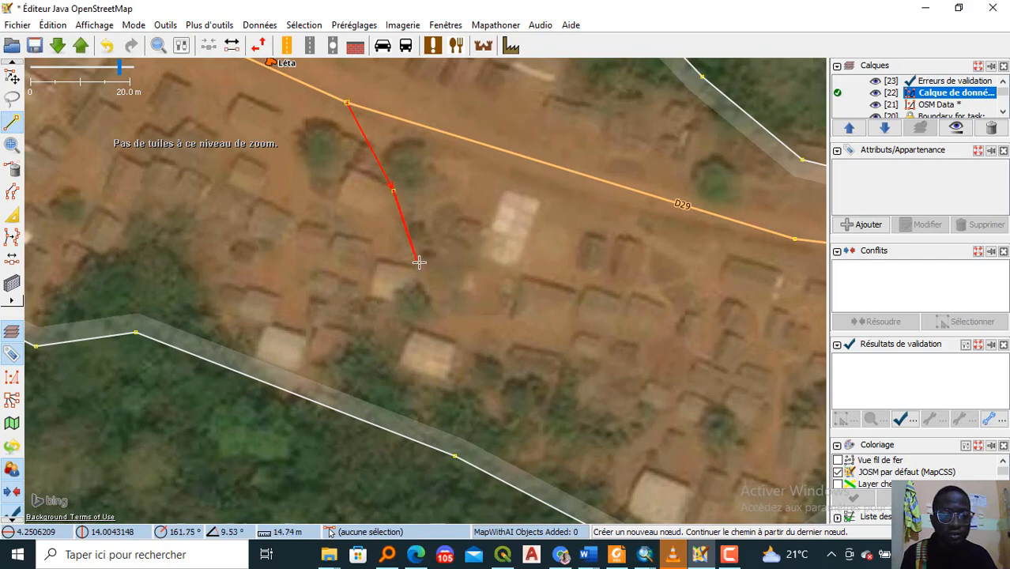
click(426, 279)
click(490, 360)
click(536, 442)
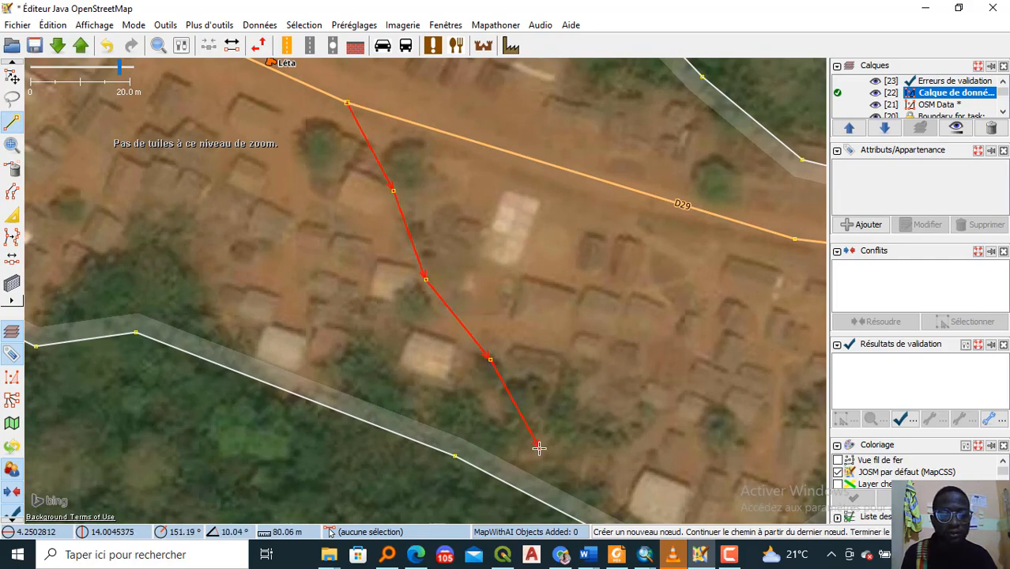
click(536, 443)
Step: Draw a four-segment way about 64 m long from the D29 just west of the Léta label southwest between the houses
scroll(589, 431, down, 1)
scroll(582, 422, down, 2)
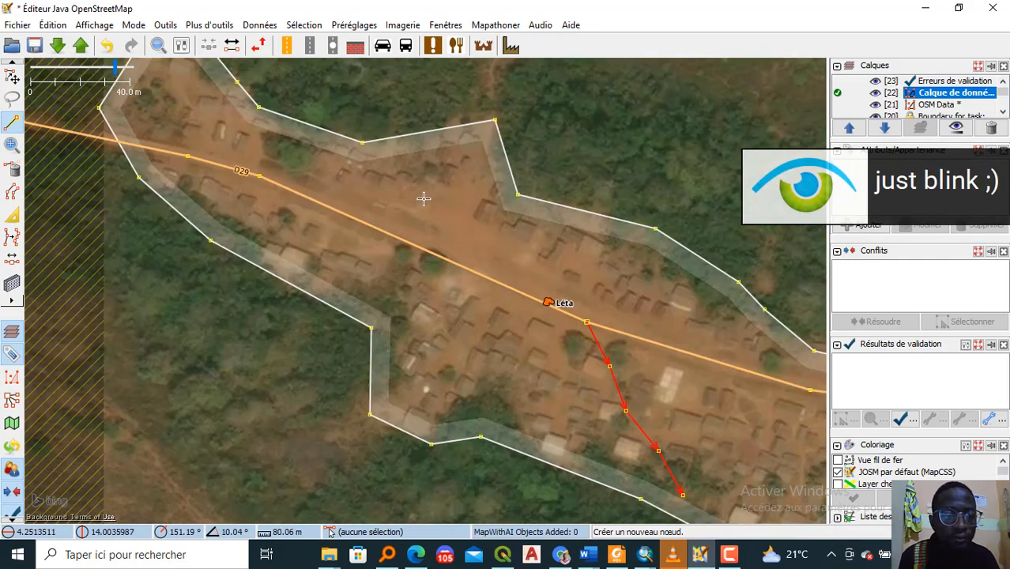
scroll(439, 196, up, 2)
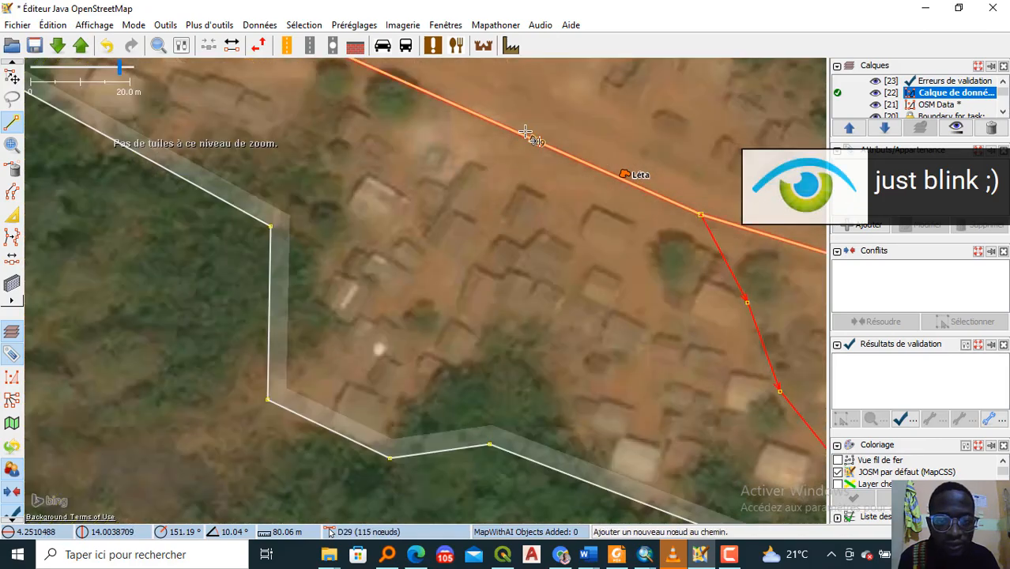
click(522, 136)
click(482, 238)
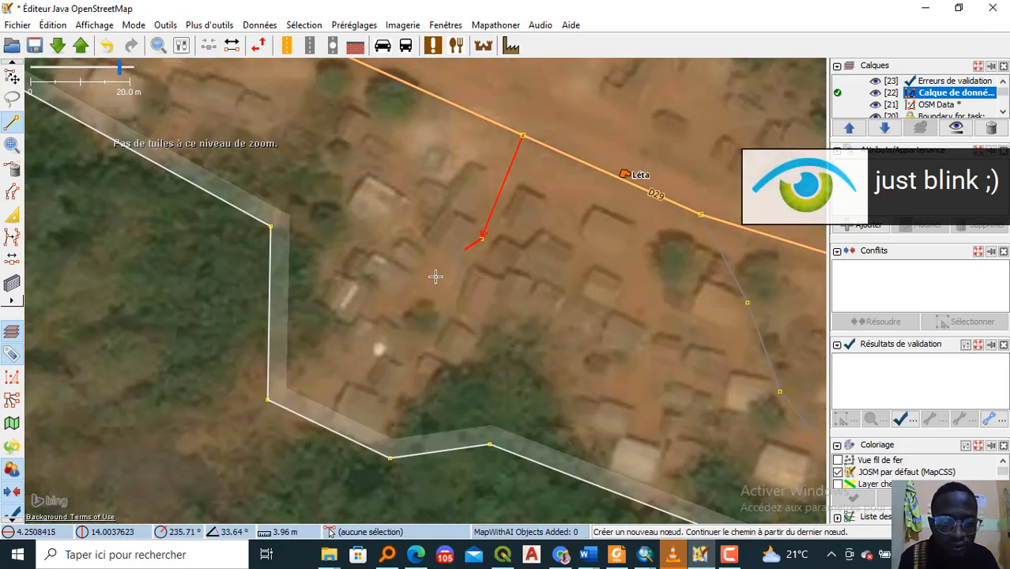
click(439, 327)
double_click(388, 422)
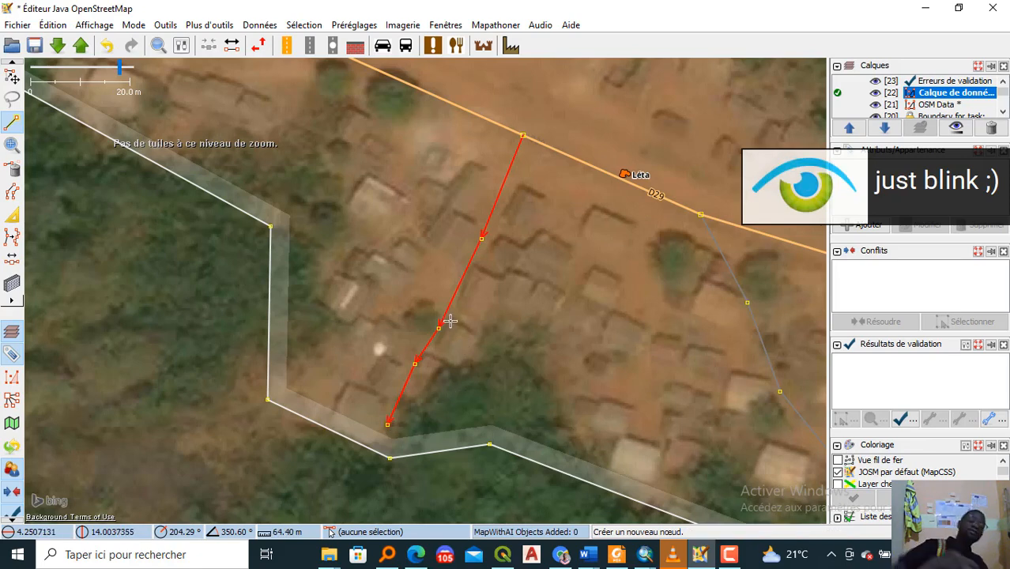
Step: Delete the two ways drawn south of the D29 in Léta and look over the village's residential area
key(s)
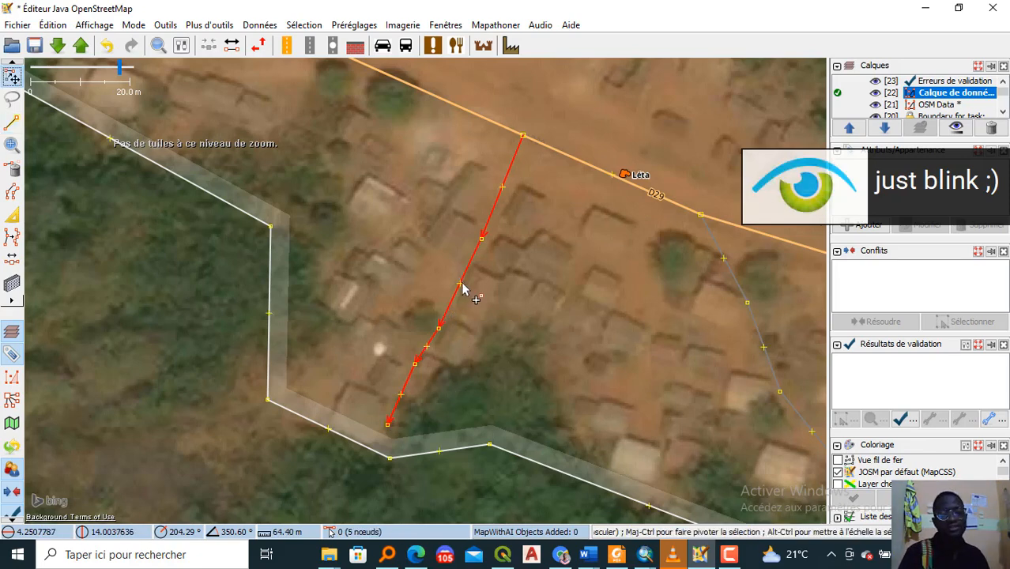
key(Delete)
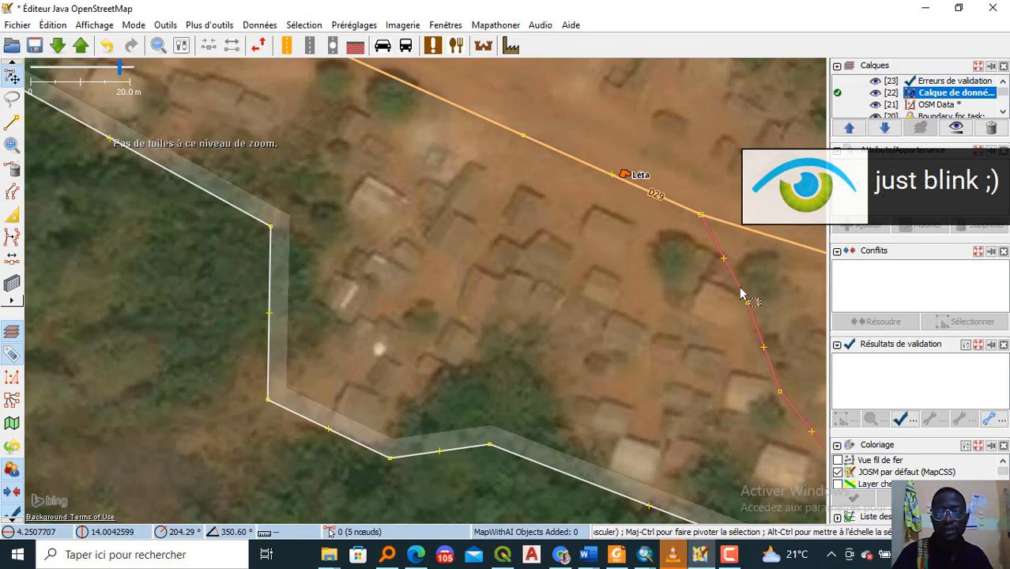
scroll(697, 297, down, 2)
drag(690, 298, 403, 312)
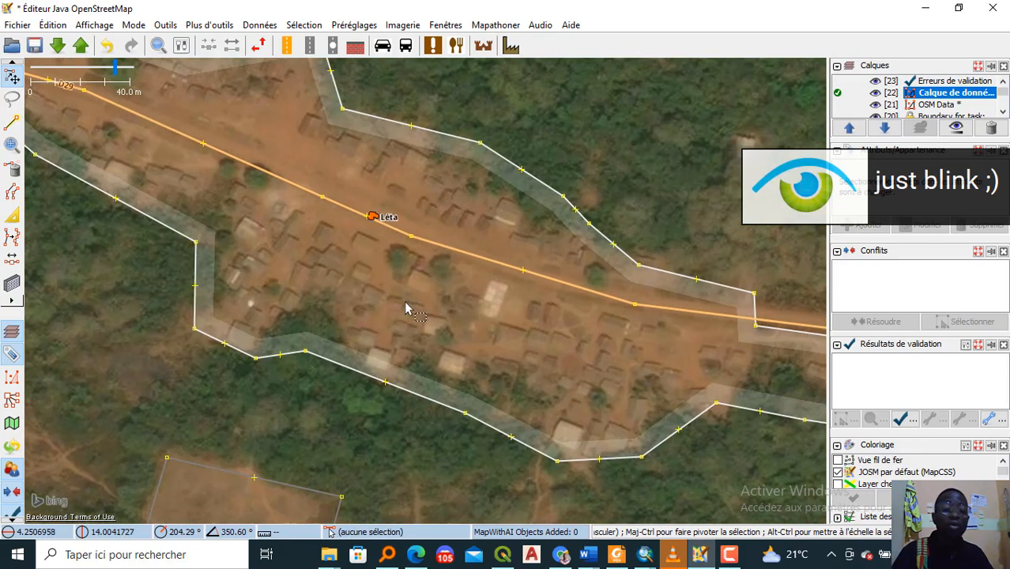
scroll(401, 320, down, 2)
scroll(548, 302, up, 3)
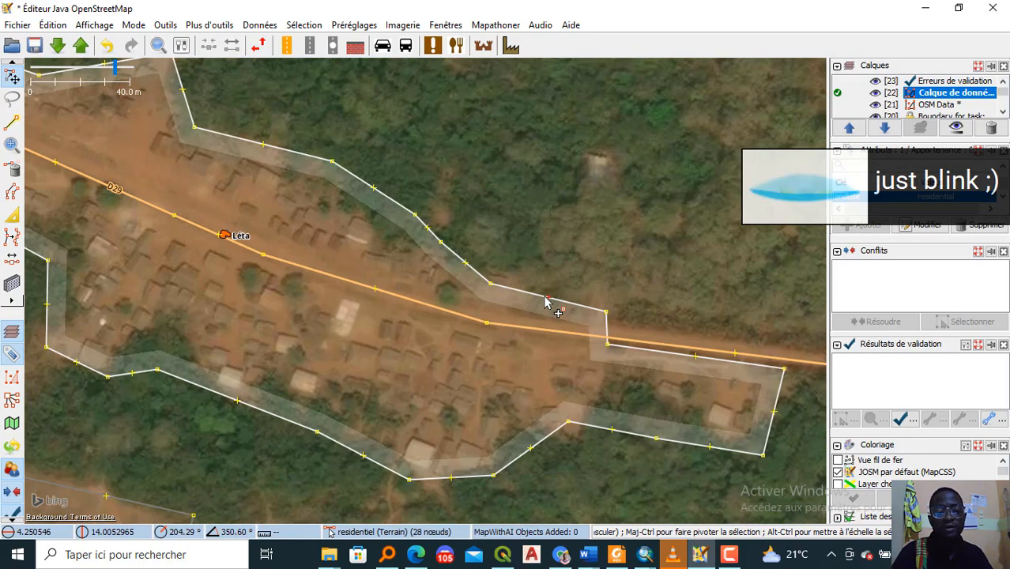
drag(345, 312, 527, 294)
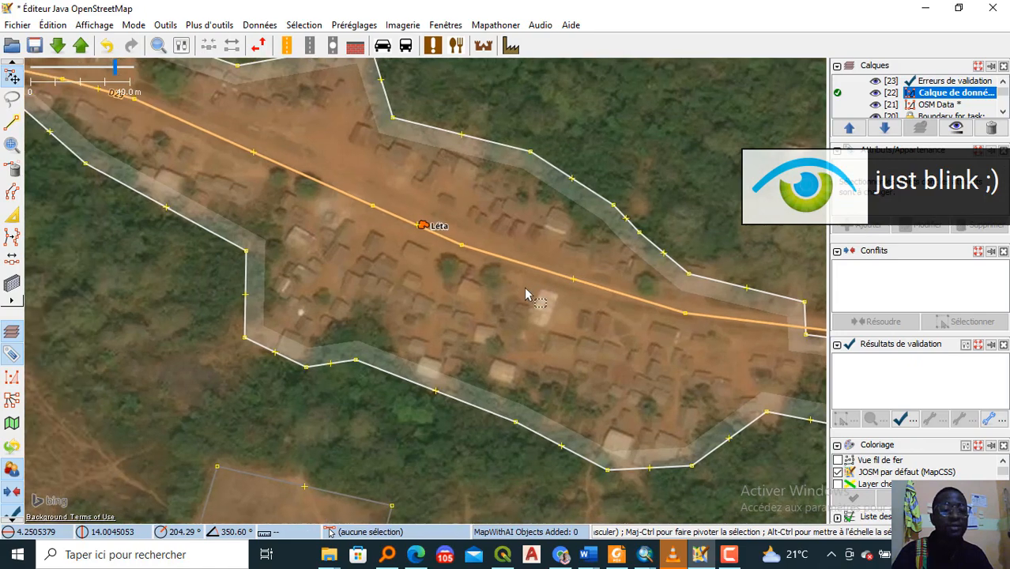
Step: Download the OpenStreetMap data for a rectangular area in southern Bertoua, just west of Italie-Ngalkada, into a new layer
click(56, 45)
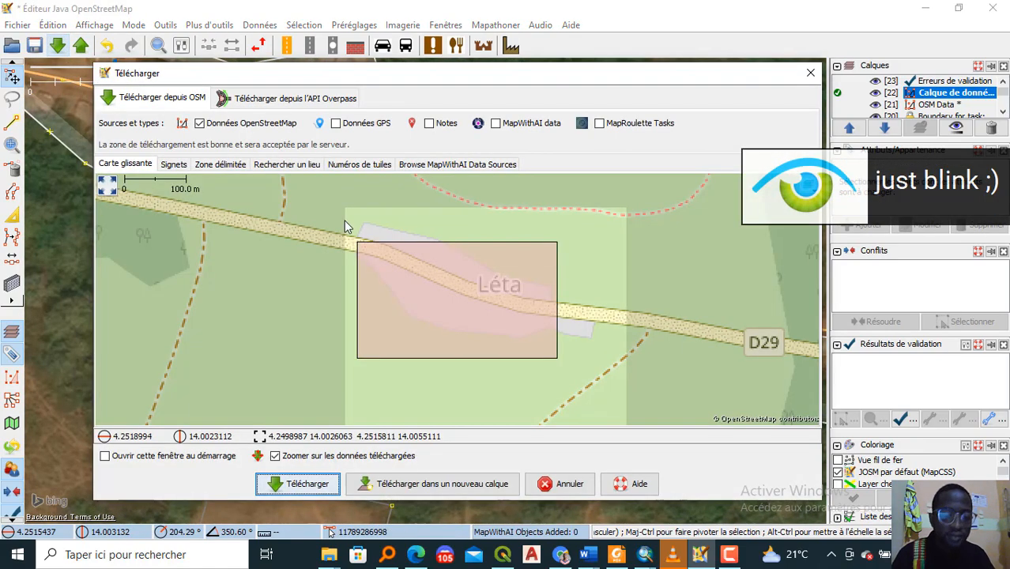
scroll(357, 245, down, 2)
scroll(357, 245, down, 1)
drag(253, 267, 524, 219)
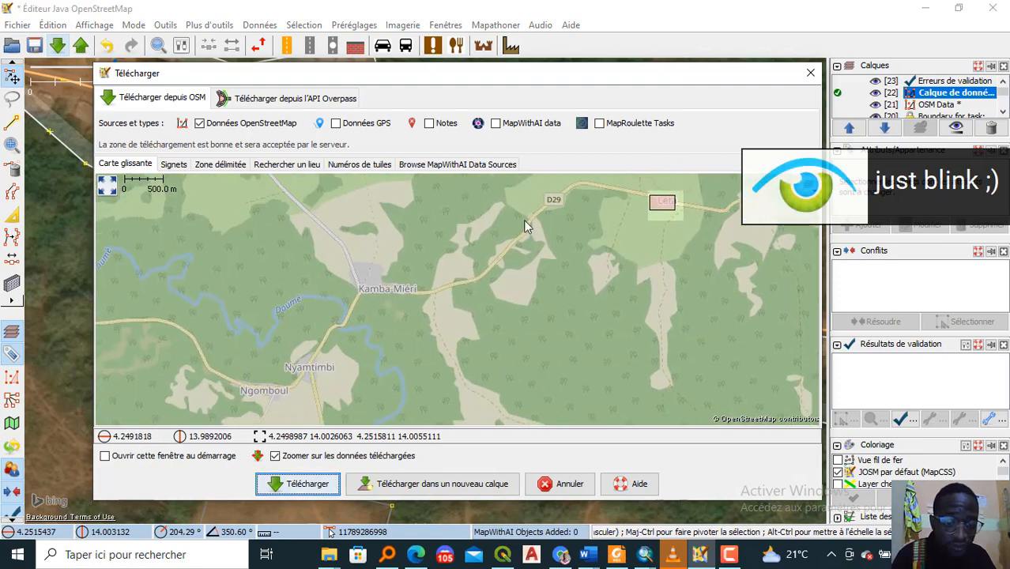
scroll(368, 280, up, 3)
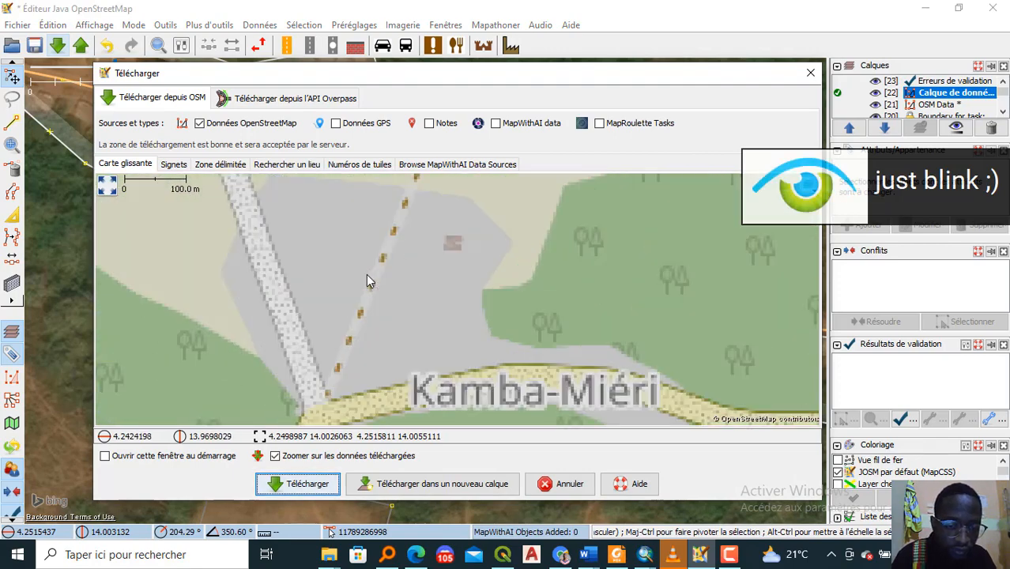
scroll(367, 280, down, 4)
drag(368, 280, 480, 310)
scroll(480, 310, down, 2)
drag(426, 278, 576, 291)
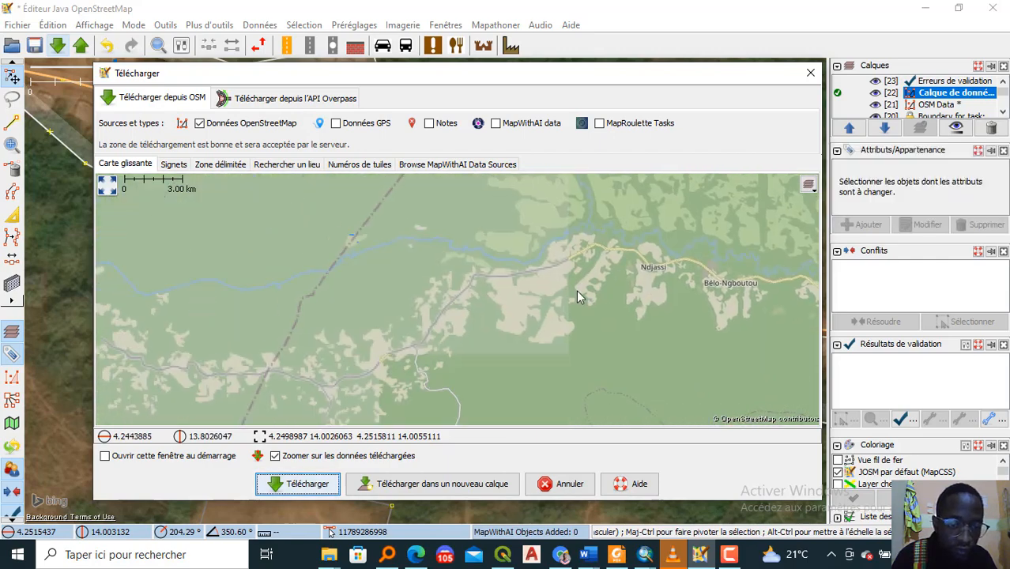
scroll(576, 292, down, 1)
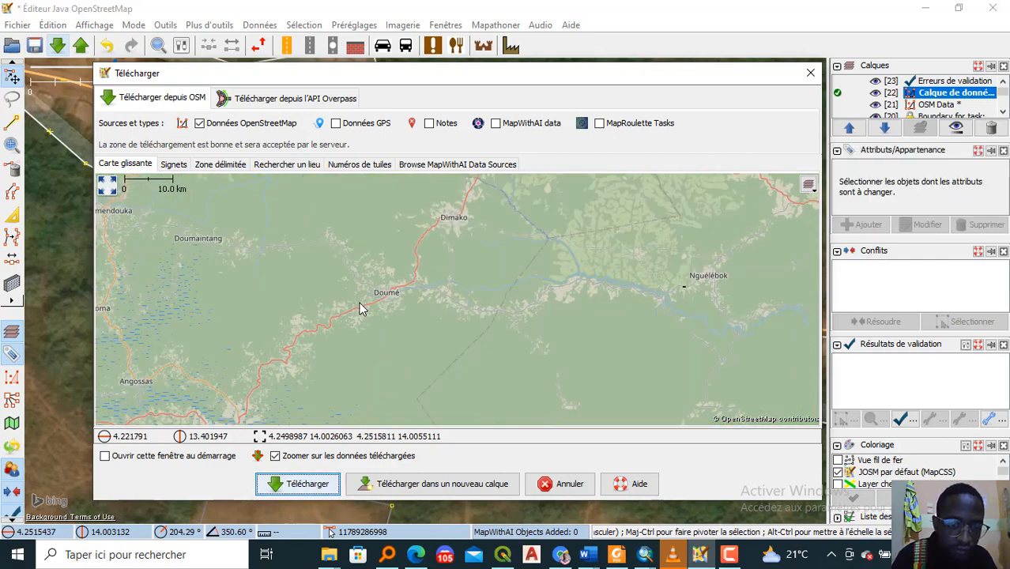
scroll(362, 305, down, 1)
scroll(427, 195, up, 1)
scroll(449, 255, up, 2)
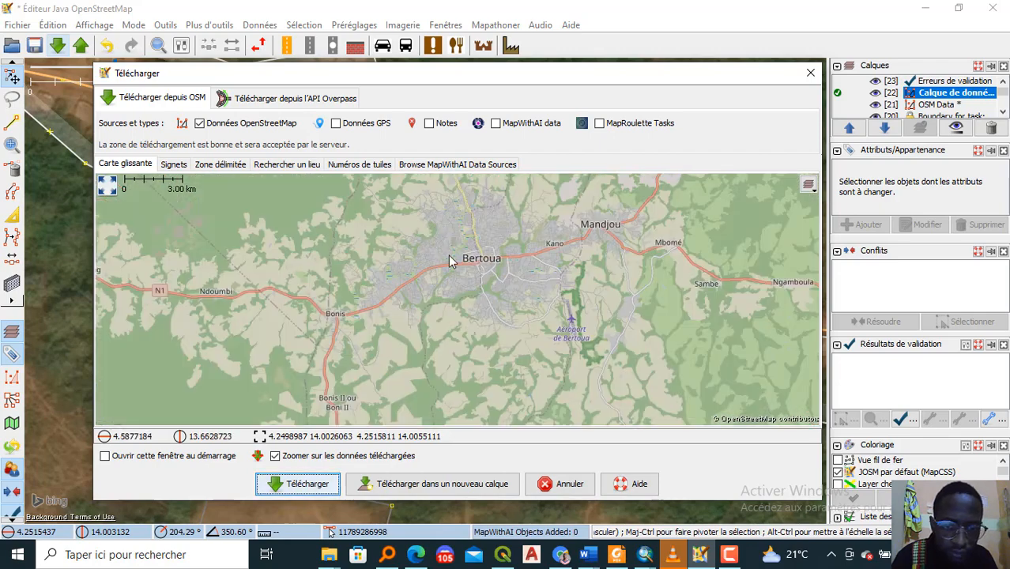
scroll(477, 287, up, 1)
scroll(532, 271, up, 2)
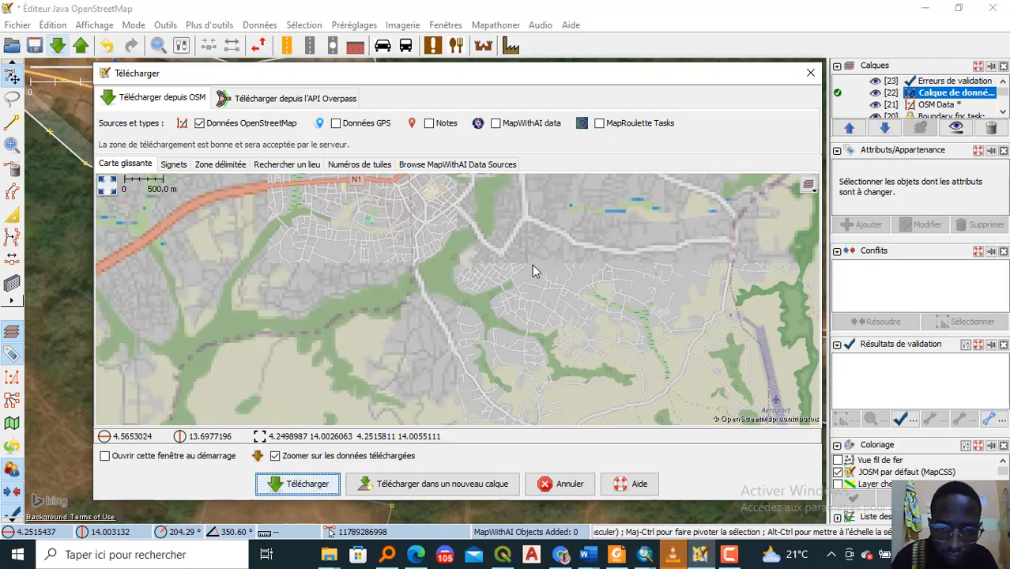
drag(446, 229, 662, 419)
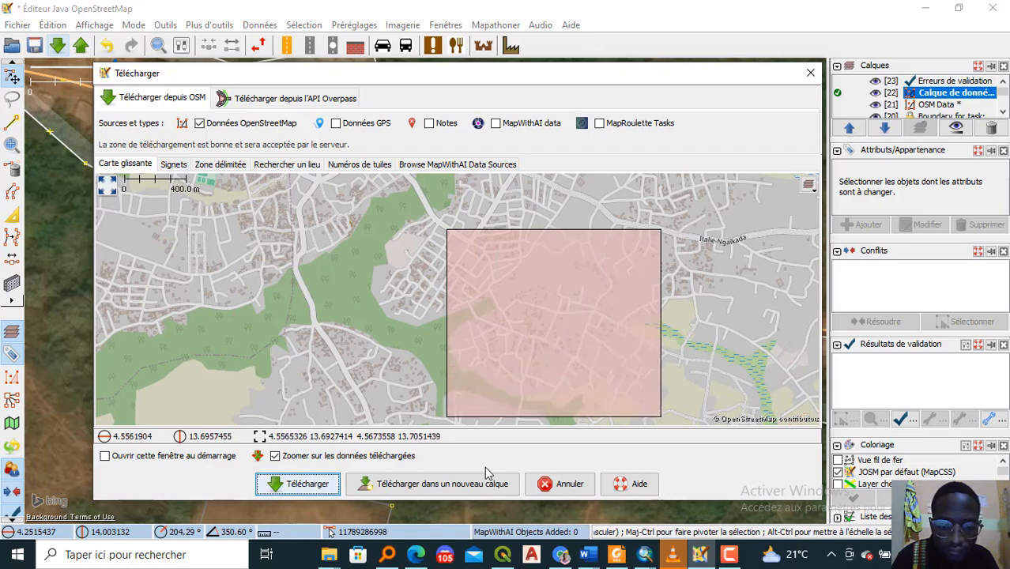
click(437, 485)
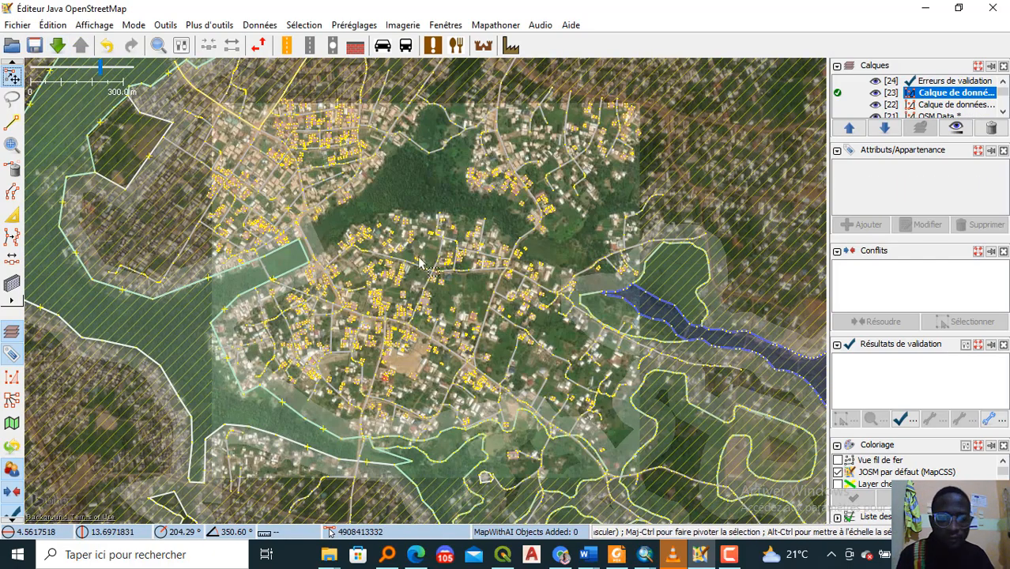
Step: Adjust the imagery offset to -1.04; 2.08 to align the imagery with the mapped roads and buildings
scroll(484, 286, up, 5)
click(544, 300)
click(411, 316)
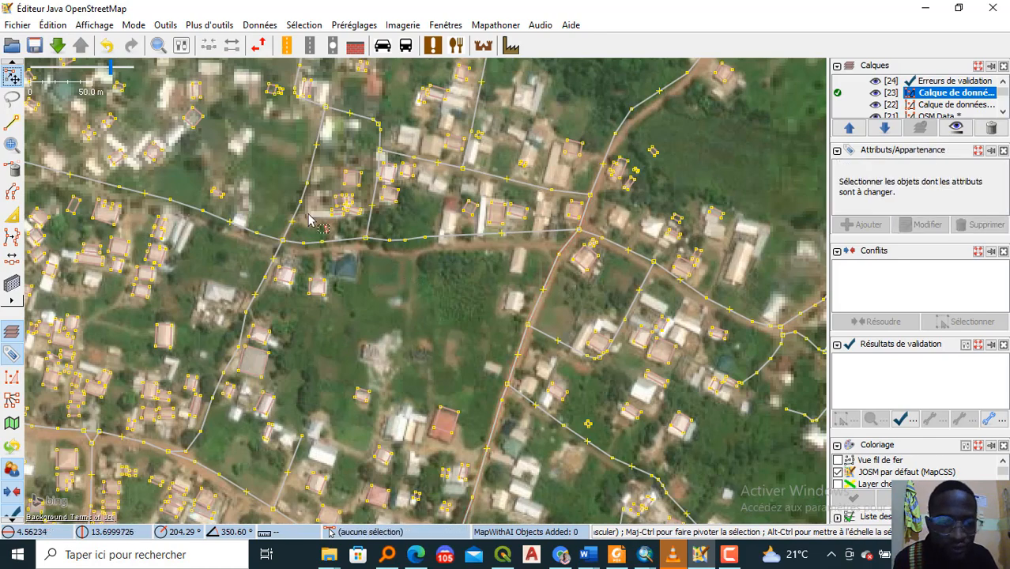
click(258, 45)
drag(267, 152, 267, 160)
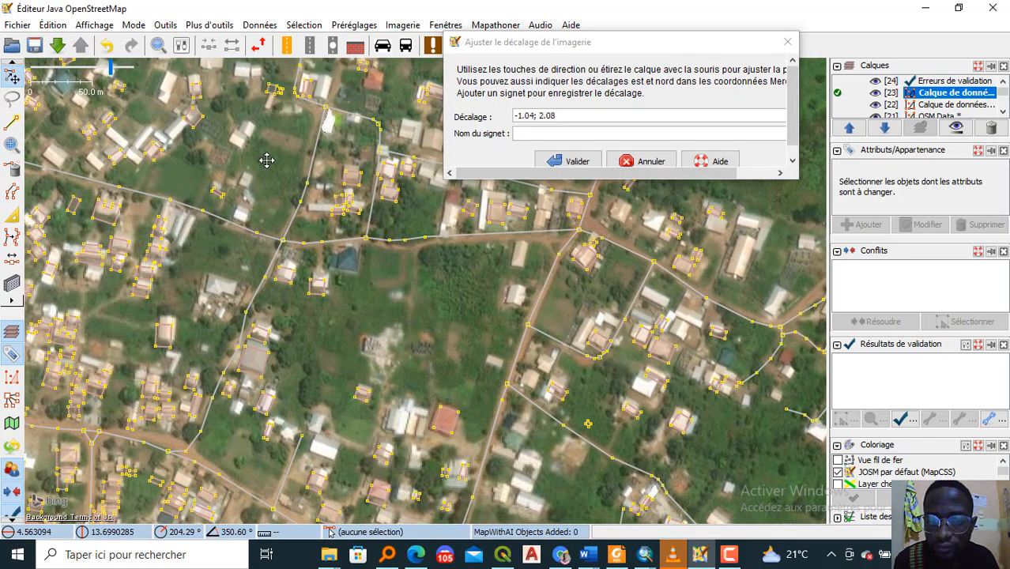
click(568, 161)
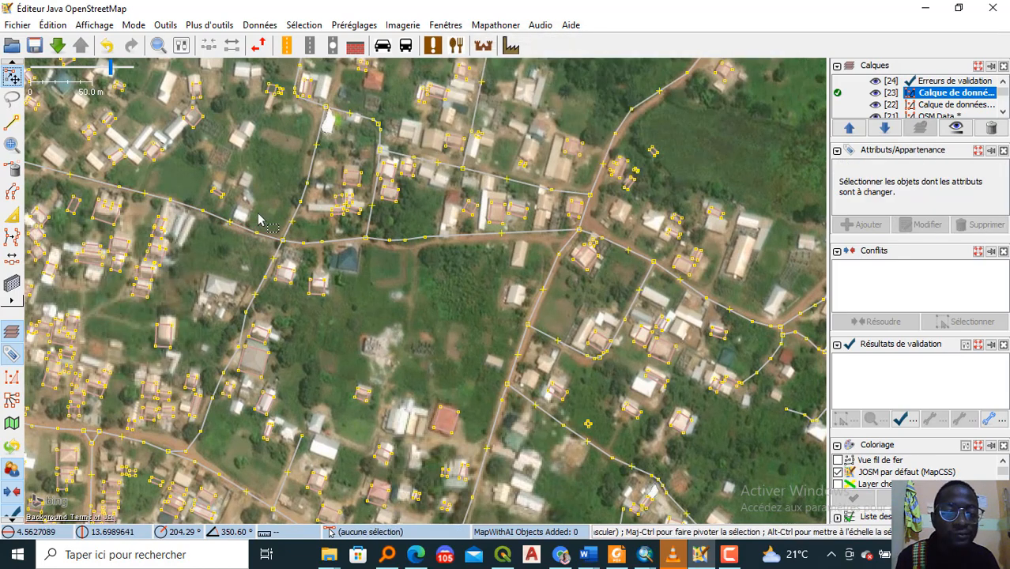
Step: Select the east-west residential street north of the large green plot and inspect its alignment and junctions
scroll(502, 231, down, 2)
scroll(474, 237, up, 5)
click(409, 251)
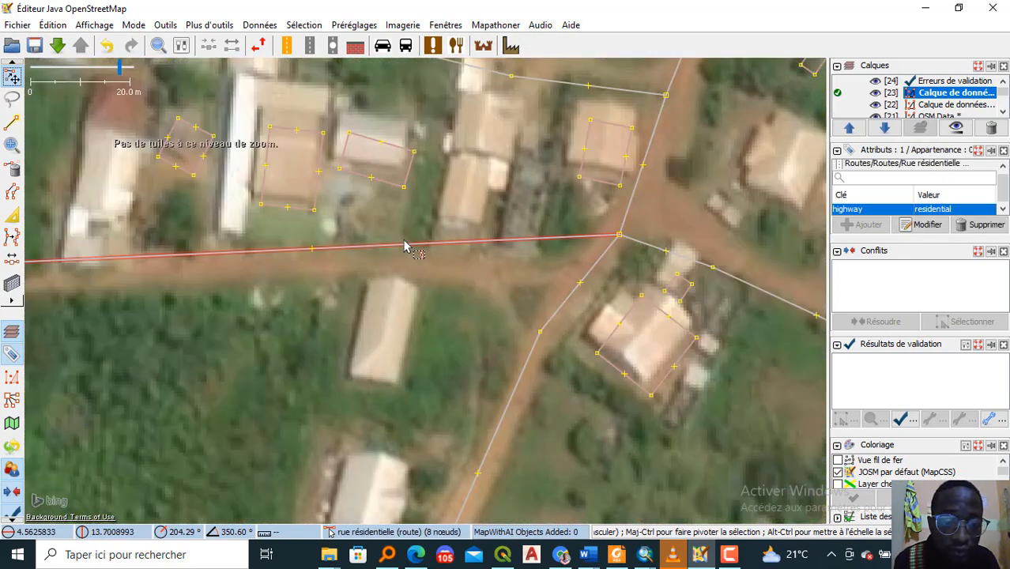
scroll(131, 202, down, 3)
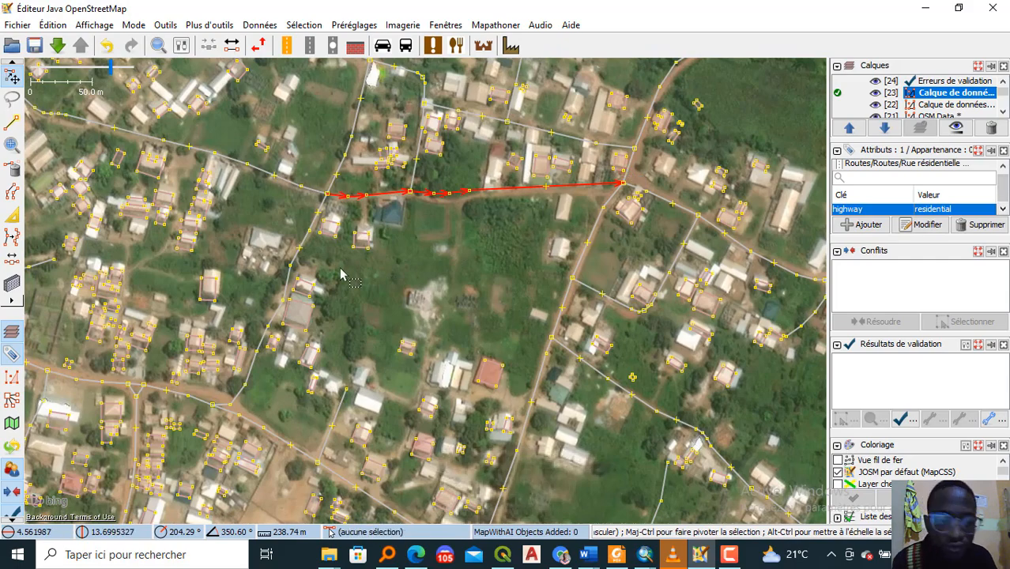
drag(269, 221, 425, 175)
scroll(345, 261, down, 2)
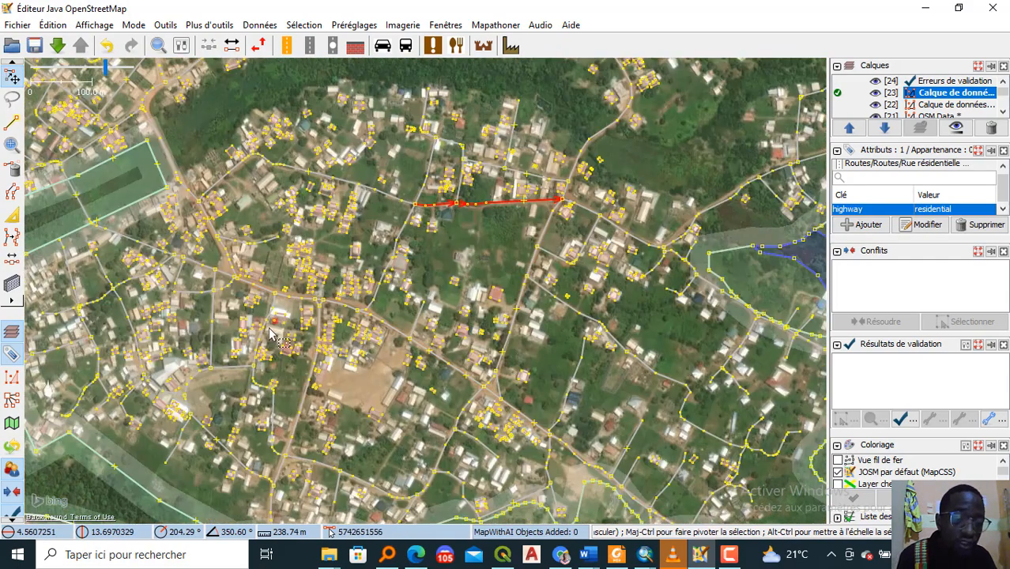
Step: Examine how the residential streets connect throughout the southern and eastern parts of the downloaded neighbourhood
scroll(409, 341, up, 4)
scroll(442, 300, down, 2)
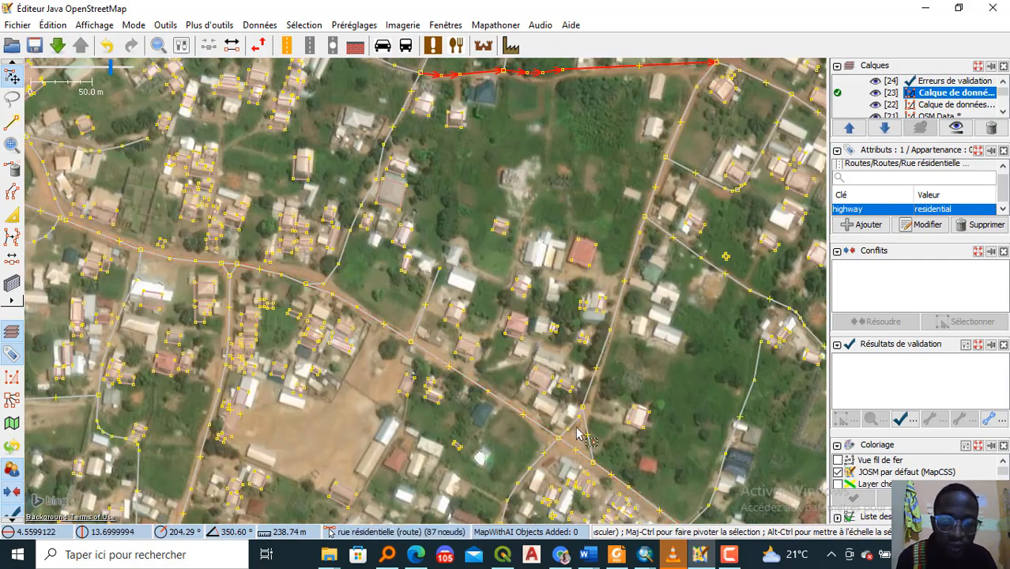
scroll(526, 250, up, 1)
scroll(553, 269, down, 2)
scroll(605, 293, up, 3)
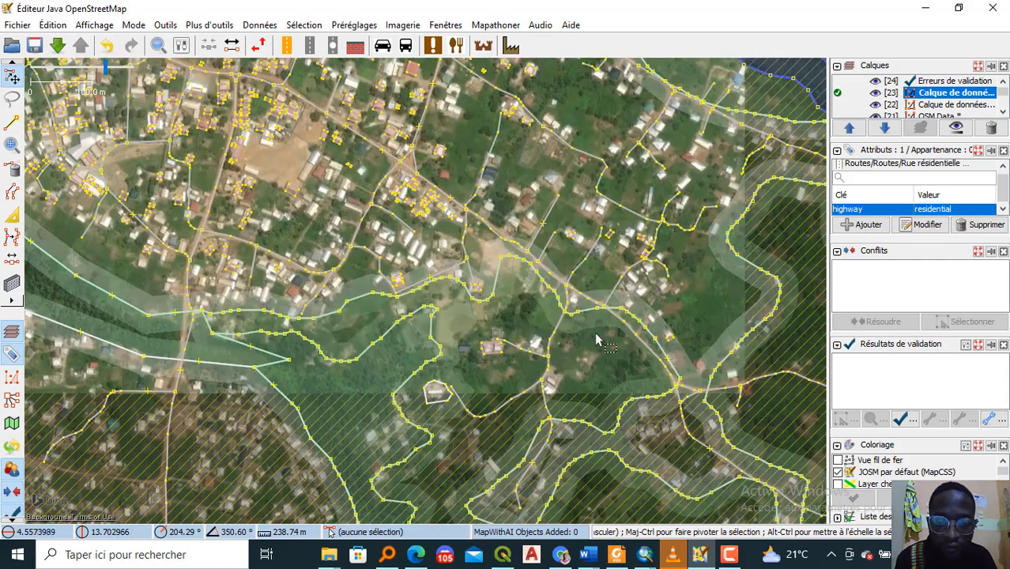
scroll(605, 292, up, 3)
click(544, 385)
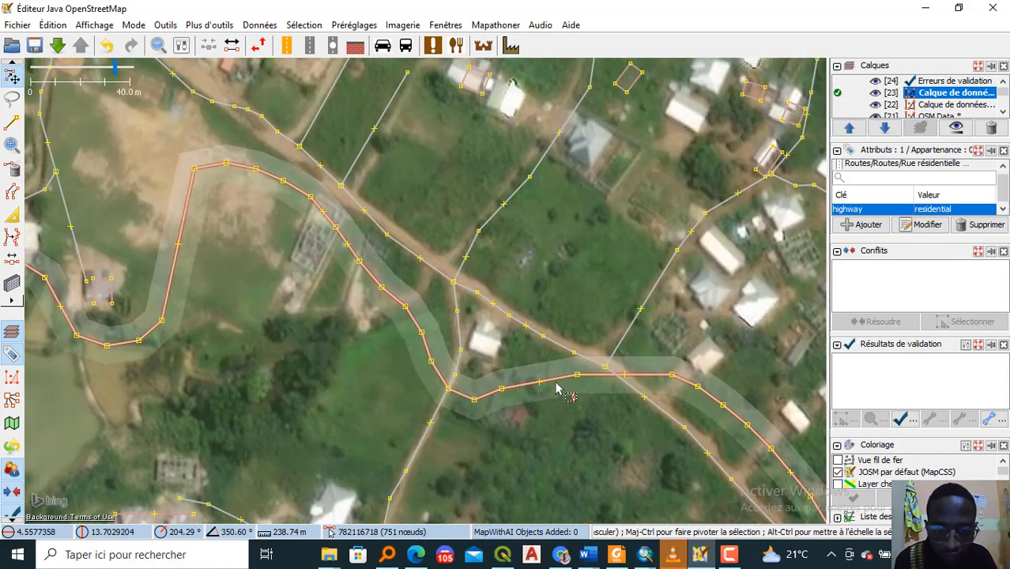
scroll(560, 375, down, 2)
scroll(559, 376, down, 4)
scroll(572, 273, up, 2)
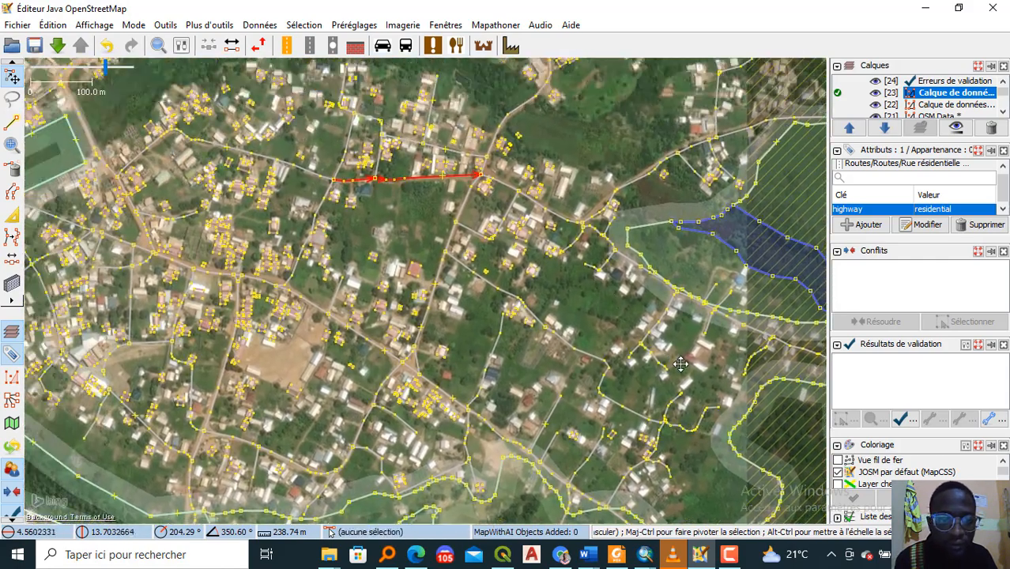
scroll(572, 272, down, 2)
scroll(453, 321, up, 2)
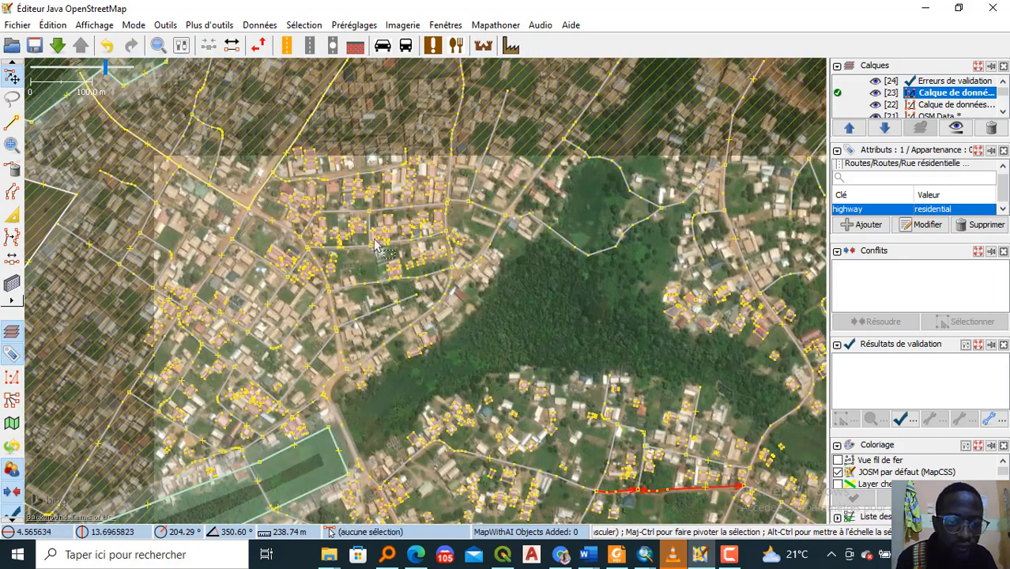
Step: Select the tertiary road at the junction in the northwest of the downloaded area and examine how the surrounding streets connect to it
scroll(253, 227, up, 3)
scroll(250, 221, down, 1)
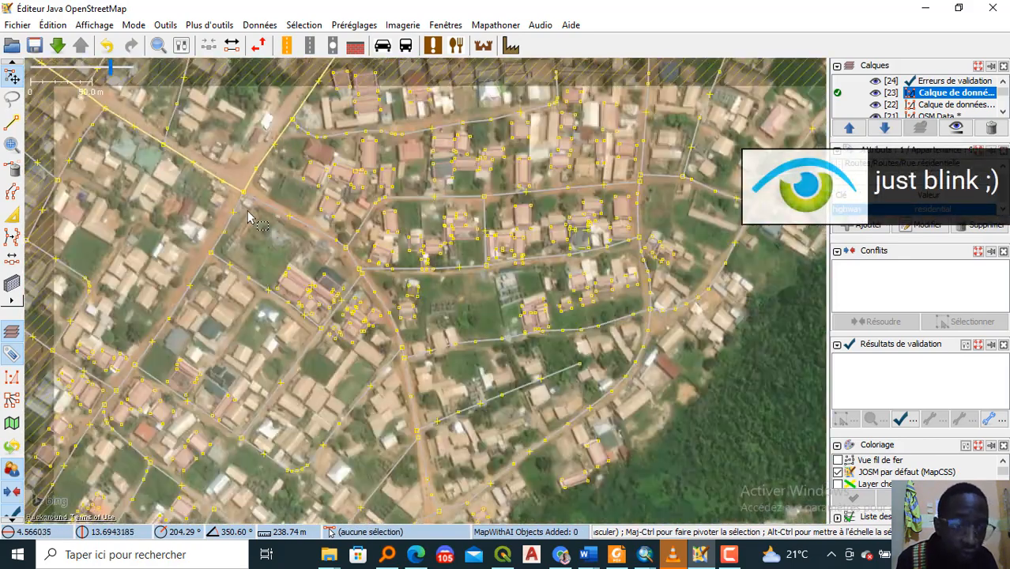
scroll(248, 219, up, 1)
click(257, 189)
click(266, 134)
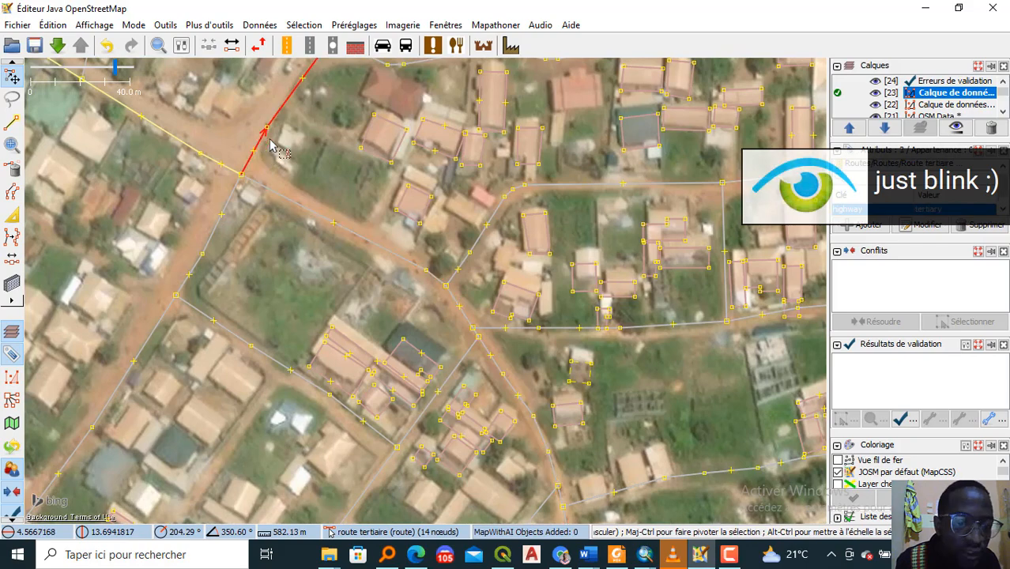
scroll(496, 258, down, 2)
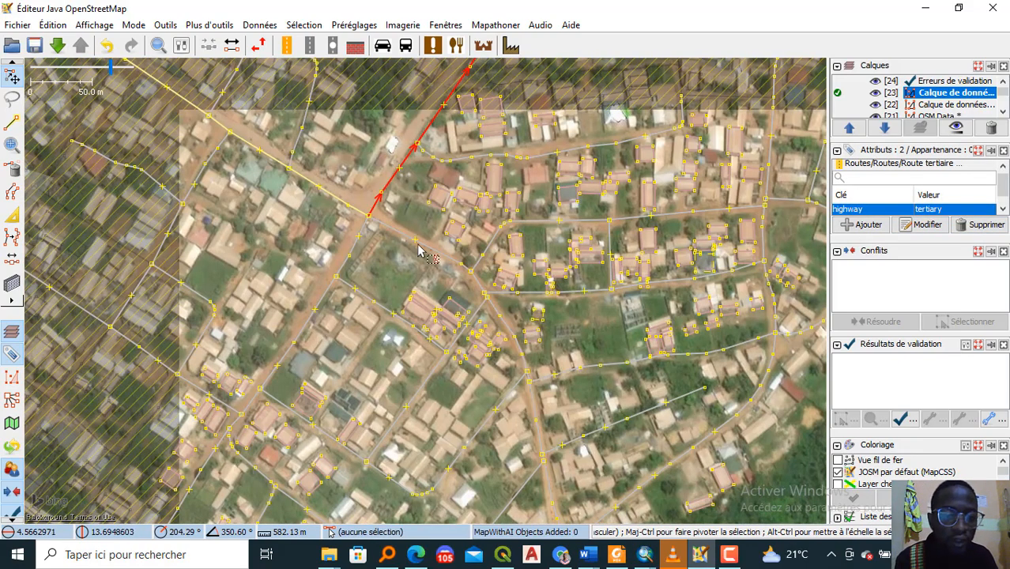
scroll(410, 241, down, 1)
scroll(410, 245, up, 1)
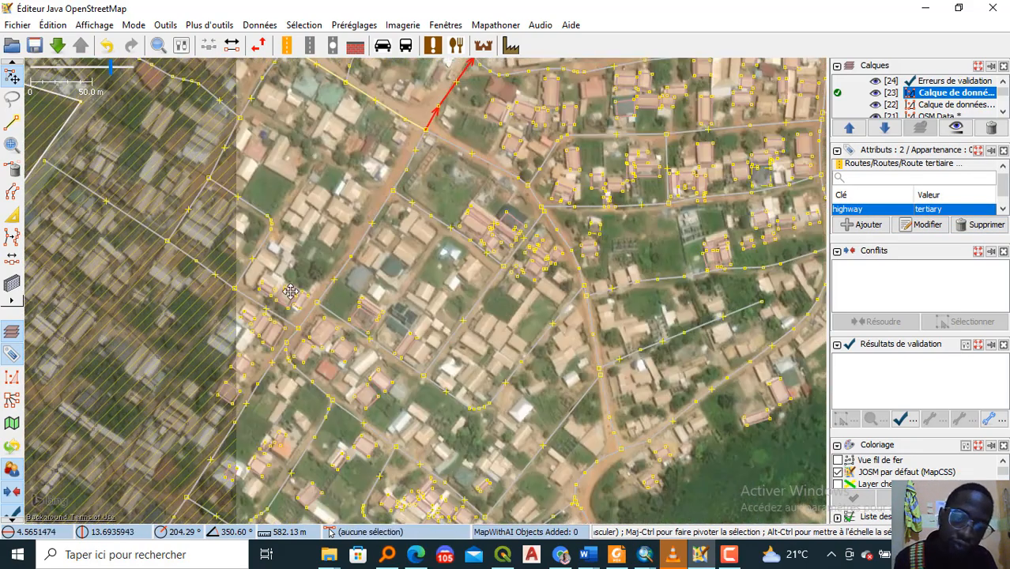
scroll(411, 247, down, 1)
scroll(528, 225, up, 1)
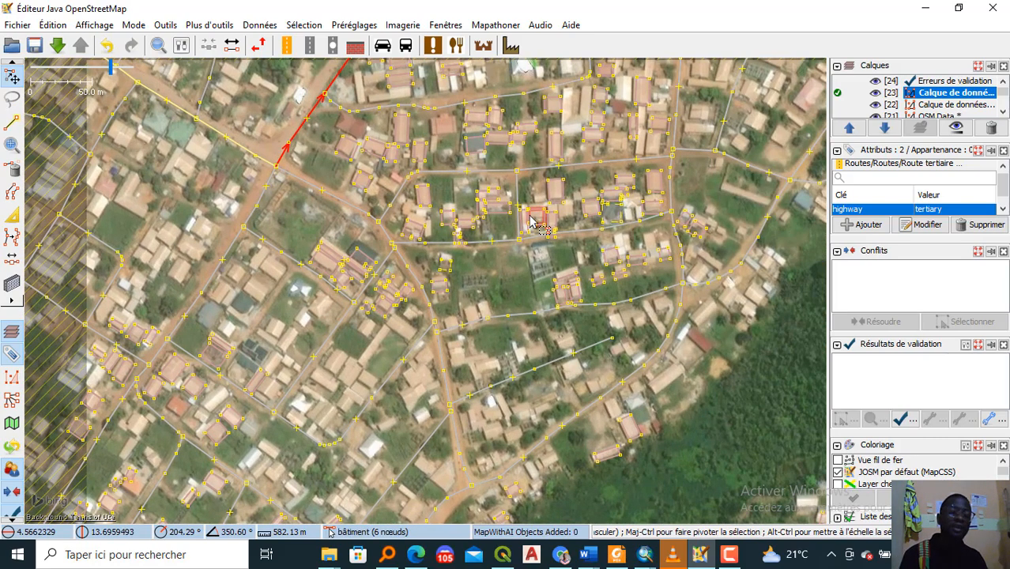
scroll(509, 160, down, 1)
scroll(421, 116, up, 1)
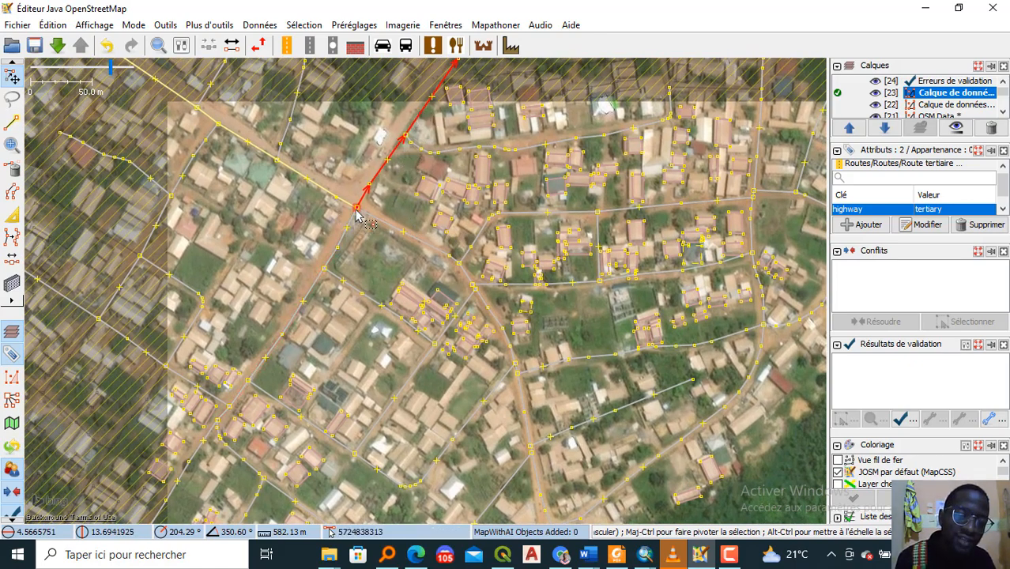
Step: Examine the streets branching southwest and southeast from the tertiary road junction and how they serve the surrounding blocks
scroll(354, 212, up, 1)
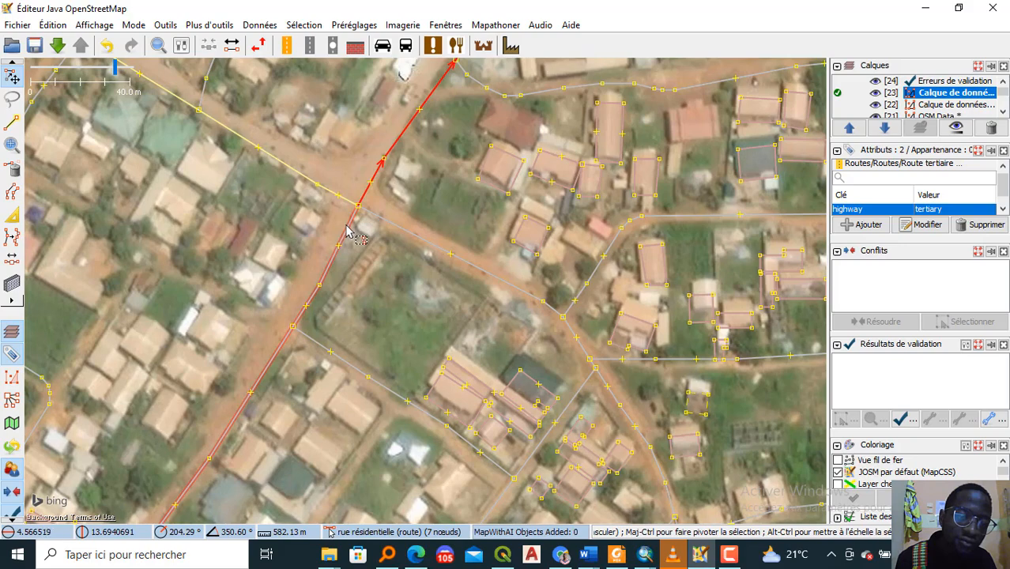
scroll(347, 231, down, 1)
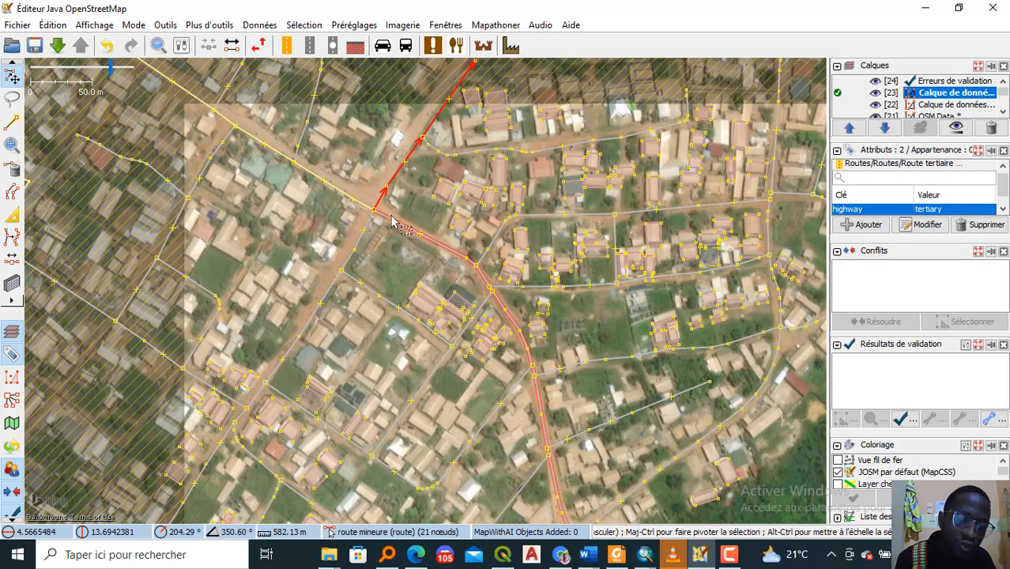
drag(393, 222, 435, 123)
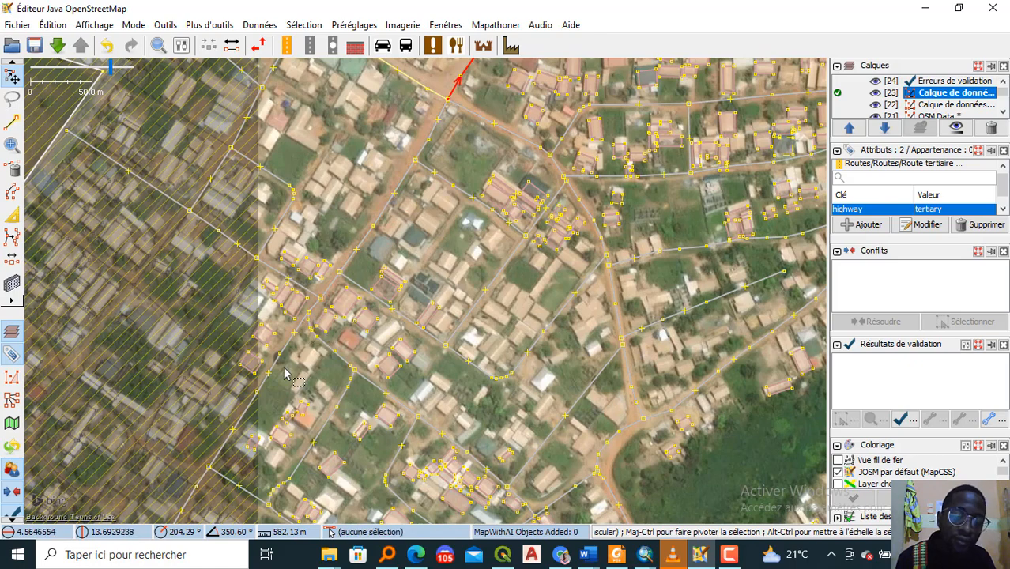
drag(499, 307, 400, 247)
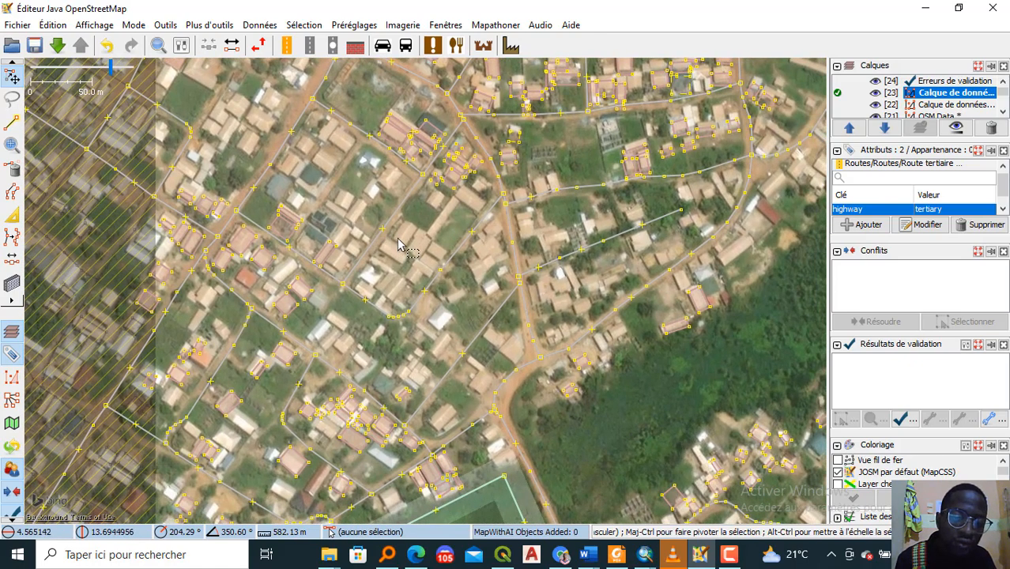
scroll(391, 193, up, 2)
scroll(375, 186, down, 1)
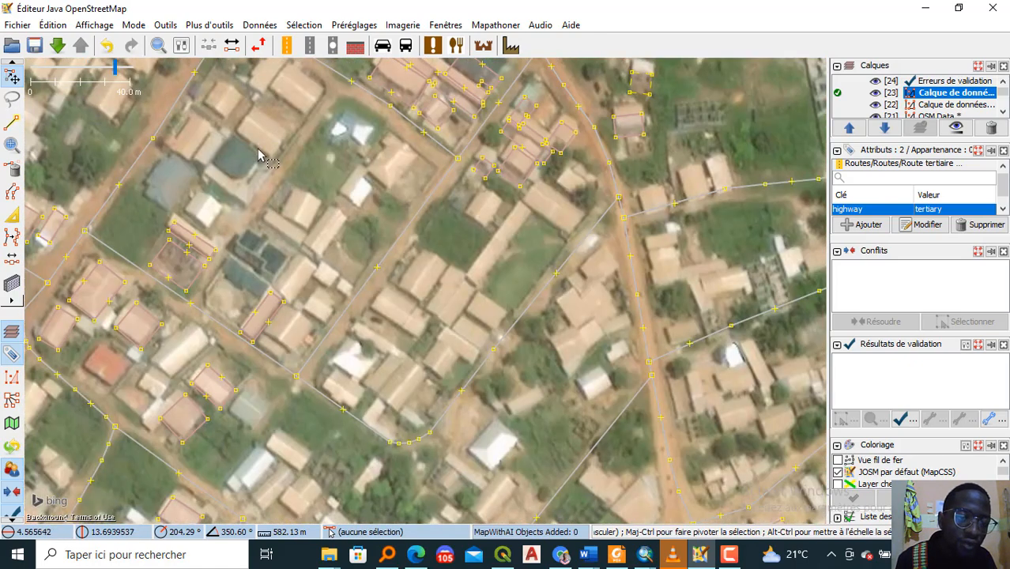
scroll(292, 178, down, 2)
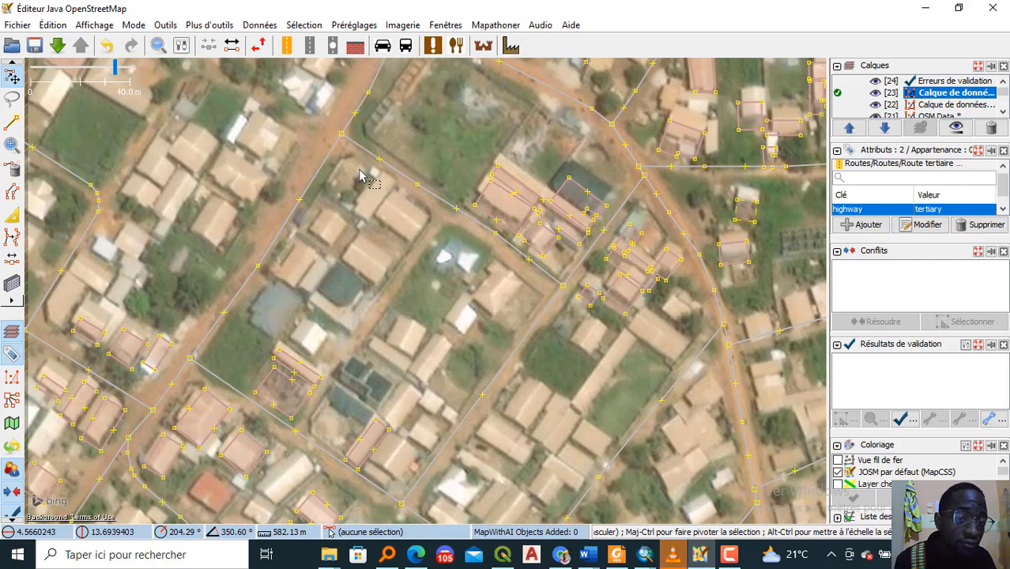
scroll(381, 299, down, 2)
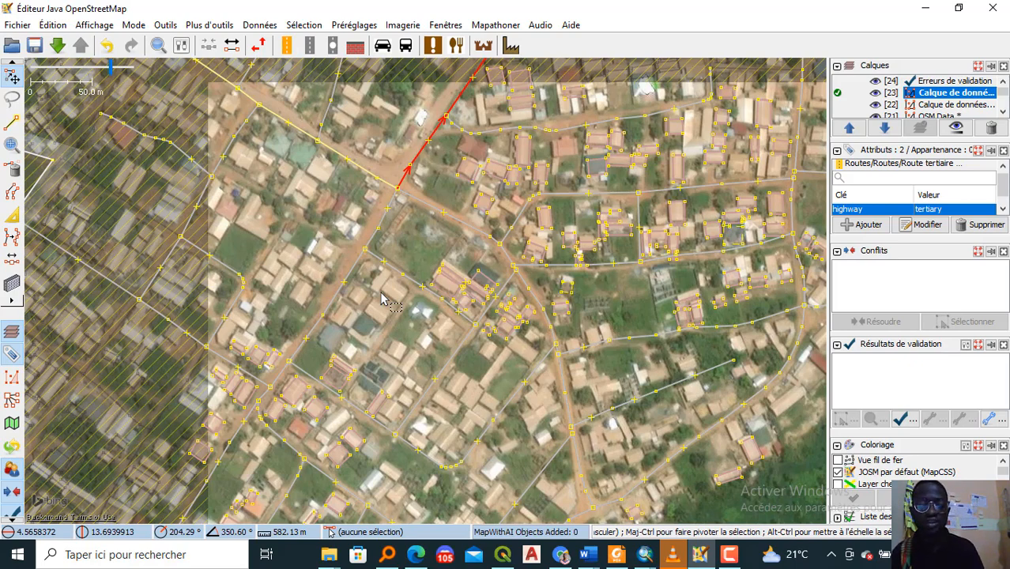
Step: Follow the main road south from the junction to the large green plot and examine the streets that join it
click(535, 400)
key(ctrl+Down)
key(ctrl+Down)
key(ctrl+Down)
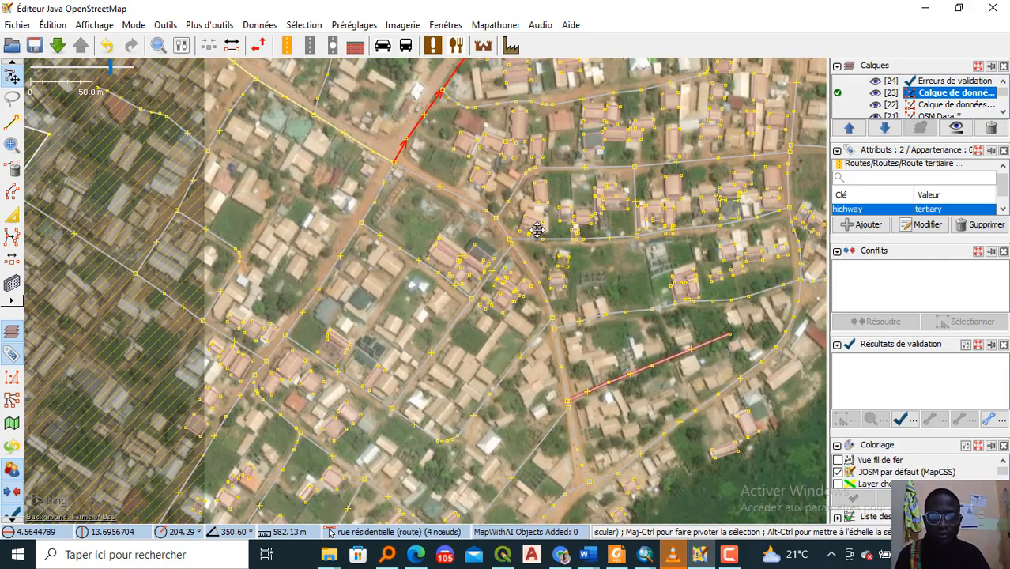
key(ctrl+Down)
key(Escape)
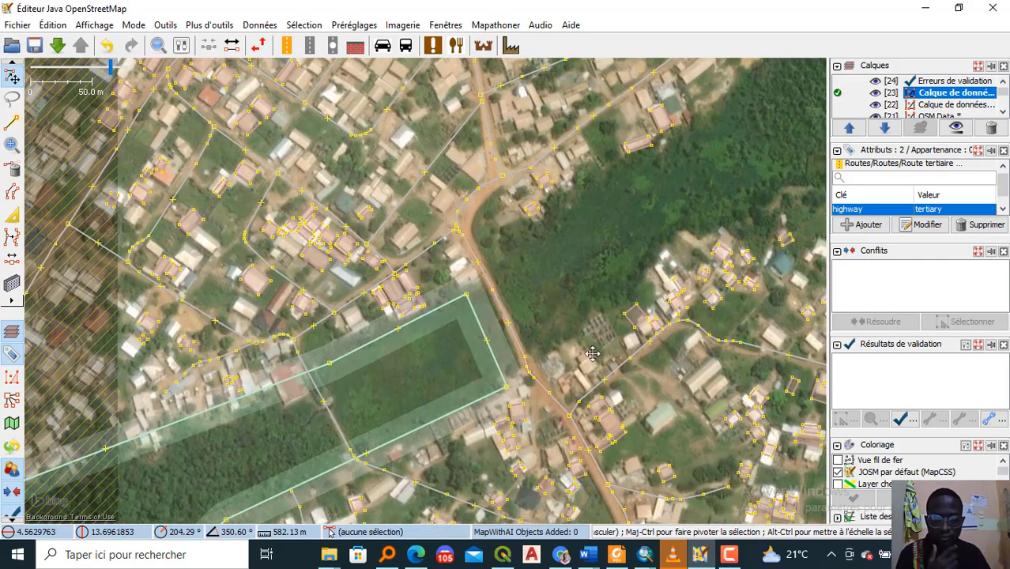
key(ctrl+Down)
key(ctrl+Up)
key(ctrl+Up)
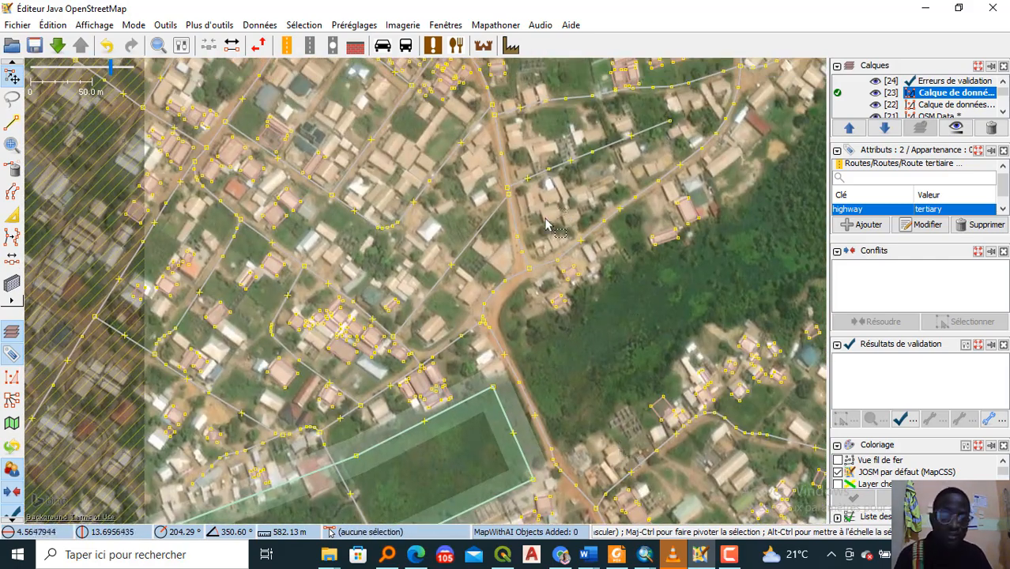
drag(546, 225, 408, 126)
click(408, 127)
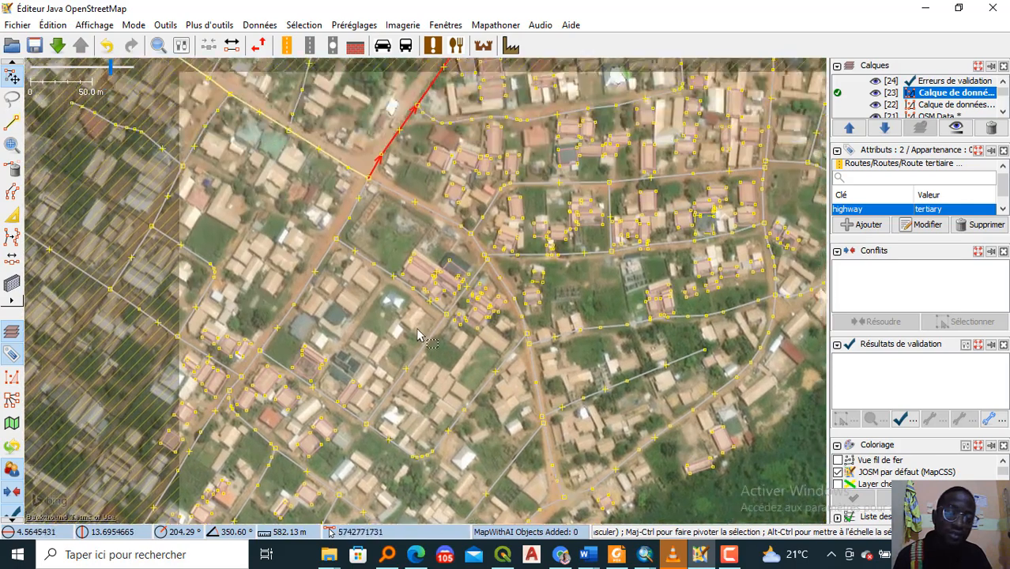
click(369, 179)
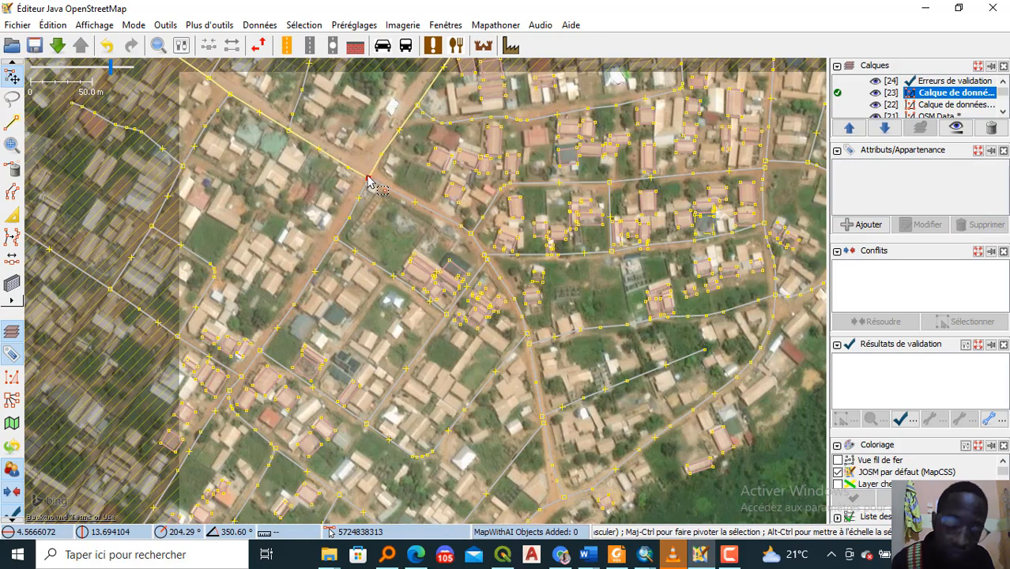
click(365, 190)
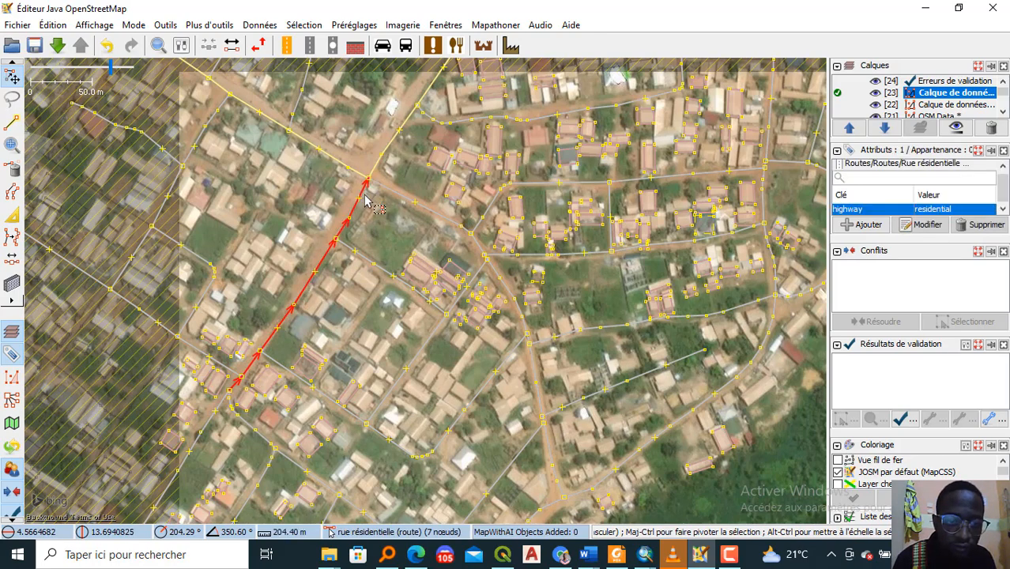
shift+click(374, 172)
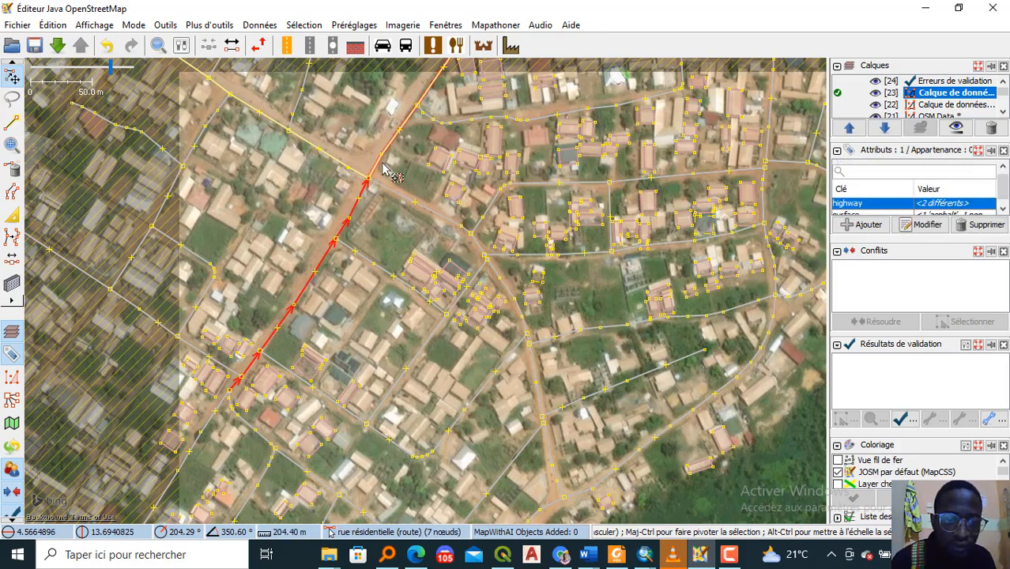
key(c)
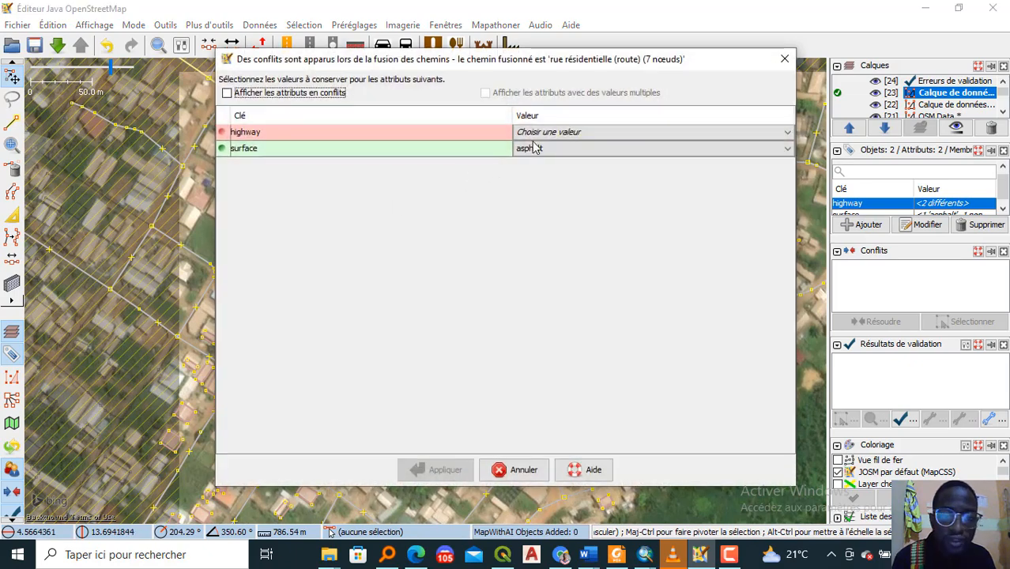
click(536, 133)
click(532, 157)
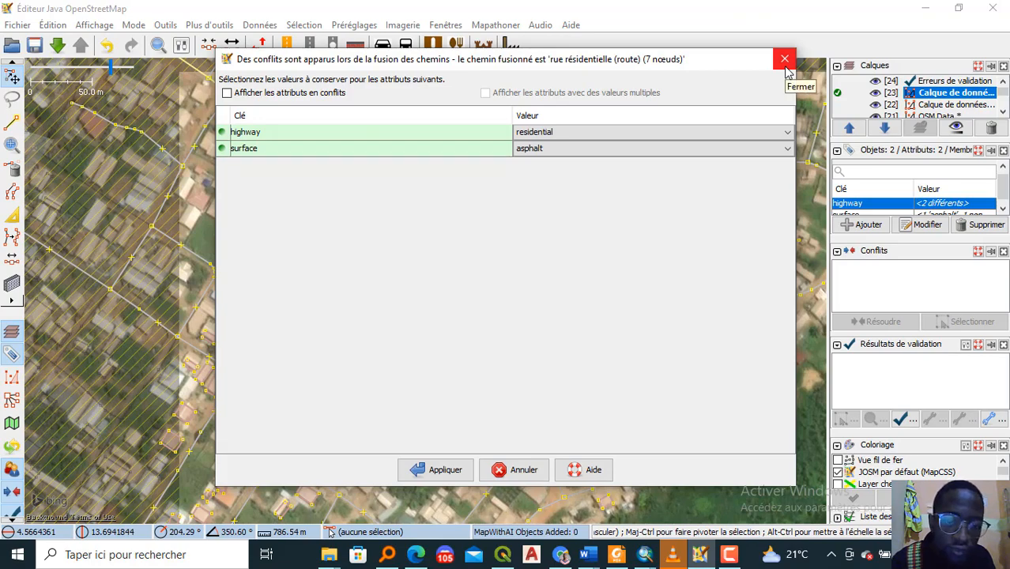
click(584, 152)
click(585, 157)
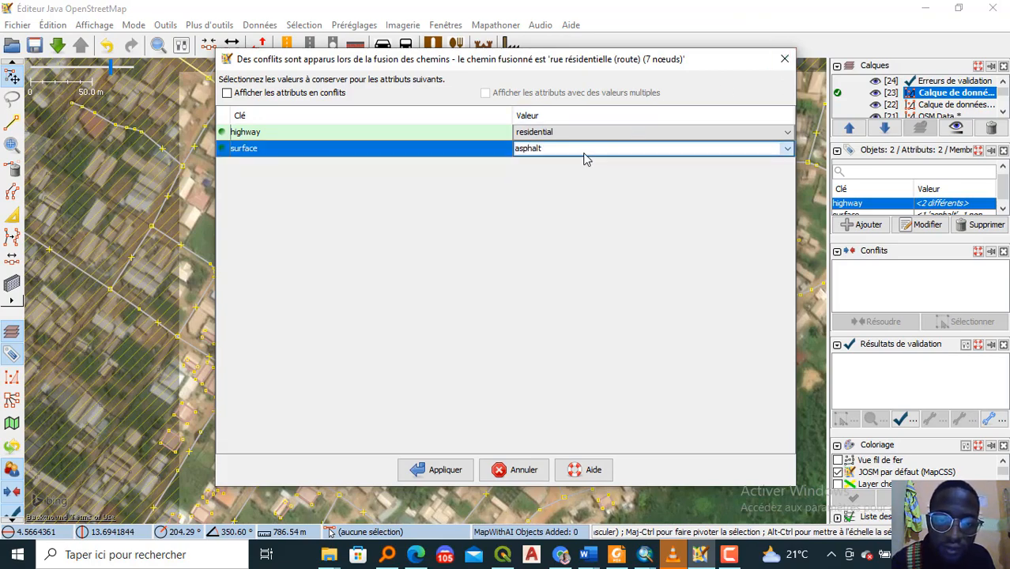
click(784, 59)
click(403, 224)
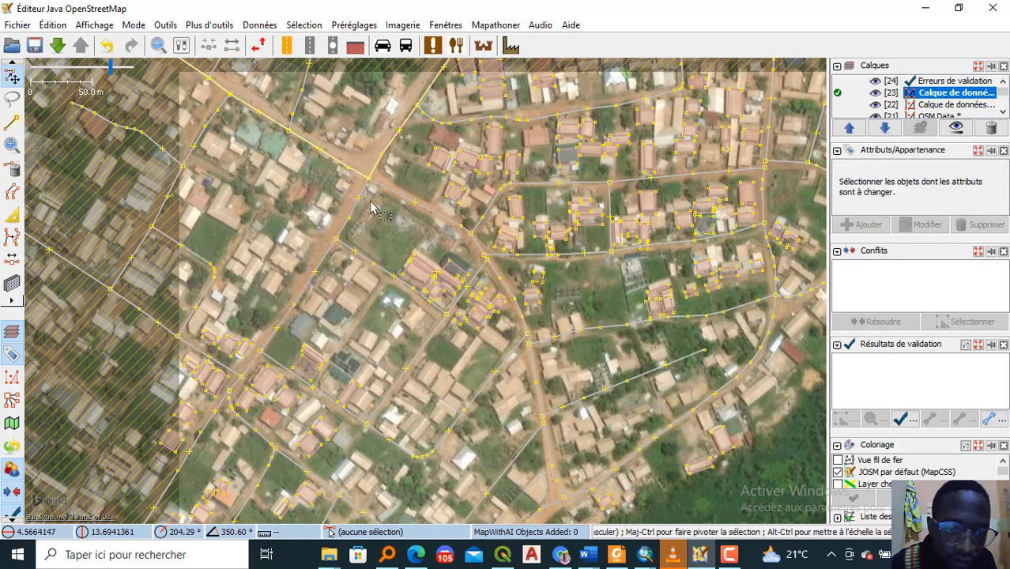
Step: Combine the residential street southwest of the junction with the tertiary road, keeping highway=tertiary and surface=asphalt
click(357, 209)
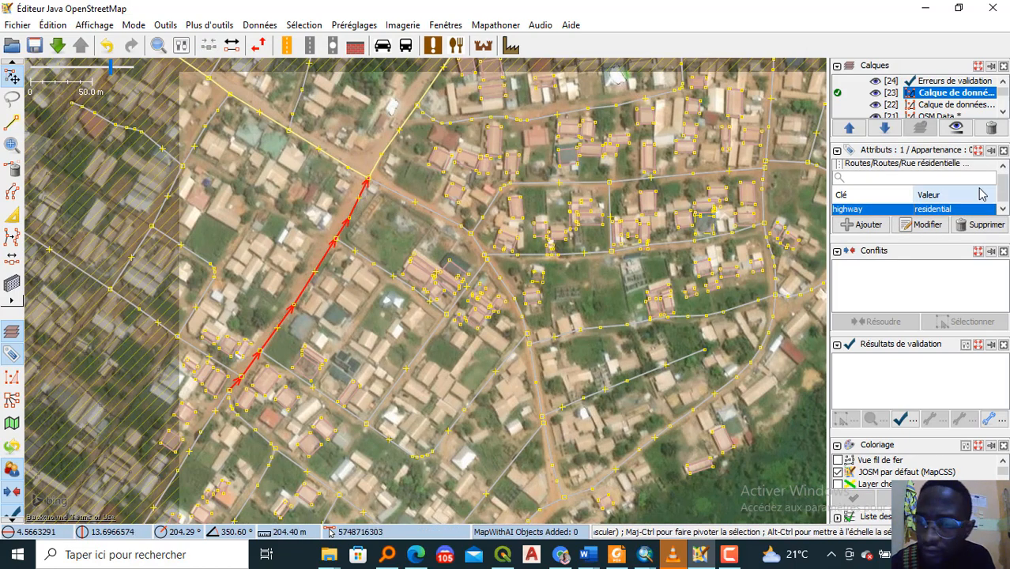
scroll(389, 233, down, 2)
scroll(390, 234, up, 3)
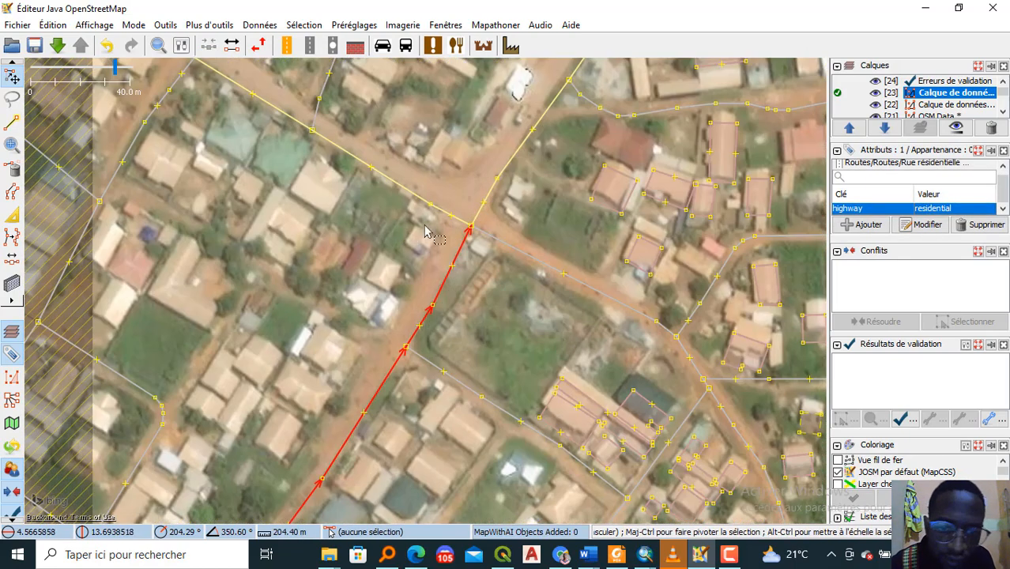
shift+click(488, 202)
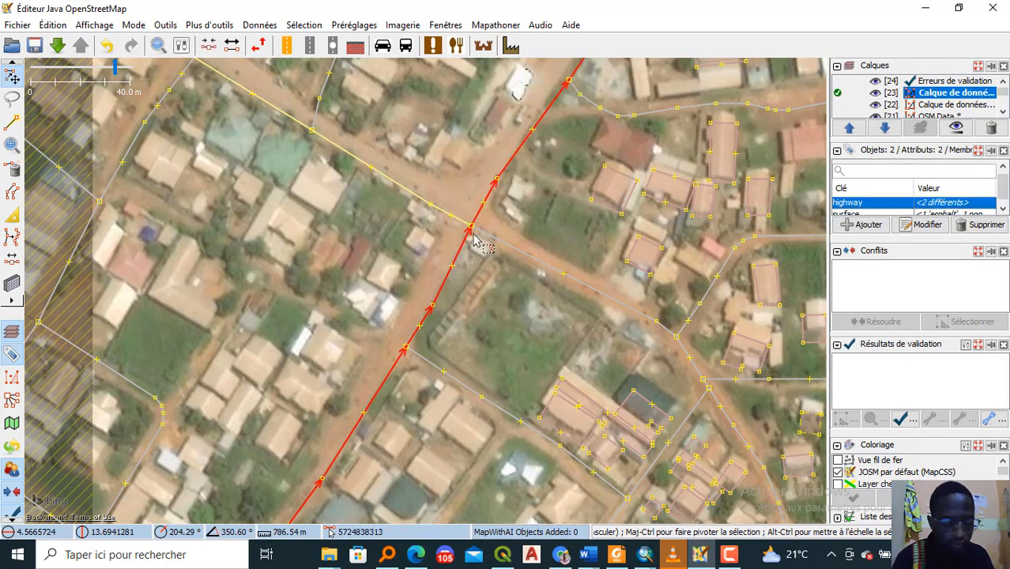
key(c)
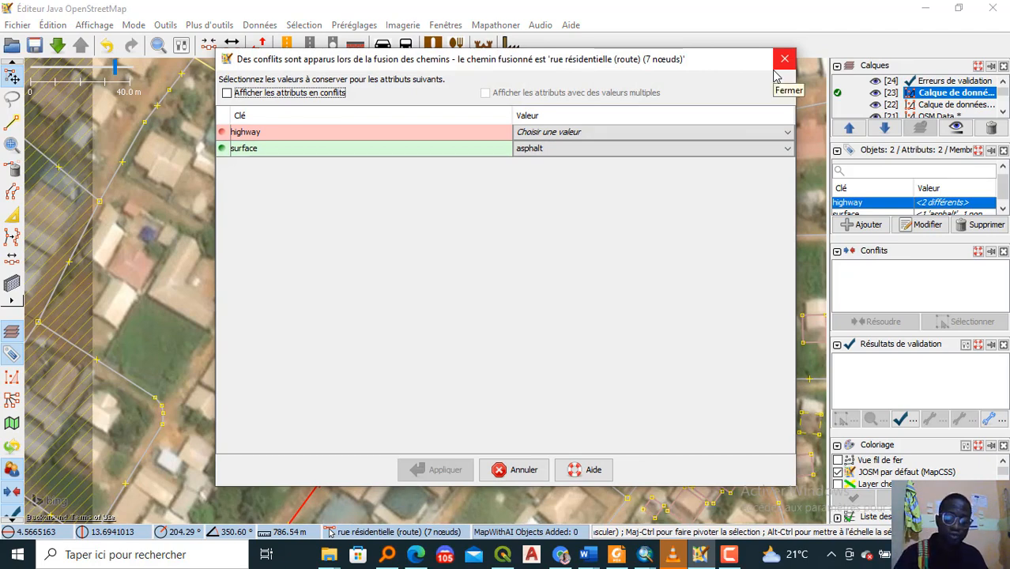
click(528, 135)
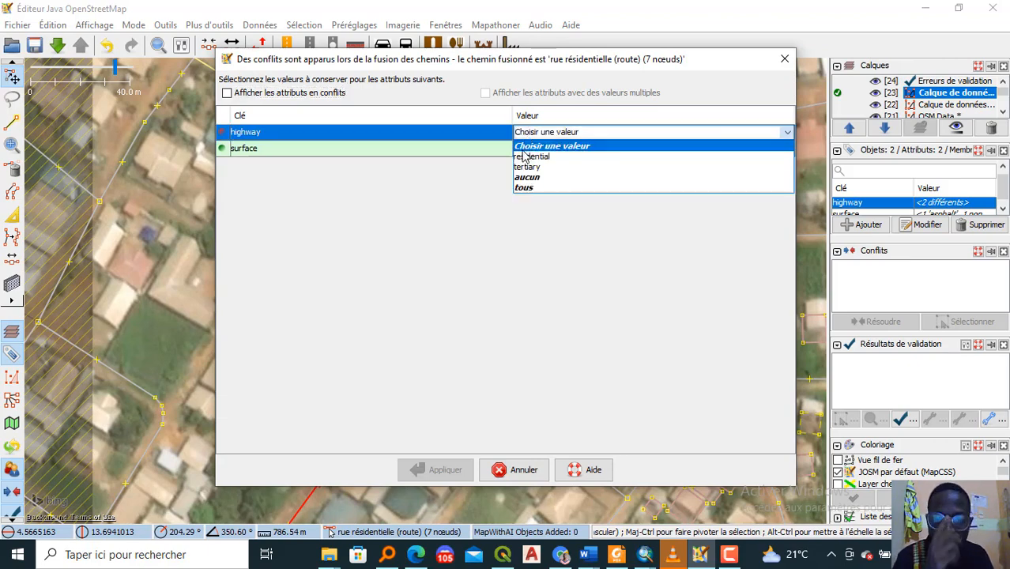
click(531, 169)
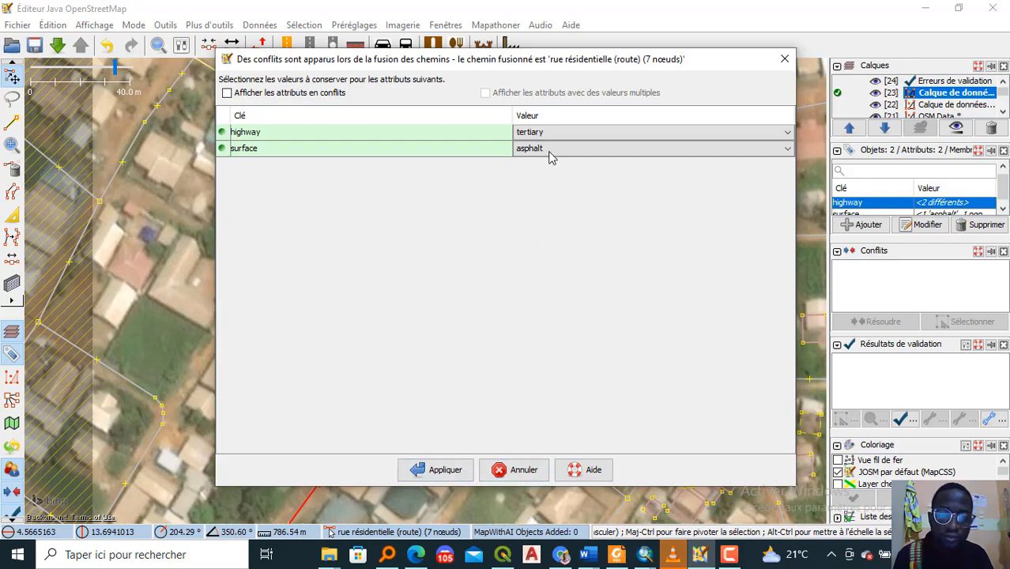
click(435, 470)
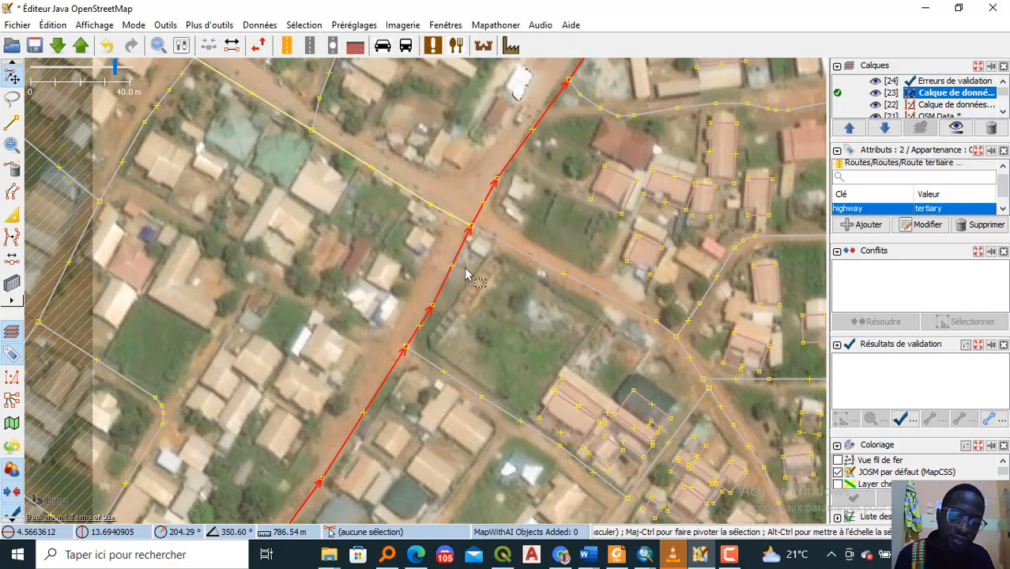
Step: Check the unclassified road southeast of the junction, and select the combined tertiary road to inspect its course and attributes
click(508, 247)
scroll(508, 246, up, 3)
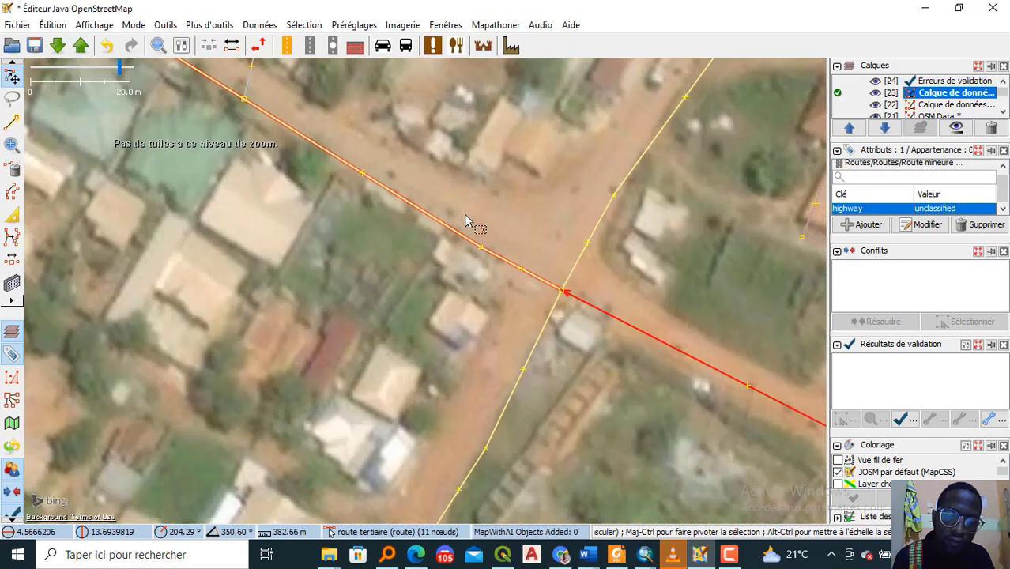
scroll(467, 221, down, 3)
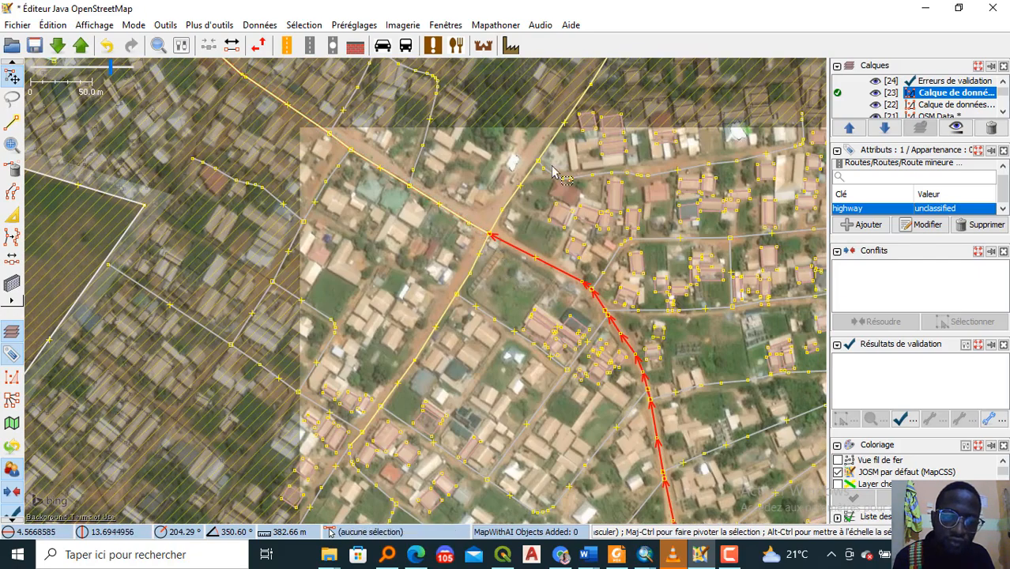
click(483, 258)
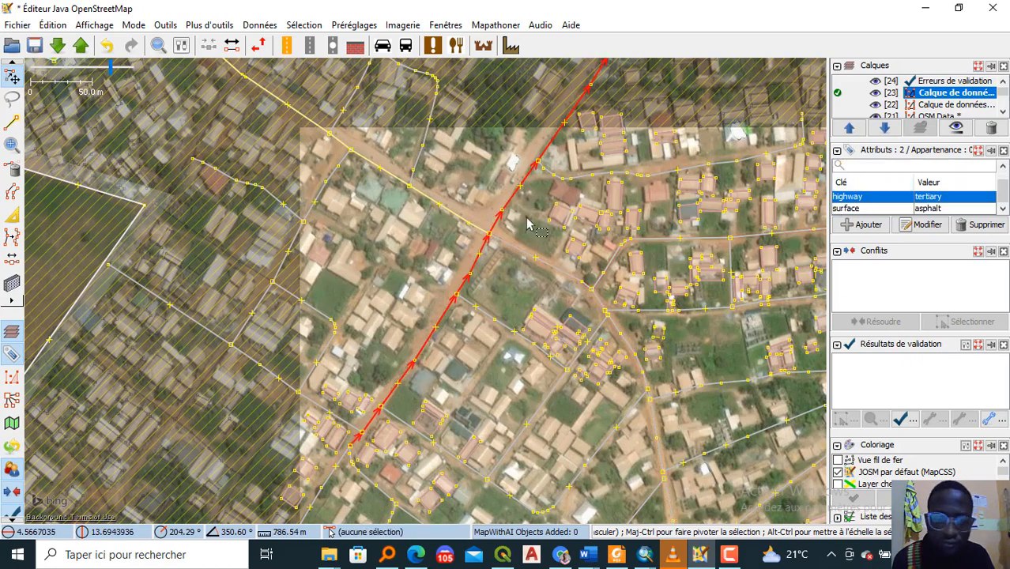
scroll(502, 275, up, 2)
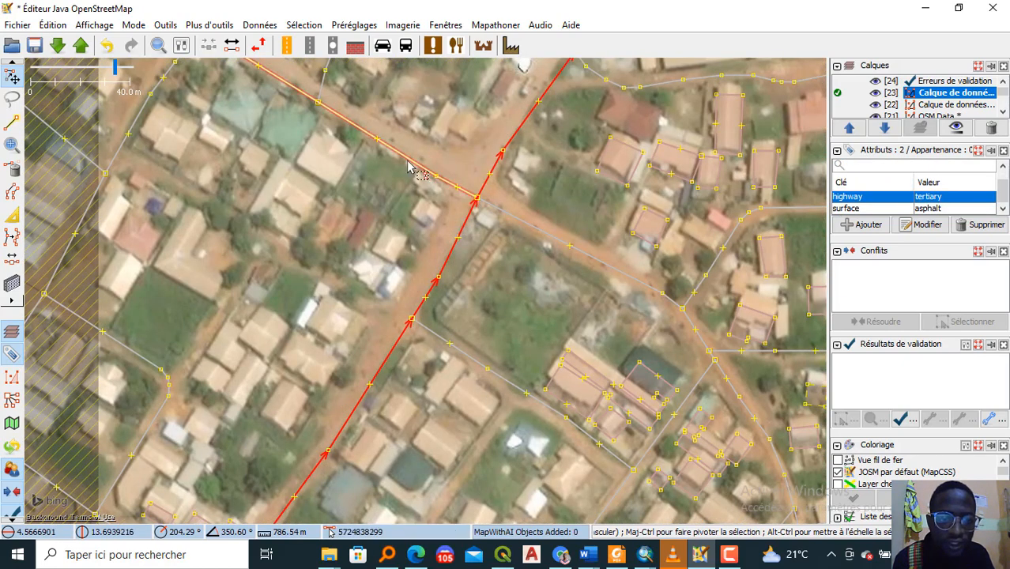
scroll(596, 374, up, 2)
scroll(472, 277, down, 2)
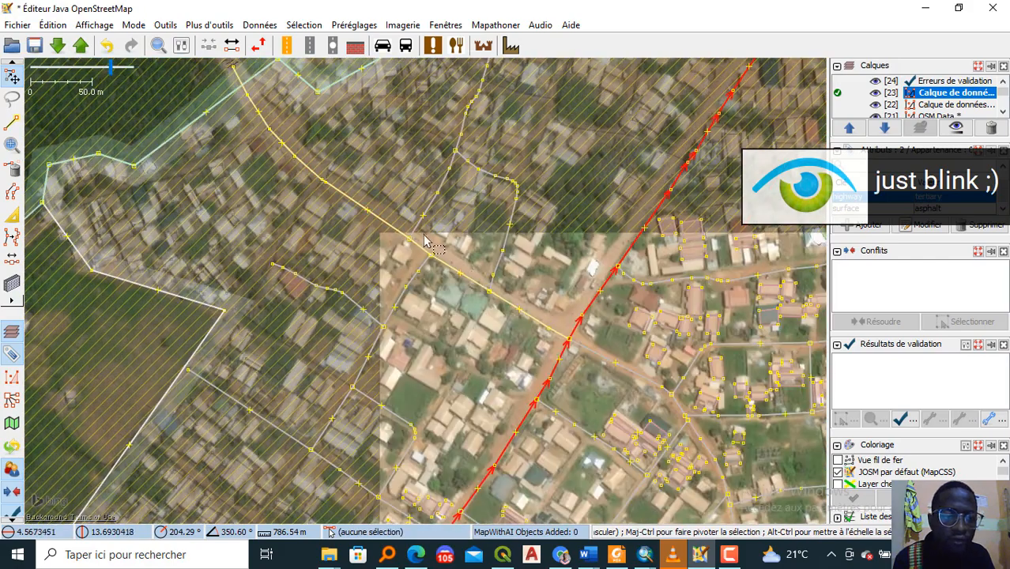
Step: Examine how the northwest tertiary road crosses the green valley and how the neighbourhood's roads connect to the surrounding city
scroll(427, 241, down, 2)
scroll(373, 194, up, 2)
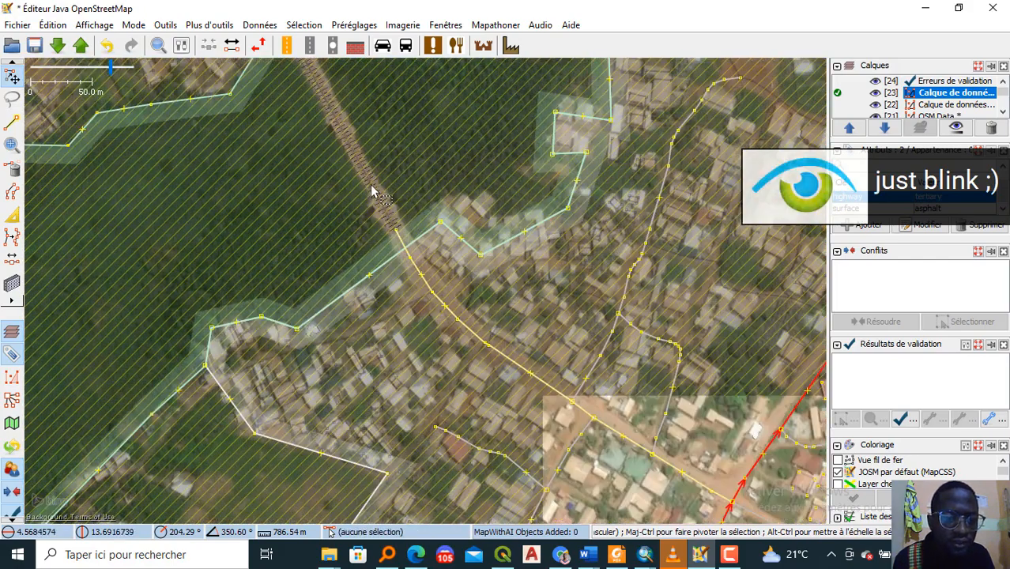
scroll(375, 198, down, 1)
scroll(387, 466, down, 1)
scroll(298, 233, up, 1)
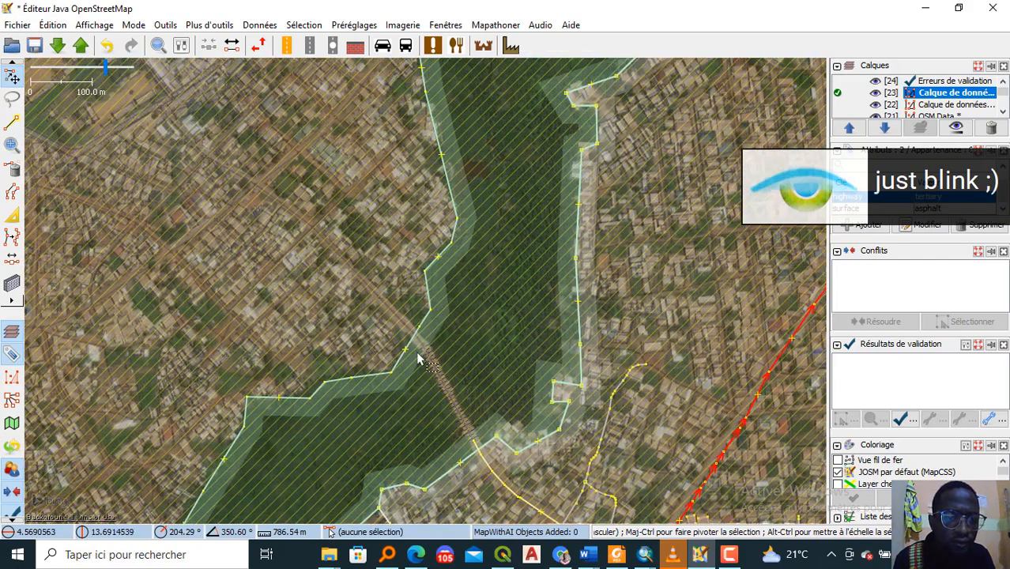
scroll(514, 332, down, 2)
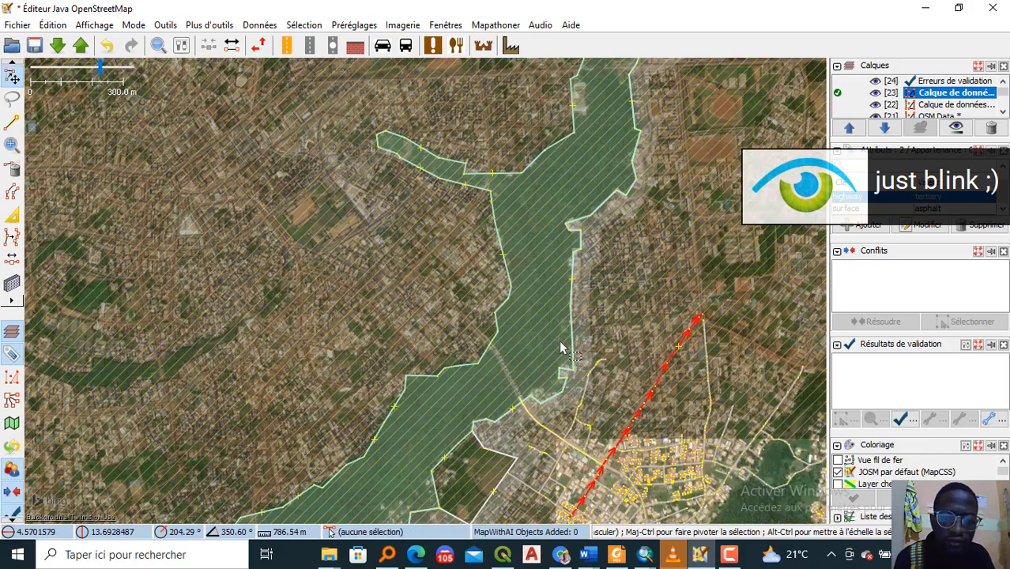
drag(504, 281, 476, 237)
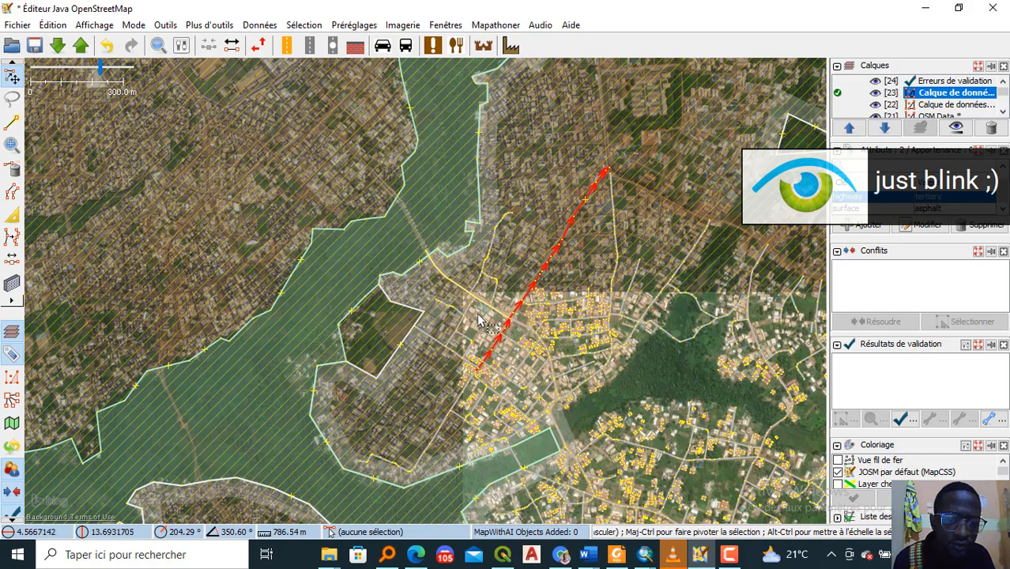
scroll(443, 276, up, 2)
drag(637, 408, 545, 328)
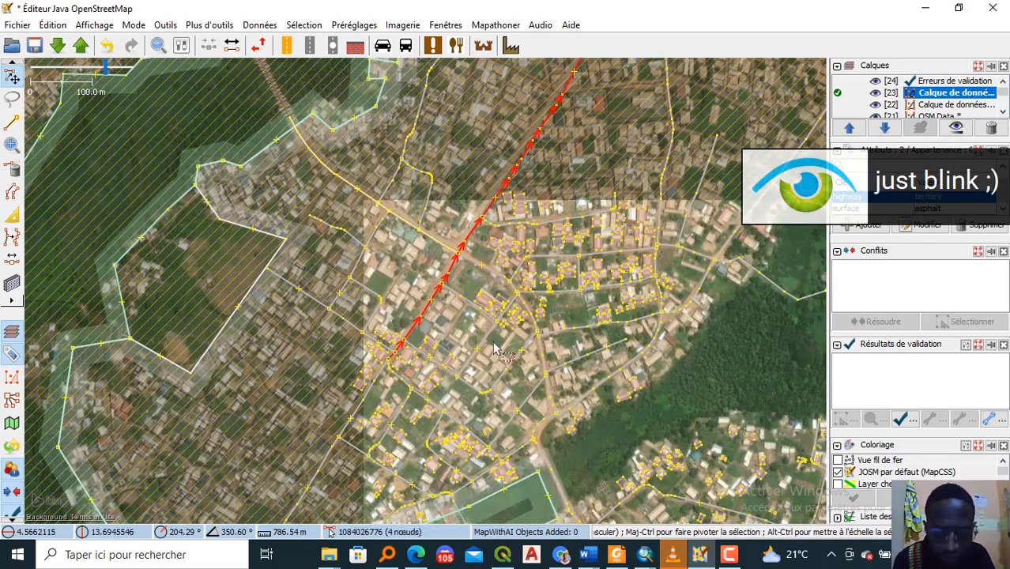
Step: Follow the road south past the green plot and examine the streets and paths between the open sandy area and the valley
drag(494, 348, 522, 257)
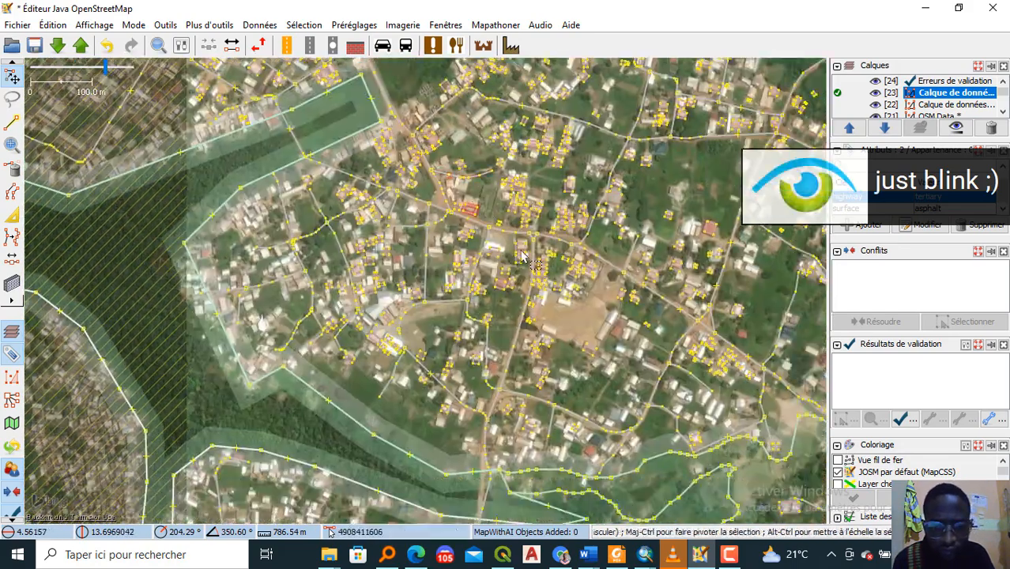
scroll(689, 368, down, 2)
scroll(706, 364, up, 6)
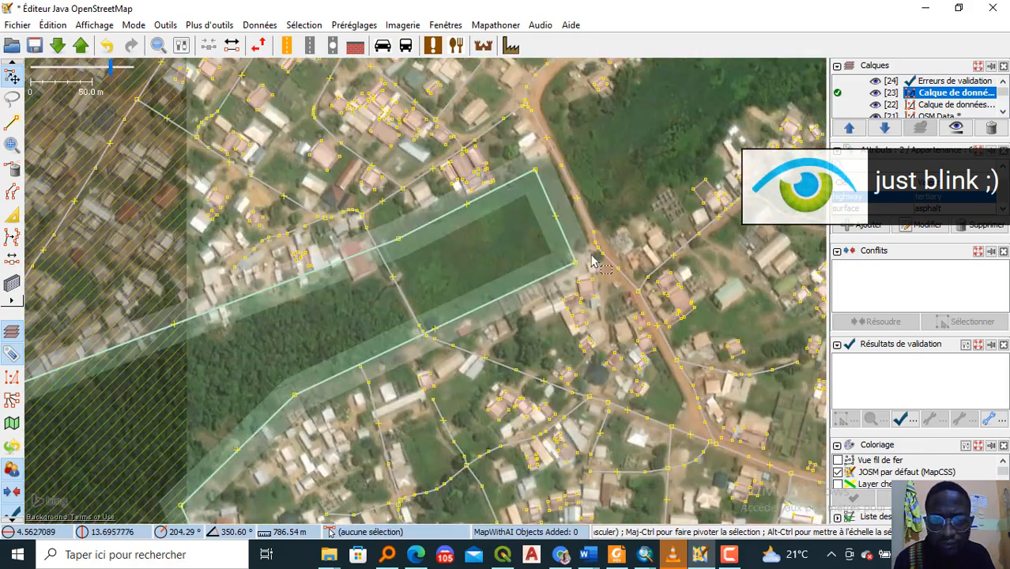
scroll(595, 261, down, 1)
drag(563, 265, 442, 166)
drag(632, 363, 585, 285)
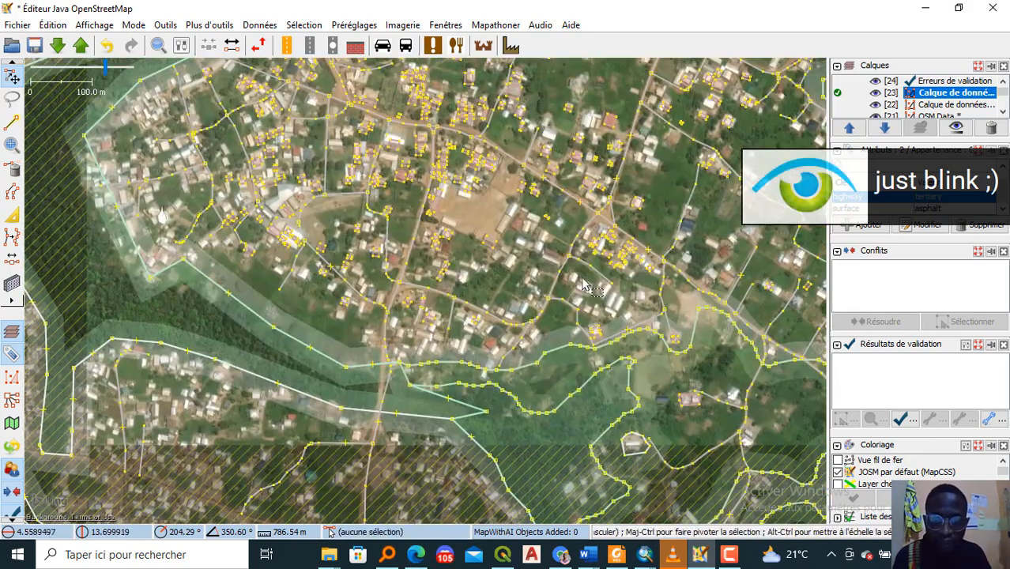
scroll(585, 286, up, 1)
drag(378, 357, 457, 267)
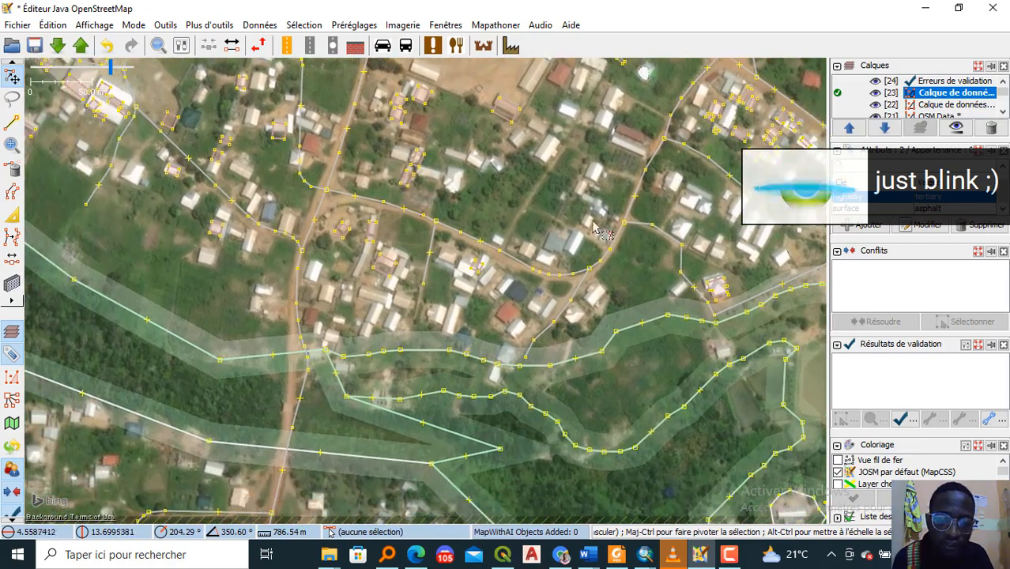
scroll(457, 267, up, 1)
click(475, 258)
click(481, 260)
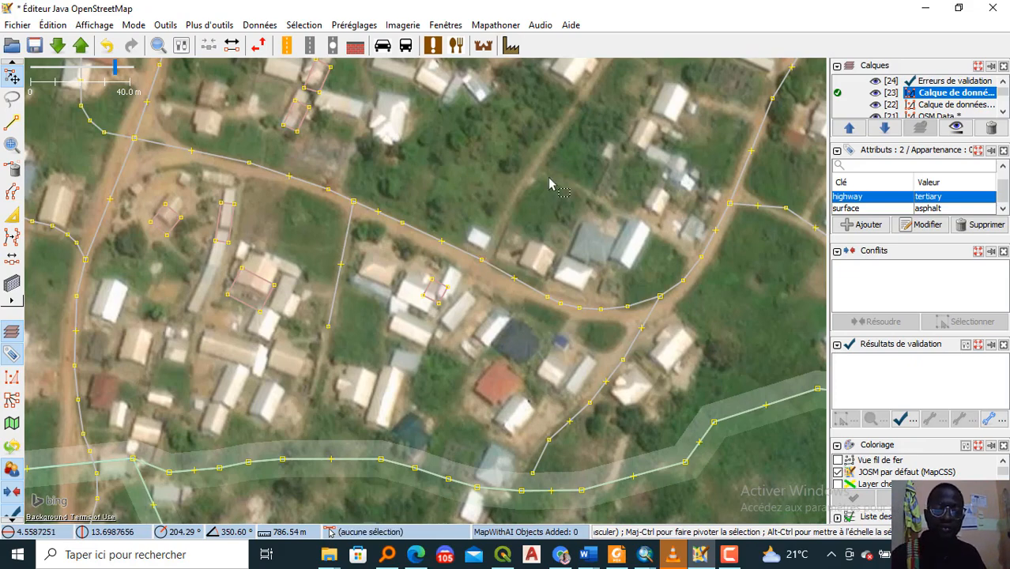
key(Escape)
key(a)
drag(579, 72, 491, 276)
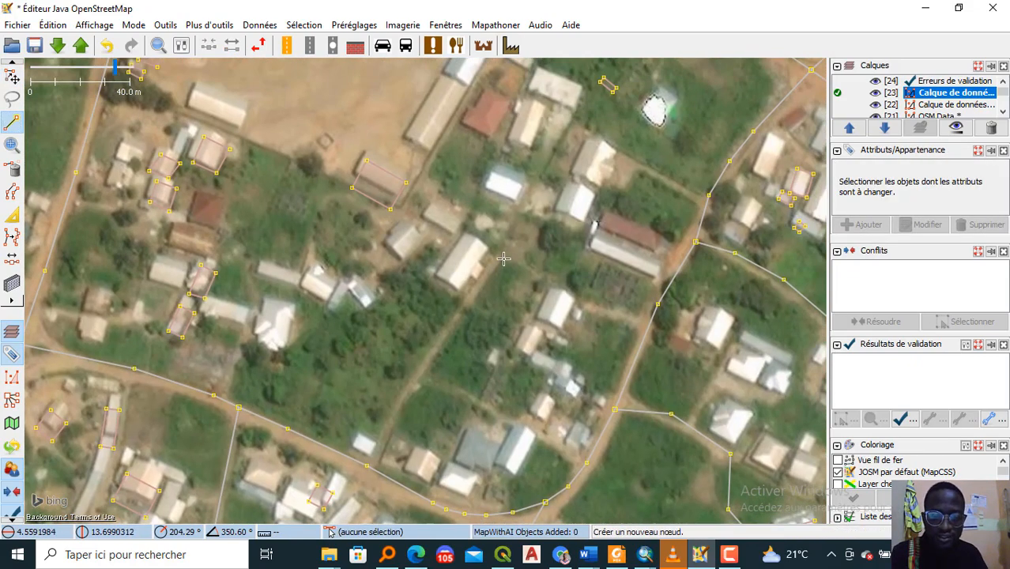
click(504, 258)
click(428, 354)
click(388, 423)
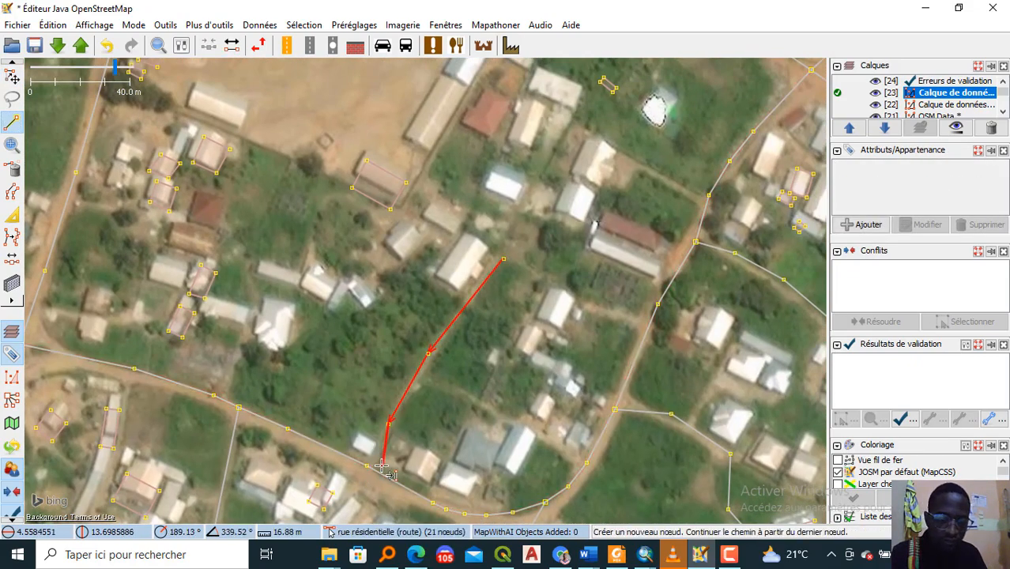
key(Escape)
key(s)
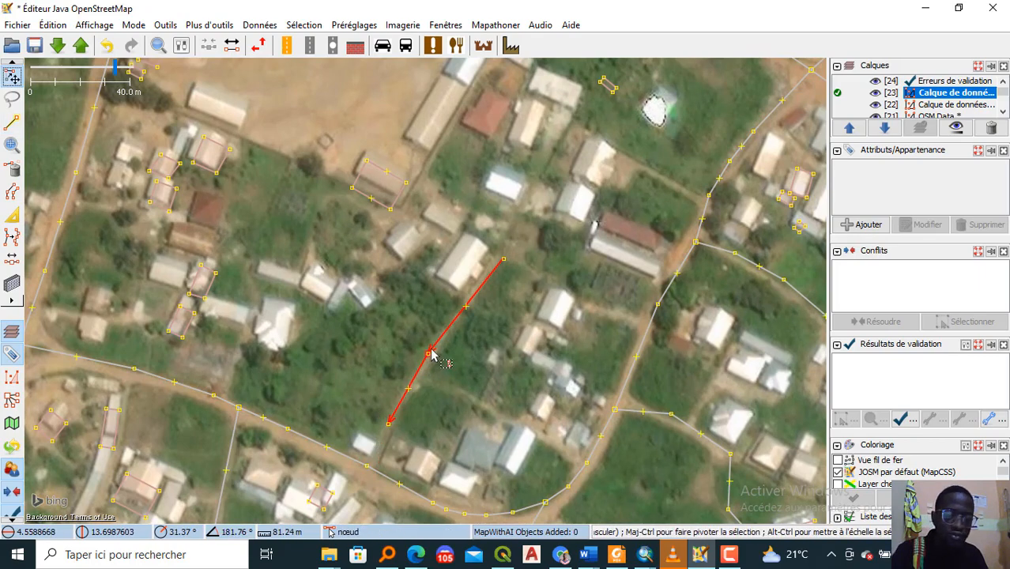
key(Delete)
Step: Draw a way about 101 m long northeast from the existing node on the curved street, along the dirt track to the houses
drag(399, 423, 444, 350)
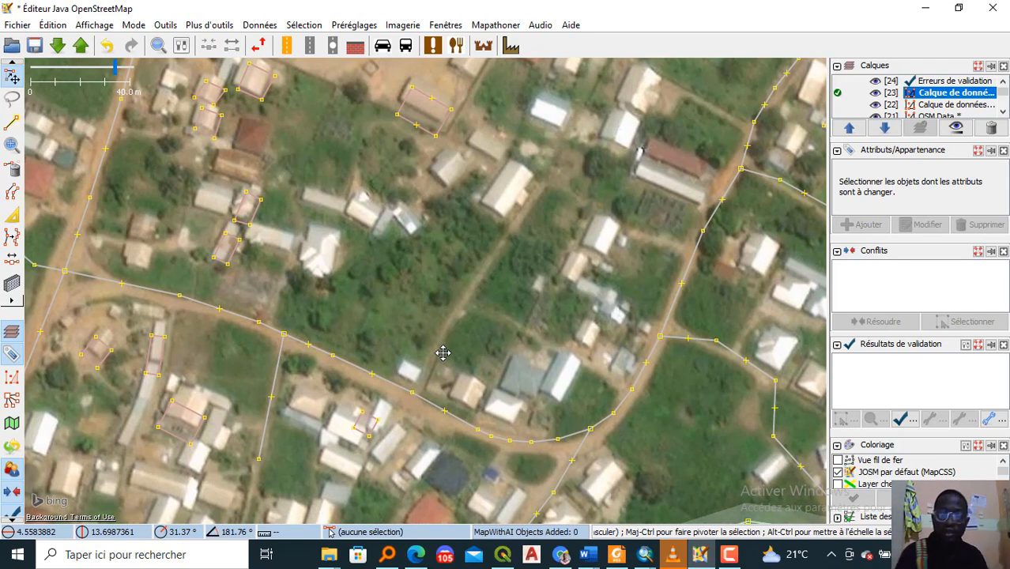
click(412, 393)
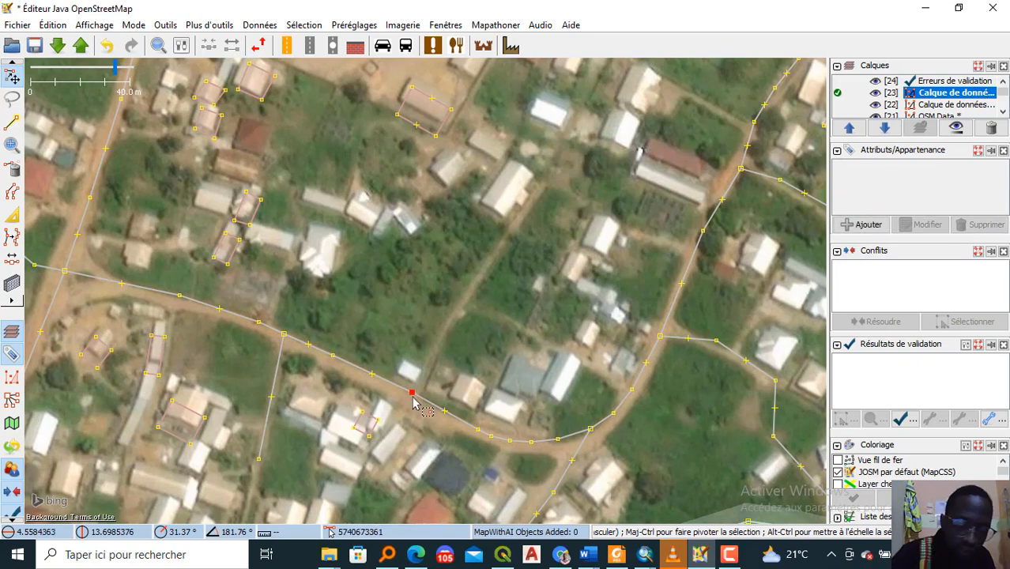
key(a)
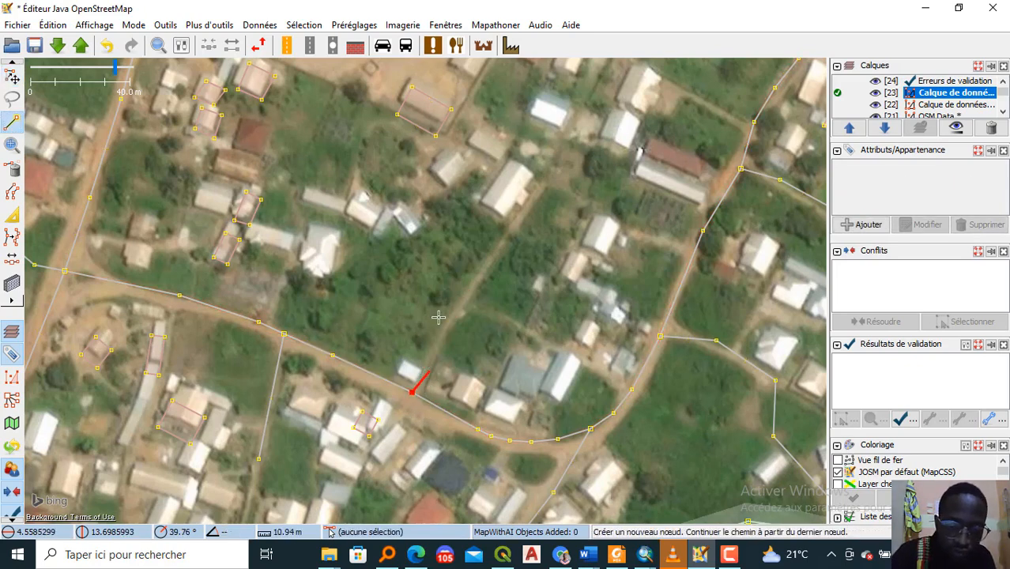
click(429, 372)
click(472, 291)
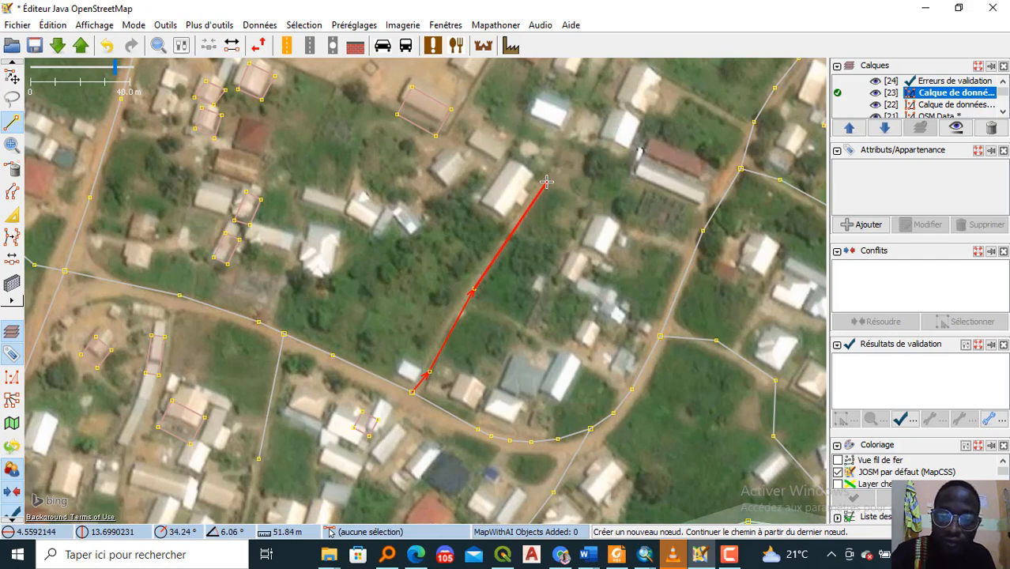
drag(547, 182, 516, 257)
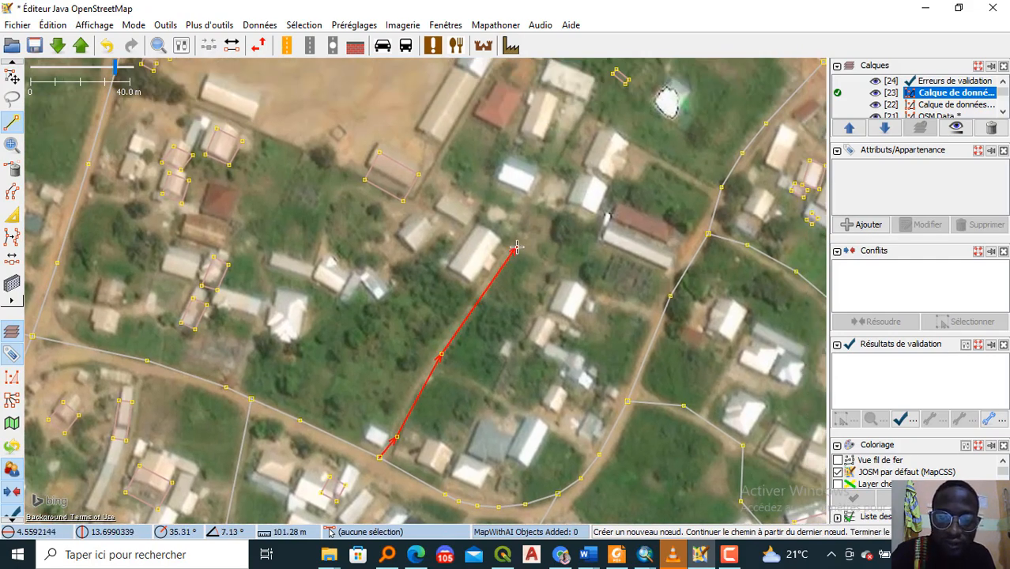
double_click(516, 247)
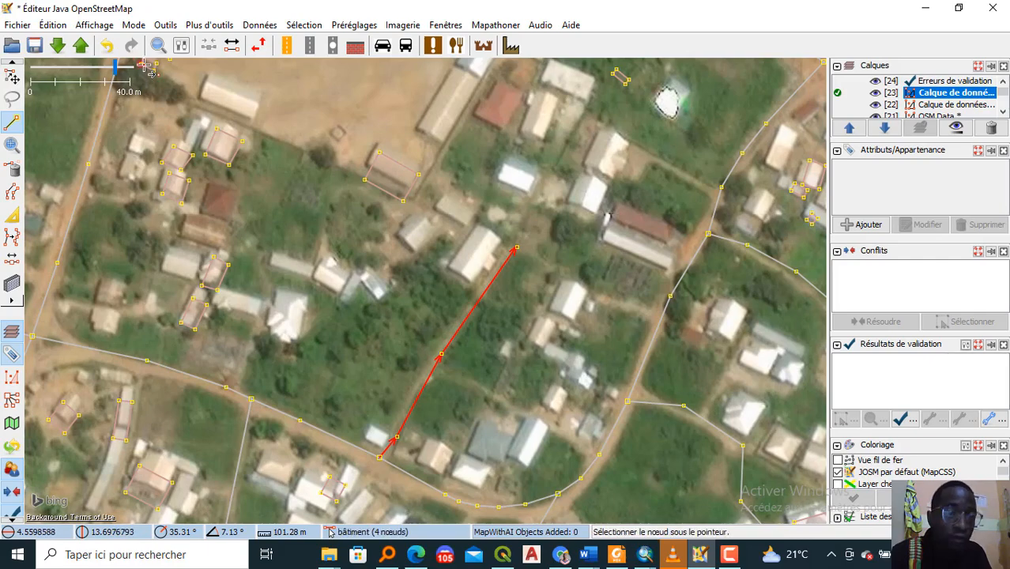
Step: Tag the new way as a residential street (Rue résidentielle) with its surface set to sans revêtement
click(308, 46)
click(287, 46)
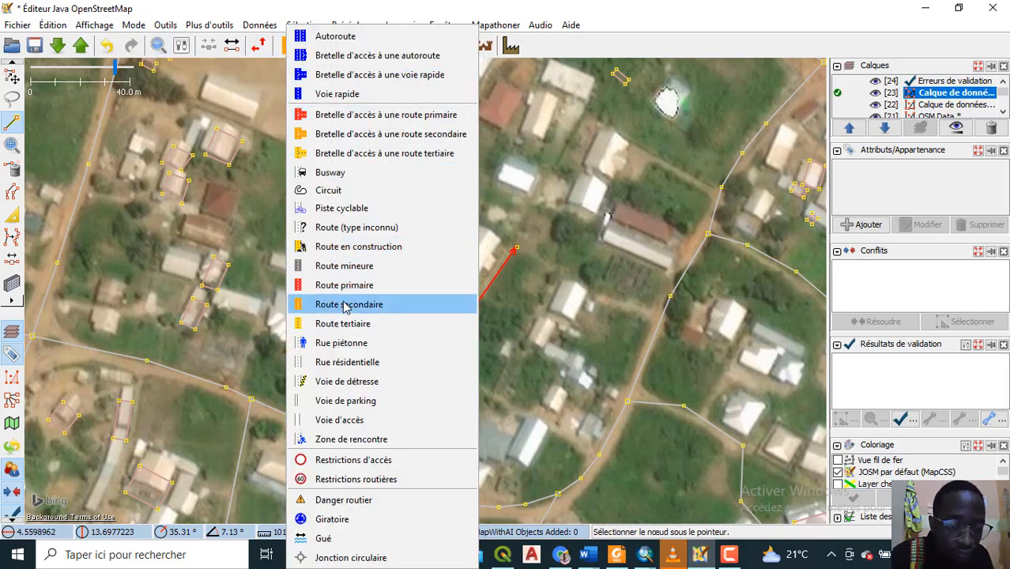
click(341, 362)
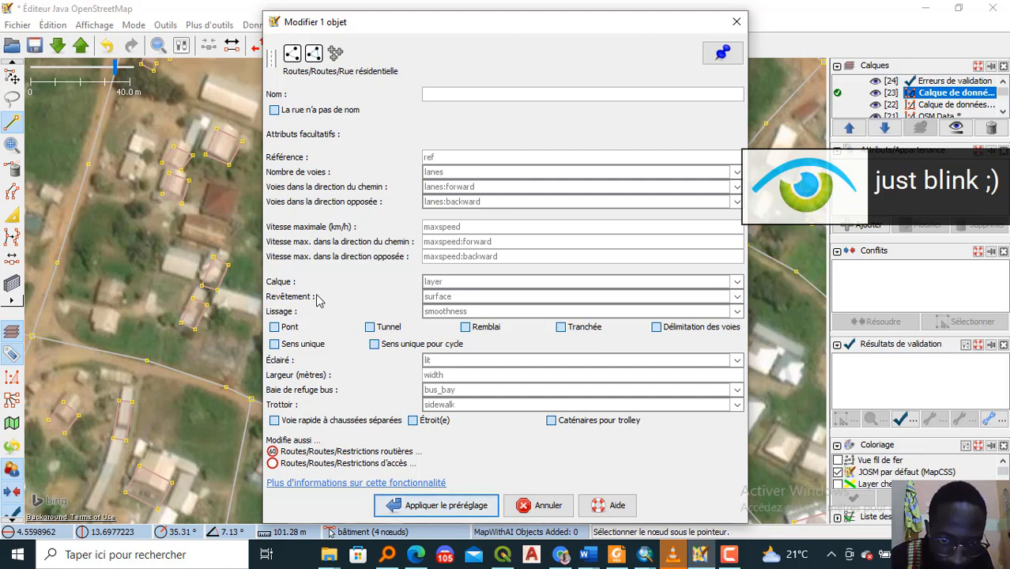
click(443, 297)
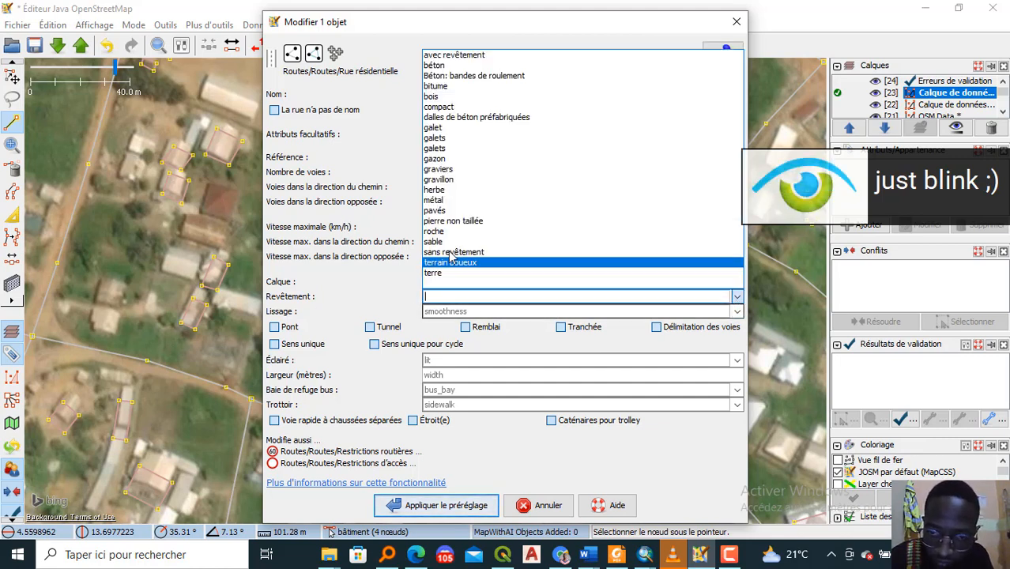
click(447, 252)
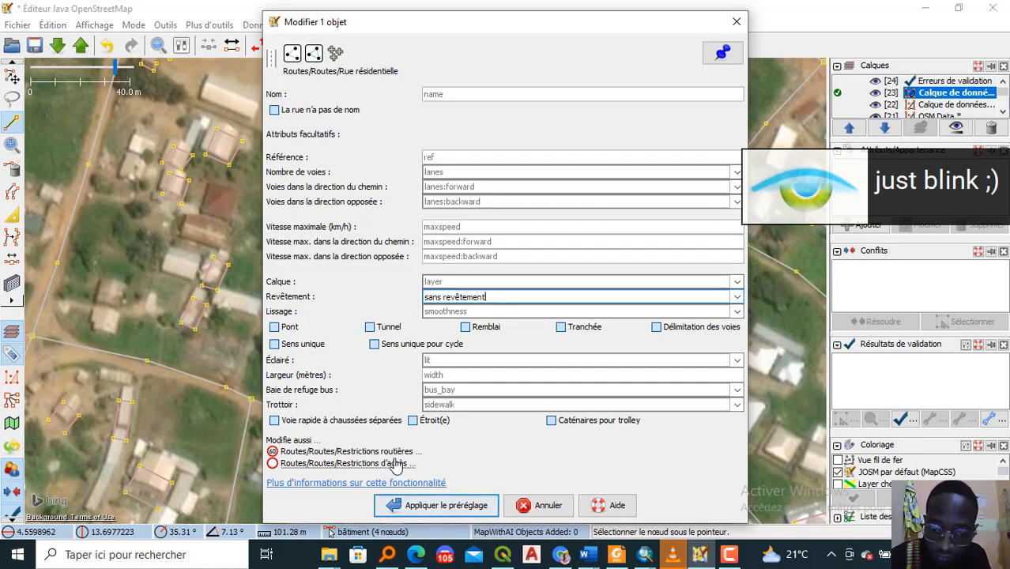
click(436, 505)
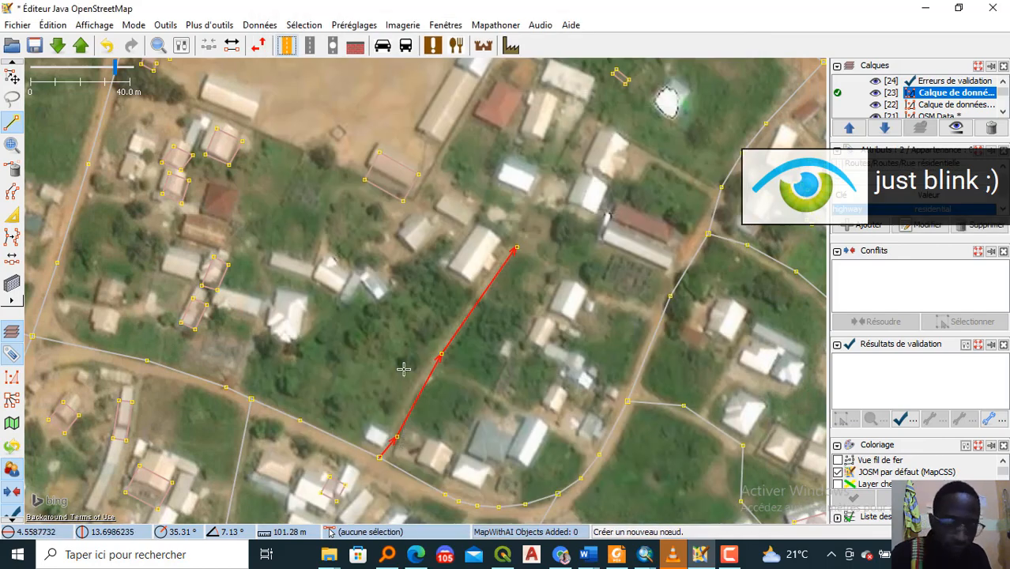
key(Escape)
Step: Examine the streets around the new residential street, the valley edge and the main road up to the green plot for unmapped roads
scroll(439, 320, down, 3)
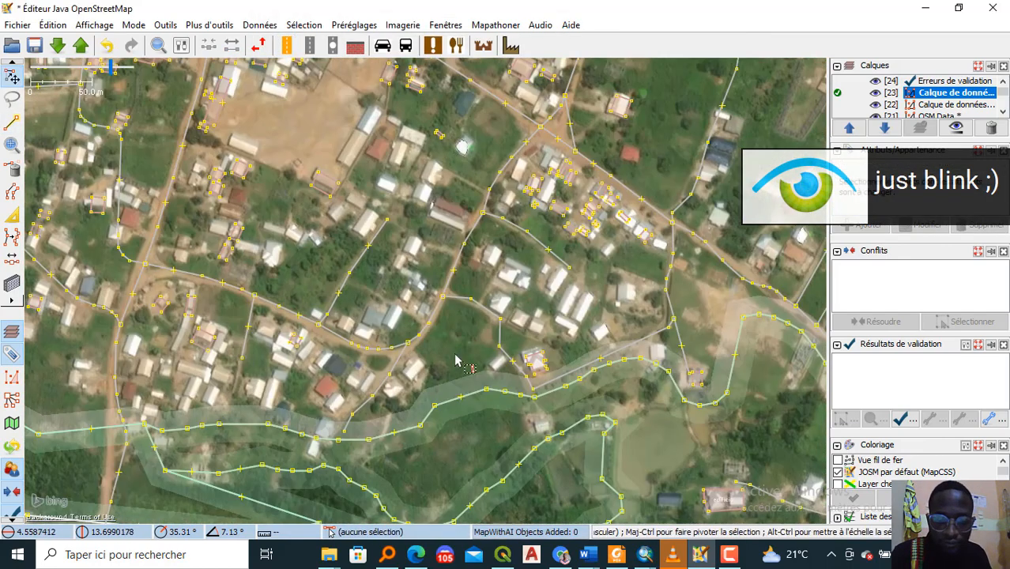
drag(334, 107, 471, 268)
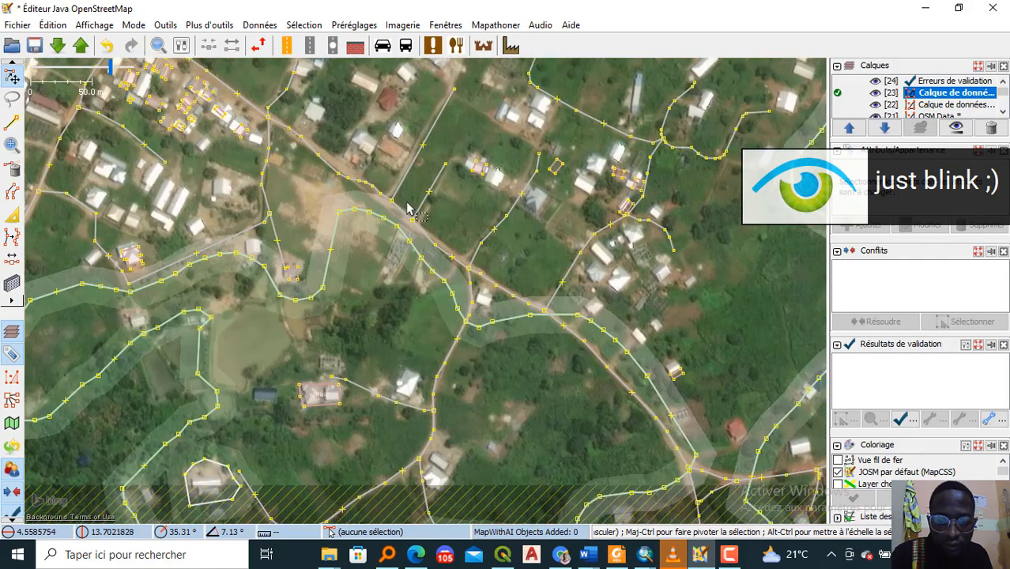
drag(408, 208, 452, 118)
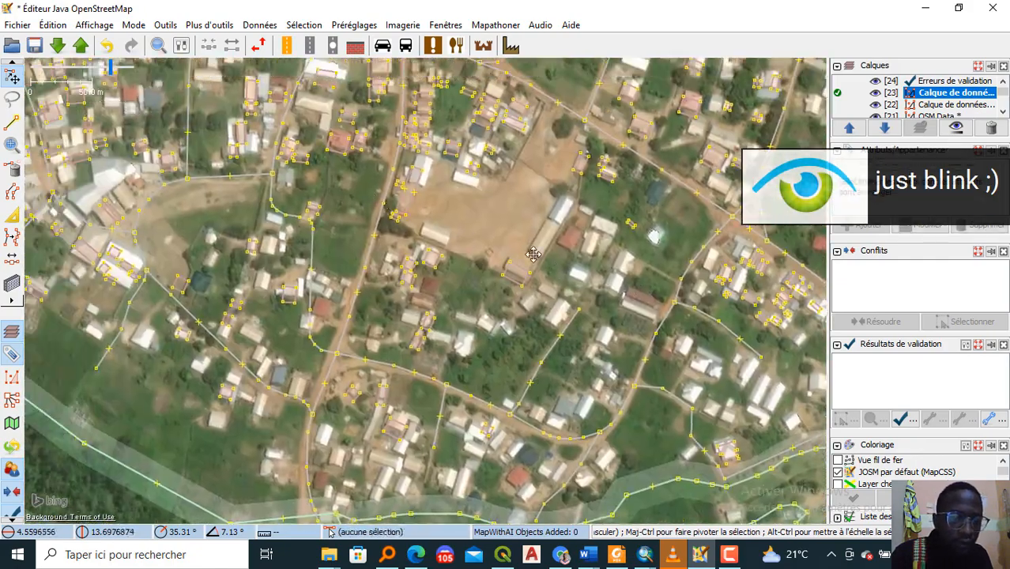
drag(534, 253, 731, 269)
scroll(330, 293, up, 2)
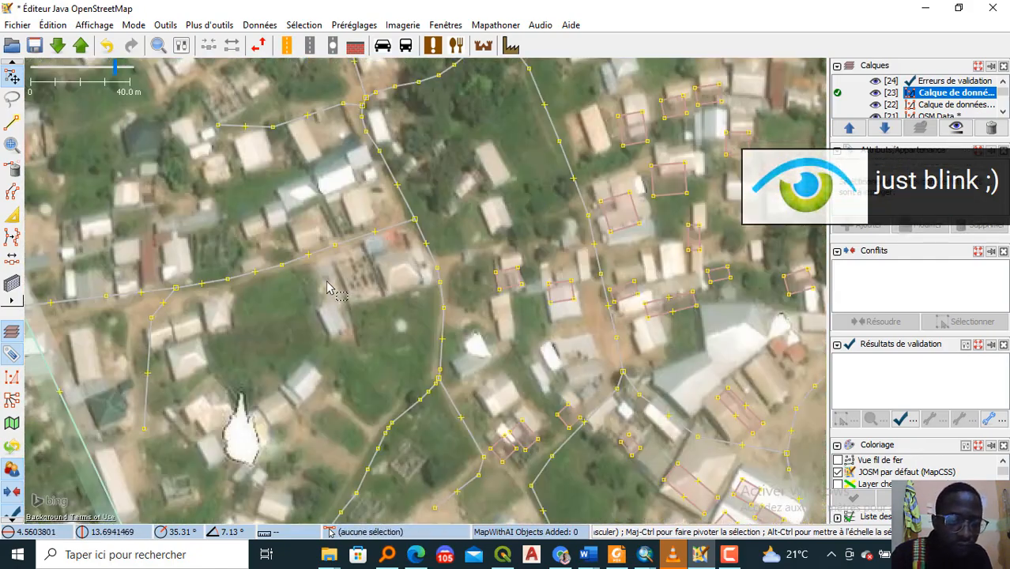
scroll(330, 288, down, 3)
scroll(403, 241, up, 2)
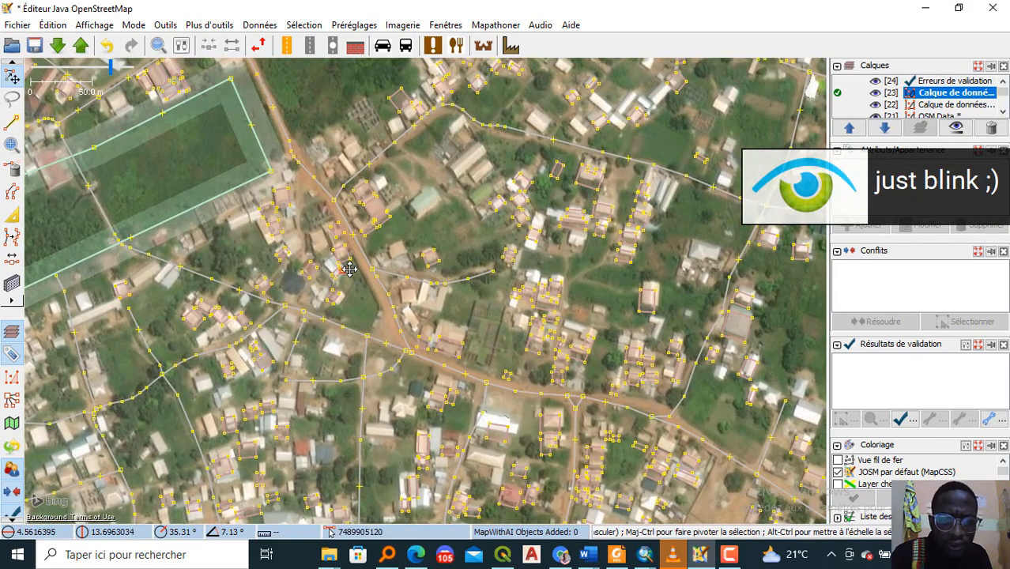
click(472, 219)
scroll(458, 276, down, 3)
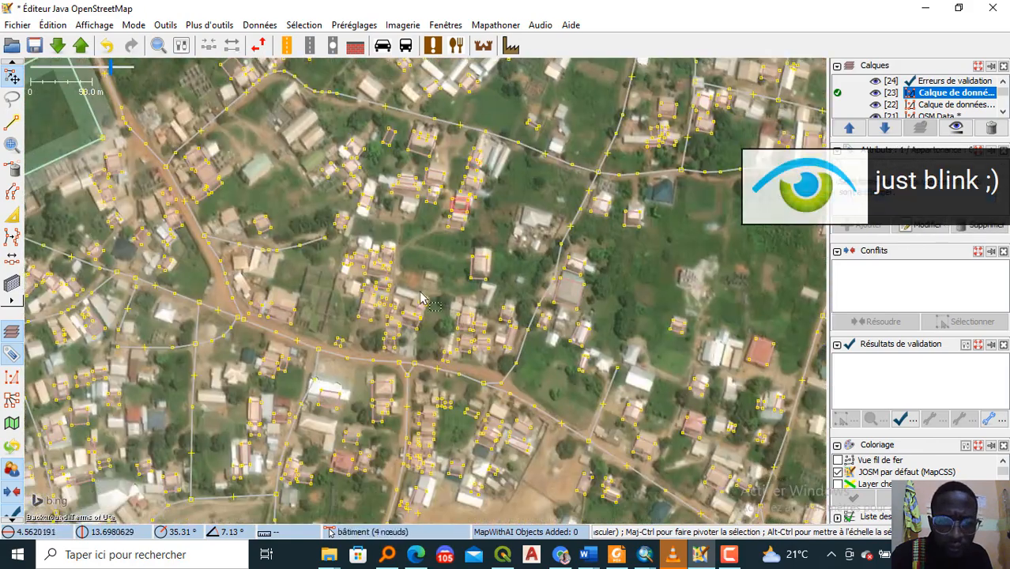
scroll(353, 309, up, 2)
scroll(354, 308, down, 1)
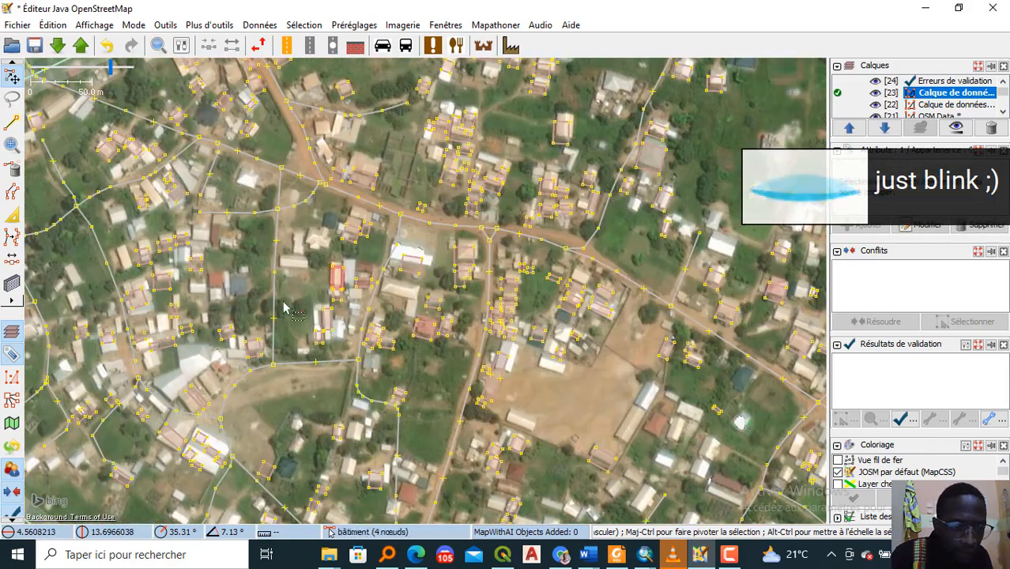
scroll(313, 207, up, 1)
scroll(314, 207, down, 2)
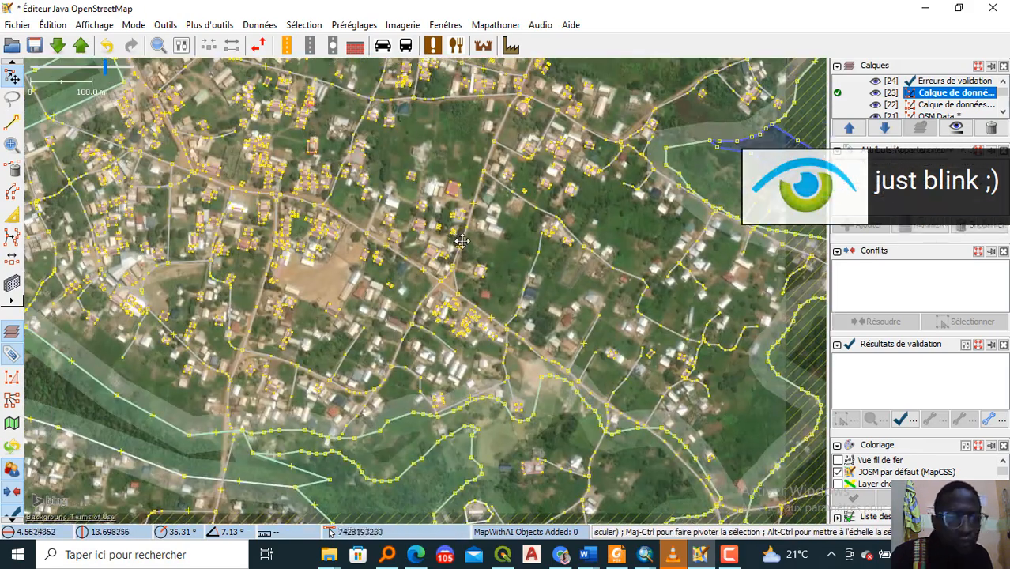
scroll(461, 241, up, 2)
right_click(328, 152)
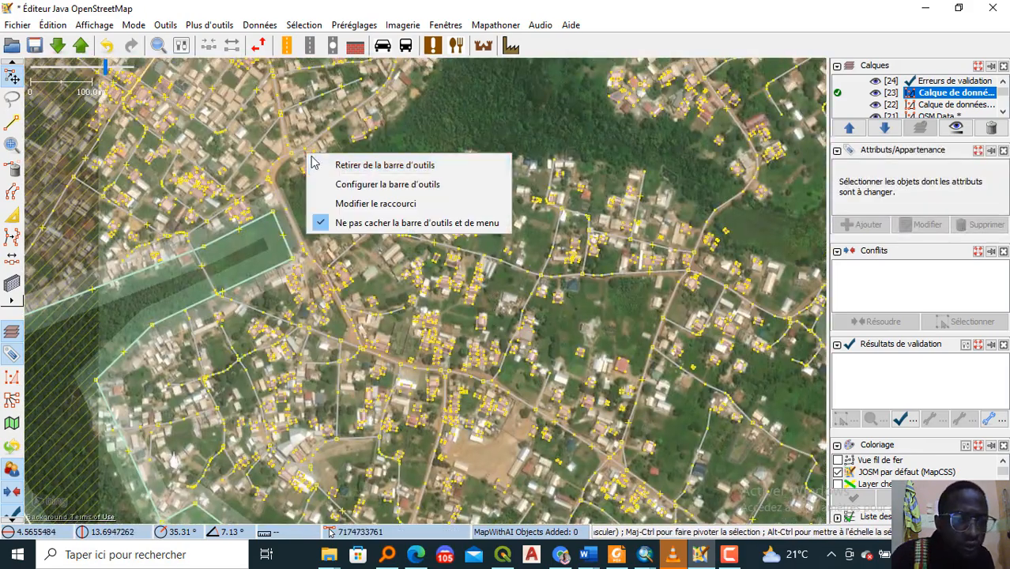
key(Escape)
click(419, 310)
click(419, 310)
Step: Draw a way about 110 m long southwest along the dirt track, connecting the two parallel residential streets east of the tertiary road
scroll(419, 309, up, 2)
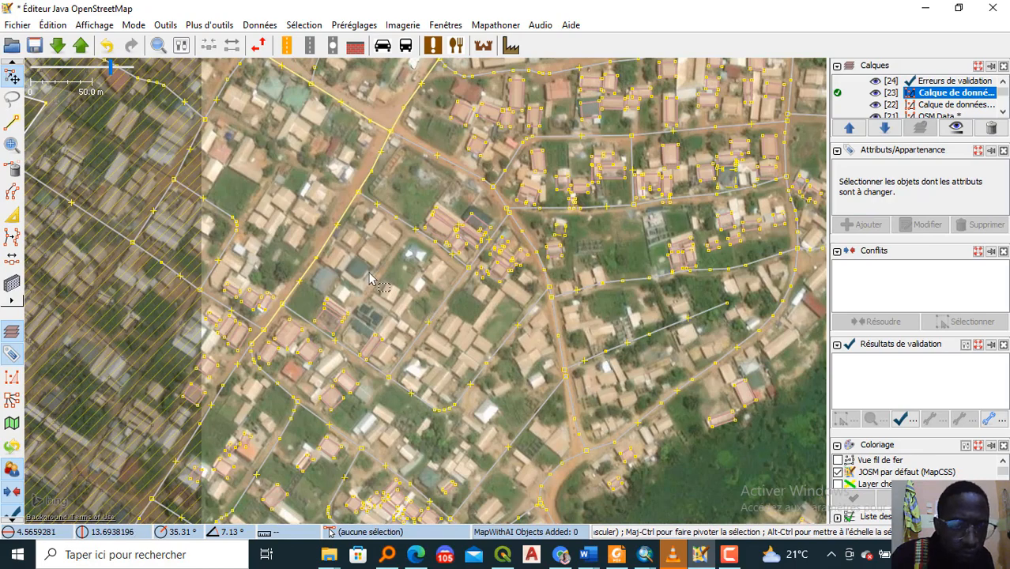
scroll(375, 278, up, 3)
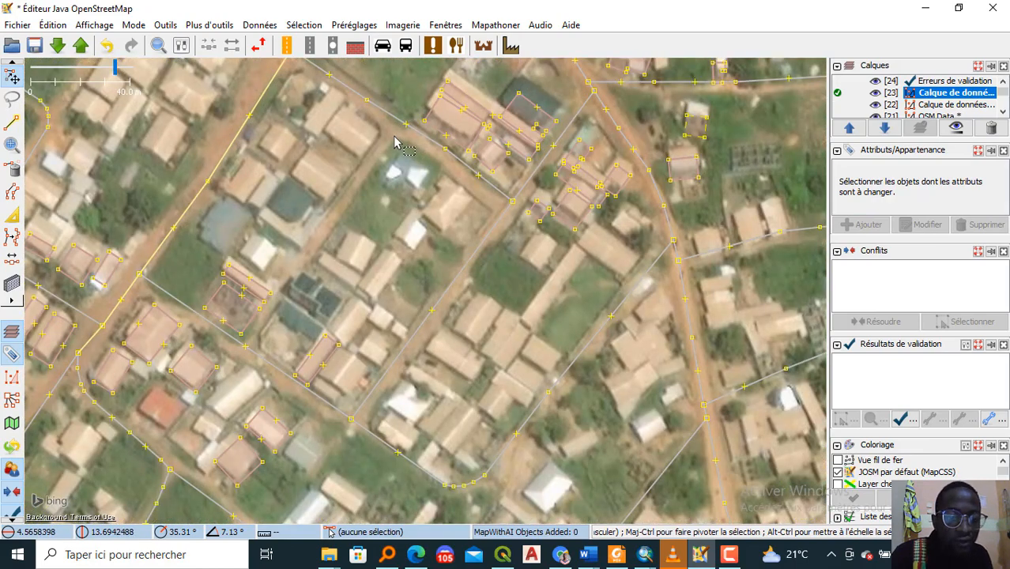
click(397, 125)
key(a)
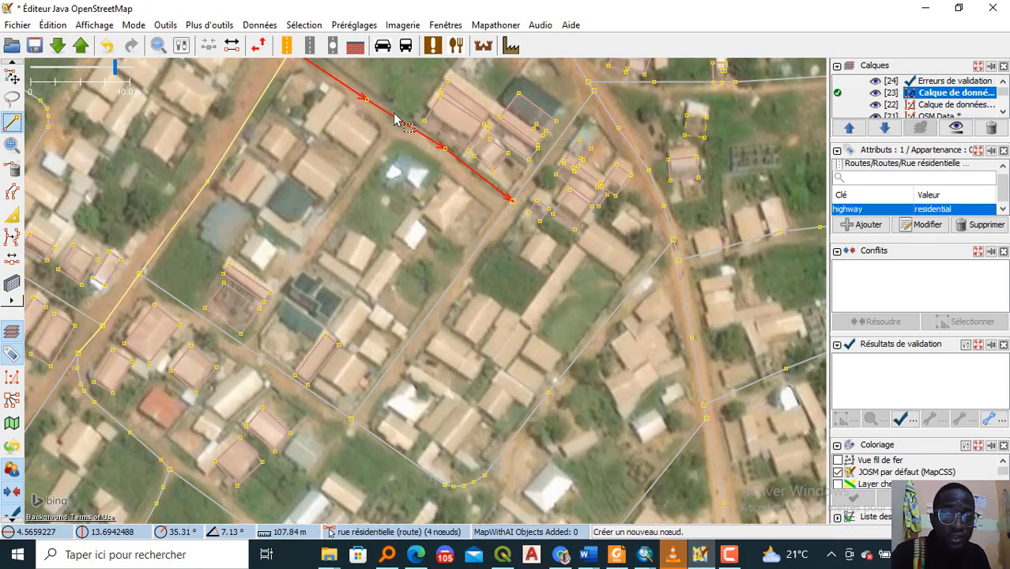
click(395, 119)
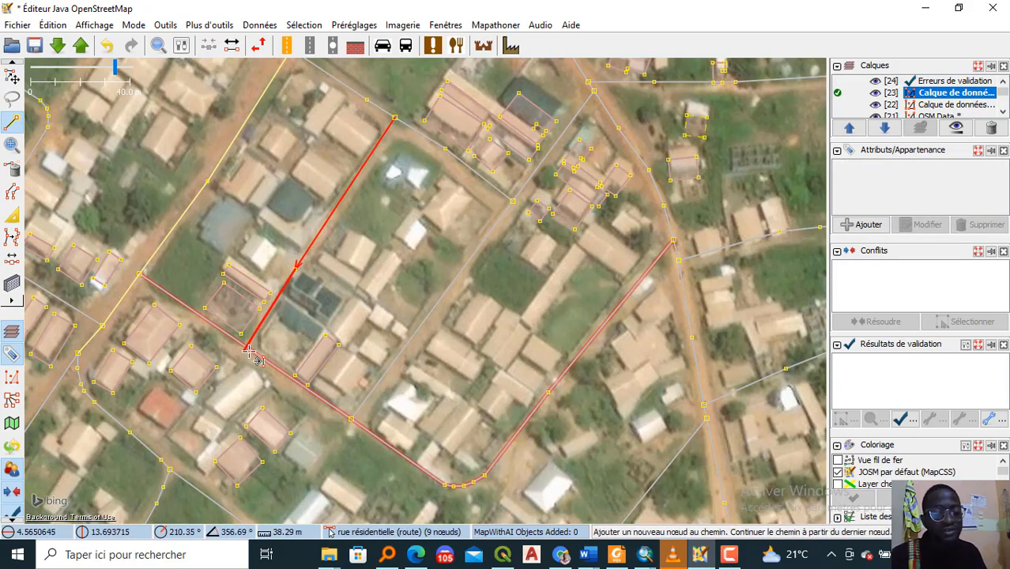
scroll(250, 351, up, 2)
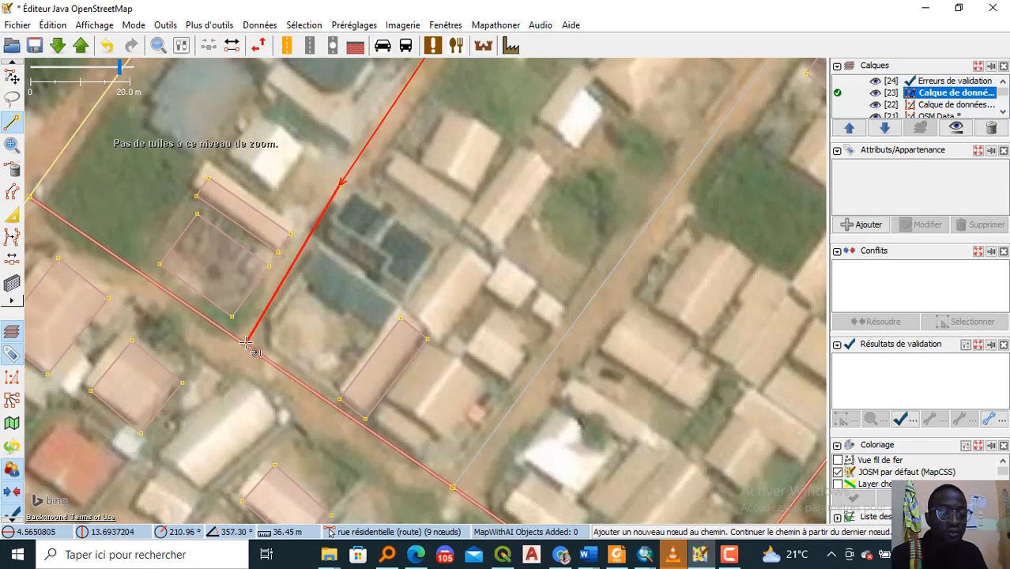
click(245, 342)
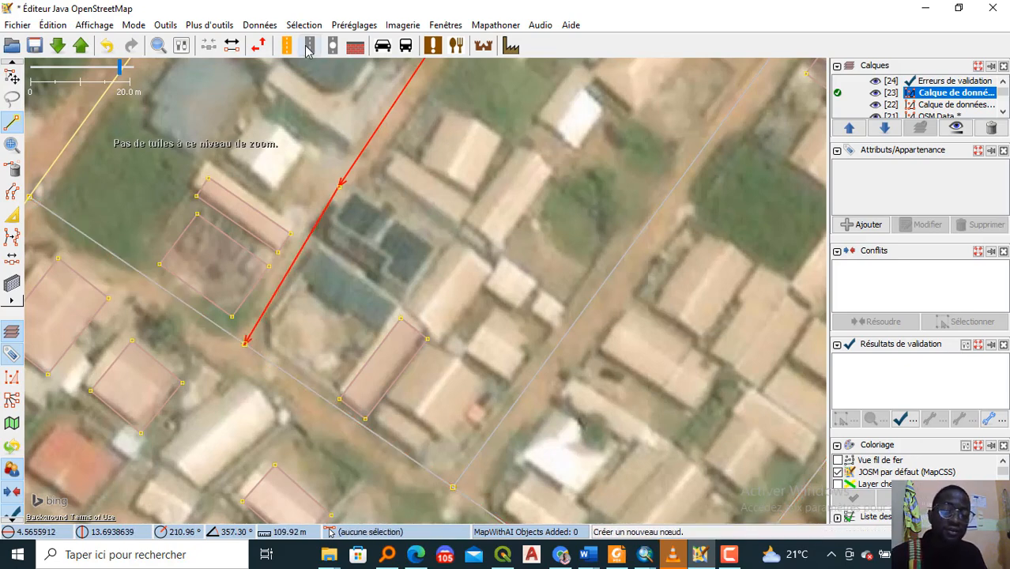
Step: Examine the path and road preset choices, including the Route secondaire attributes and its Éclairé options, without applying any
click(309, 47)
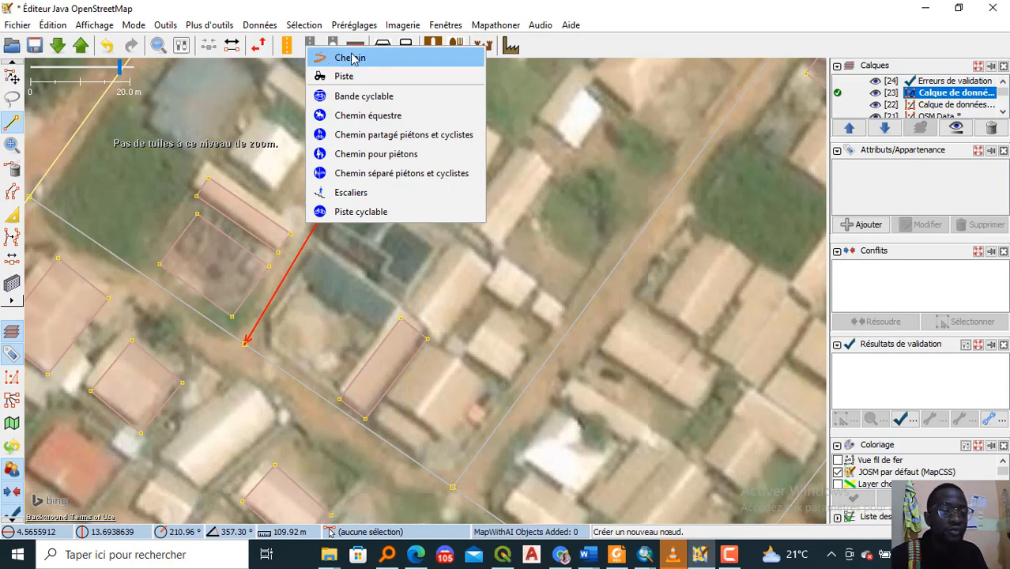
click(294, 49)
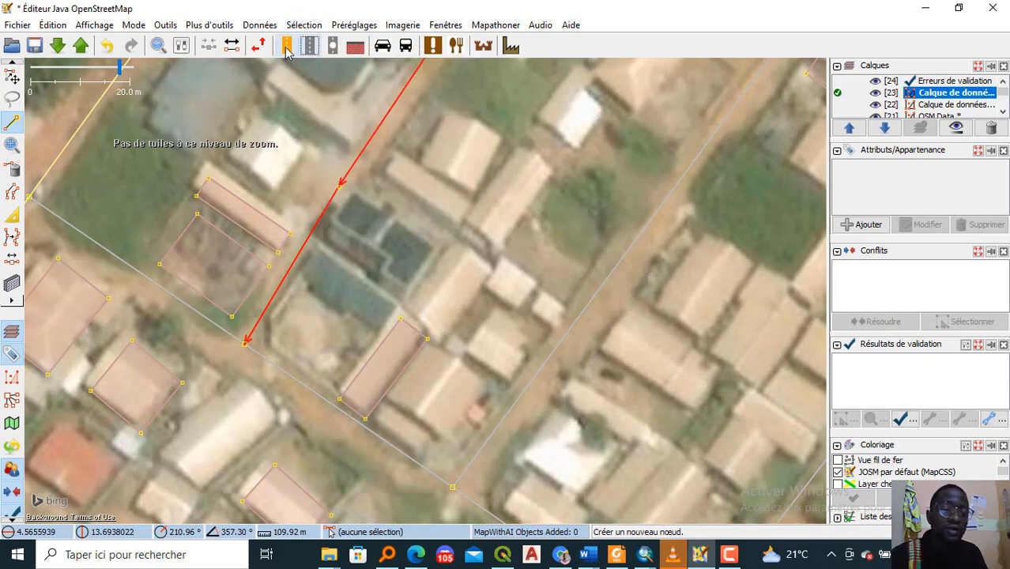
click(309, 49)
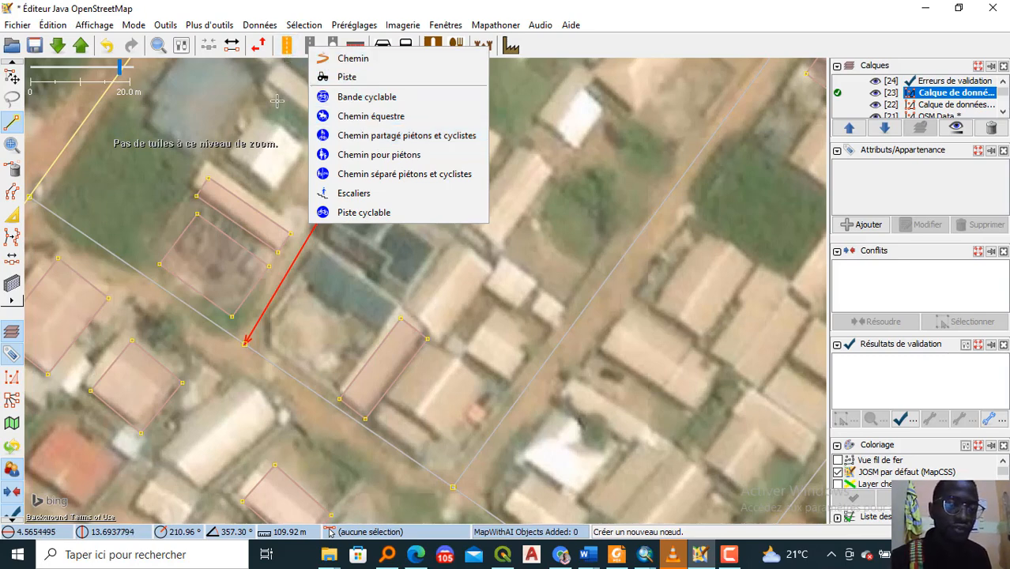
click(287, 47)
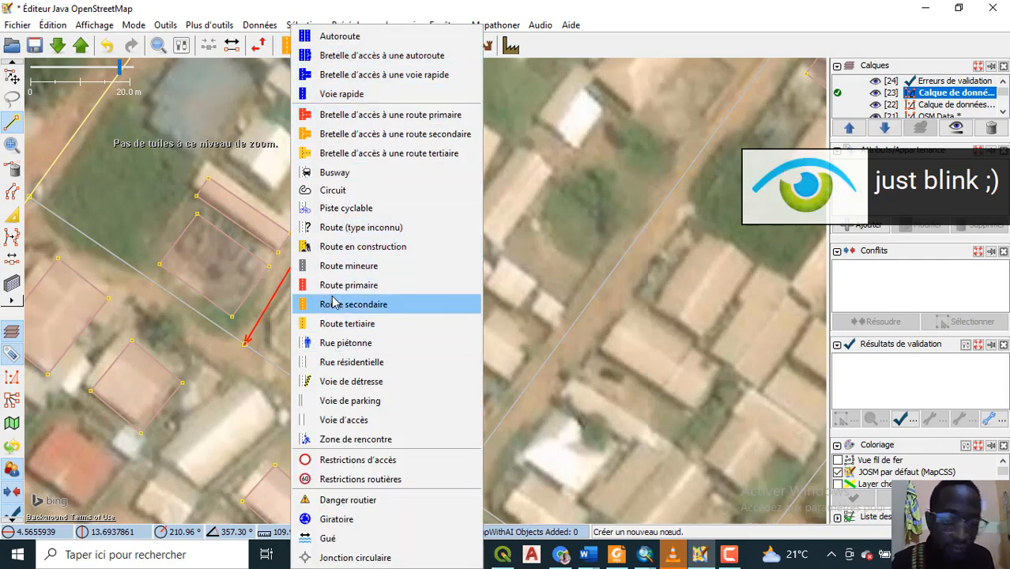
click(368, 309)
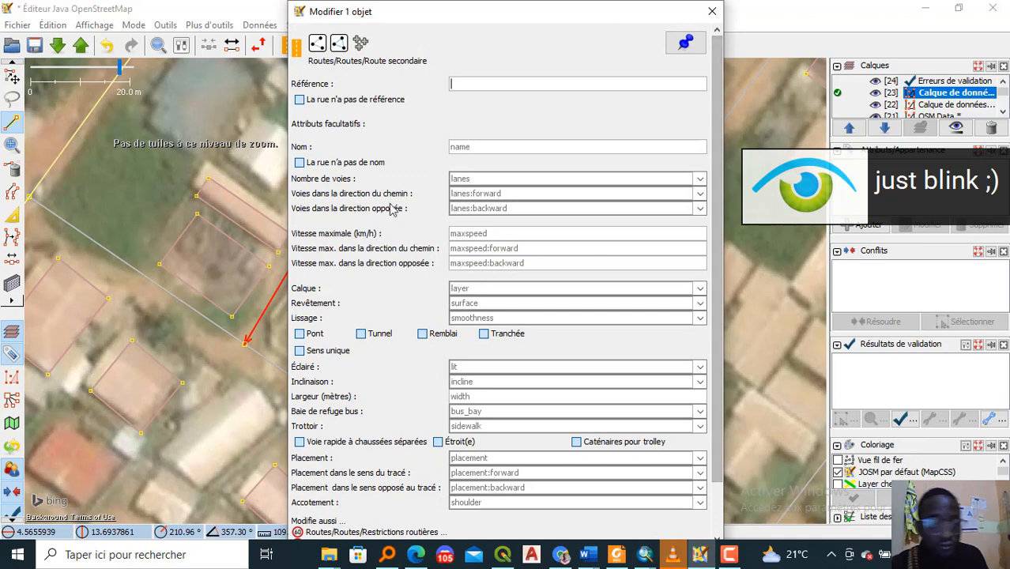
scroll(402, 207, down, 2)
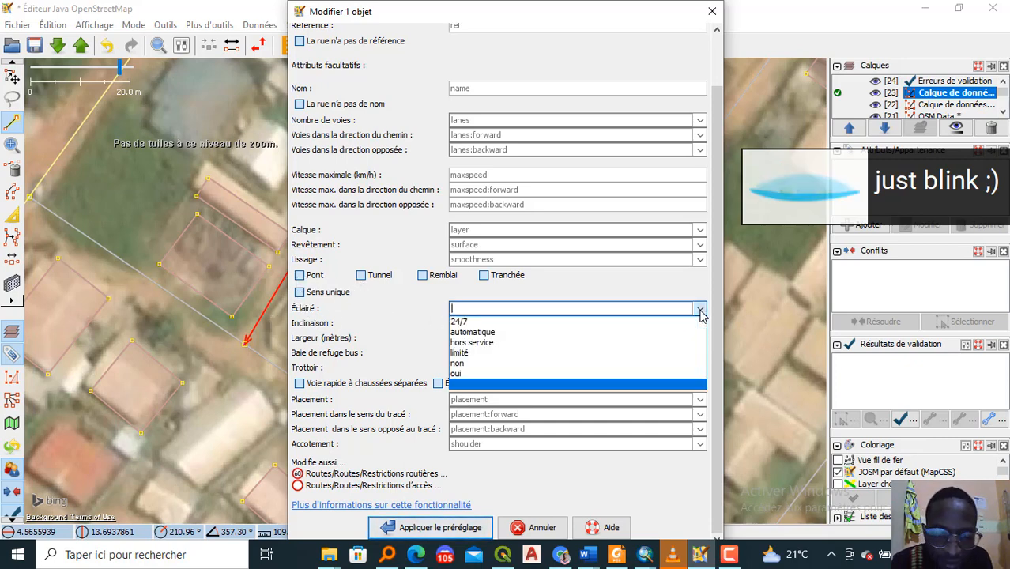
click(566, 310)
click(380, 308)
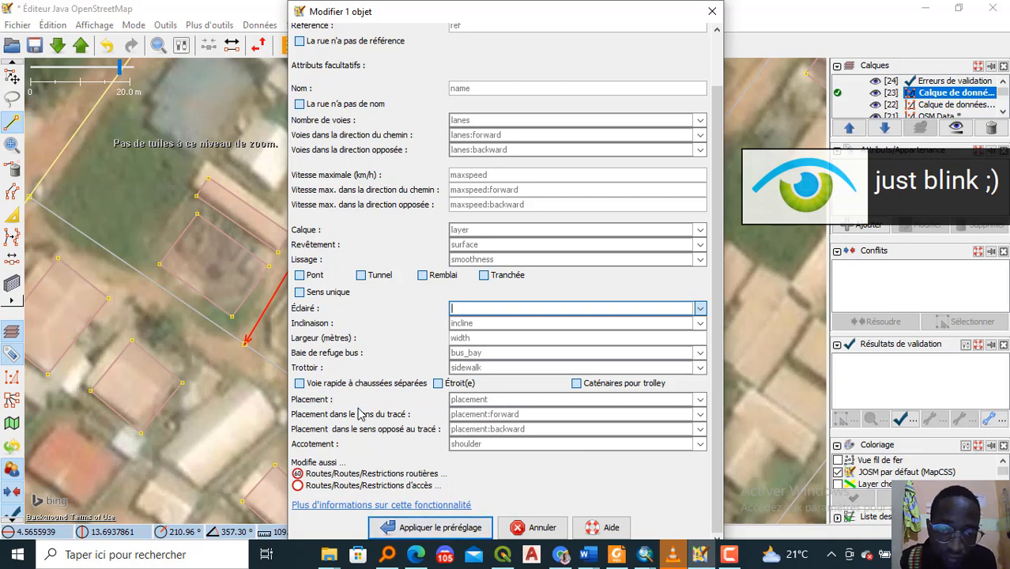
scroll(346, 273, up, 3)
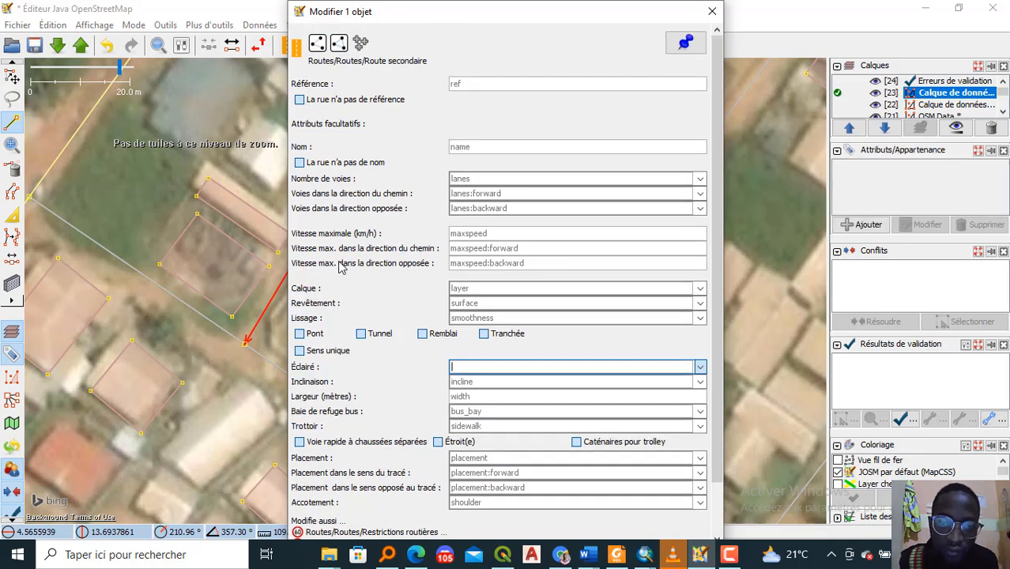
click(712, 12)
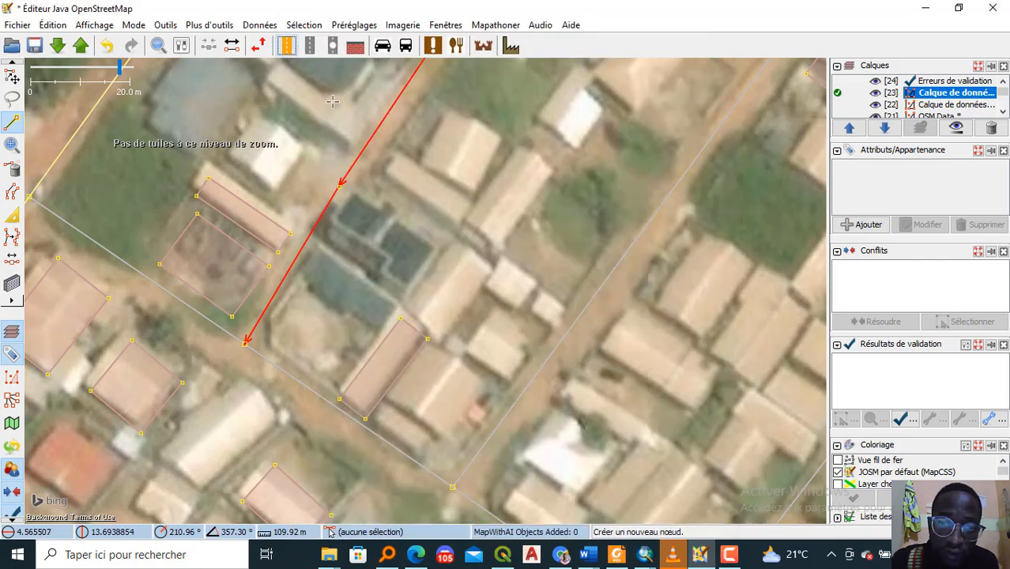
Step: Tag the new connecting way as a residential street (Rue résidentielle) with its surface set to sans revêtement
click(288, 49)
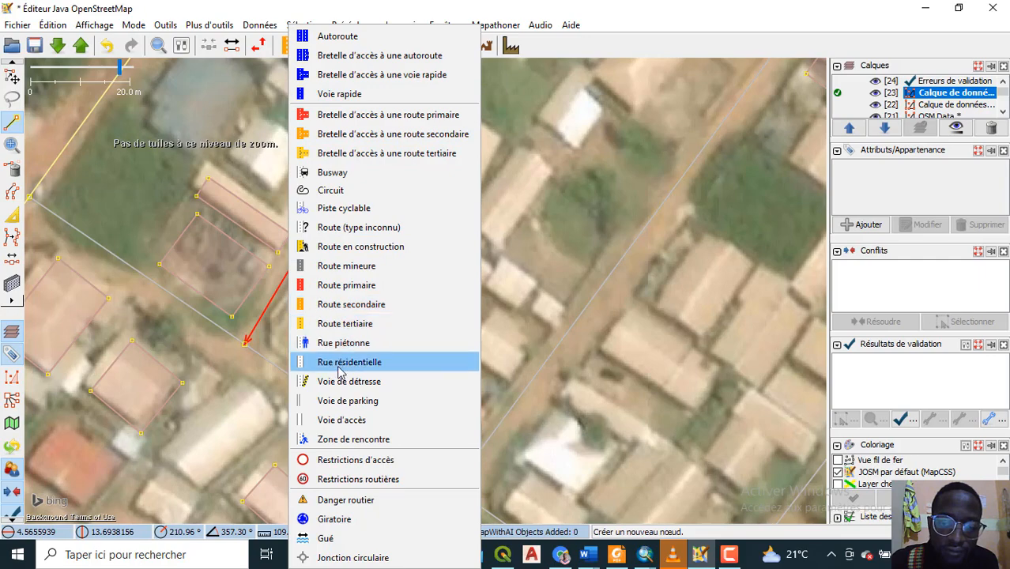
click(342, 363)
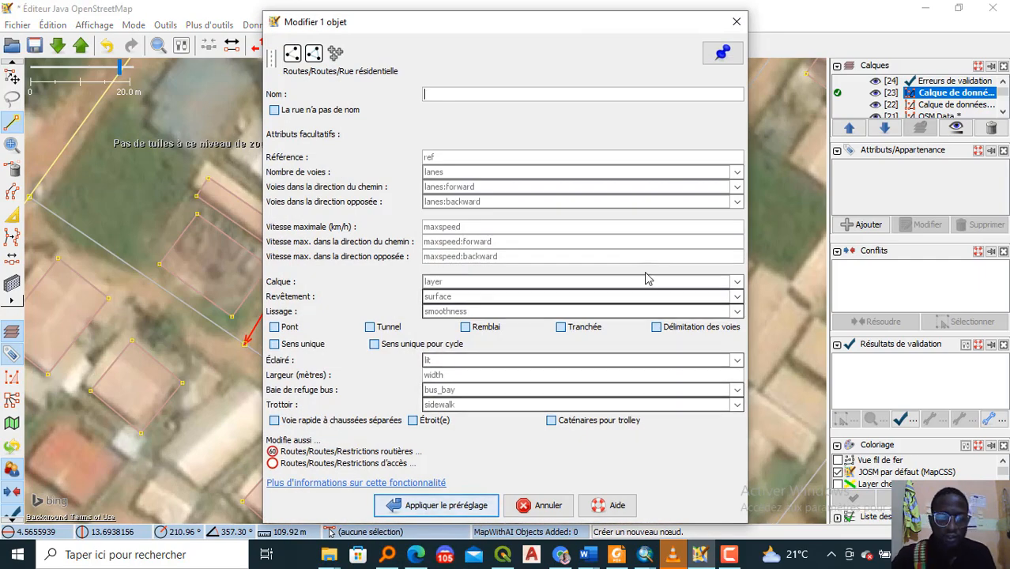
click(664, 296)
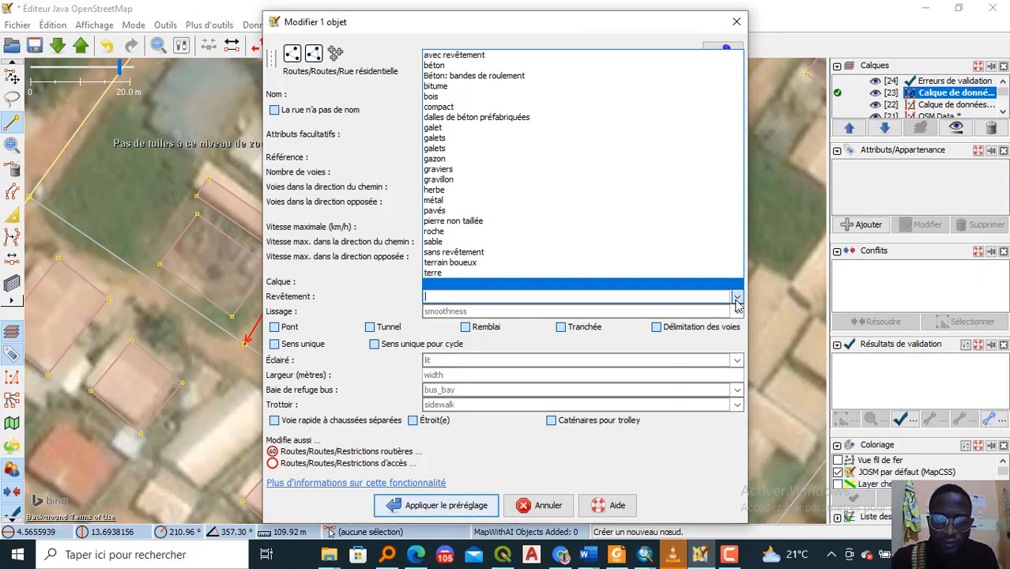
click(493, 253)
click(427, 505)
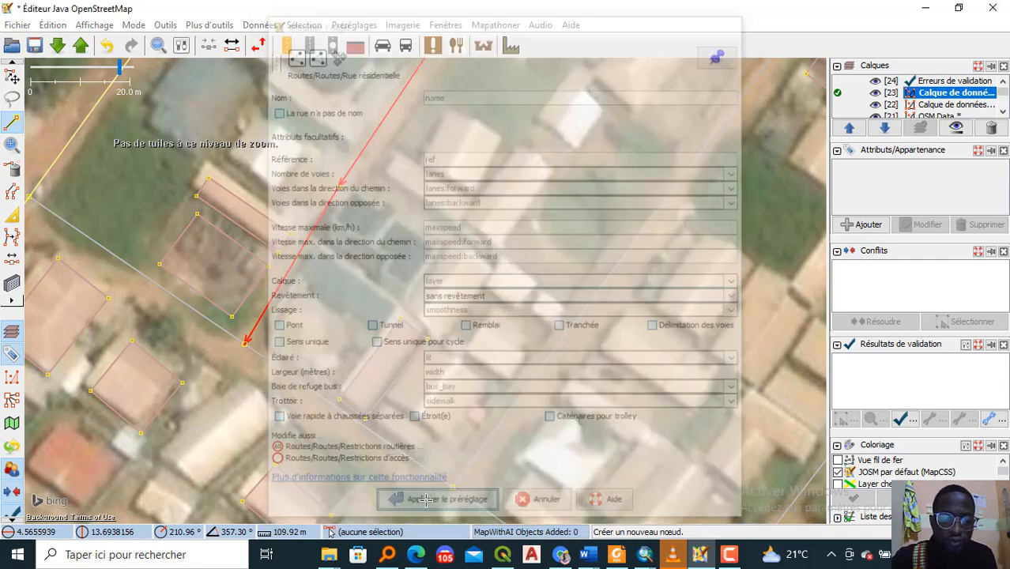
scroll(332, 254, down, 2)
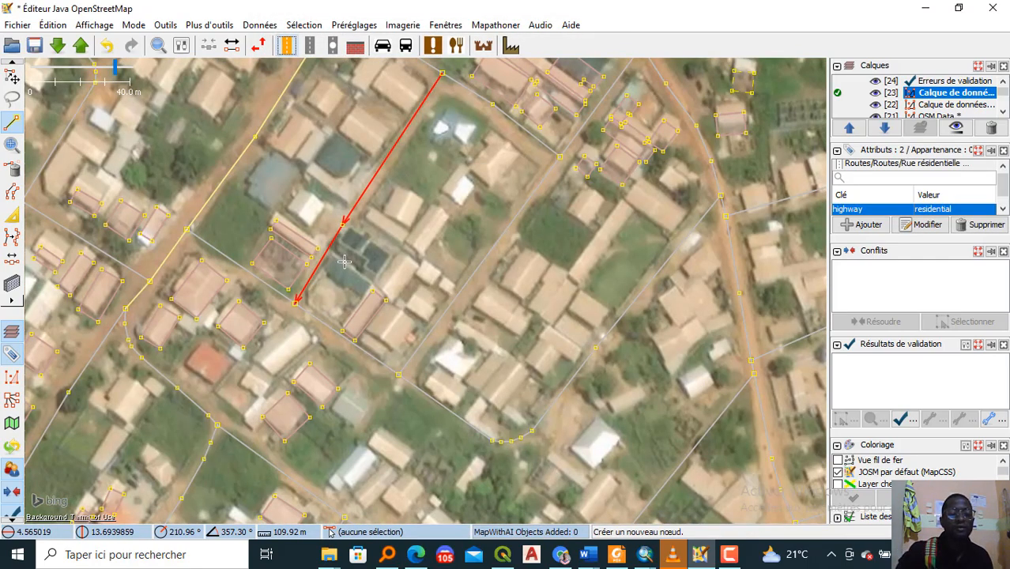
Step: Examine the streets southwest of the new way down to the valley edge and back north around the tertiary road junction
click(286, 47)
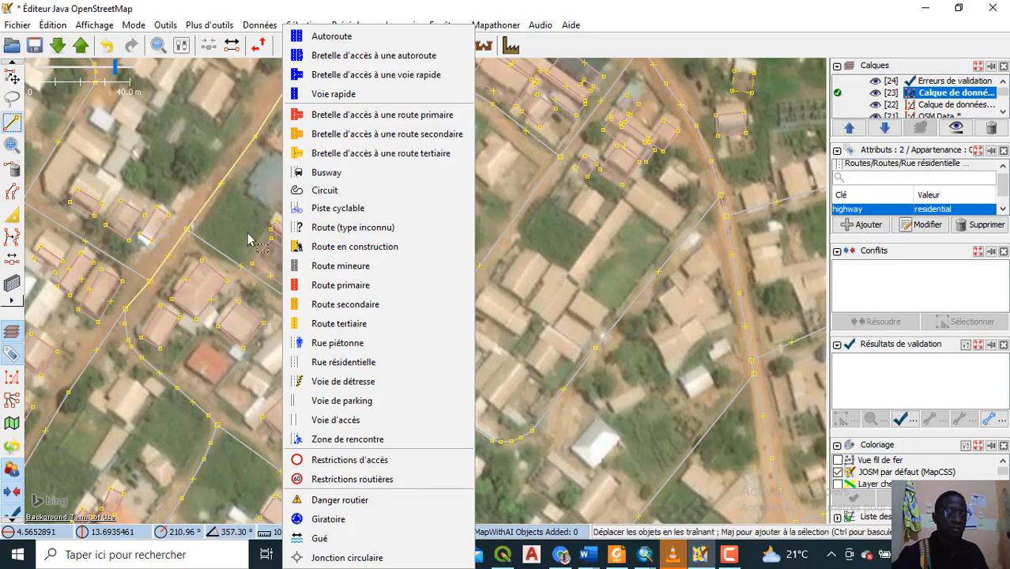
scroll(252, 222, down, 2)
scroll(251, 222, up, 2)
scroll(301, 221, down, 1)
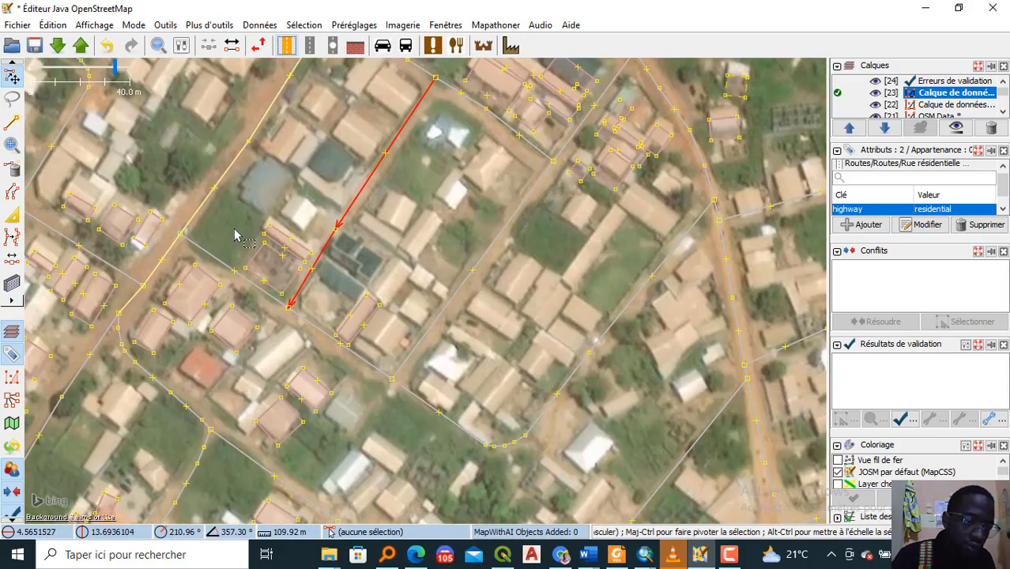
scroll(475, 201, up, 1)
scroll(405, 225, down, 3)
scroll(406, 225, up, 2)
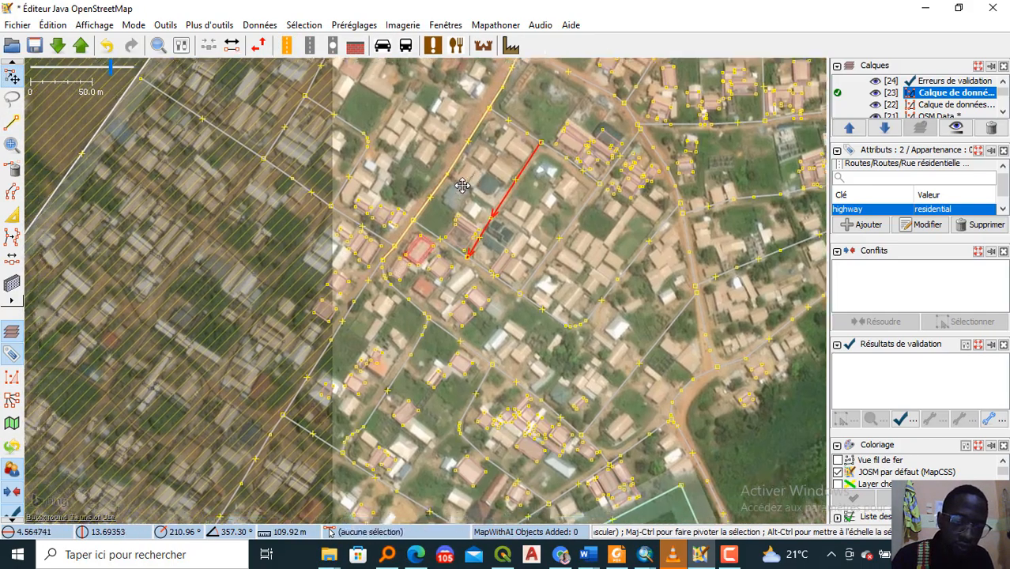
click(409, 229)
scroll(411, 229, down, 2)
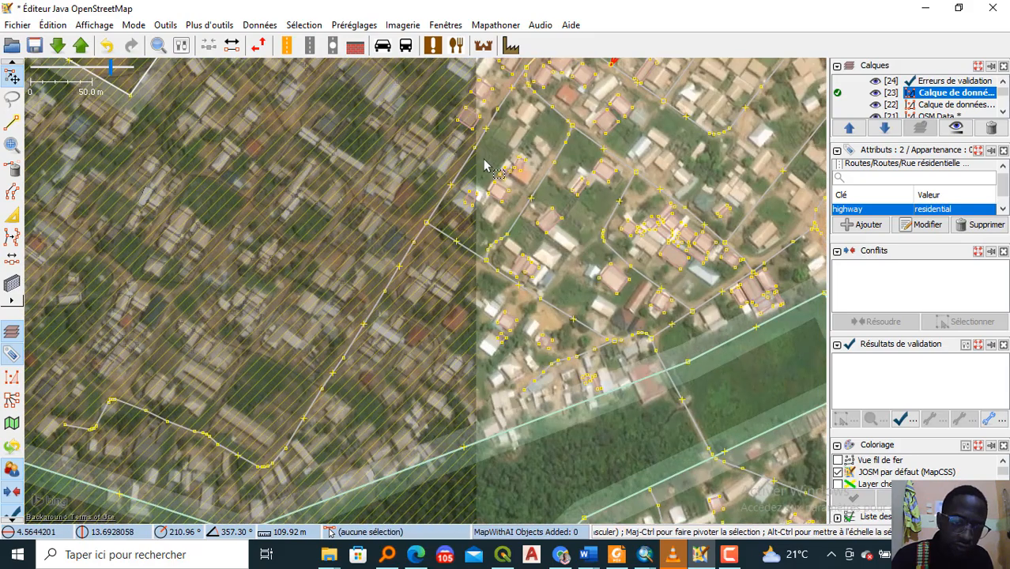
scroll(469, 173, up, 2)
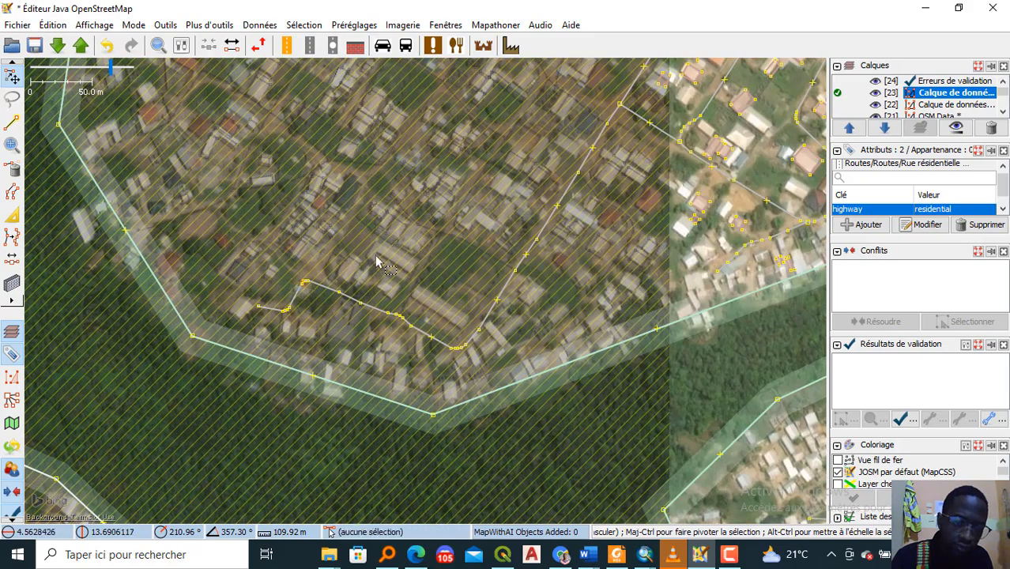
scroll(485, 224, down, 2)
drag(484, 224, 289, 325)
drag(413, 166, 353, 393)
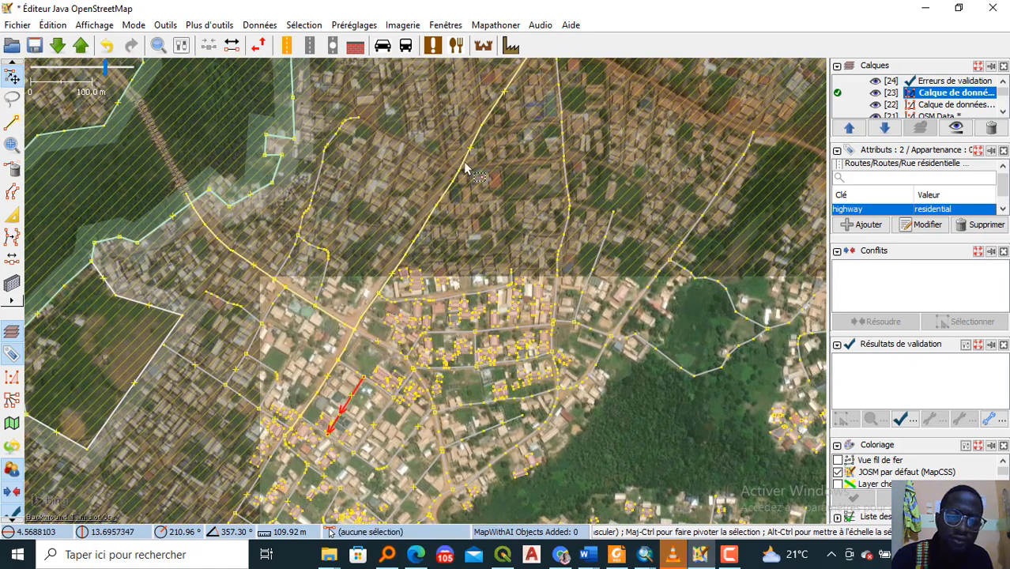
Step: Split the tertiary road at its junction with the northwest tertiary road, keeping the history on Segment 2 (14 nodes)
click(364, 330)
scroll(364, 330, up, 2)
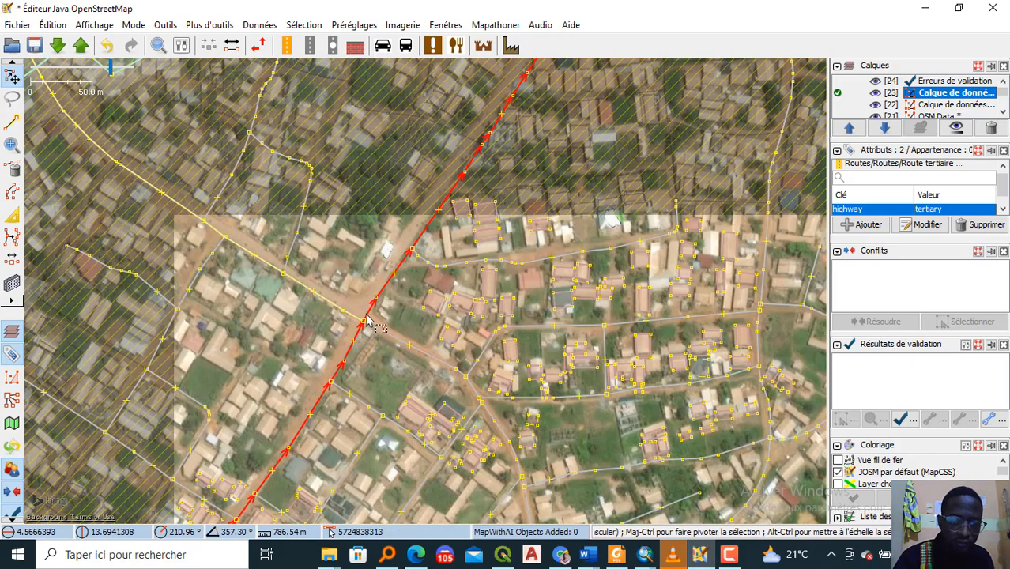
click(364, 321)
key(p)
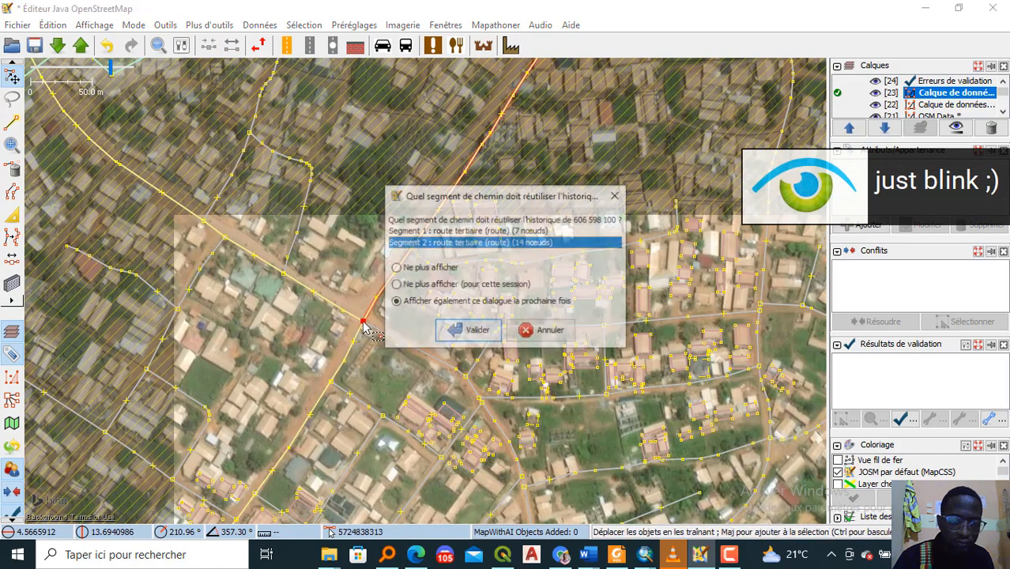
click(457, 329)
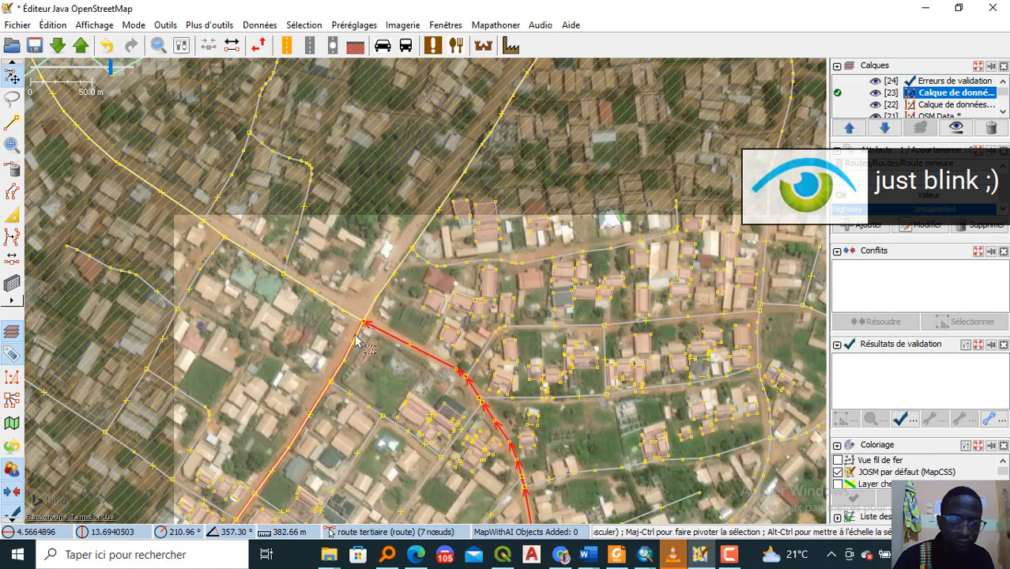
Step: Reclassify the split-off road segment southwest of the junction as a residential street (Rue résidentielle) and clear the selection
click(287, 45)
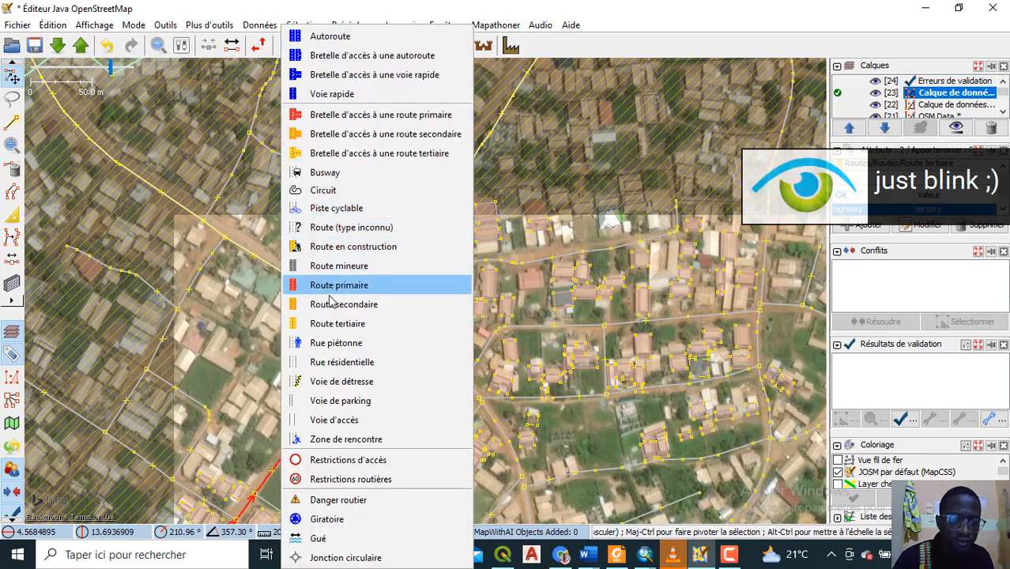
click(329, 362)
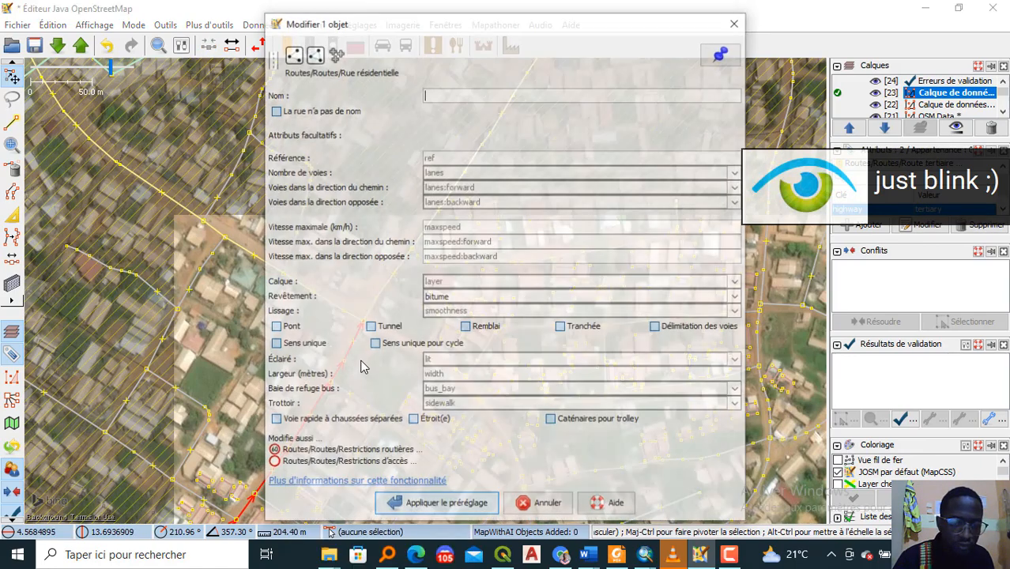
key(Return)
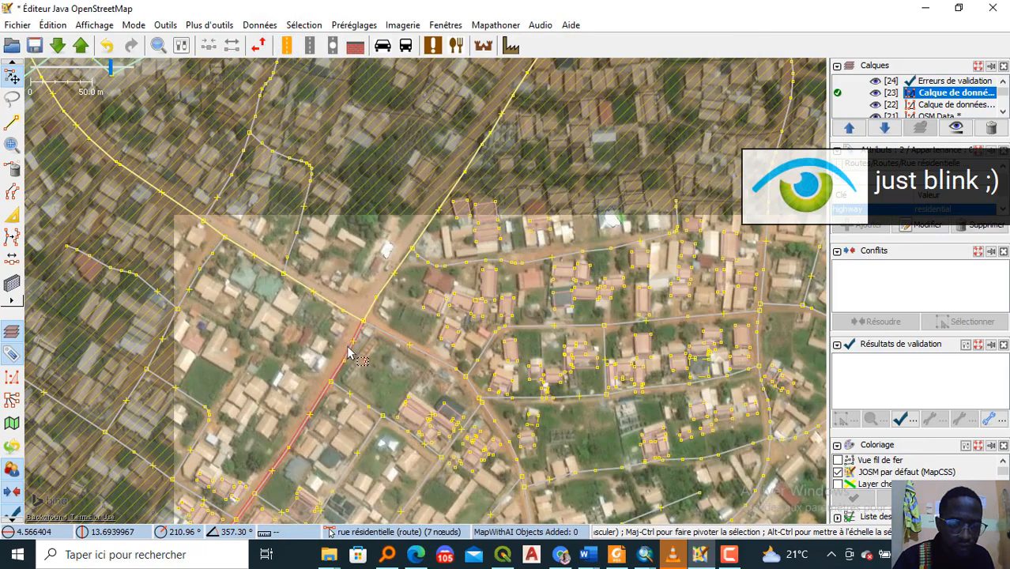
scroll(482, 332, down, 4)
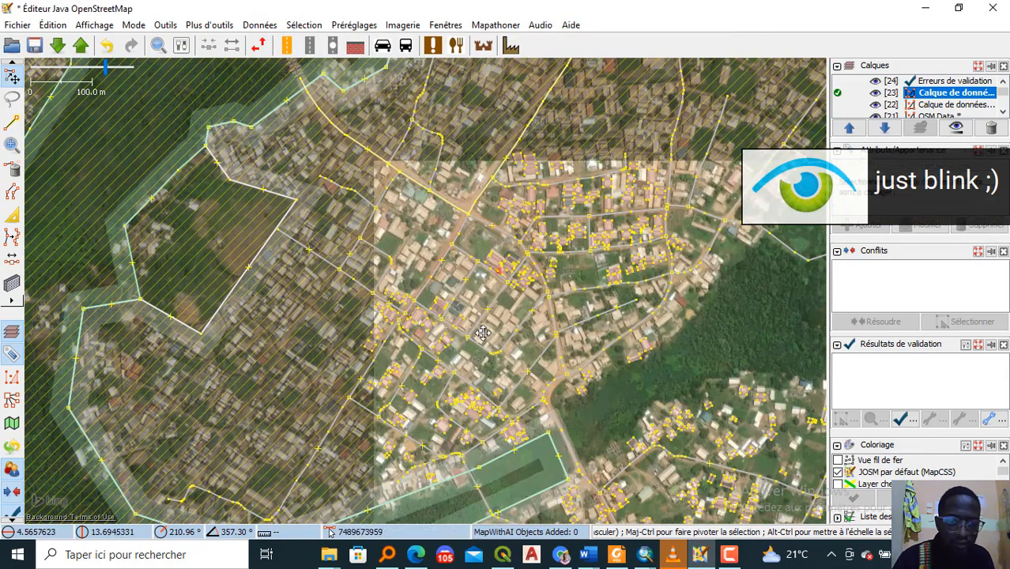
key(Escape)
Step: Combine the residential segment south of the junction with the tertiary road running northeast, keeping highway=residential, and clear the selection
key(ctrl+Up)
key(ctrl+Up)
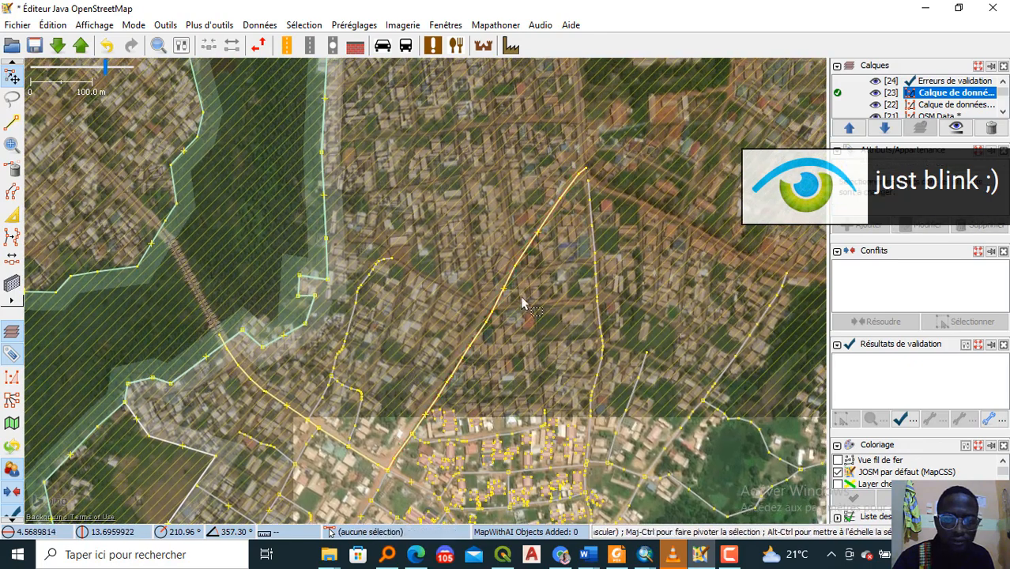
drag(514, 291, 507, 187)
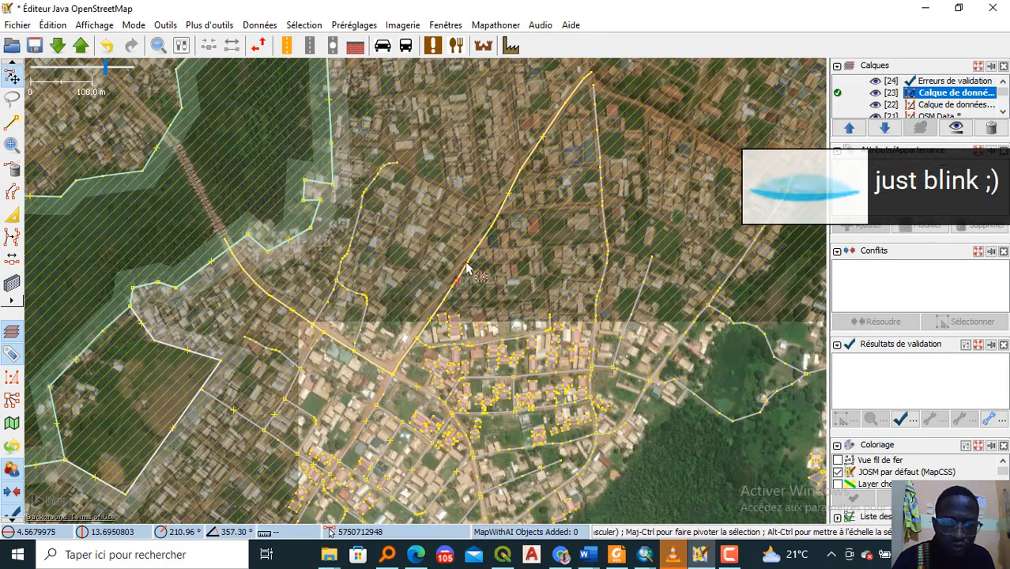
scroll(467, 261, up, 2)
scroll(467, 257, down, 3)
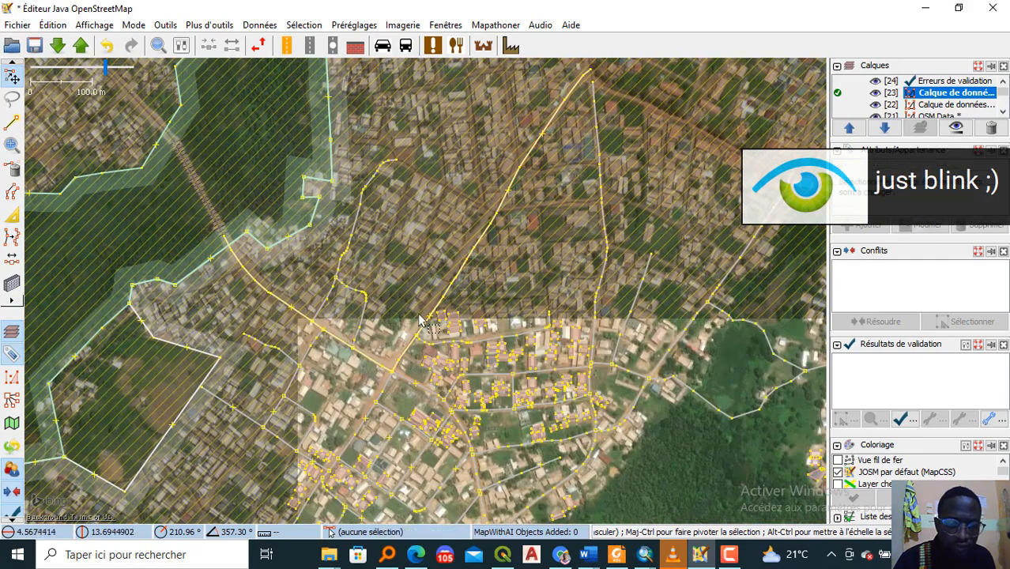
click(383, 402)
scroll(383, 405, up, 4)
click(357, 450)
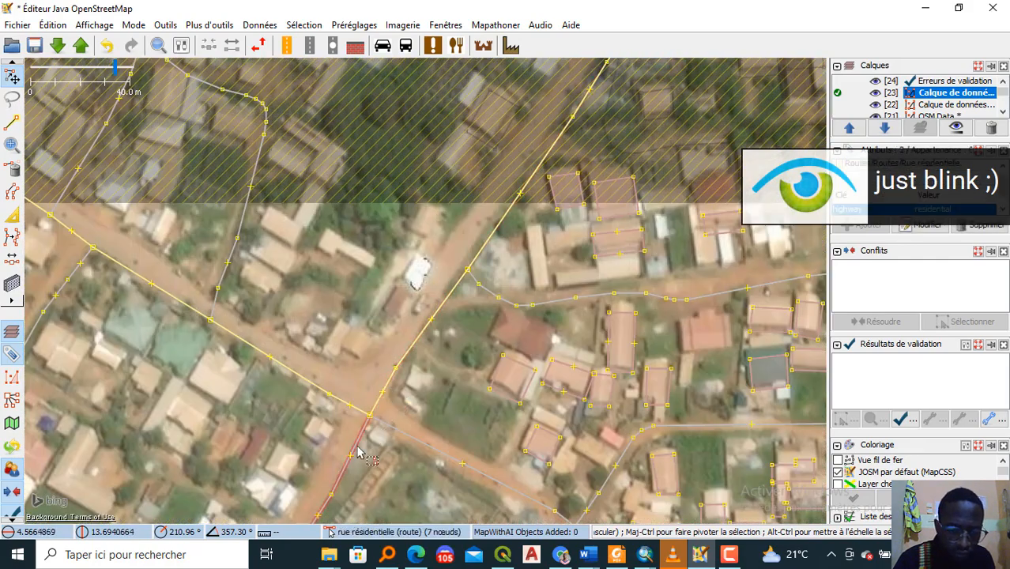
shift+click(398, 371)
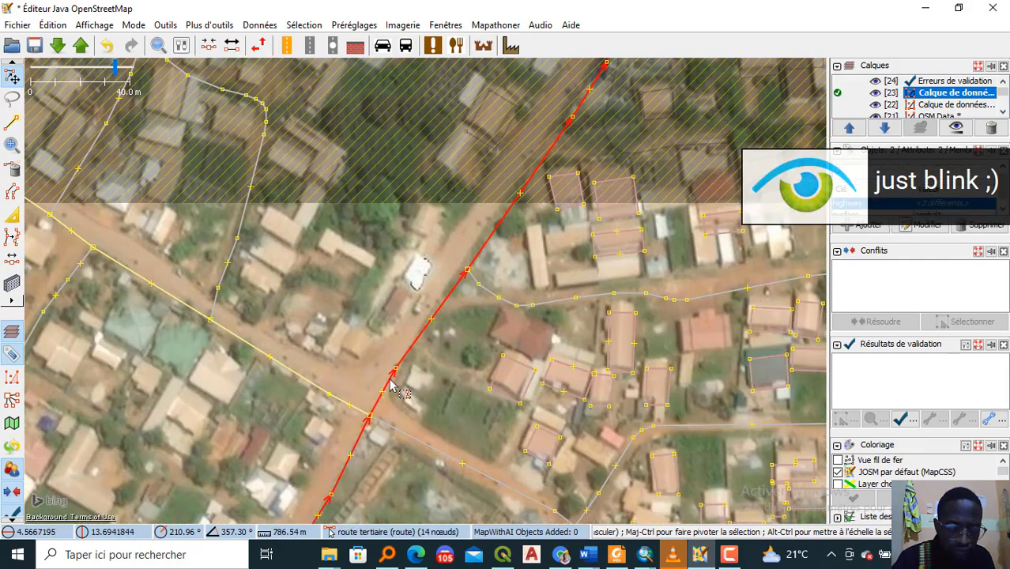
key(c)
click(528, 134)
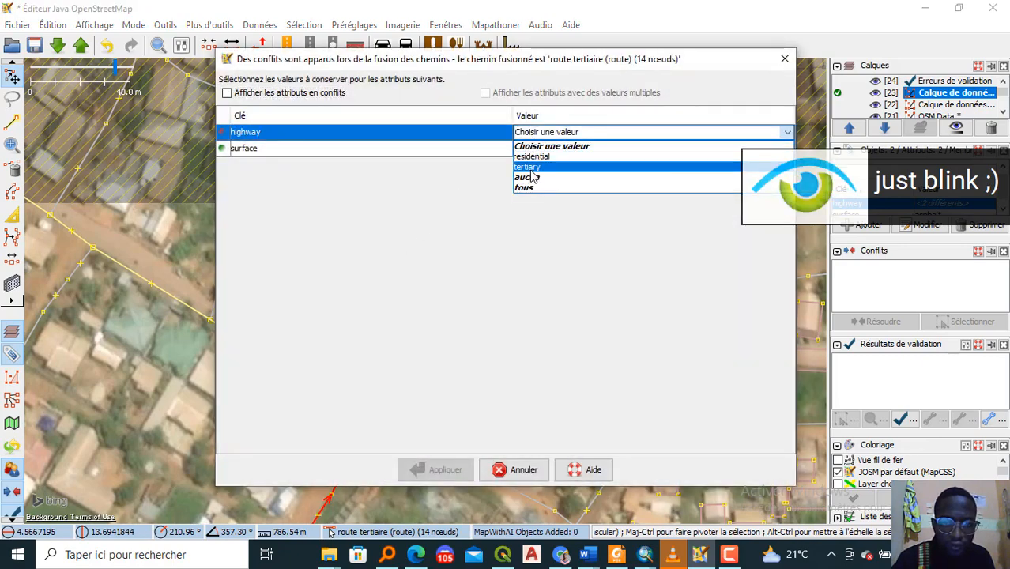
click(532, 156)
click(435, 470)
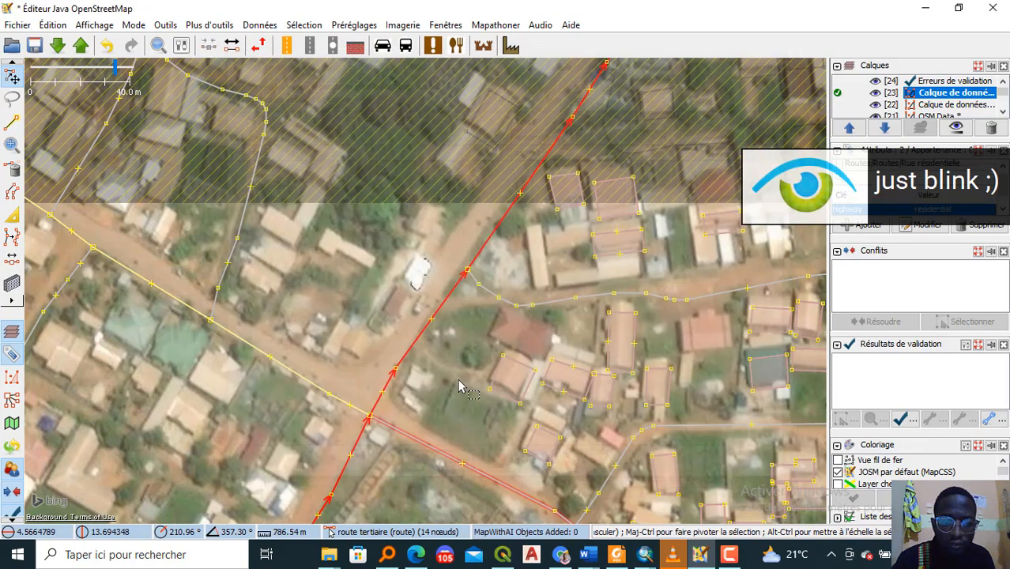
click(460, 355)
scroll(460, 356, down, 2)
scroll(364, 312, down, 2)
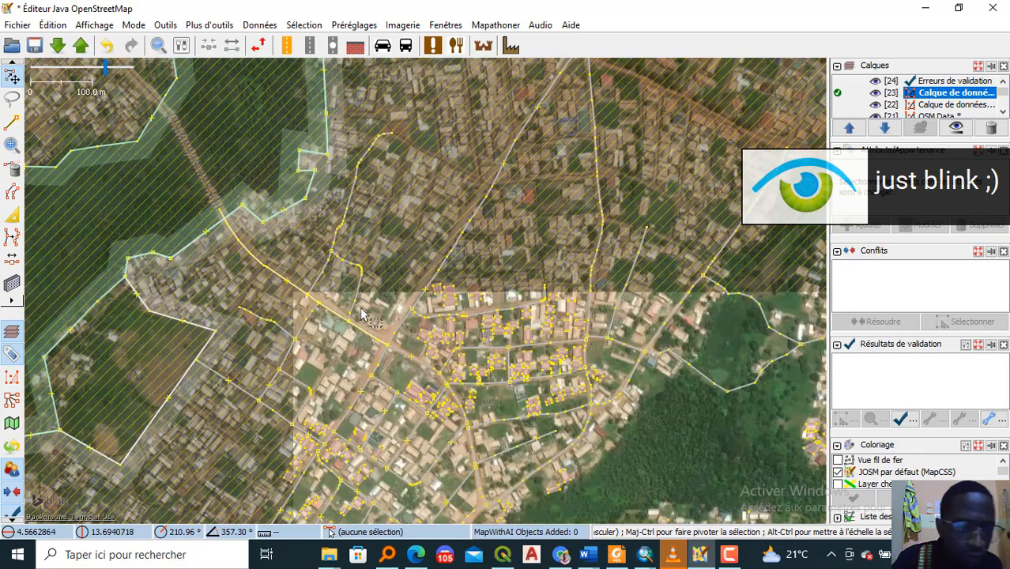
Step: Examine the valley crossing at the northwest end of the tertiary road and the land-use areas around it
drag(209, 187, 437, 354)
scroll(437, 355, down, 3)
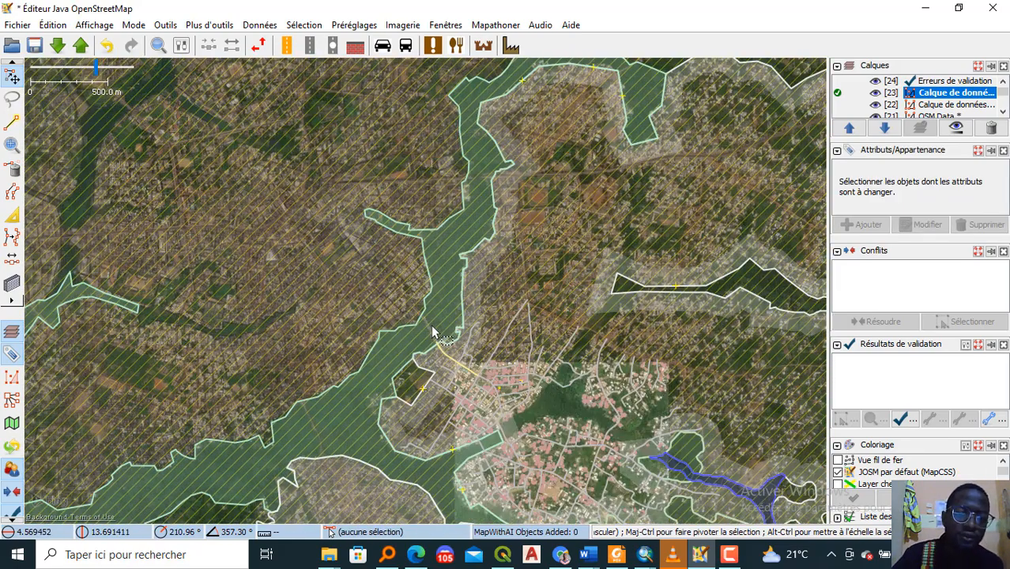
click(434, 338)
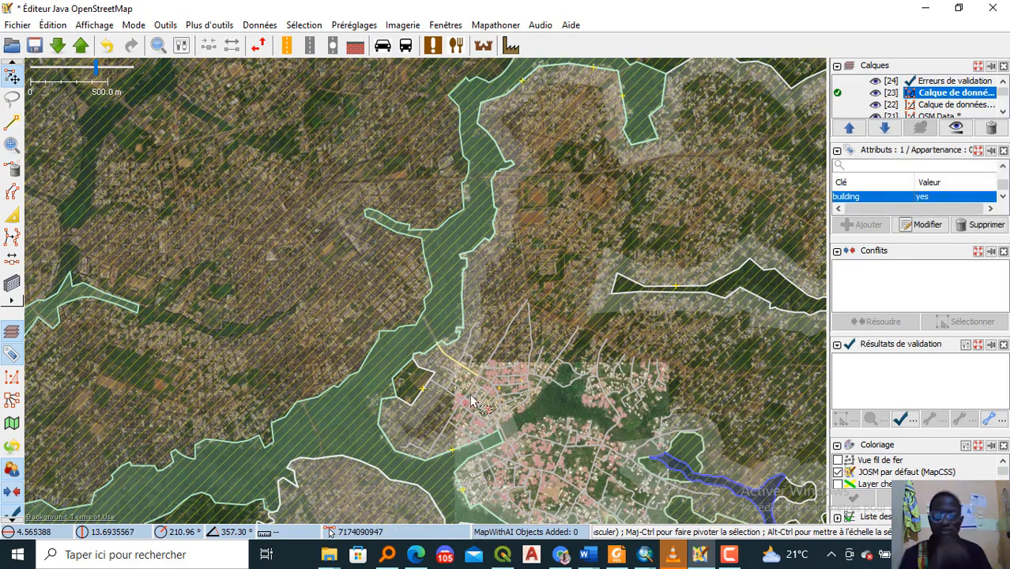
click(454, 227)
click(445, 260)
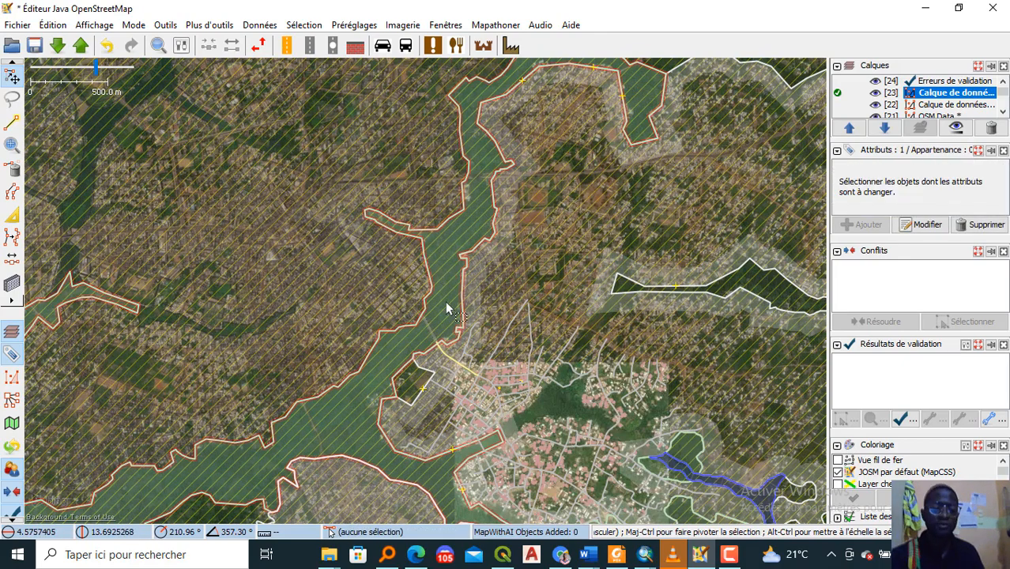
click(480, 365)
click(472, 360)
click(443, 380)
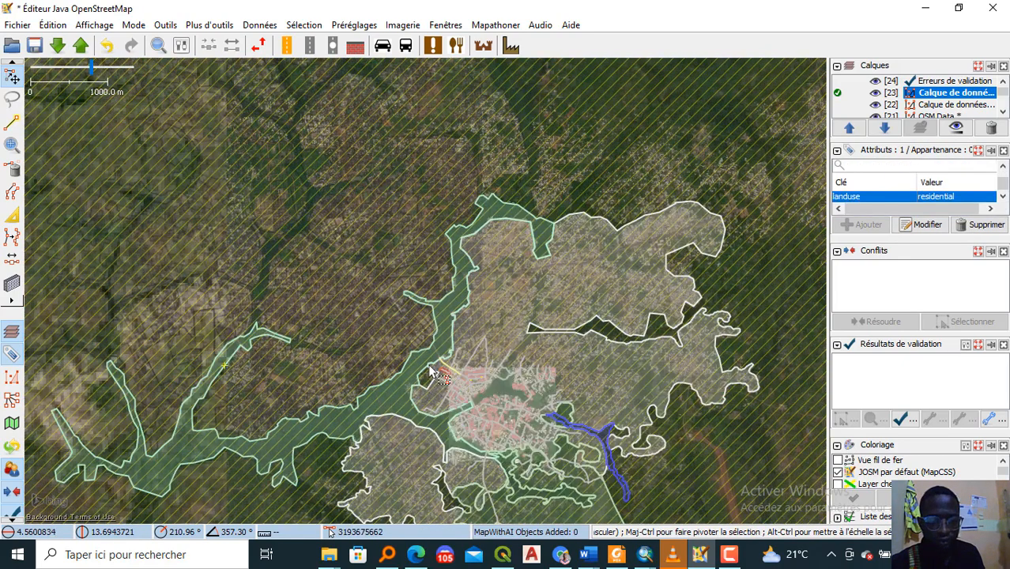
scroll(435, 371, up, 3)
click(397, 348)
key(Escape)
scroll(396, 347, down, 4)
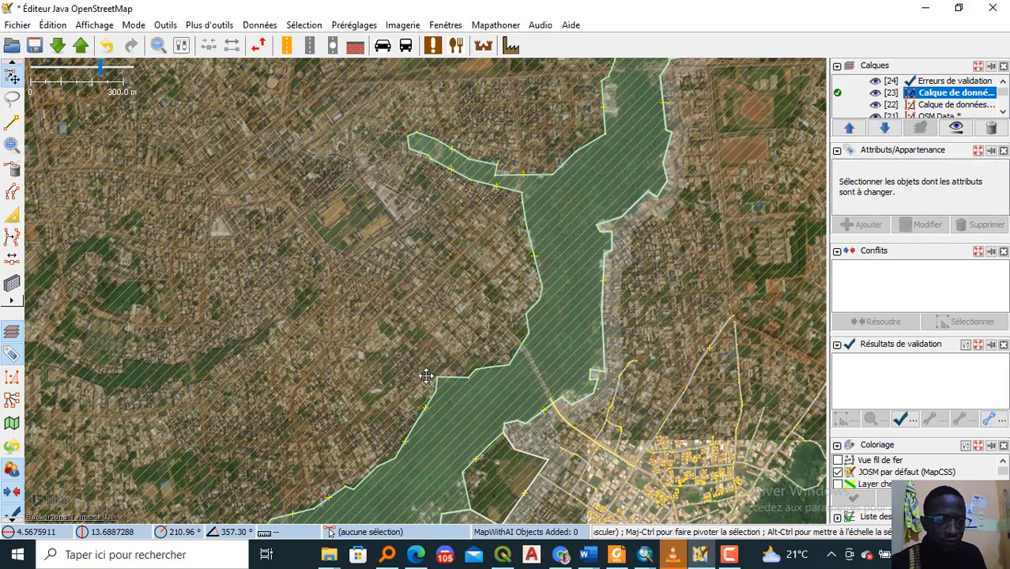
scroll(447, 297, up, 3)
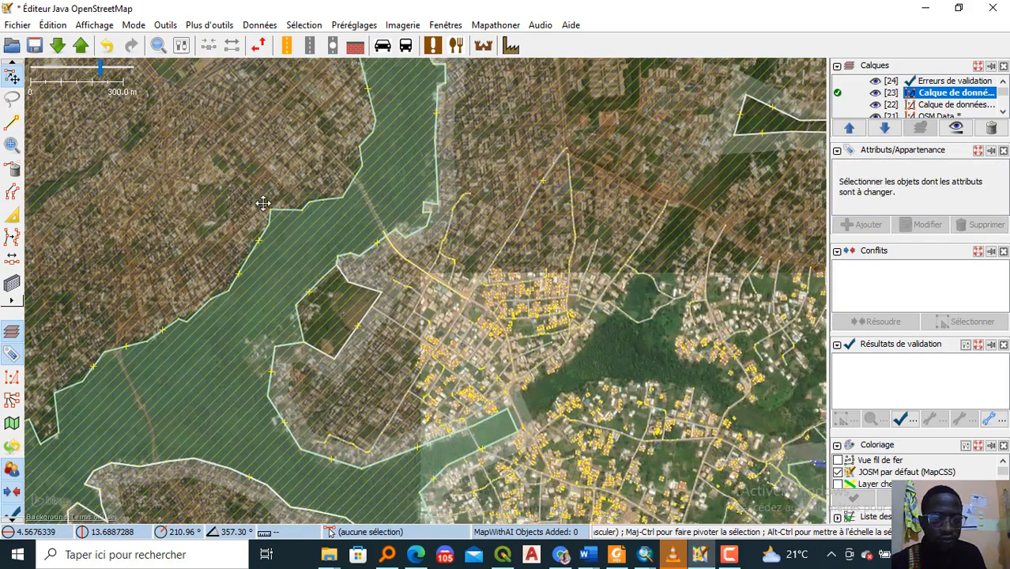
Step: Check the northwest tertiary road's tags, and examine the residential streets southeast of its junction down to the forest edge
click(447, 294)
scroll(447, 297, up, 1)
scroll(447, 297, up, 1)
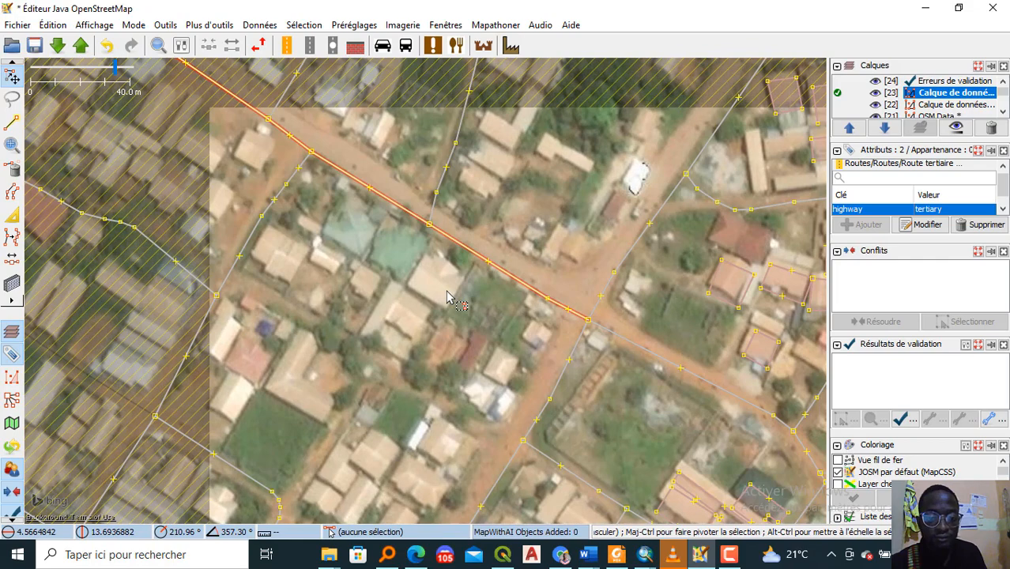
key(Escape)
scroll(447, 297, down, 2)
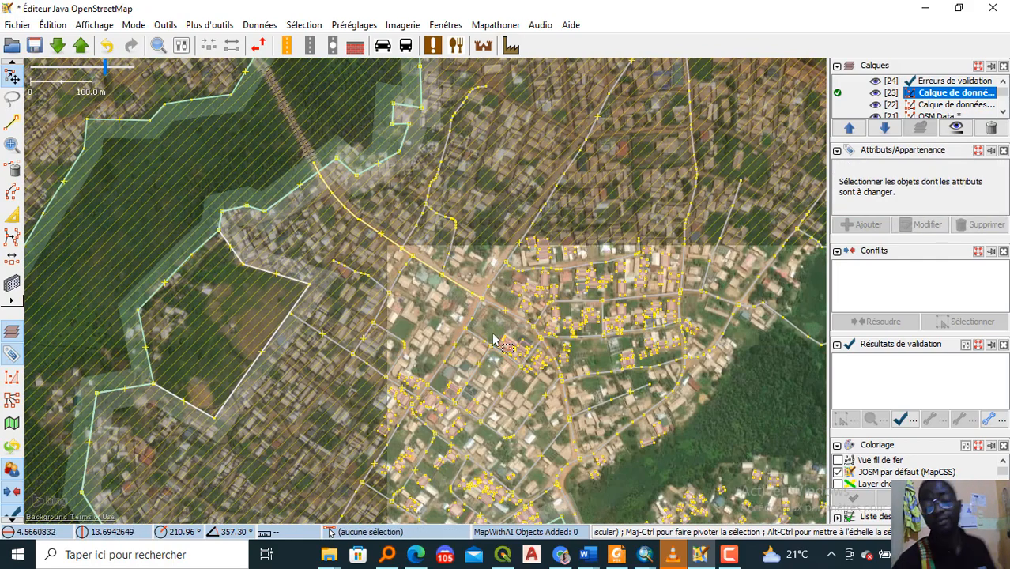
drag(494, 338, 451, 260)
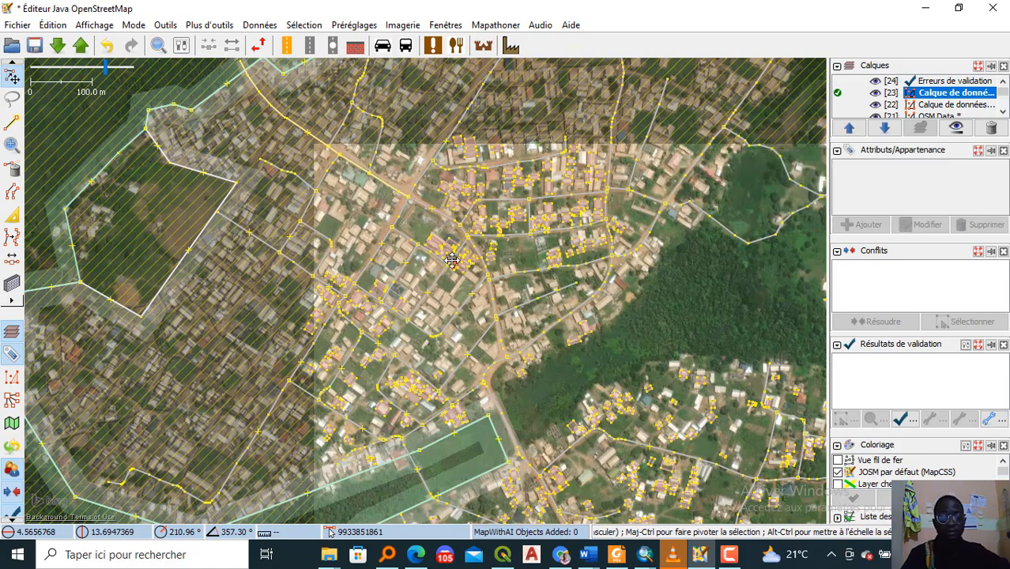
scroll(513, 277, up, 3)
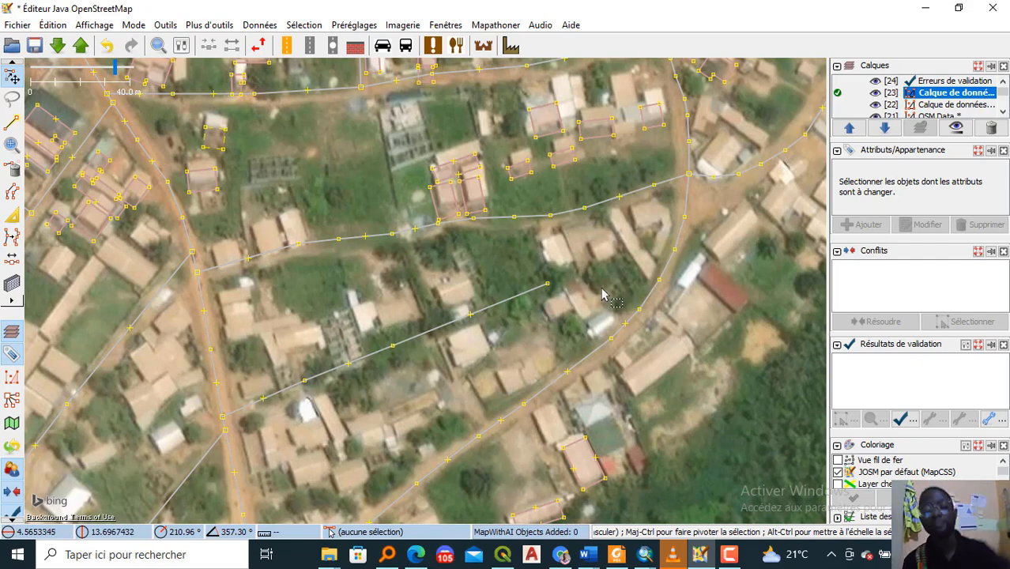
drag(602, 295, 542, 259)
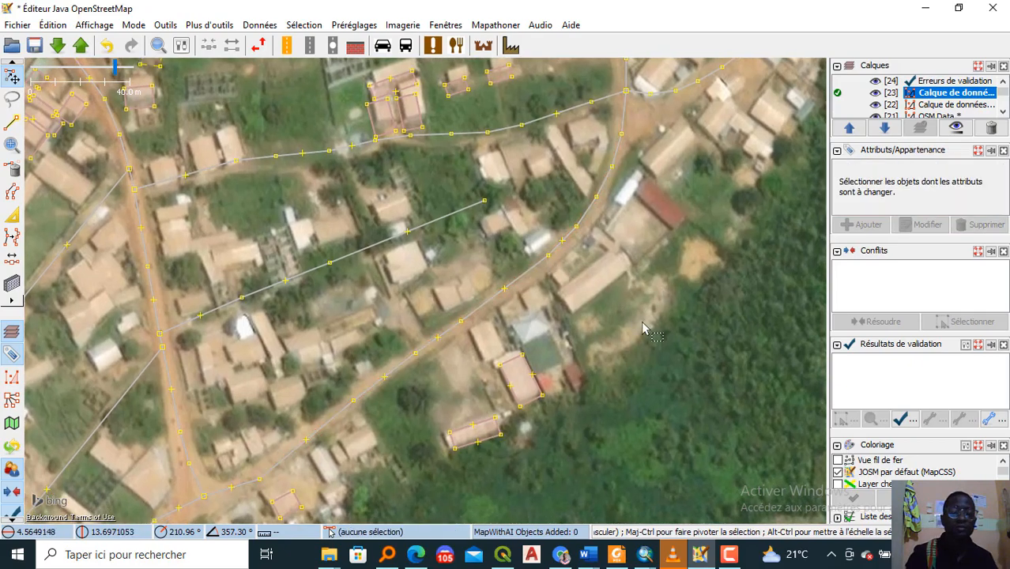
drag(648, 334, 609, 268)
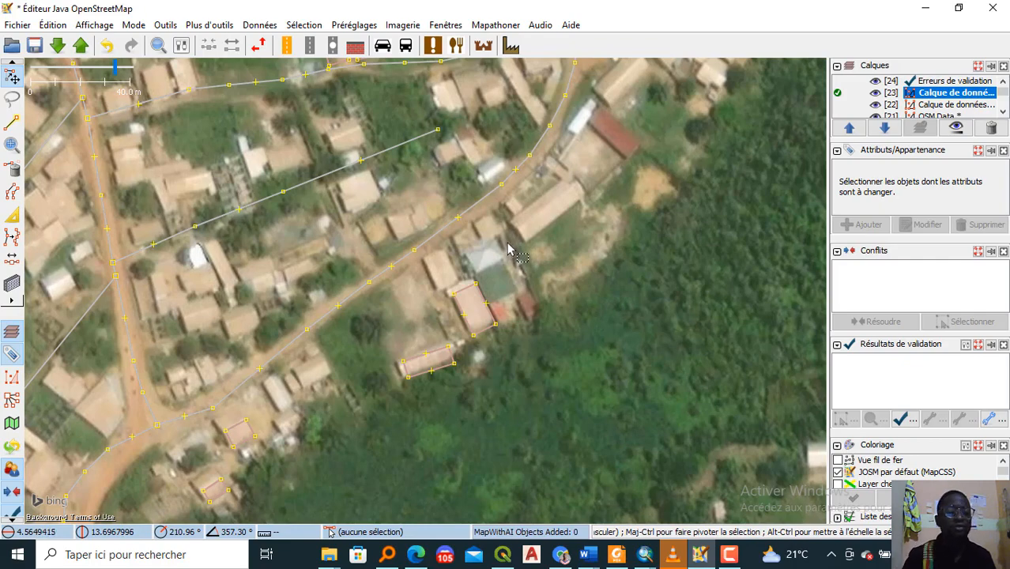
Step: Switch to Chrome and consult the OpenStreetMap Wiki page Key:highway, reviewing the principal road values and their rendering and example columns
click(563, 555)
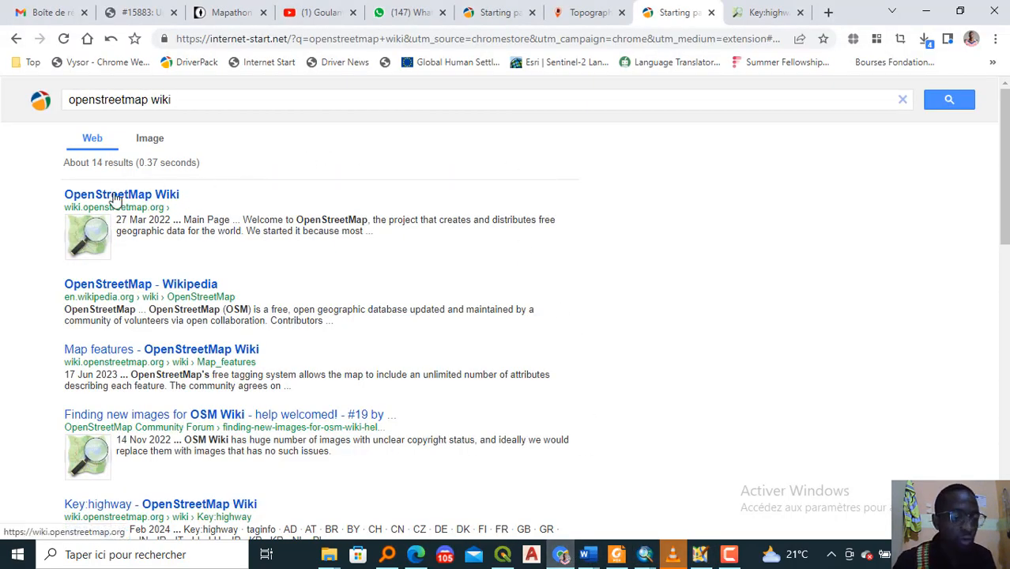
click(740, 16)
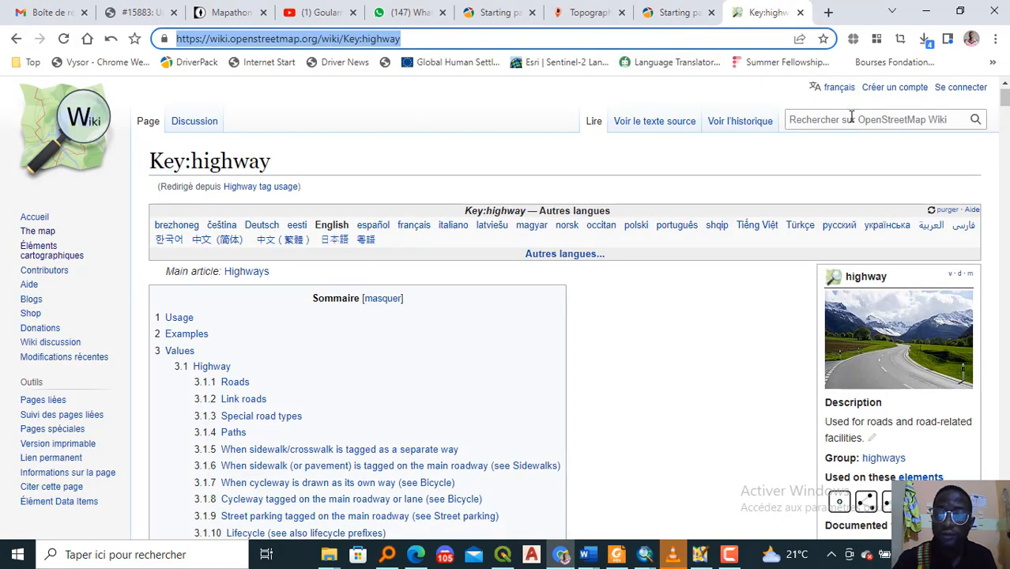
click(850, 119)
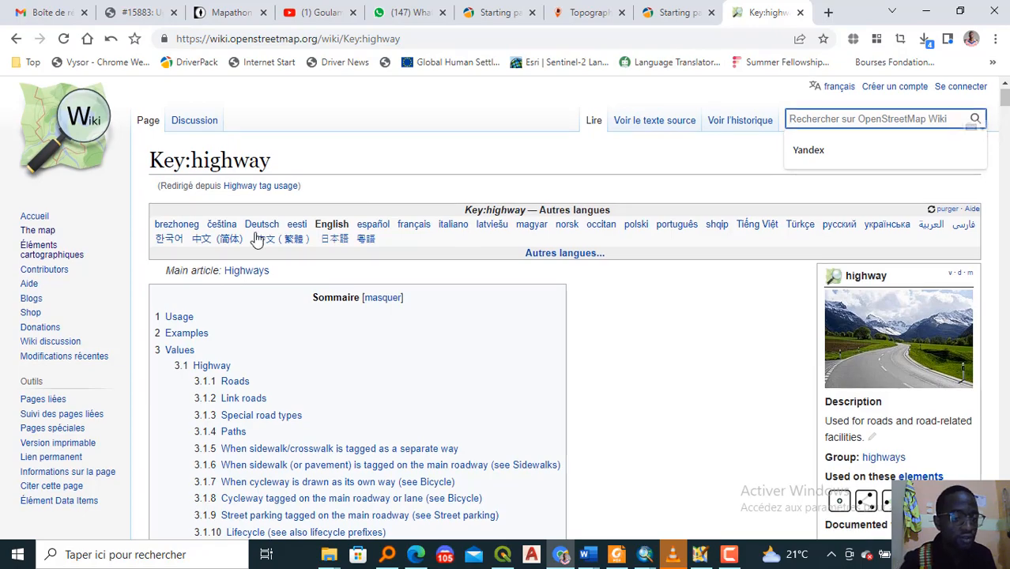
scroll(272, 424, down, 15)
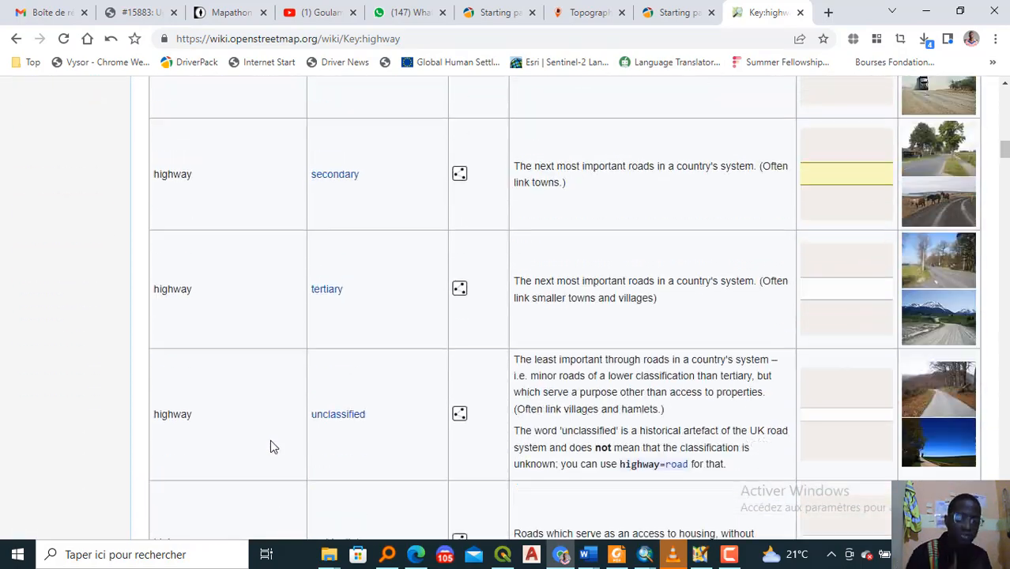
scroll(269, 444, down, 1)
scroll(717, 372, up, 3)
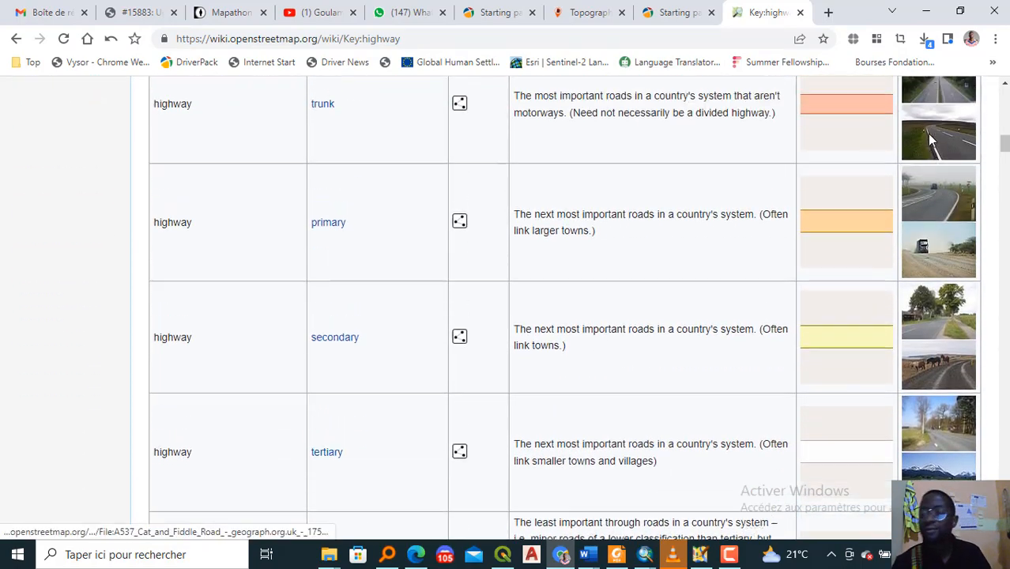
scroll(931, 146, up, 2)
scroll(932, 154, up, 2)
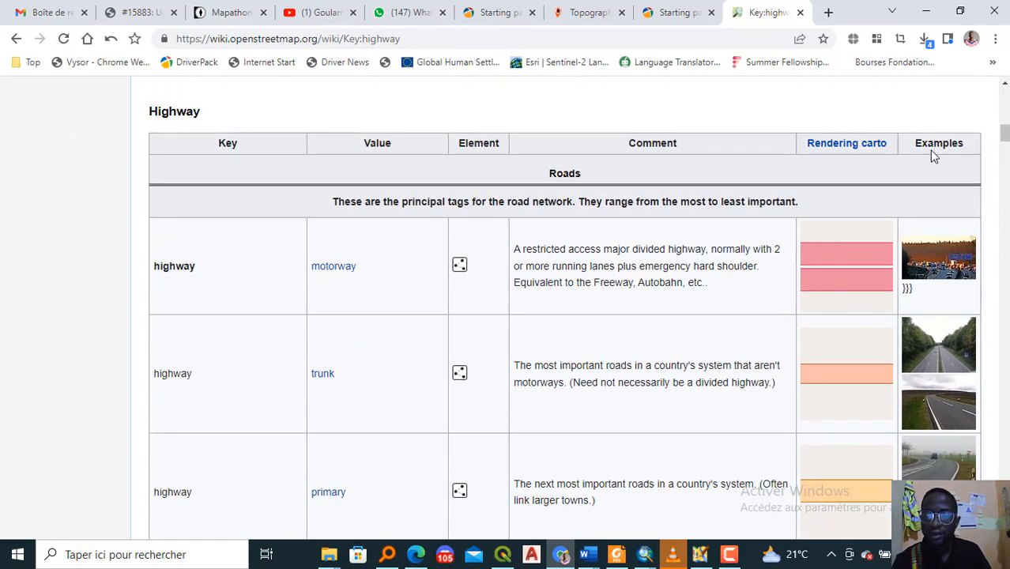
scroll(598, 238, down, 1)
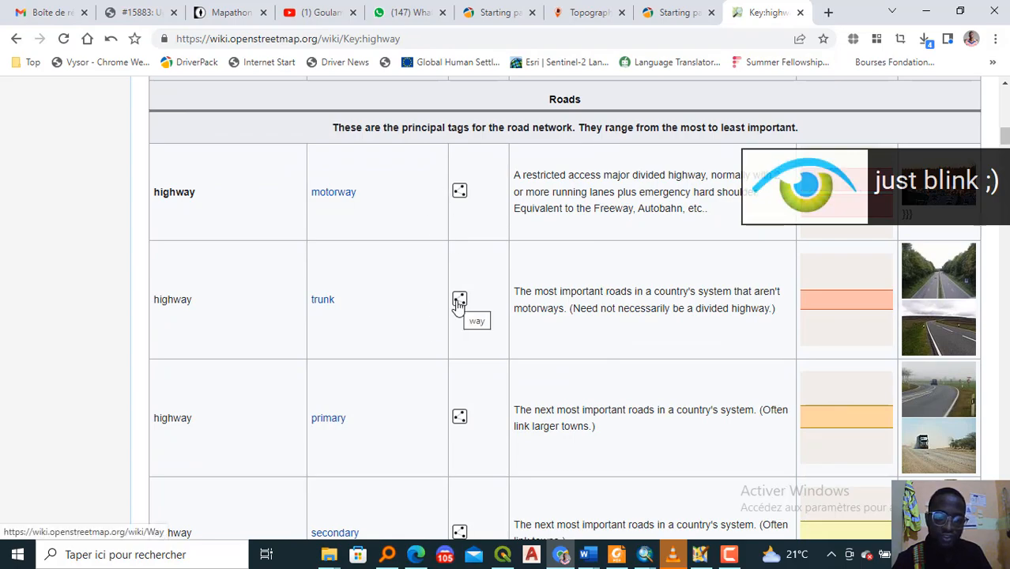
Step: Read the Key:highway descriptions from tertiary and residential roads through the special road types to the start of the paths
scroll(460, 303, down, 20)
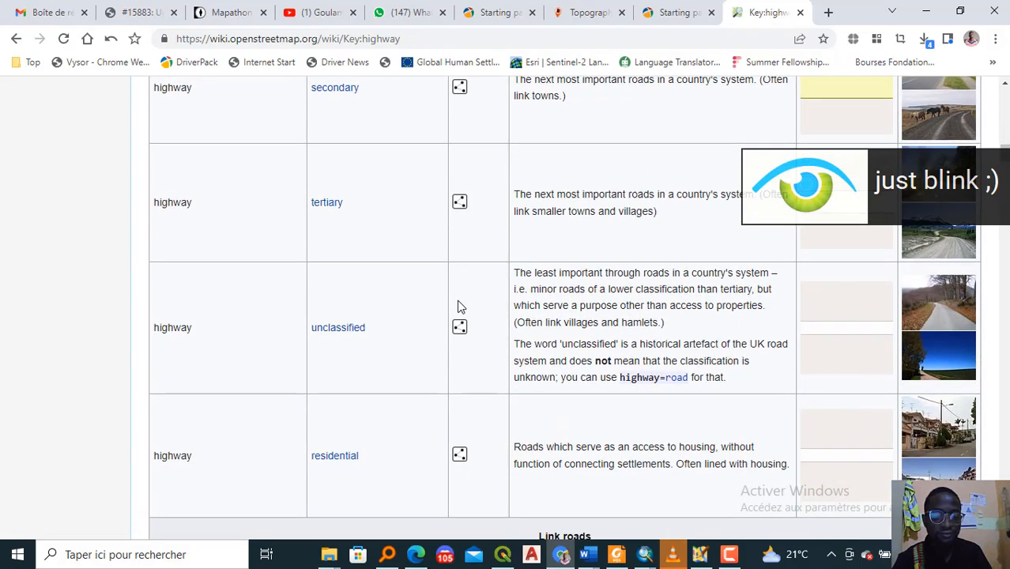
scroll(461, 305, down, 3)
scroll(460, 303, up, 4)
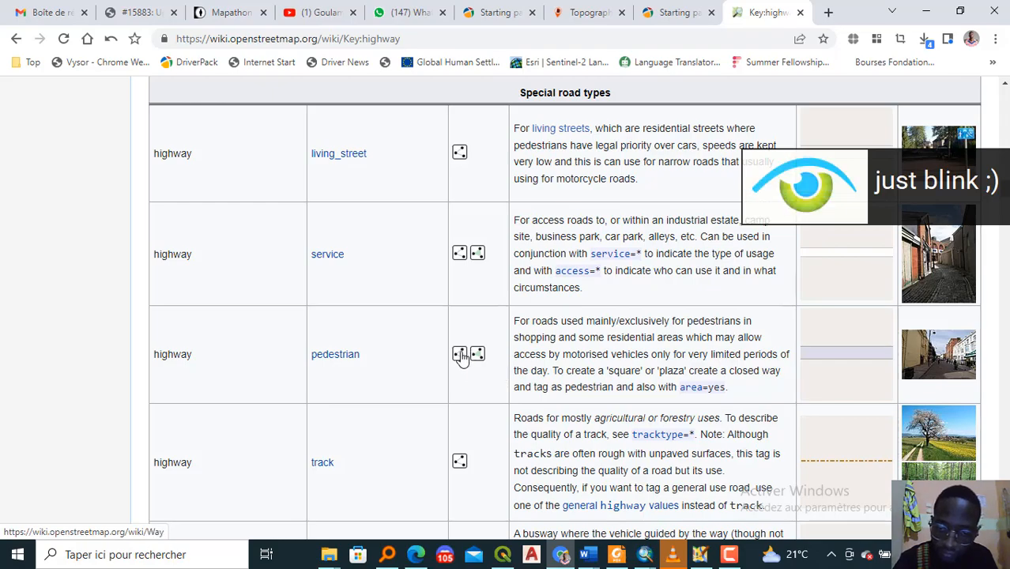
scroll(461, 365, down, 10)
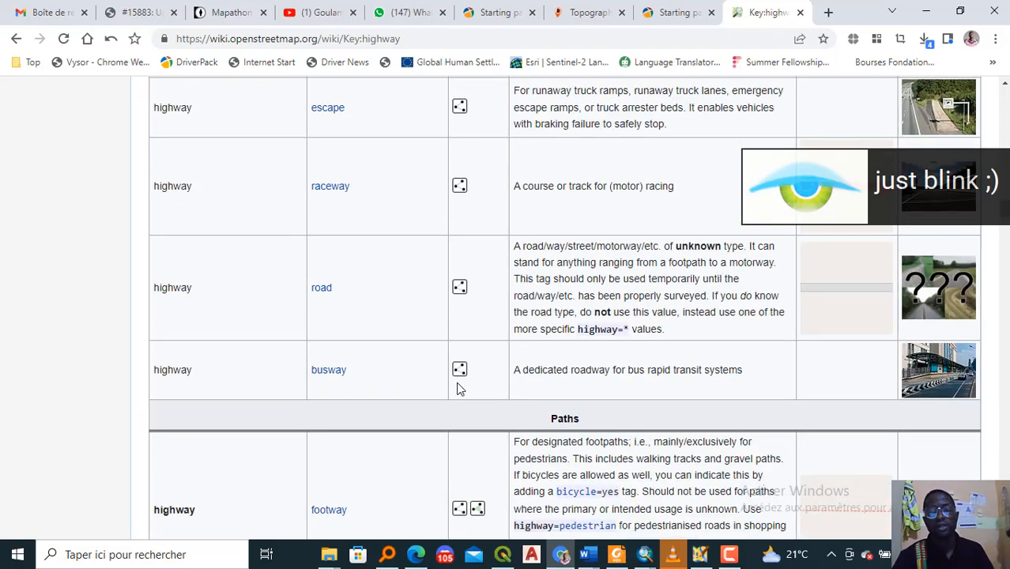
scroll(455, 376, up, 5)
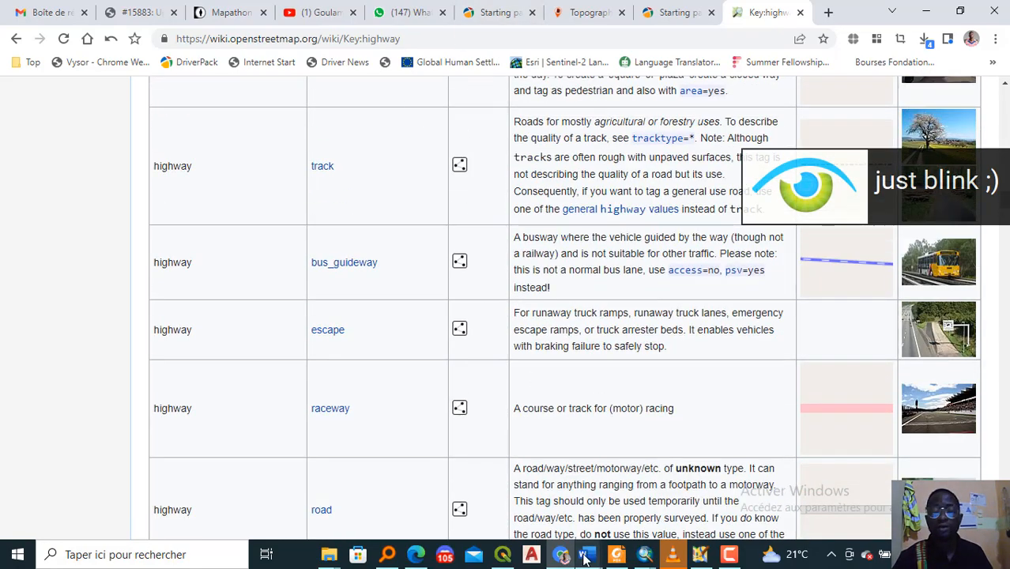
click(729, 554)
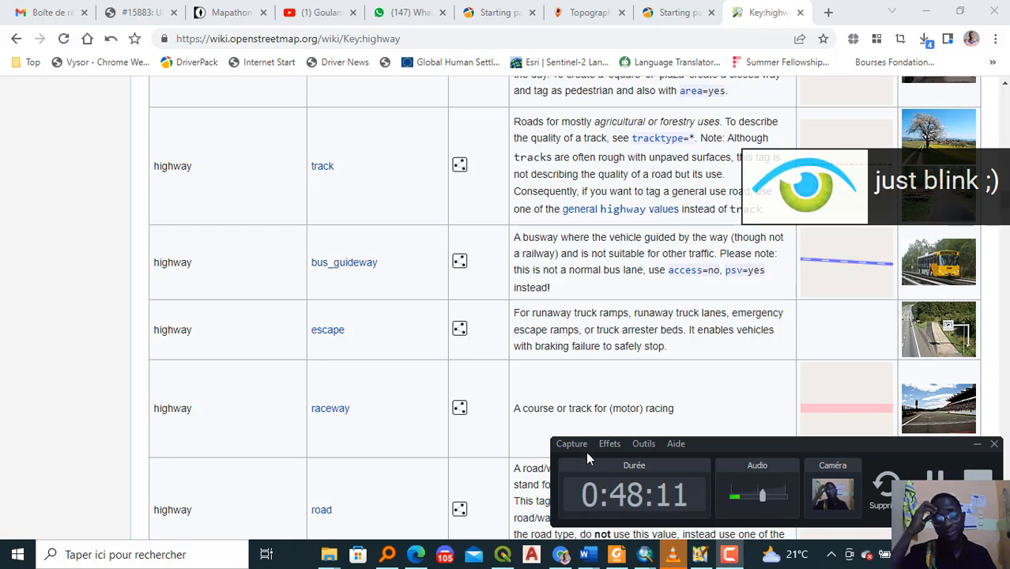
click(971, 445)
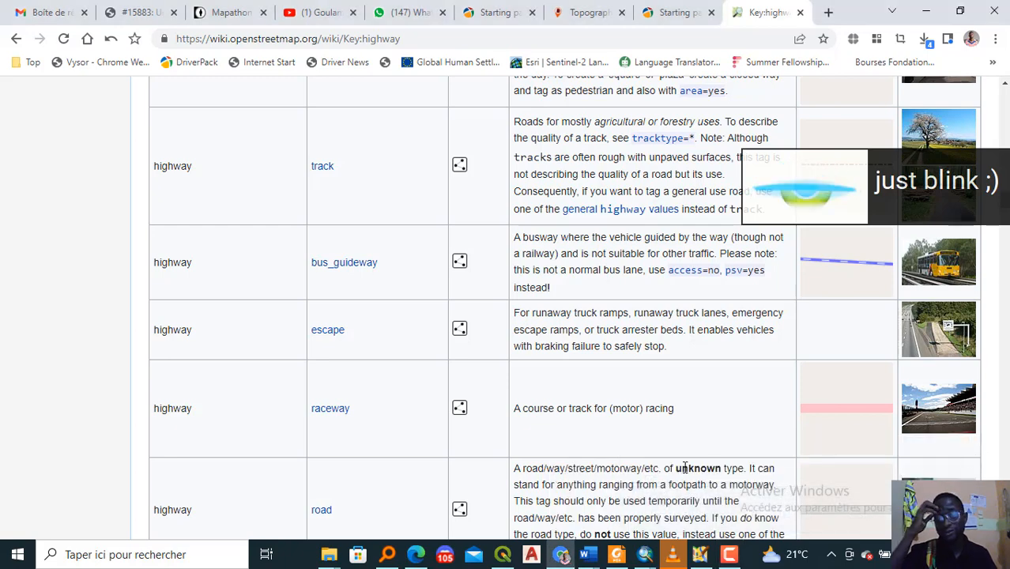
mouse_move(563, 558)
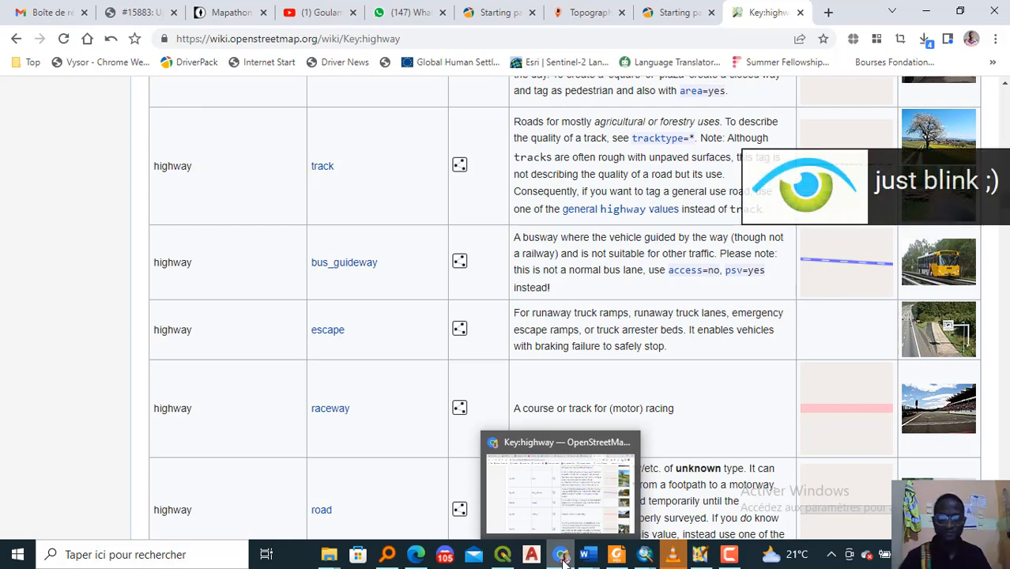
click(729, 554)
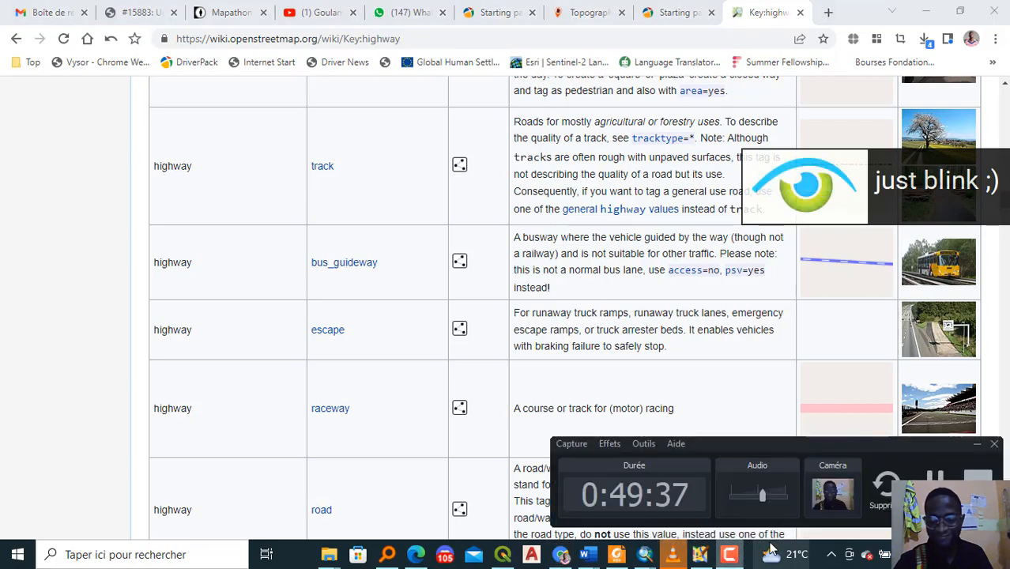